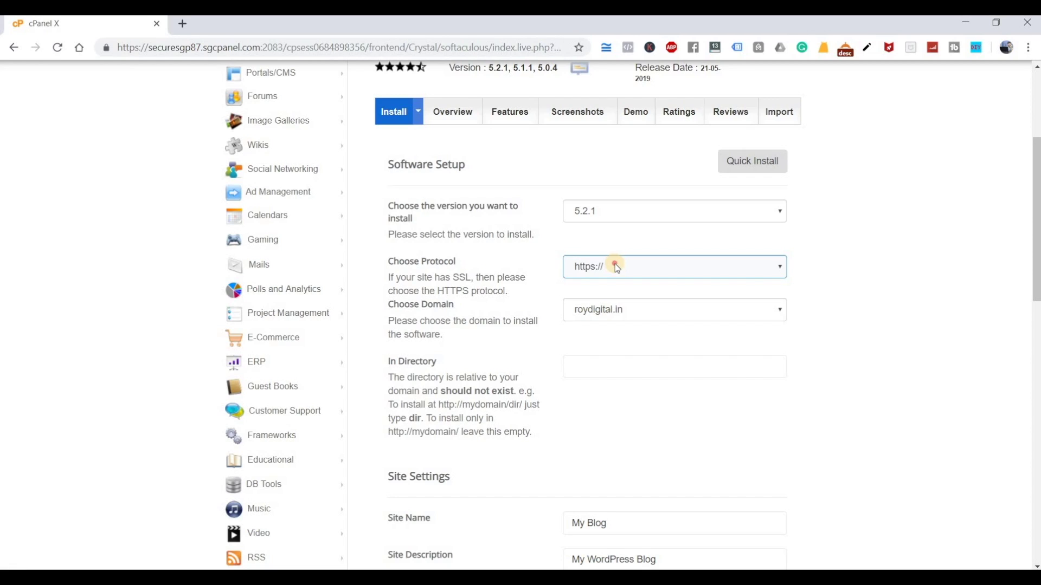
pyautogui.click(616, 266)
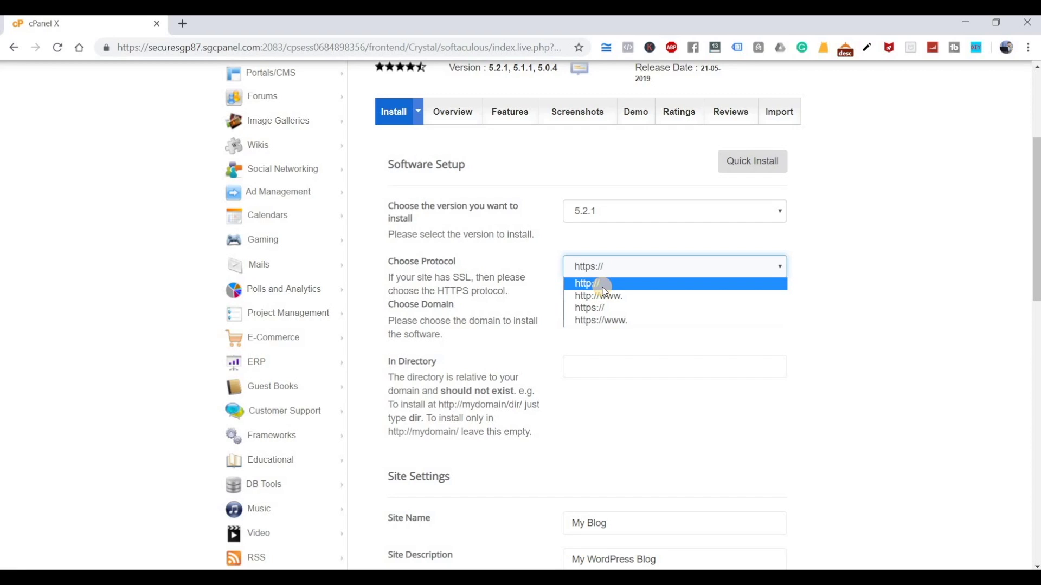
pyautogui.click(603, 307)
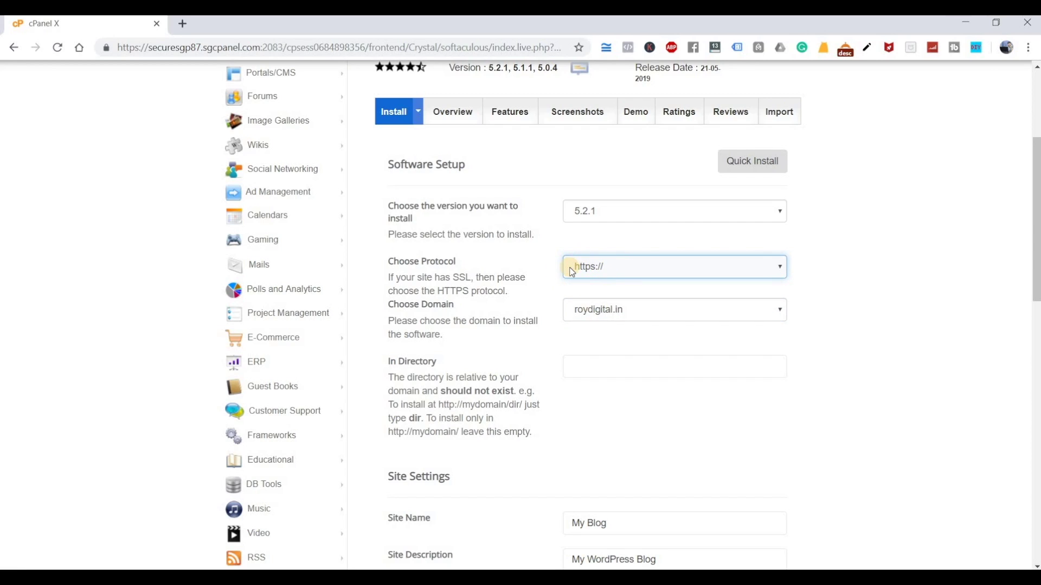
pyautogui.click(625, 316)
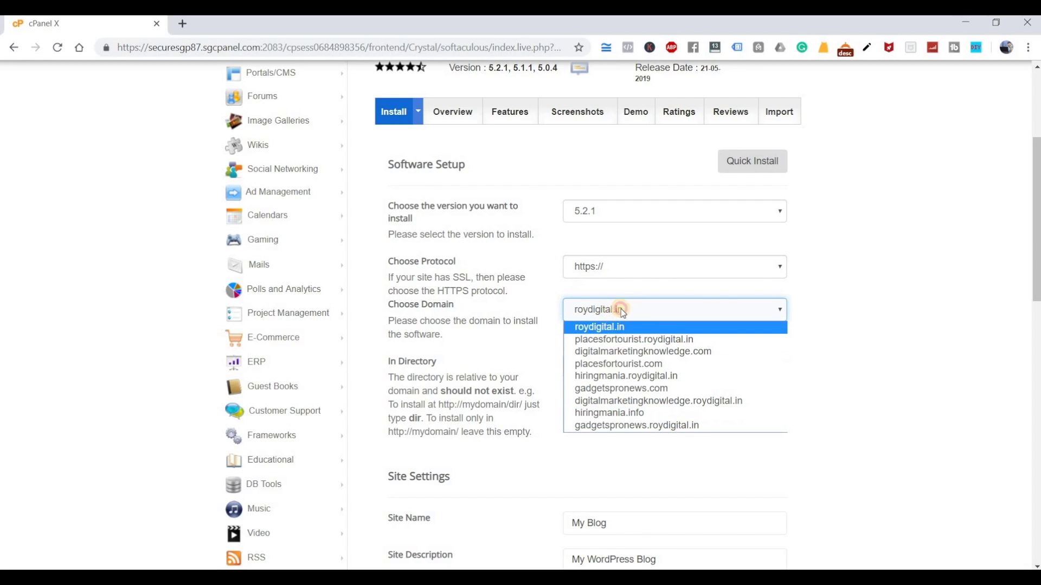
pyautogui.click(623, 327)
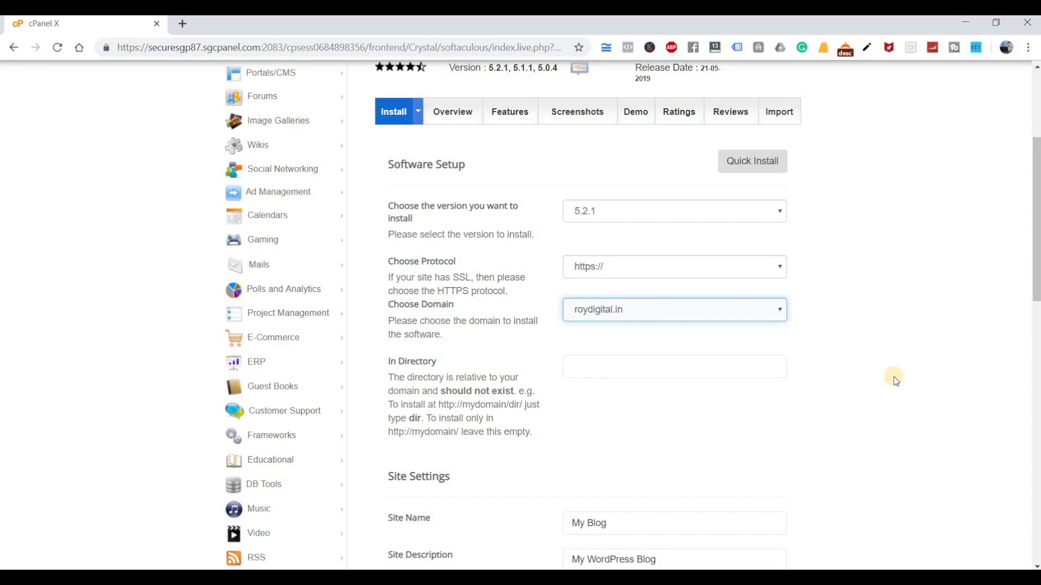
pyautogui.scroll(-2, 893, 377)
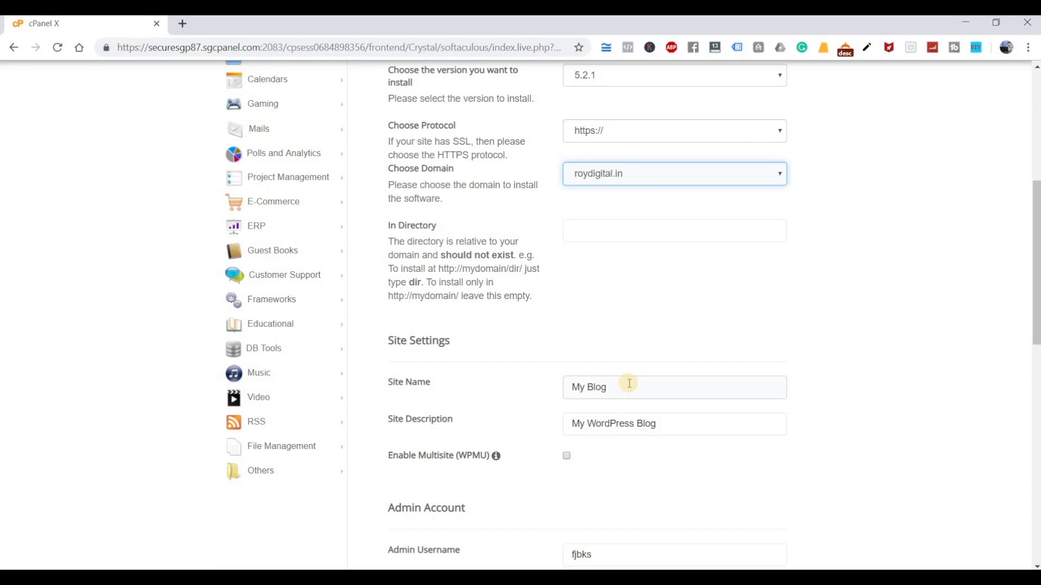
# Set the site name to 'Roy Digital' and the description to 'We help you learn Digital Marketing'
pyautogui.click(460, 386)
pyautogui.write('Roy Digital')
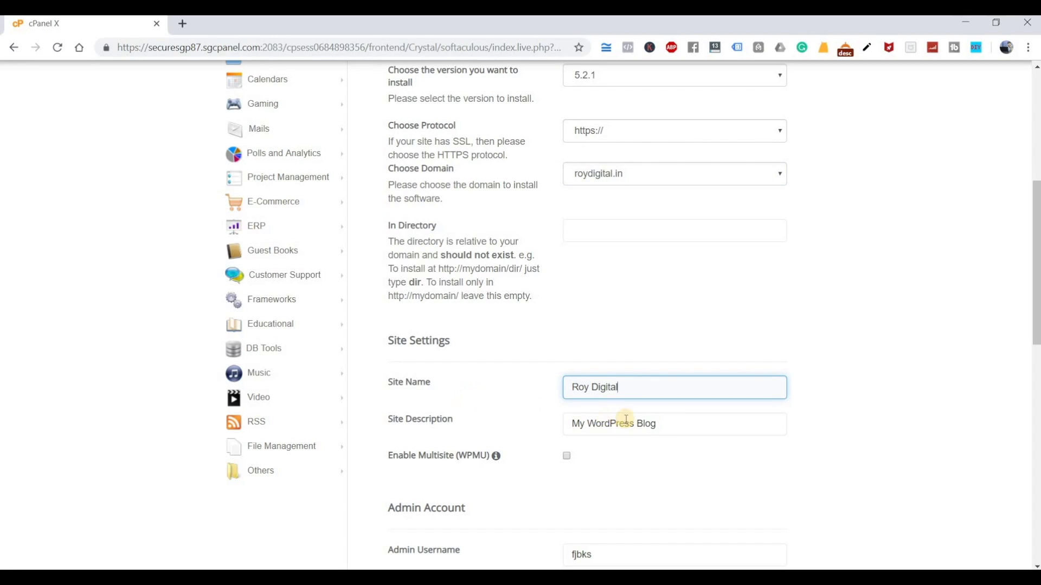
pyautogui.click(672, 424)
pyautogui.hotkey('ctrl', 'a')
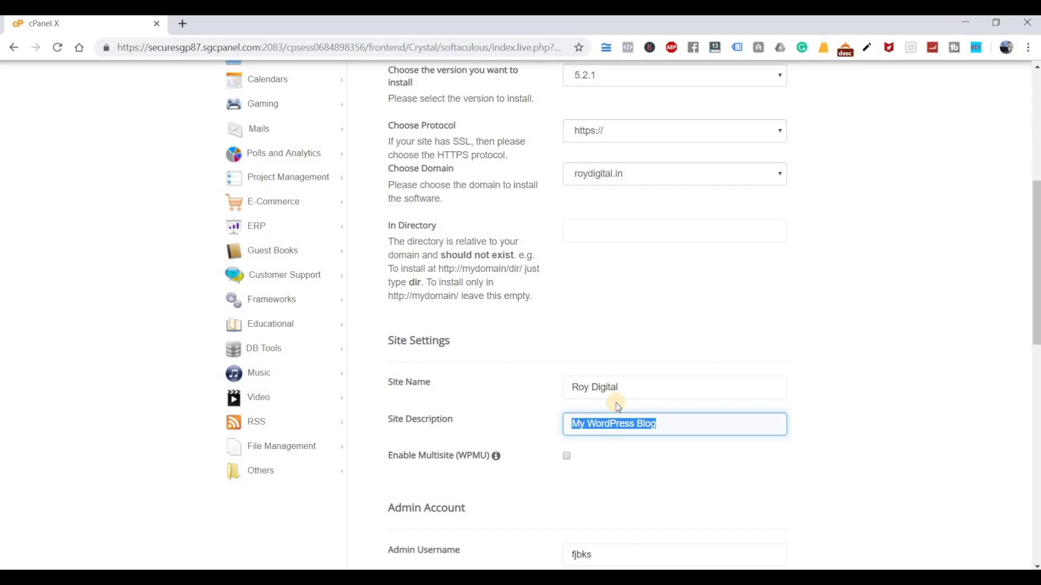
pyautogui.write('We he')
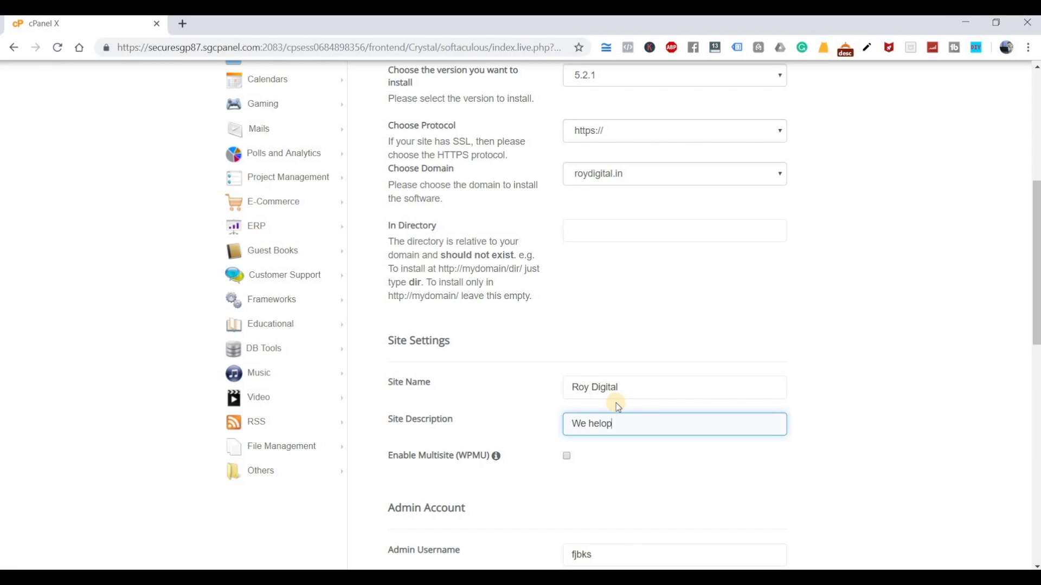
pyautogui.write('lp you learn Digital Marketing')
# Replace the default admin username with a new one, keeping the generated password
pyautogui.scroll(-1, 699, 458)
pyautogui.scroll(-1, 583, 370)
pyautogui.scroll(-2, 583, 370)
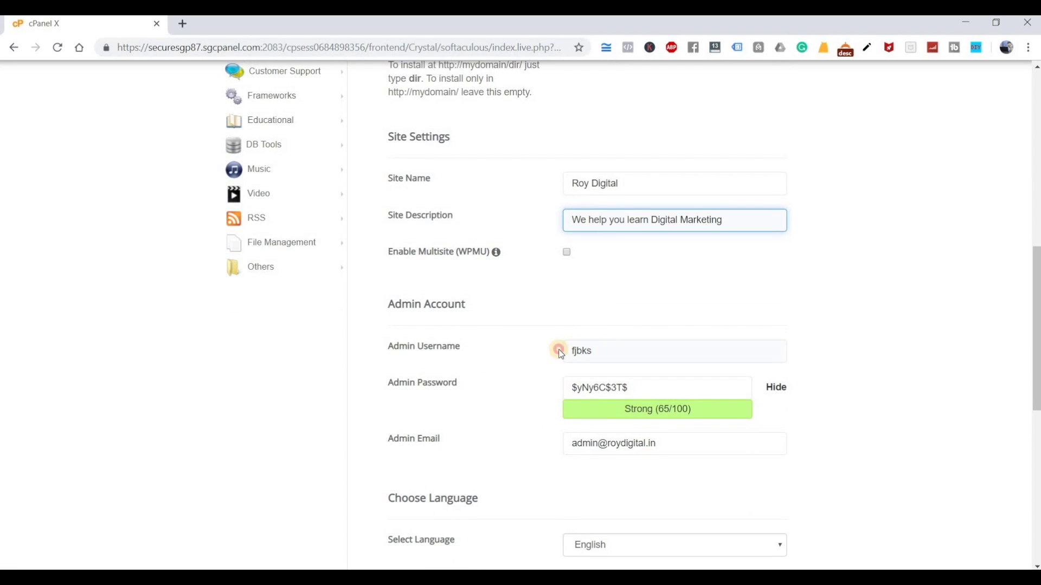
pyautogui.press('Tab')
pyautogui.press('Tab')
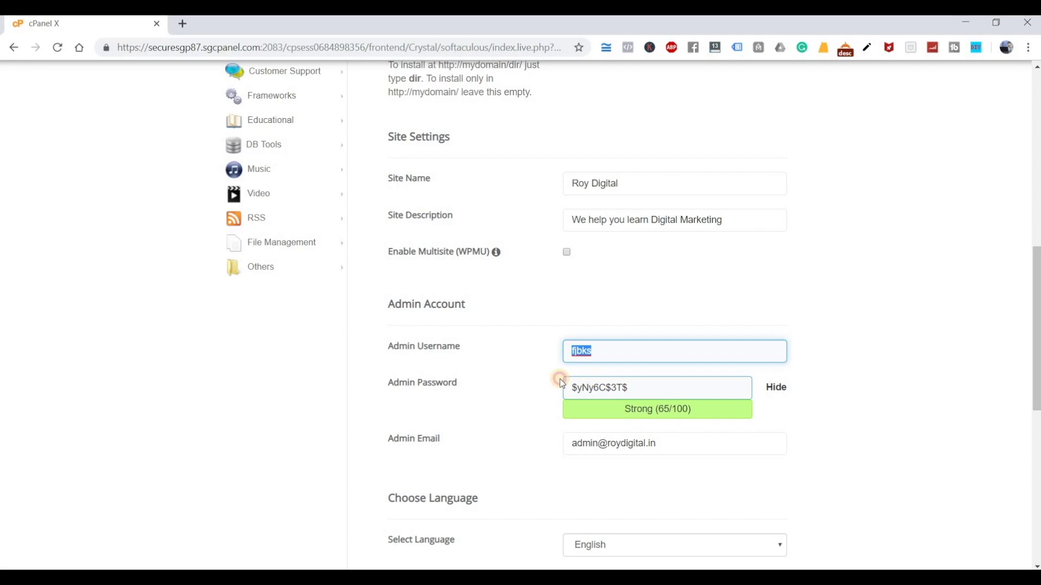
pyautogui.press('Tab')
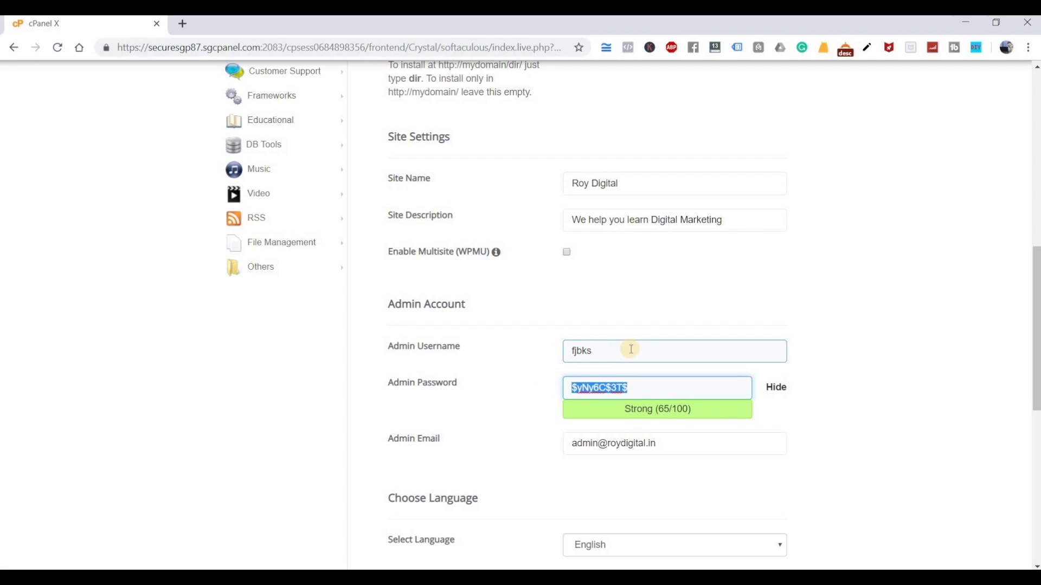
pyautogui.doubleClick(579, 353)
pyautogui.write('roydigita')
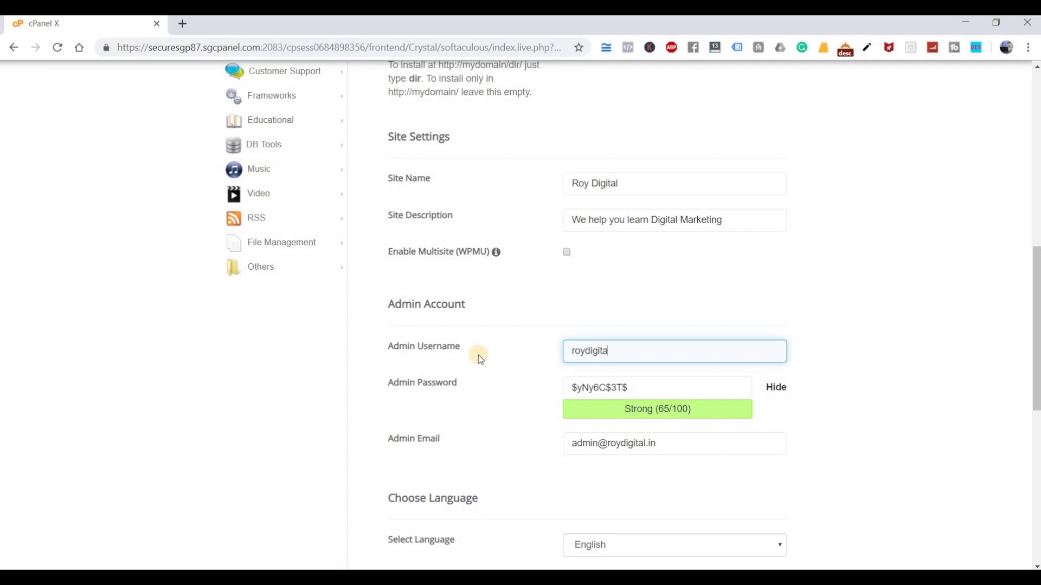
pyautogui.write('l12345')
pyautogui.click(666, 388)
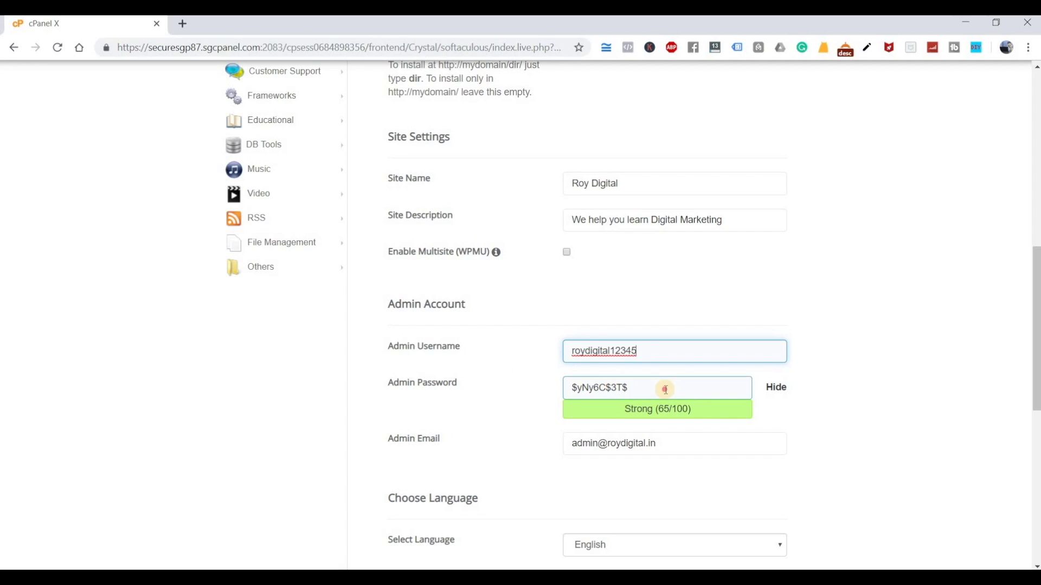
pyautogui.hotkey('ctrl', 'a')
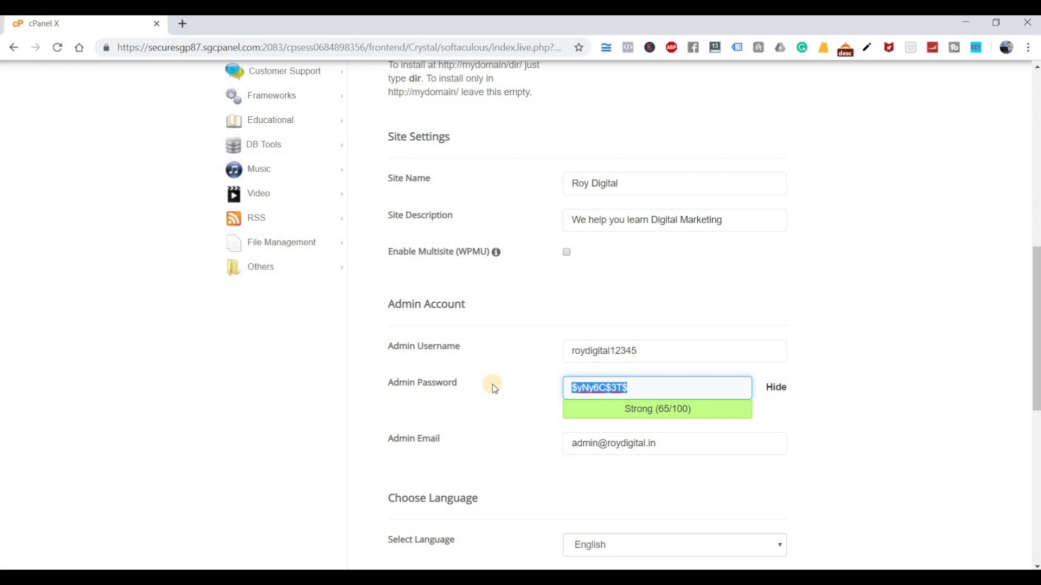
# Replace the default admin e-mail with the site owner's address
pyautogui.scroll(-1, 616, 389)
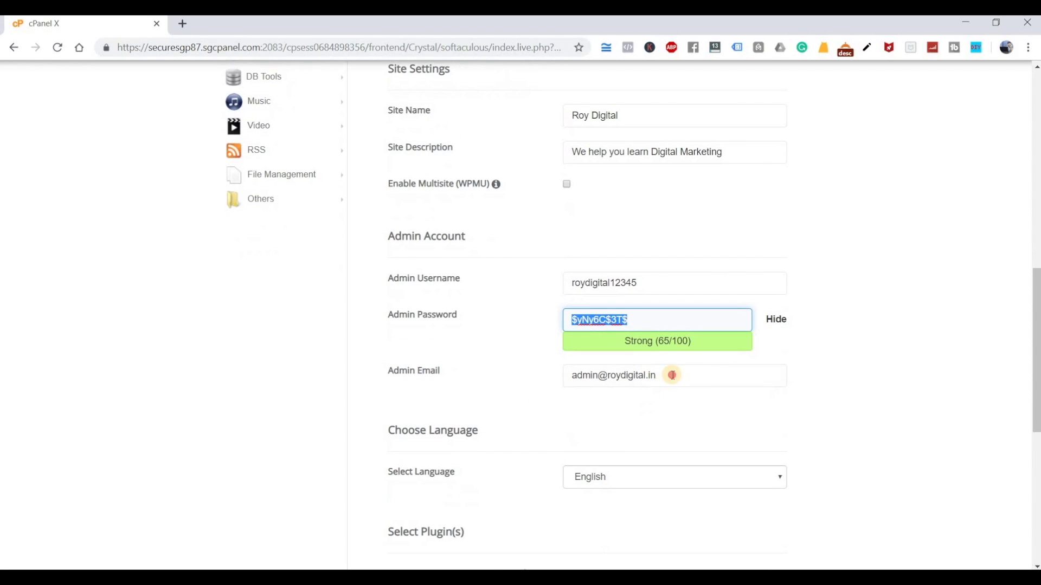
pyautogui.click(670, 375)
pyautogui.hotkey('ctrl', 'a')
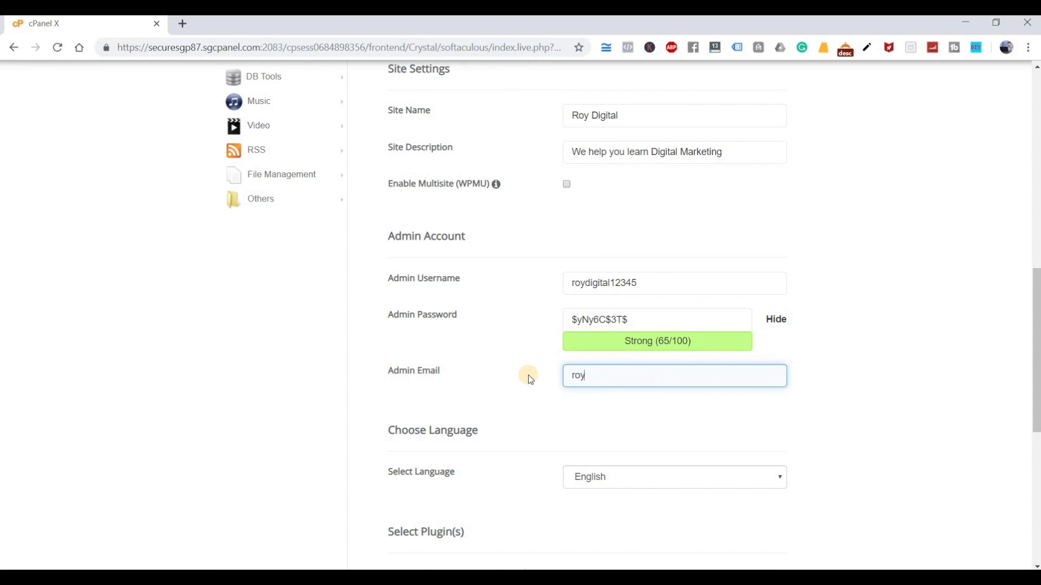
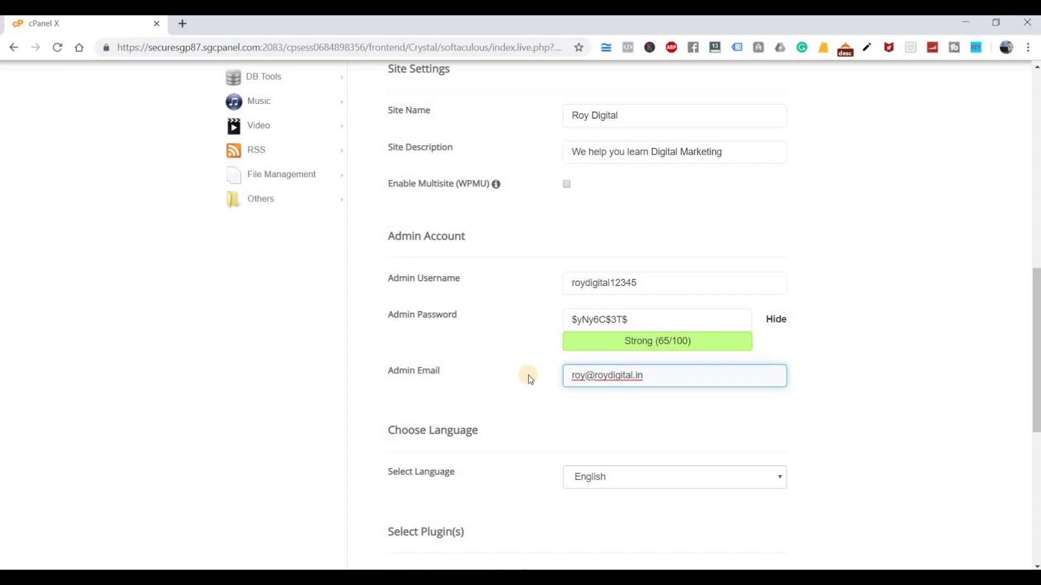
pyautogui.scroll(-5, 498, 402)
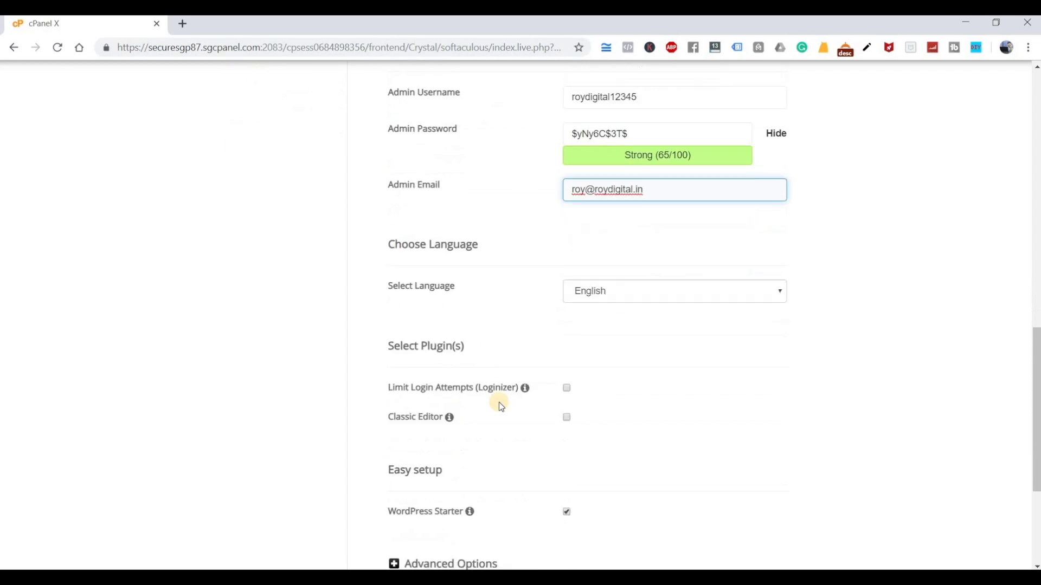
pyautogui.scroll(-3, 796, 385)
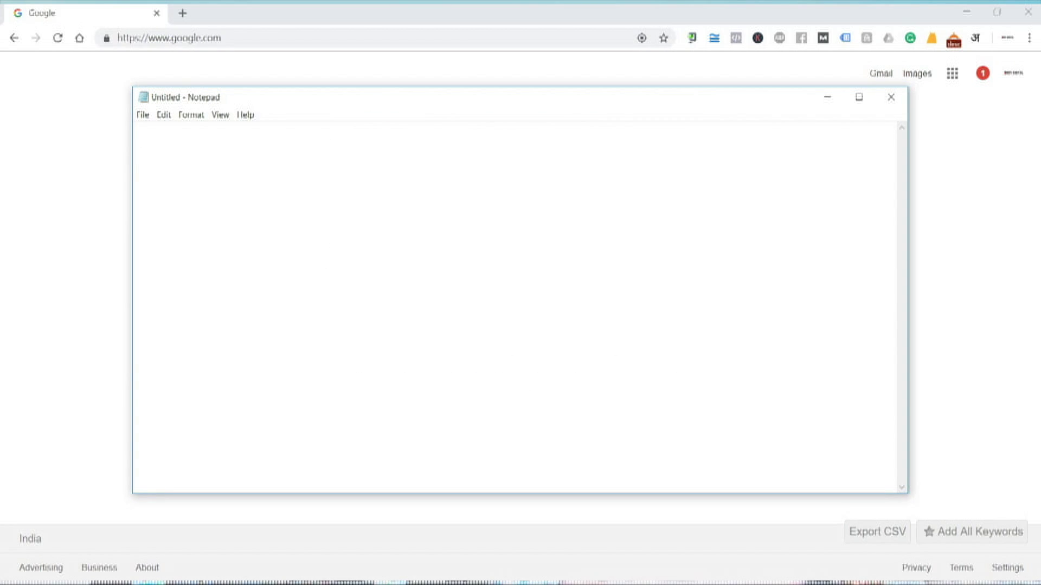
pyautogui.write('Wordpress')
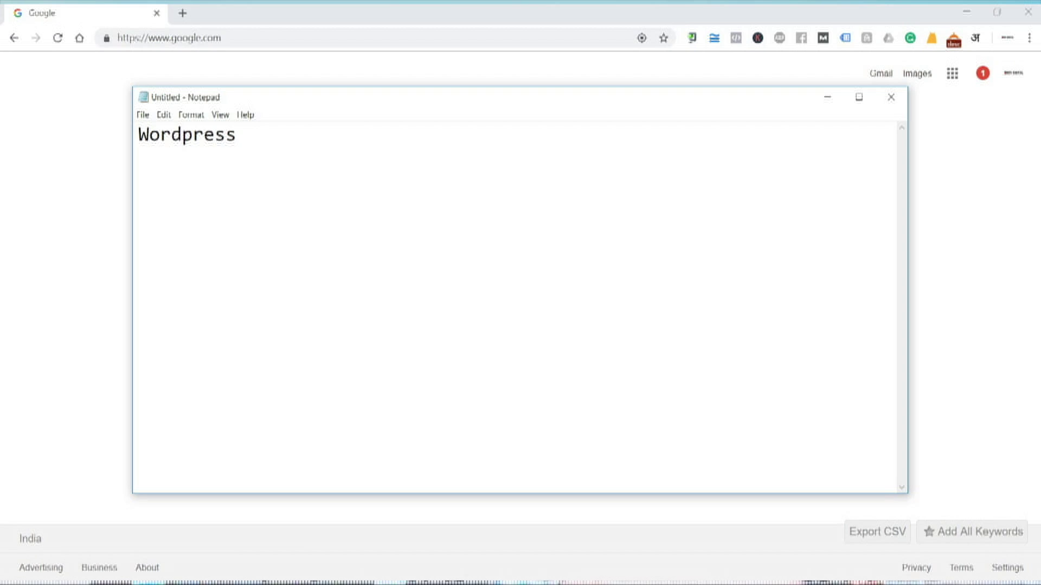
pyautogui.write(' ---')
pyautogui.press('Return')
pyautogui.press('Return')
pyautogui.write('Two Pats')
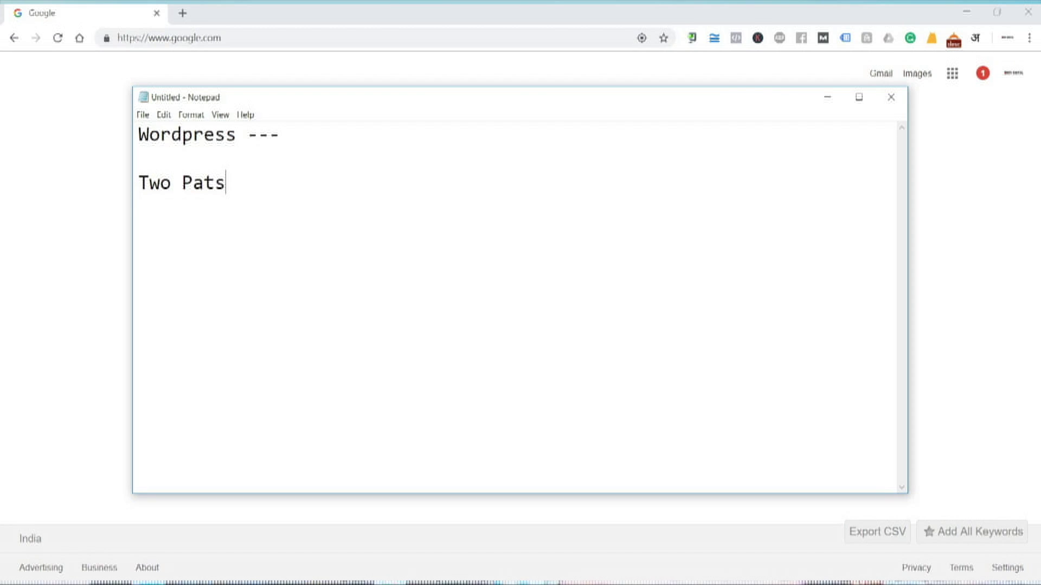
pyautogui.press('BackSpace')
pyautogui.write('hs')
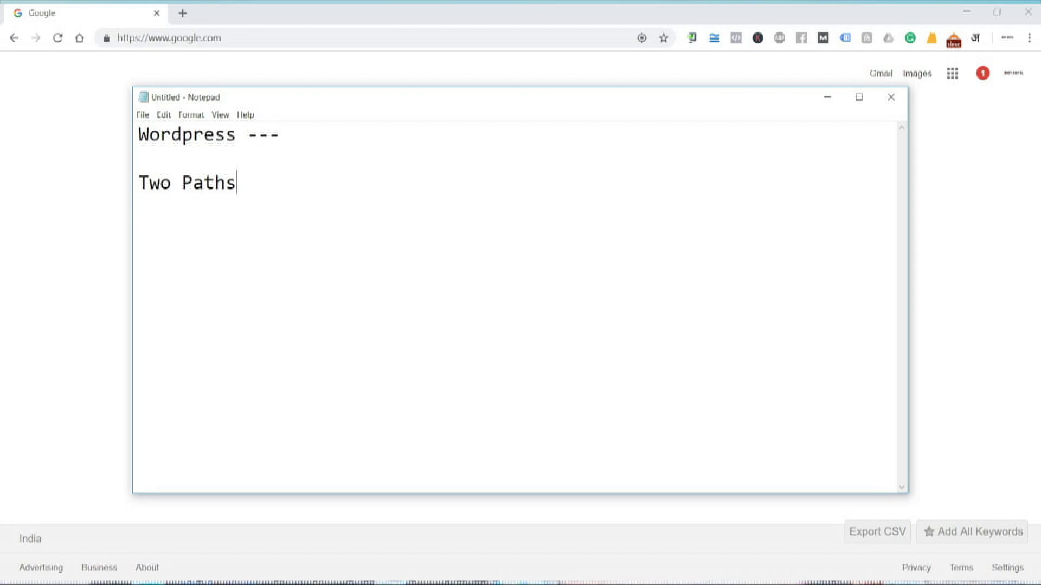
pyautogui.press('Return')
pyautogui.press('Tab')
pyautogui.write('1. ')
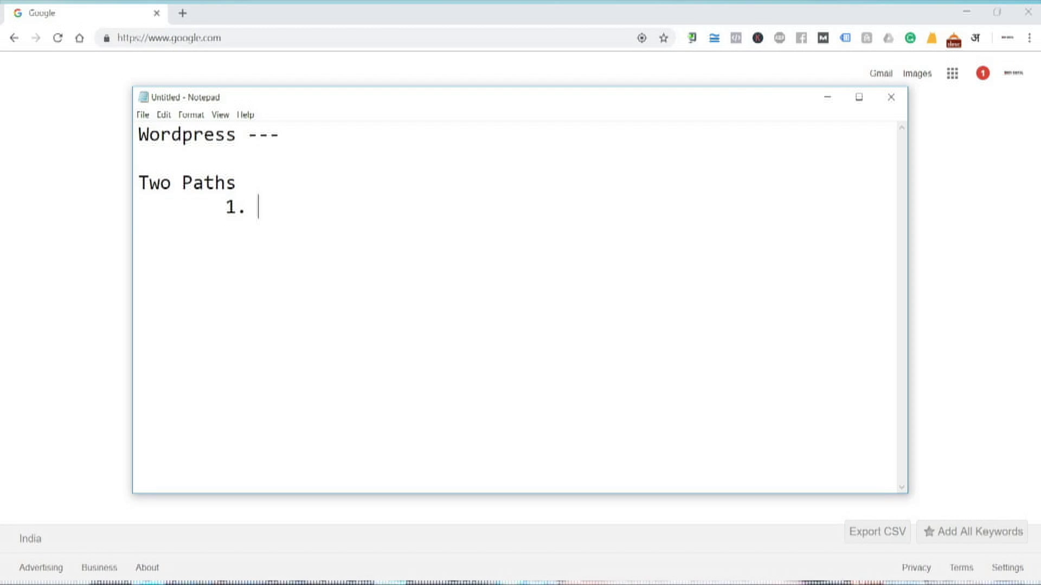
pyautogui.write('Public -')
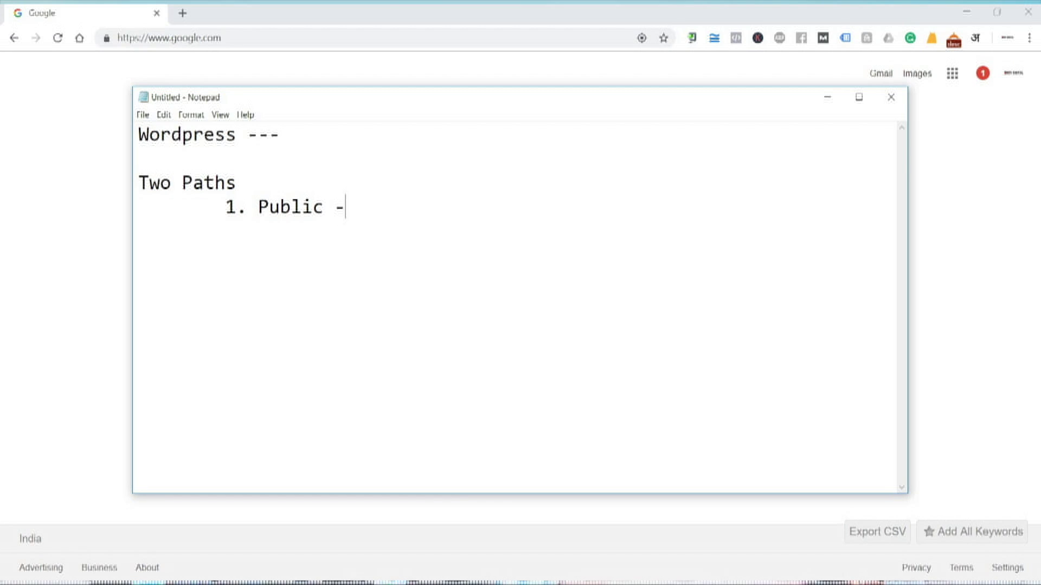
pyautogui.write(' www.')
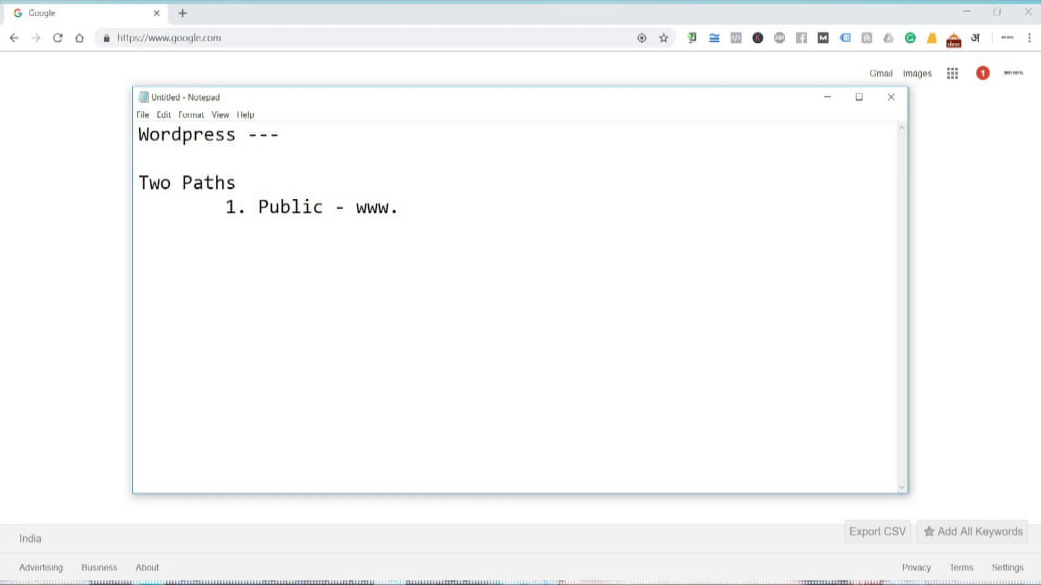
pyautogui.write('yourdomainl')
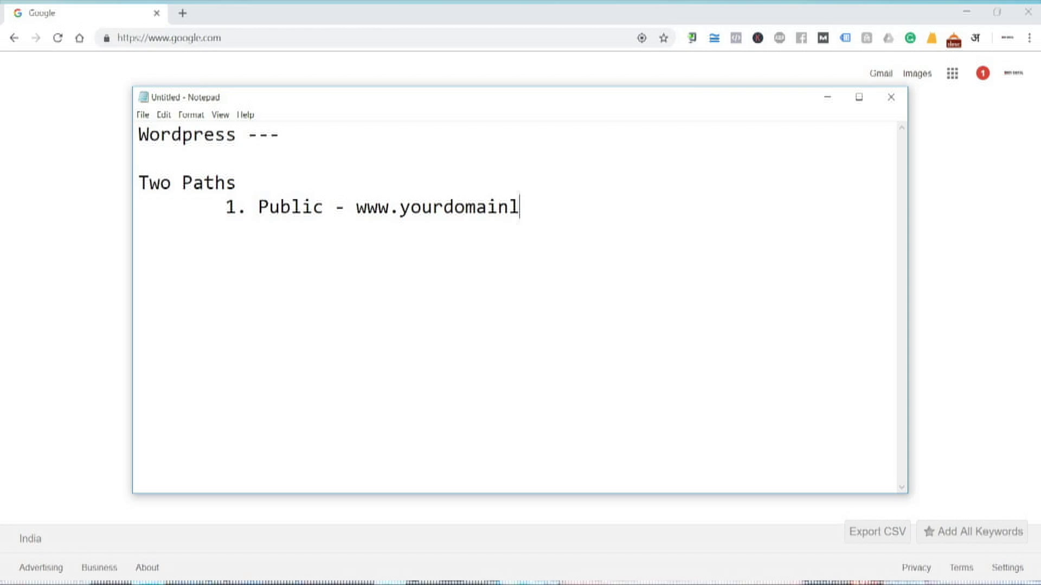
pyautogui.press('BackSpace')
pyautogui.write('.in')
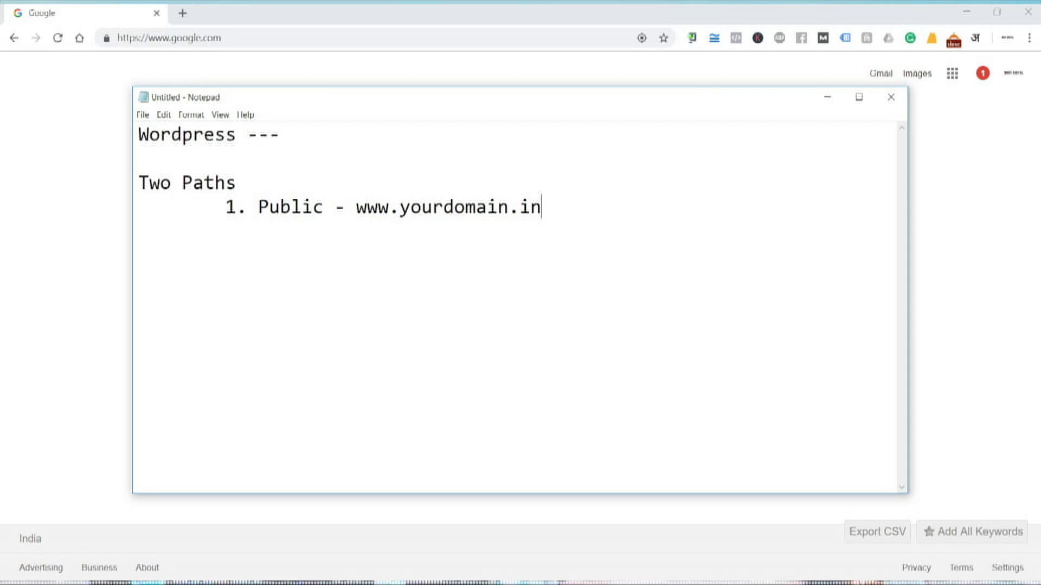
pyautogui.press('BackSpace')
pyautogui.press('BackSpace')
pyautogui.write('co')
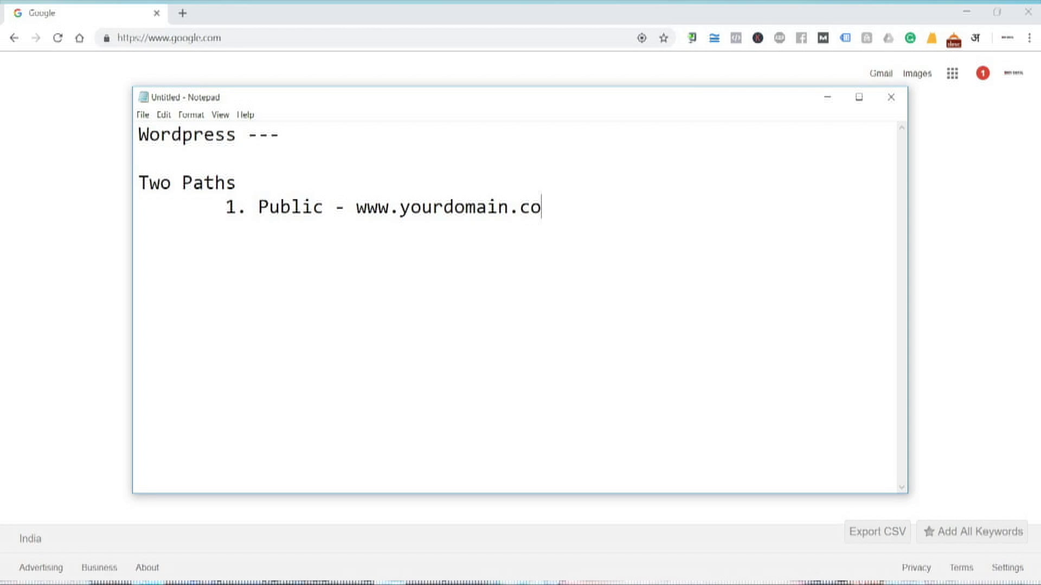
pyautogui.write('m')
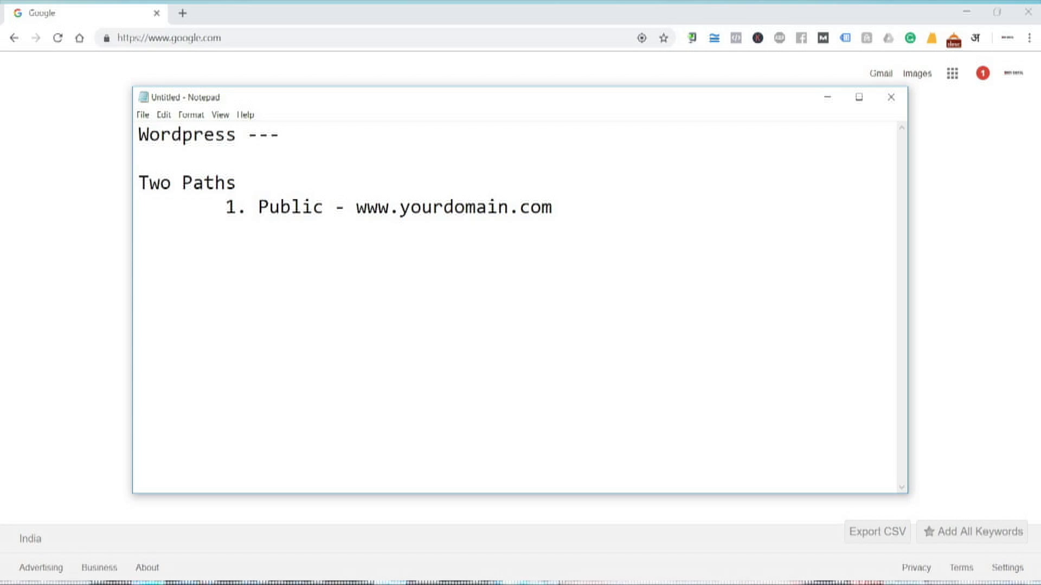
# Add an indented '2. Admin -' line below the Public item
pyautogui.press('Return')
pyautogui.press('Tab')
pyautogui.write('20')
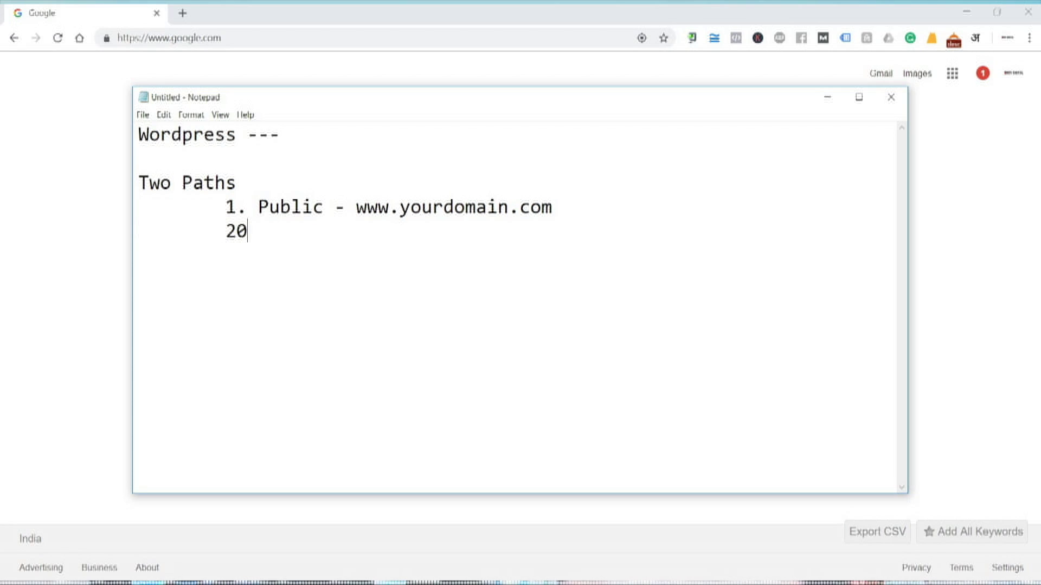
pyautogui.press('BackSpace')
pyautogui.write('. A')
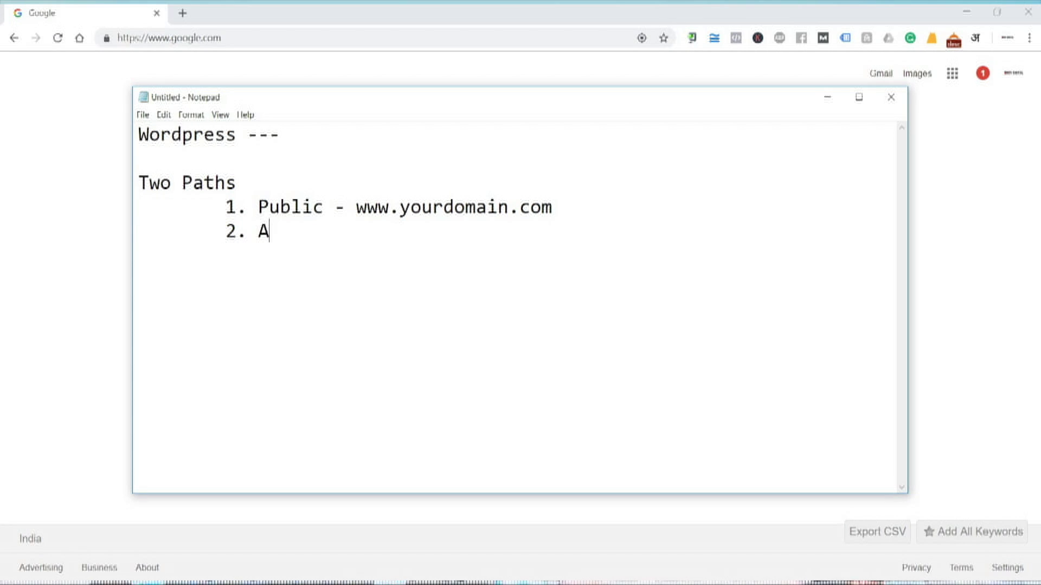
pyautogui.write('dmit ')
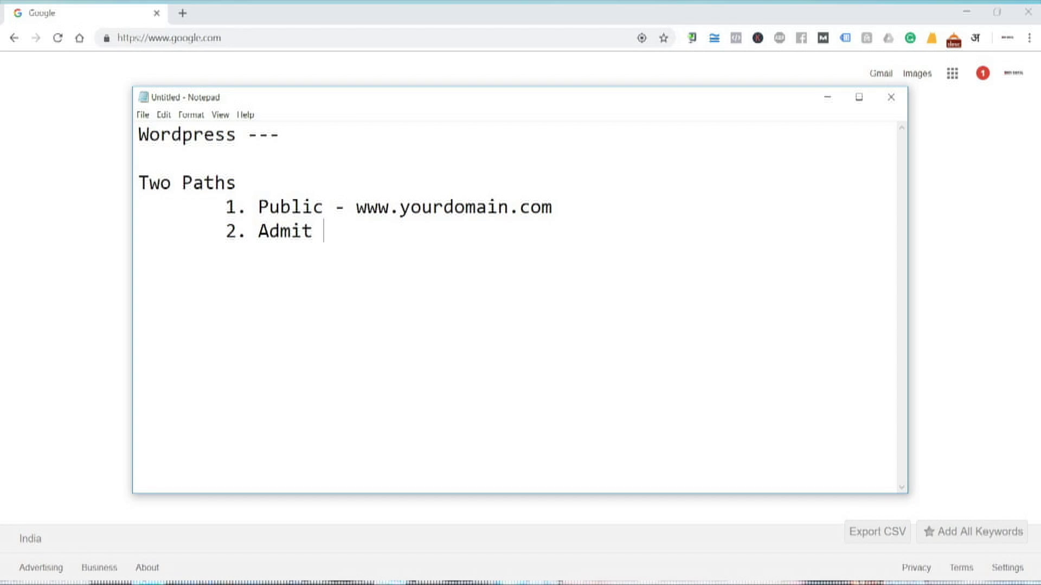
pyautogui.write('-')
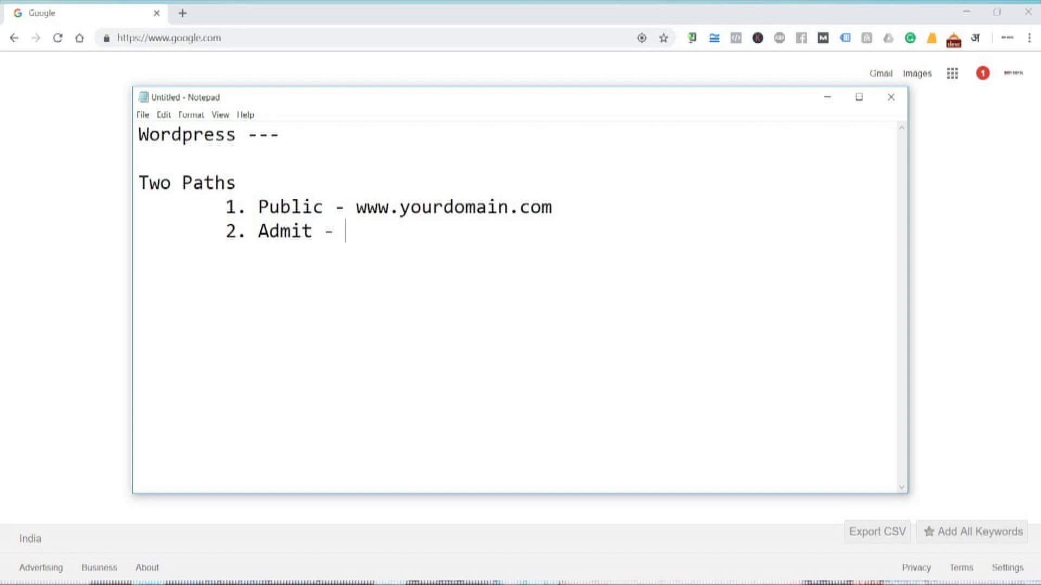
pyautogui.press('BackSpace')
pyautogui.press('BackSpace')
pyautogui.press('BackSpace')
pyautogui.press('BackSpace')
pyautogui.write('n')
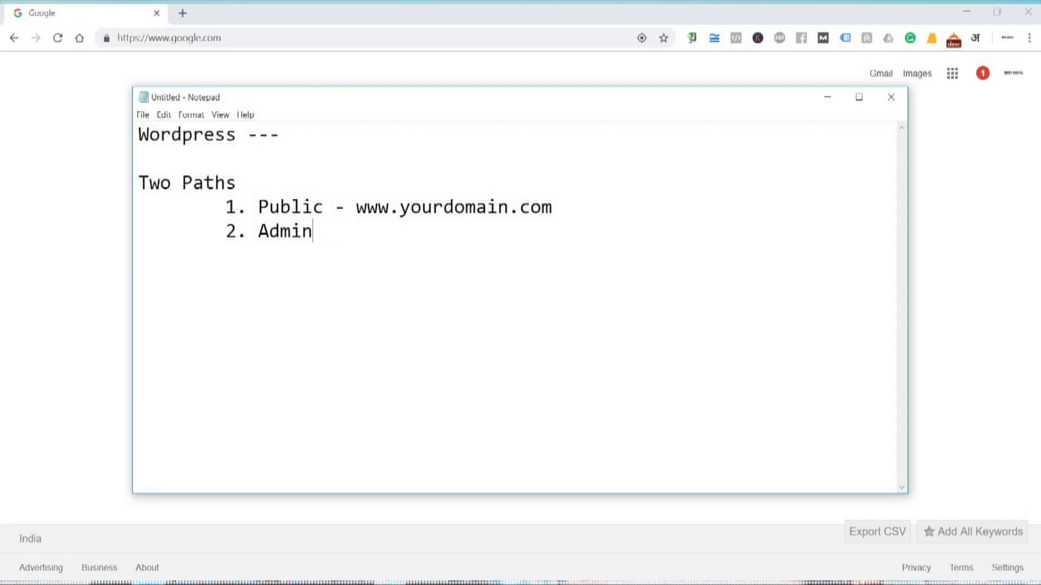
pyautogui.write(' -')
pyautogui.click(973, 532)
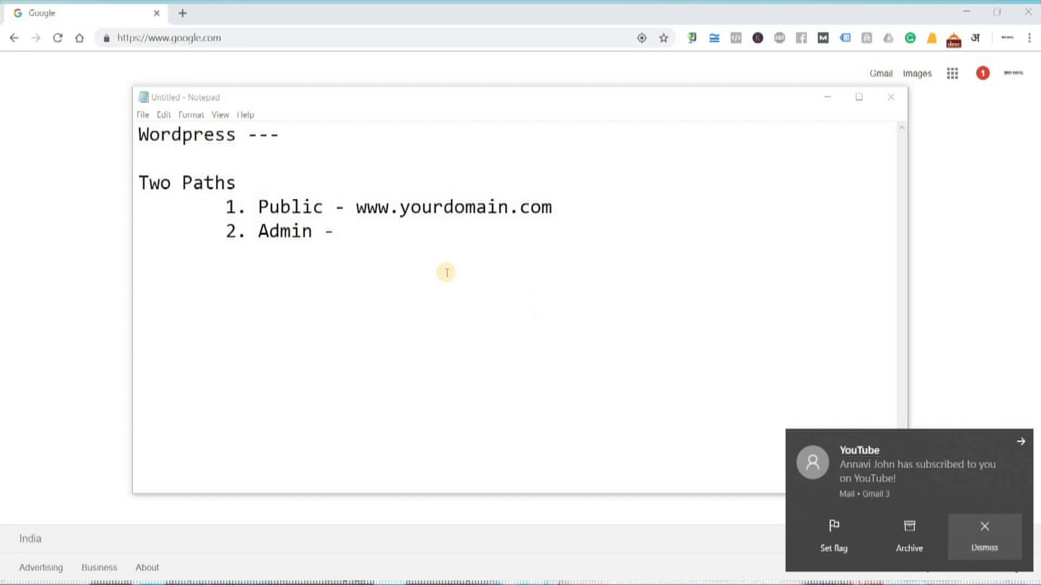
pyautogui.click(404, 267)
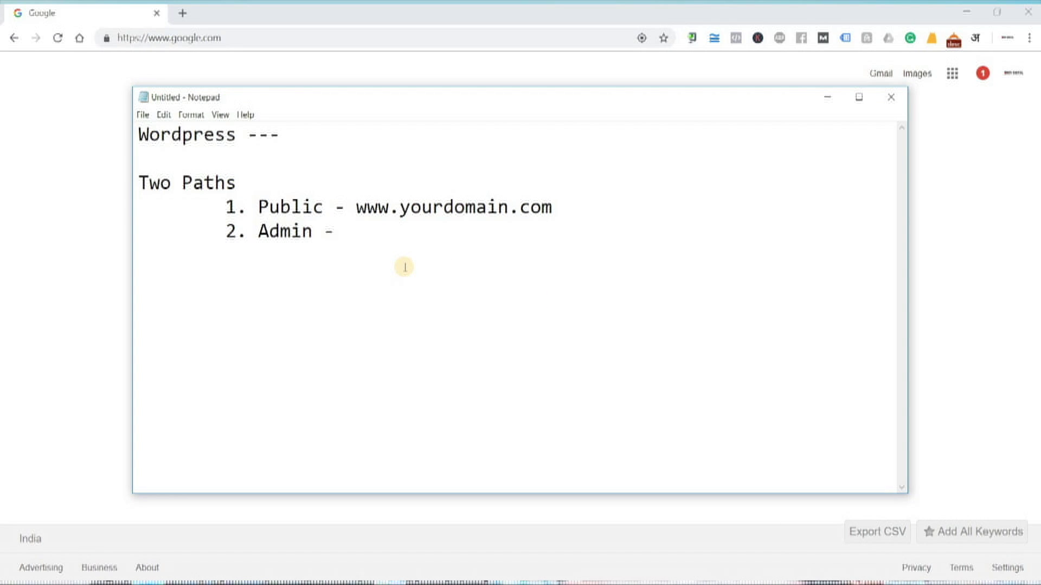
pyautogui.write('www.')
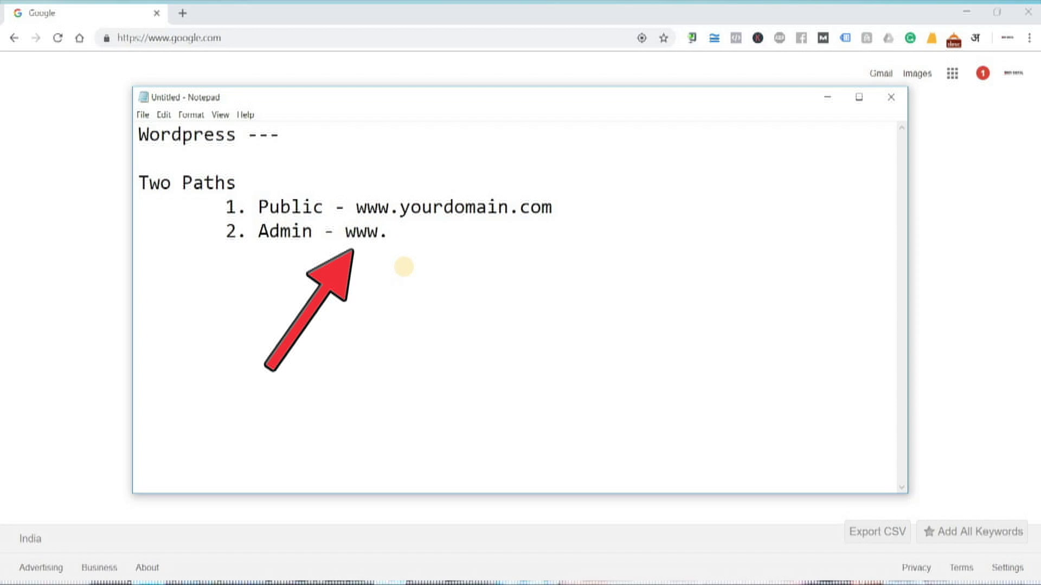
pyautogui.write('yourdomain')
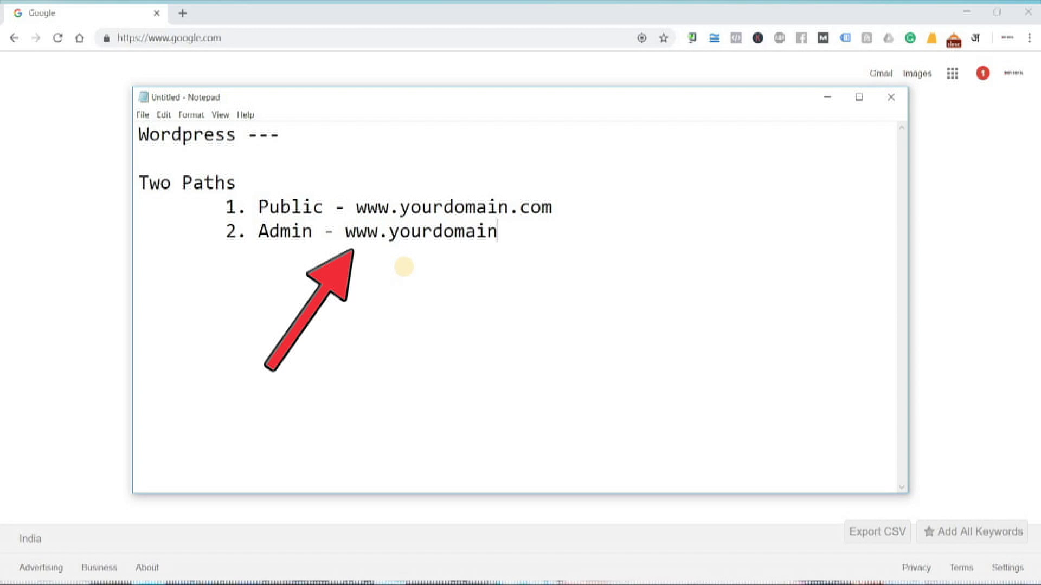
pyautogui.write('.com/')
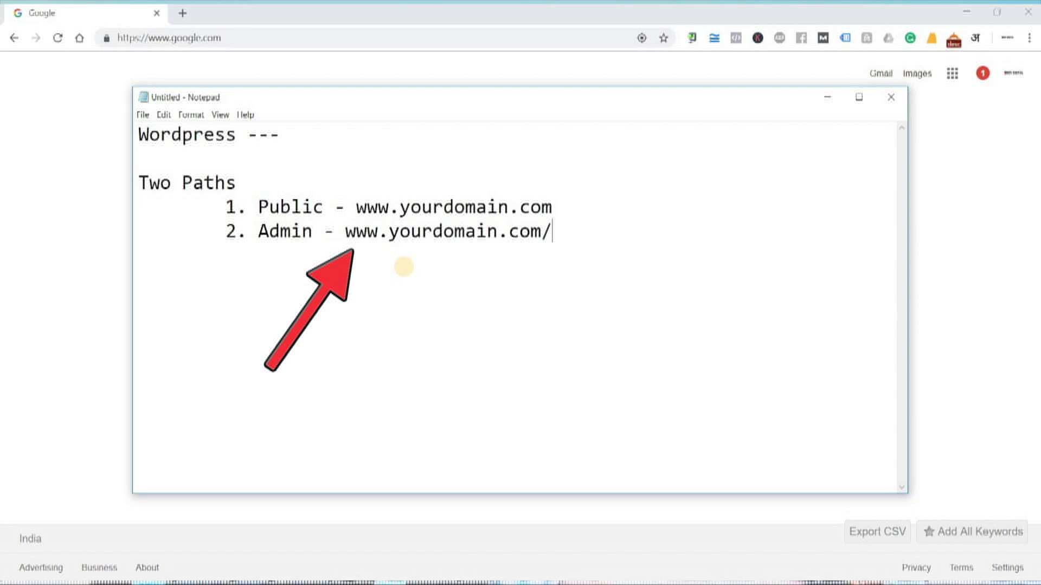
pyautogui.write('wp-ad')
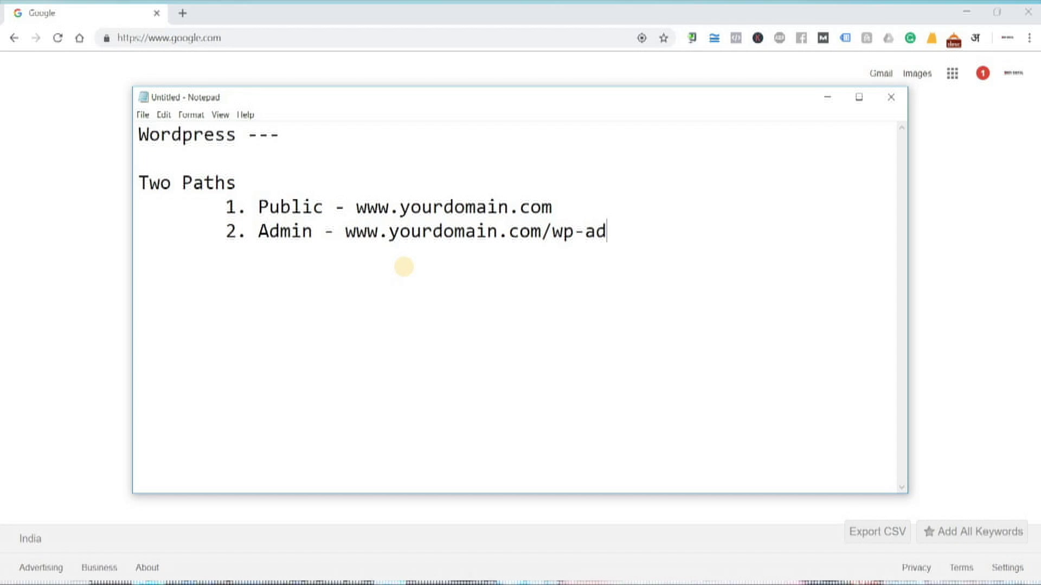
pyautogui.write('min')
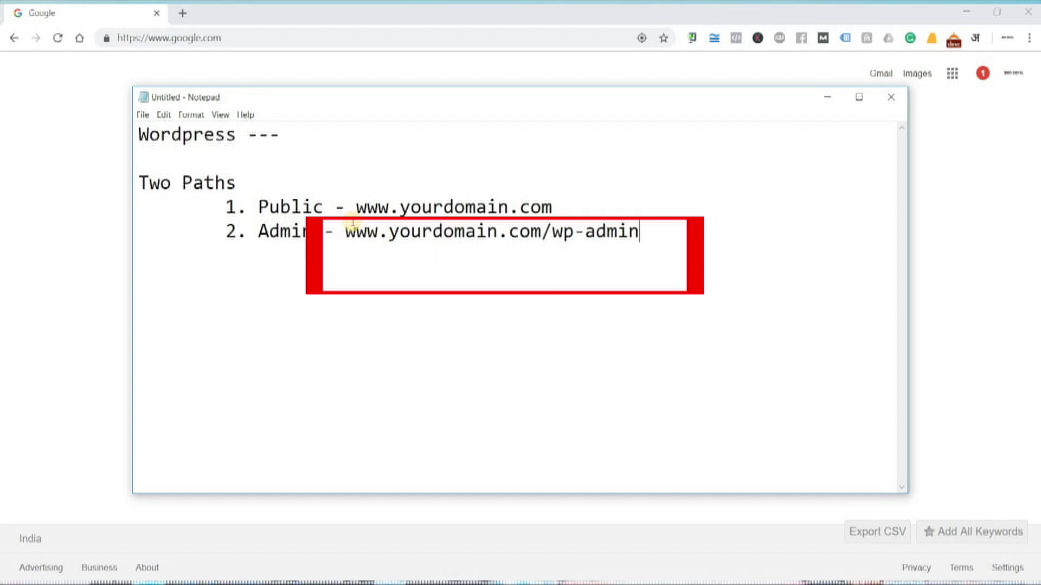
pyautogui.moveTo(344, 232); pyautogui.dragTo(640, 253)
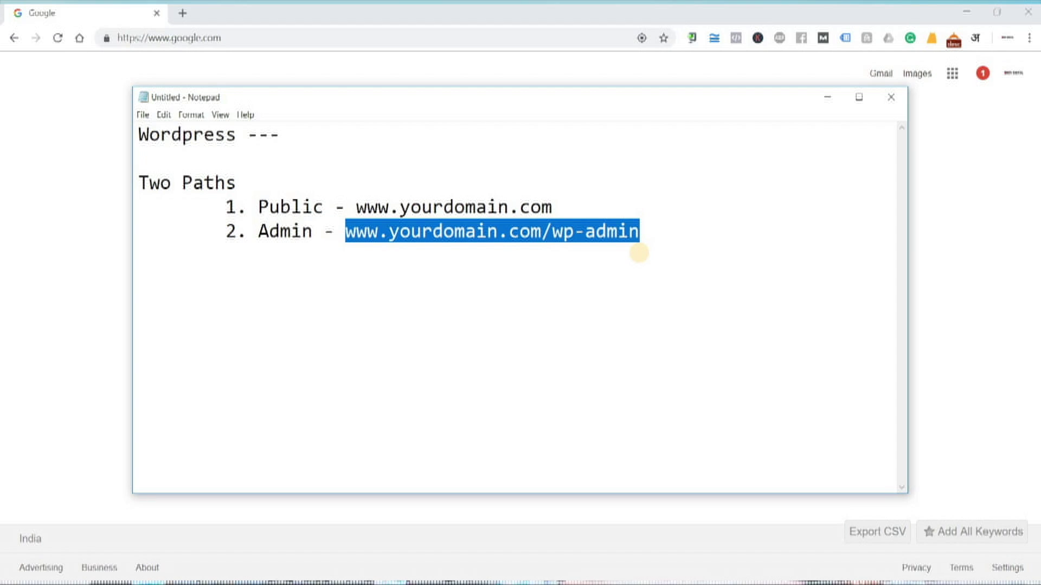
pyautogui.write('r')
pyautogui.hotkey('ctrl', 'z')
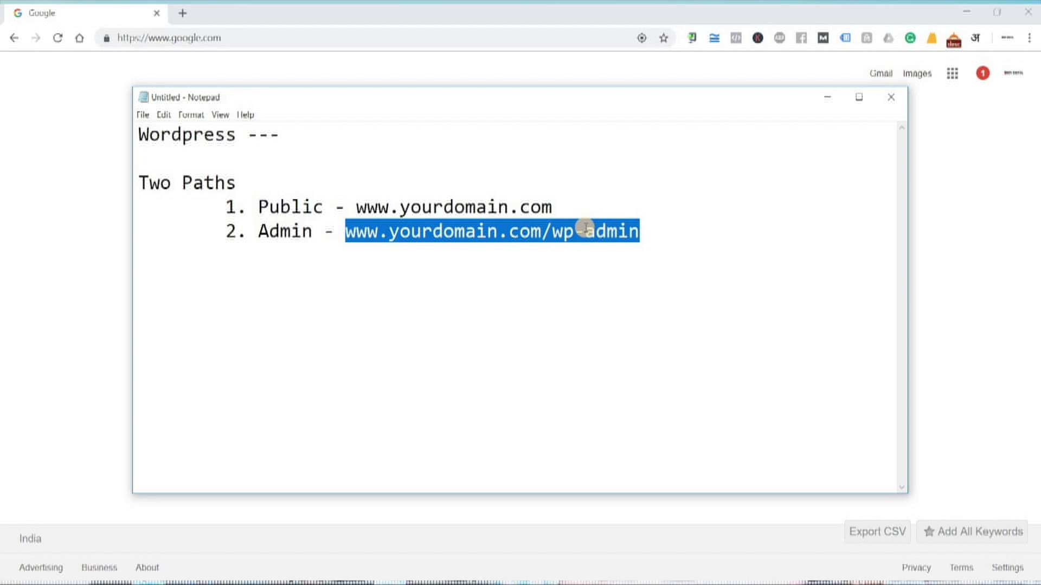
# Go to technowlogical.com/wp-admin in Chrome and log in to reach the Dashboard
pyautogui.rightClick(459, 230)
pyautogui.click(390, 308)
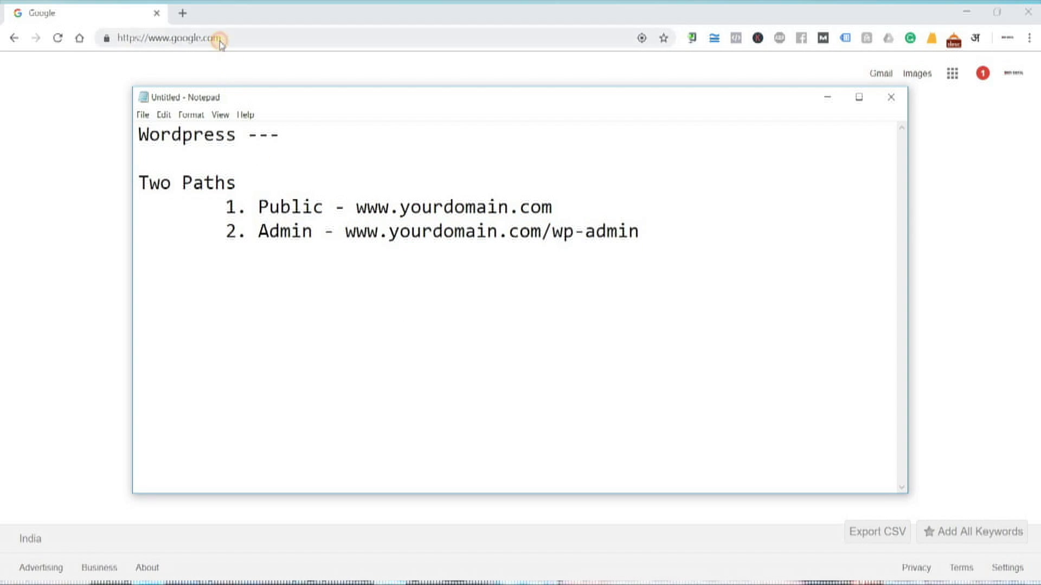
pyautogui.click(219, 38)
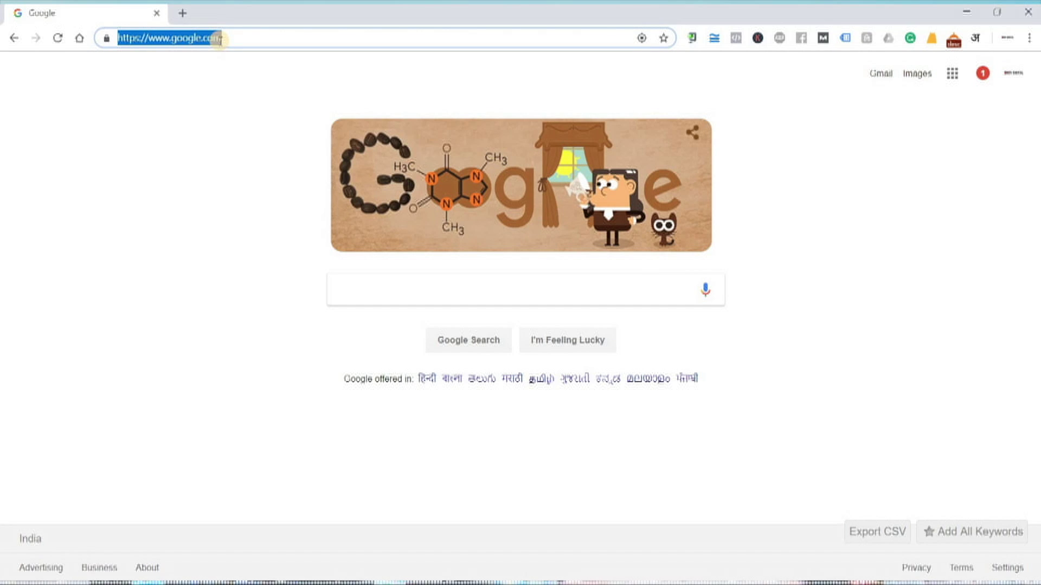
pyautogui.write('www.technowlogica')
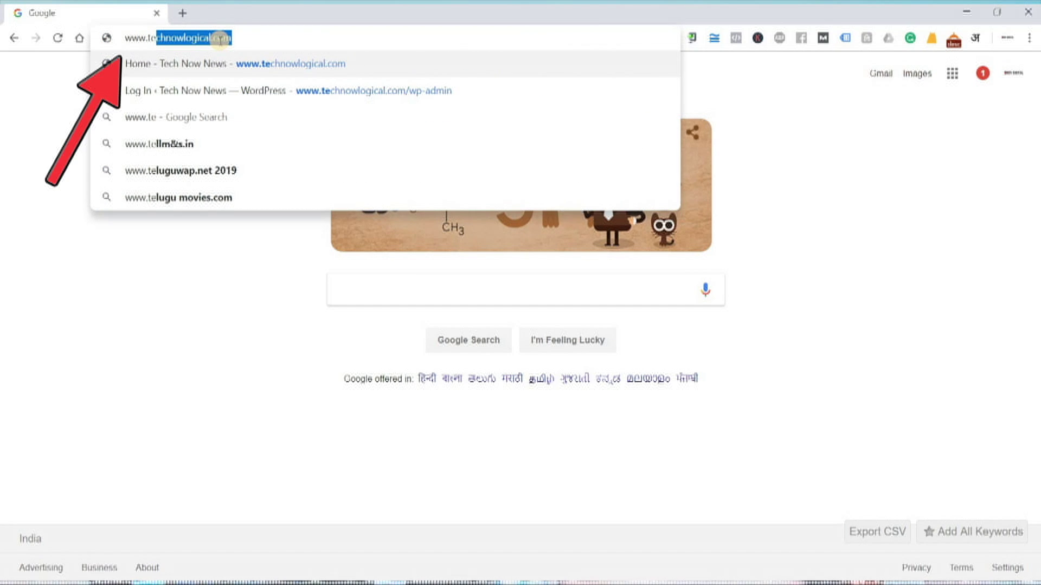
pyautogui.click(220, 38)
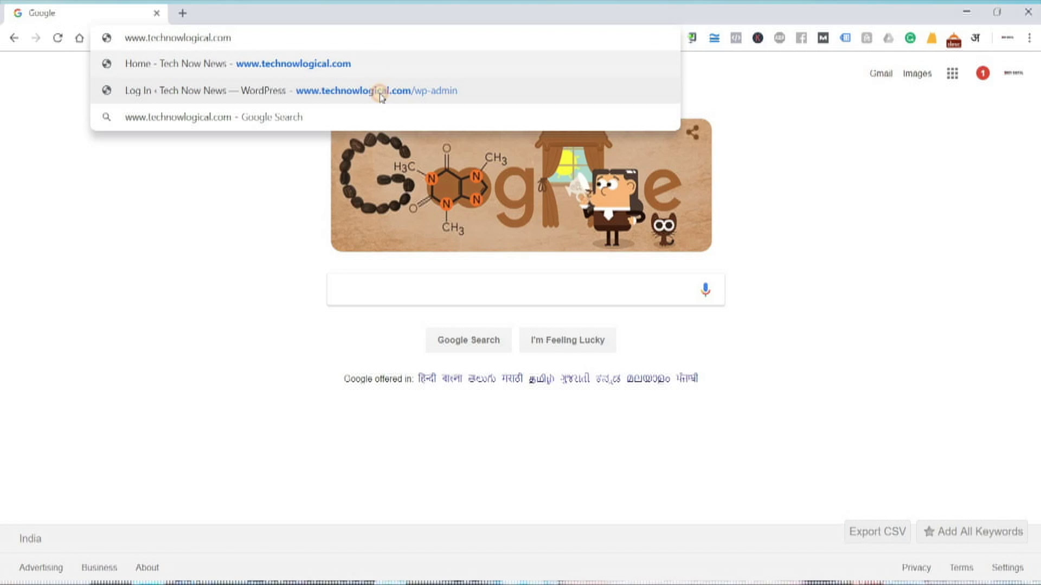
pyautogui.click(379, 92)
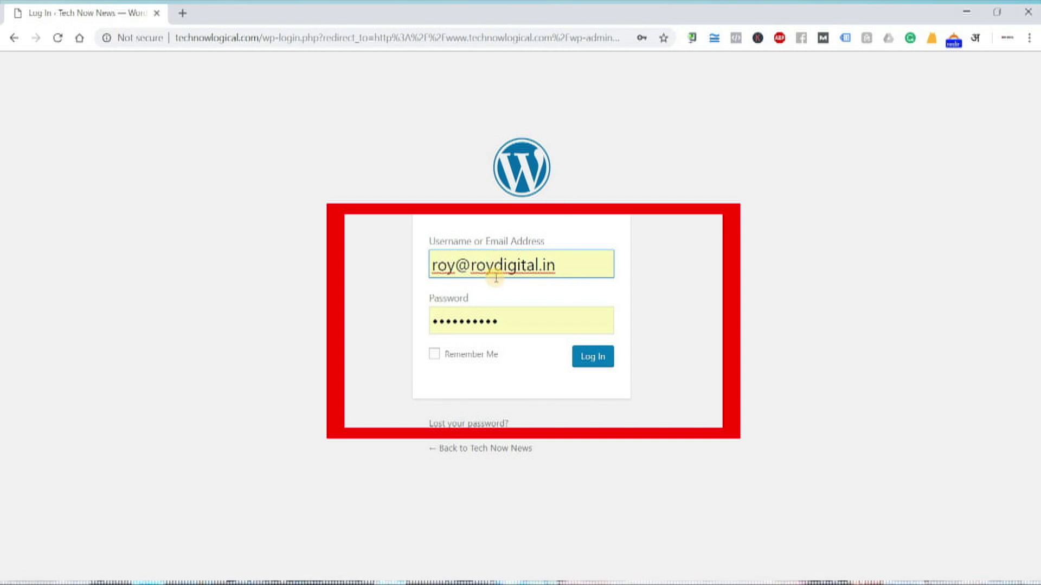
pyautogui.click(594, 359)
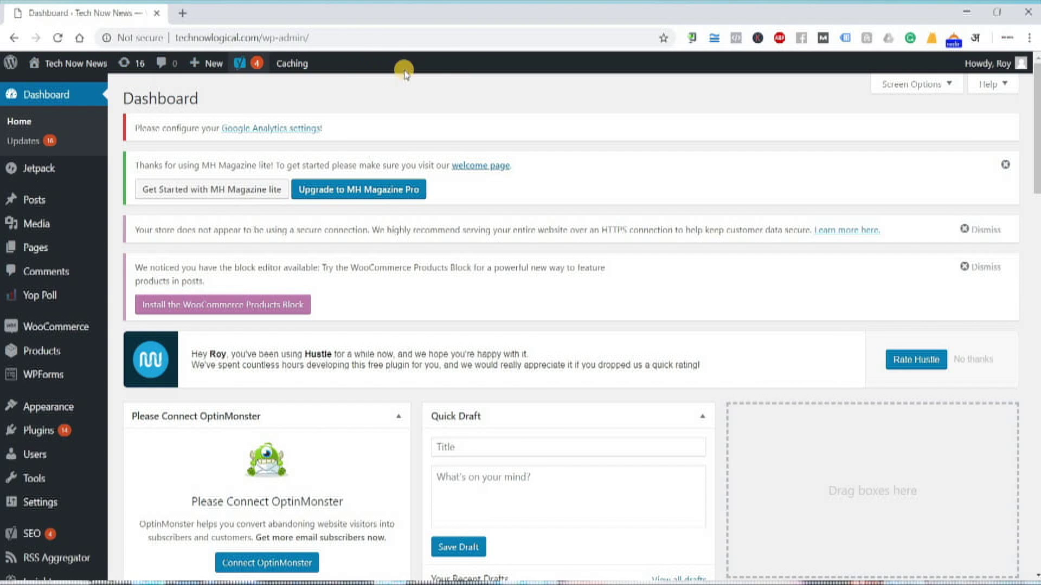
# Look over the dashboard's sidebar menus (Appearance, SEO, Jetpack), then return to the Notepad notes
pyautogui.moveTo(988, 64)
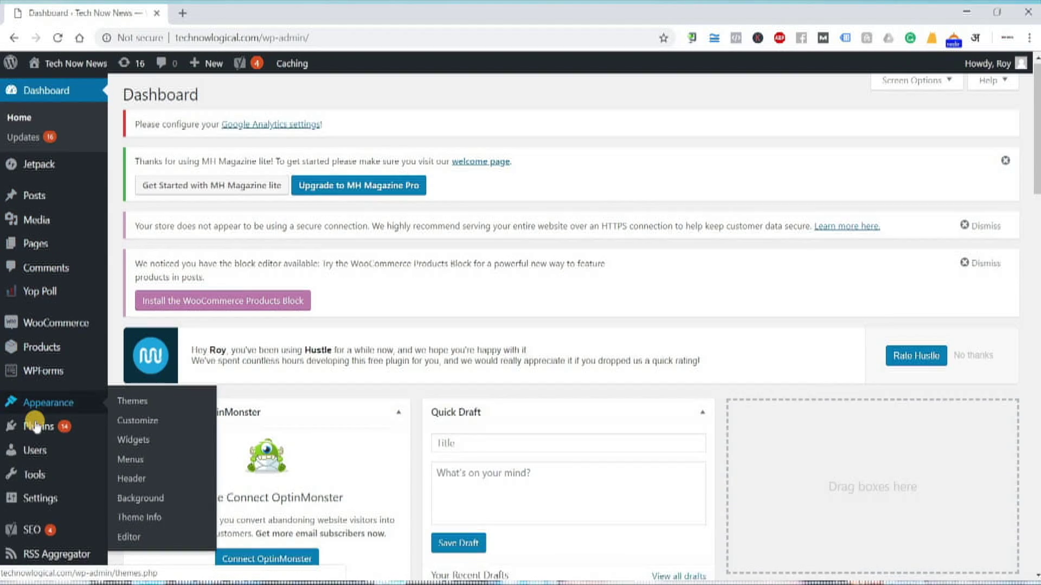
pyautogui.scroll(-6, 34, 417)
pyautogui.moveTo(36, 426)
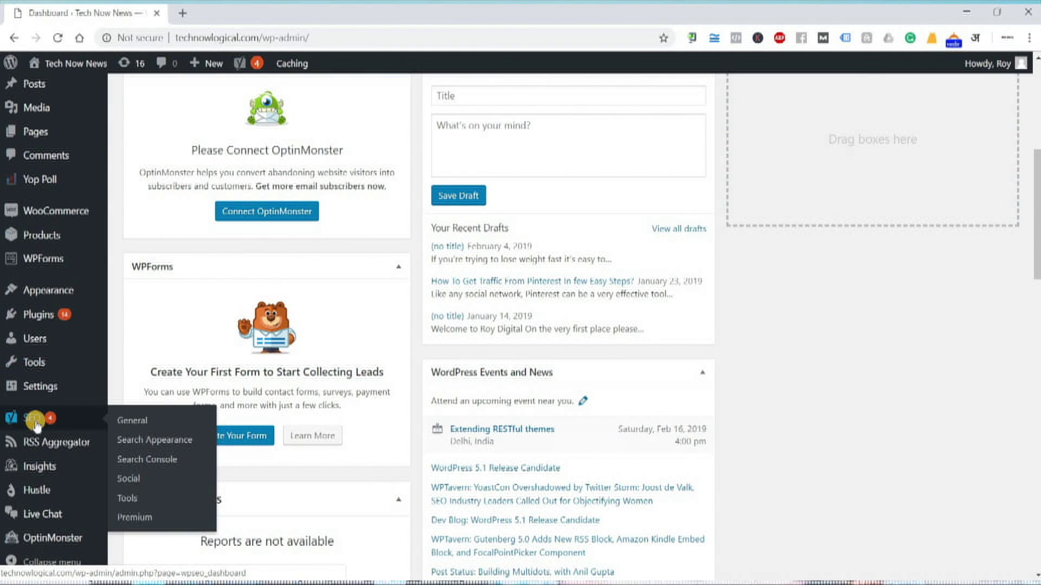
pyautogui.scroll(5, 35, 412)
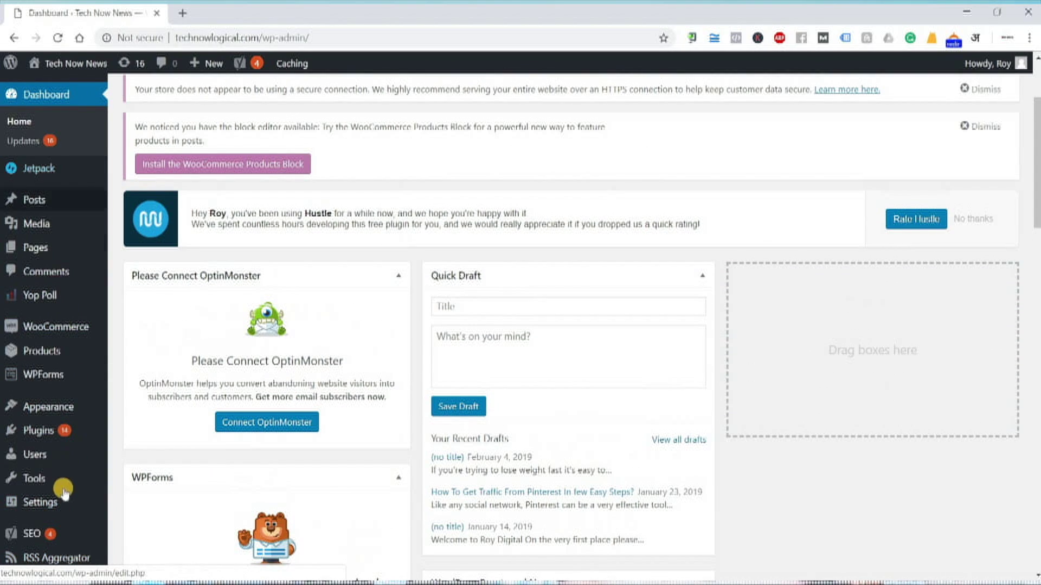
pyautogui.moveTo(63, 169)
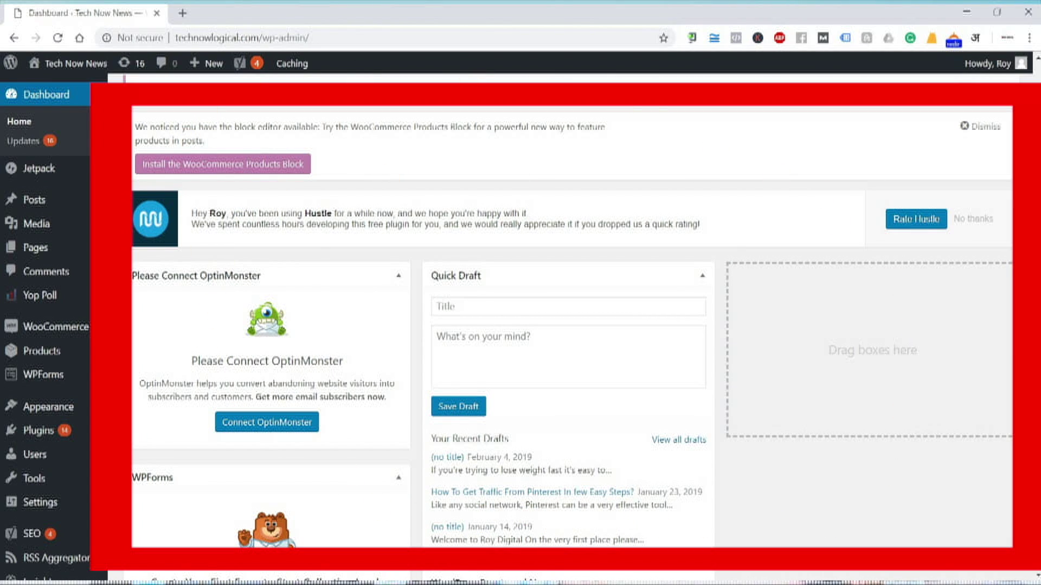
pyautogui.hotkey('alt', 'Tab')
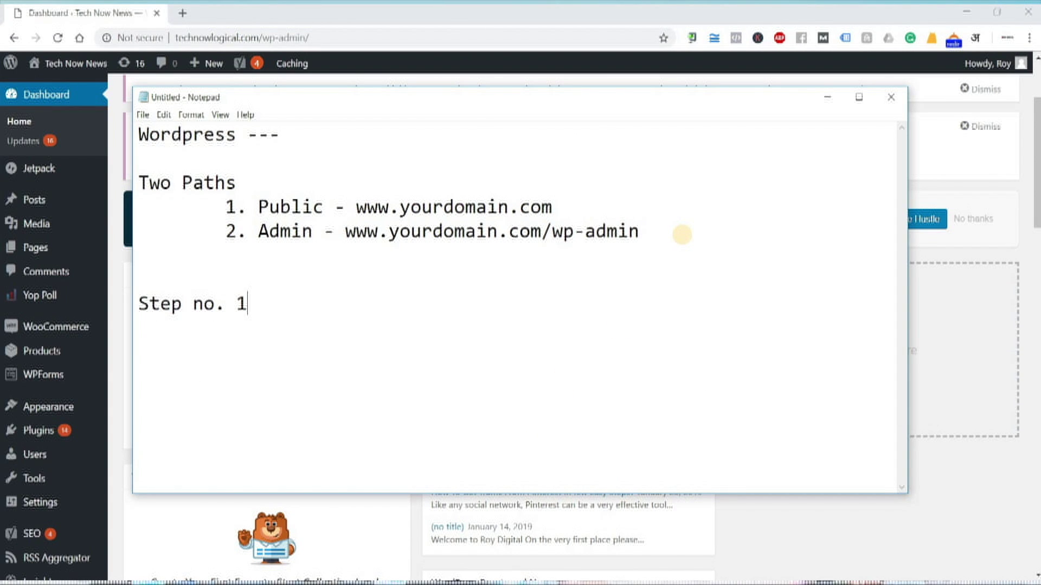
# Add a 'Create Page' item under Step no. 1 and minimize Notepad
pyautogui.write('Create Pages')
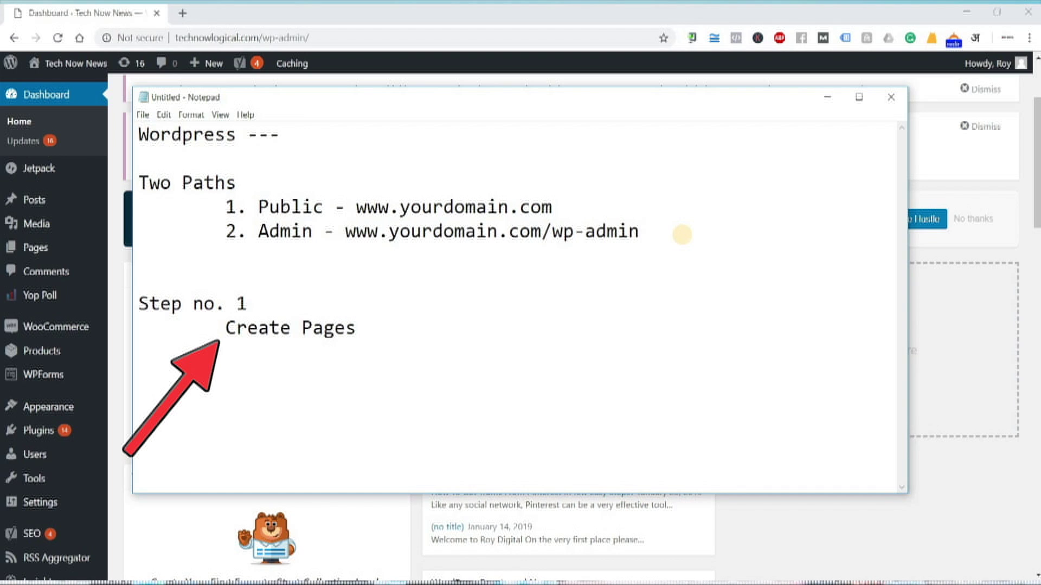
pyautogui.click(828, 97)
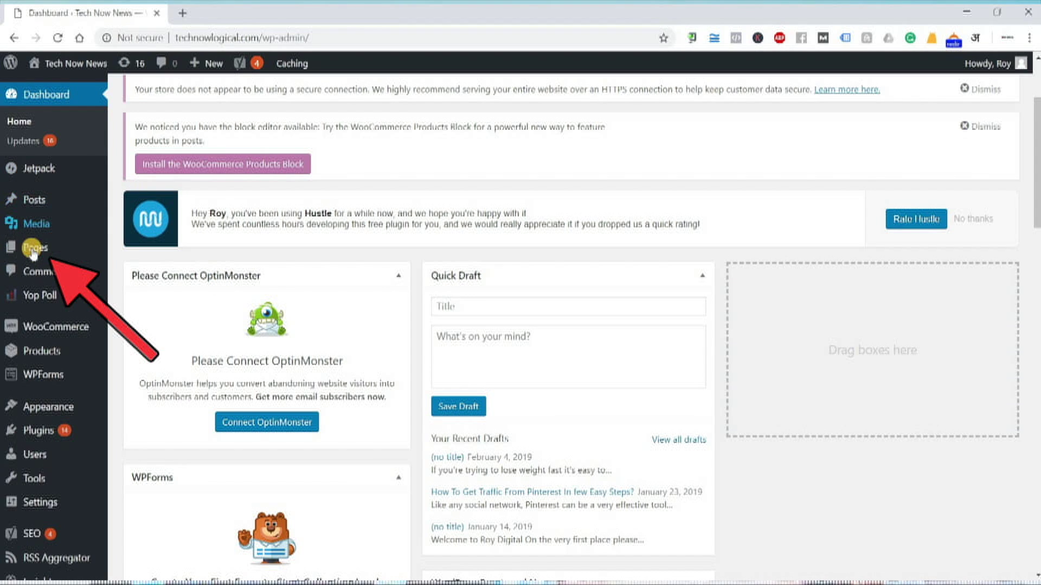
# Open Pages > All Pages and scroll through the 12 existing pages
pyautogui.moveTo(46, 250)
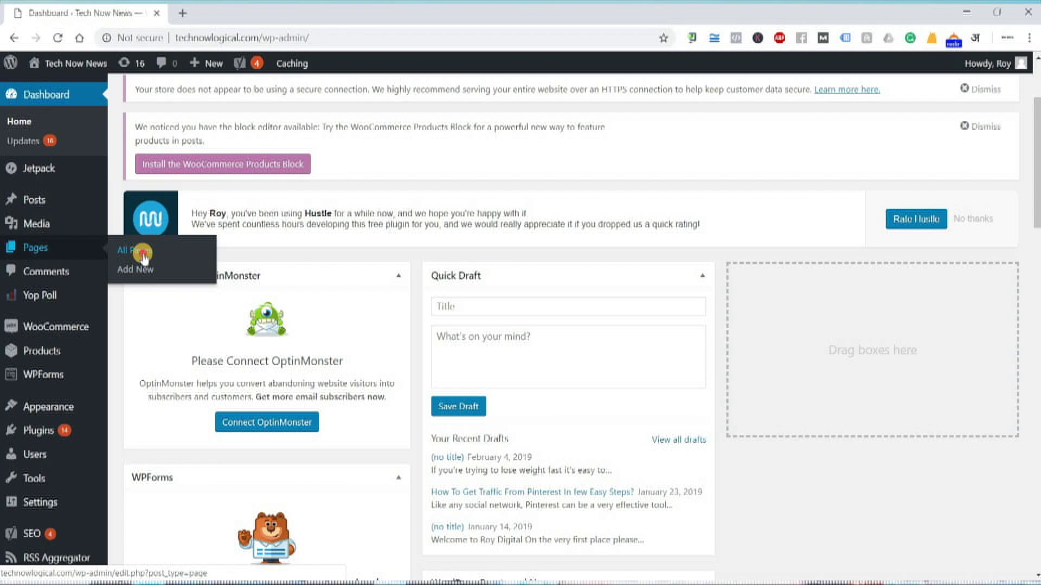
pyautogui.click(143, 257)
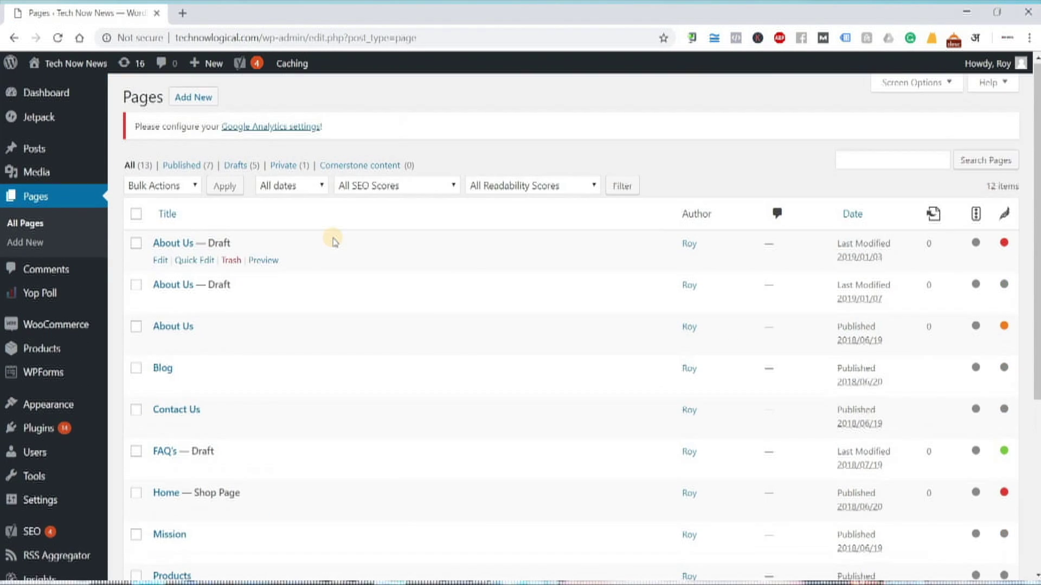
pyautogui.scroll(-5, 333, 242)
pyautogui.scroll(5, 333, 241)
pyautogui.scroll(-5, 333, 241)
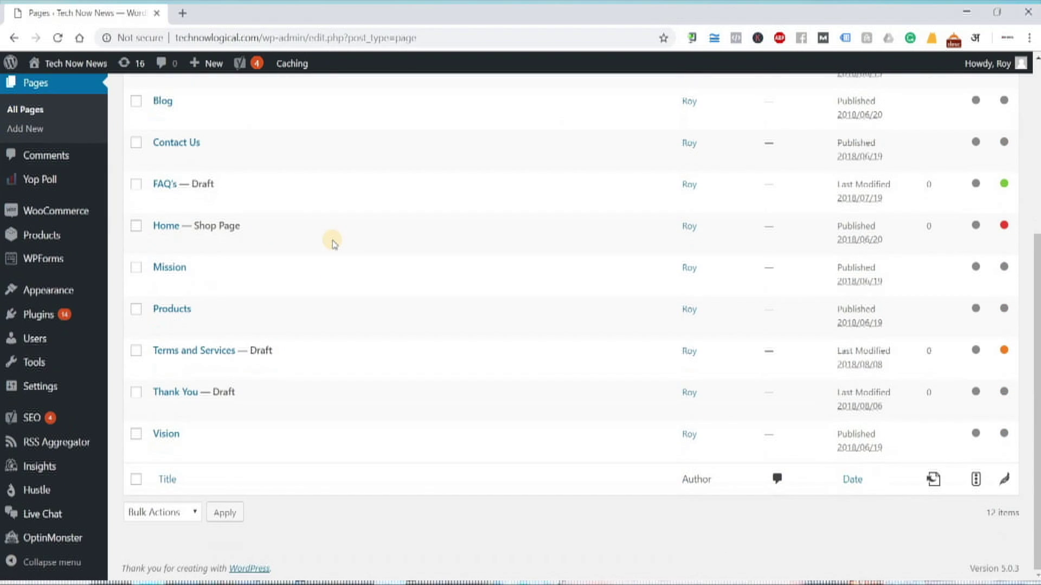
pyautogui.scroll(4, 334, 241)
pyautogui.scroll(-4, 334, 241)
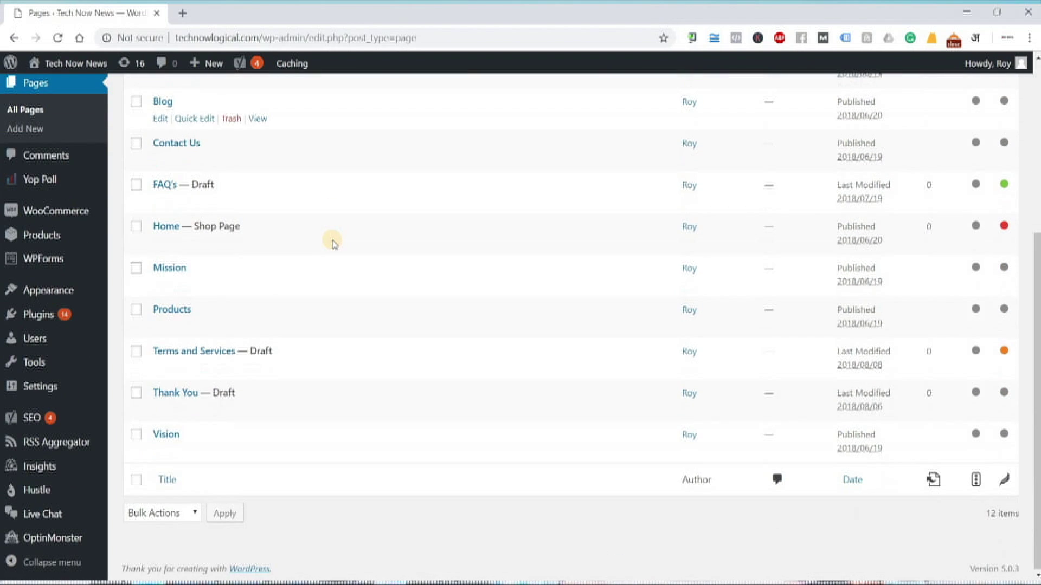
pyautogui.scroll(4, 333, 243)
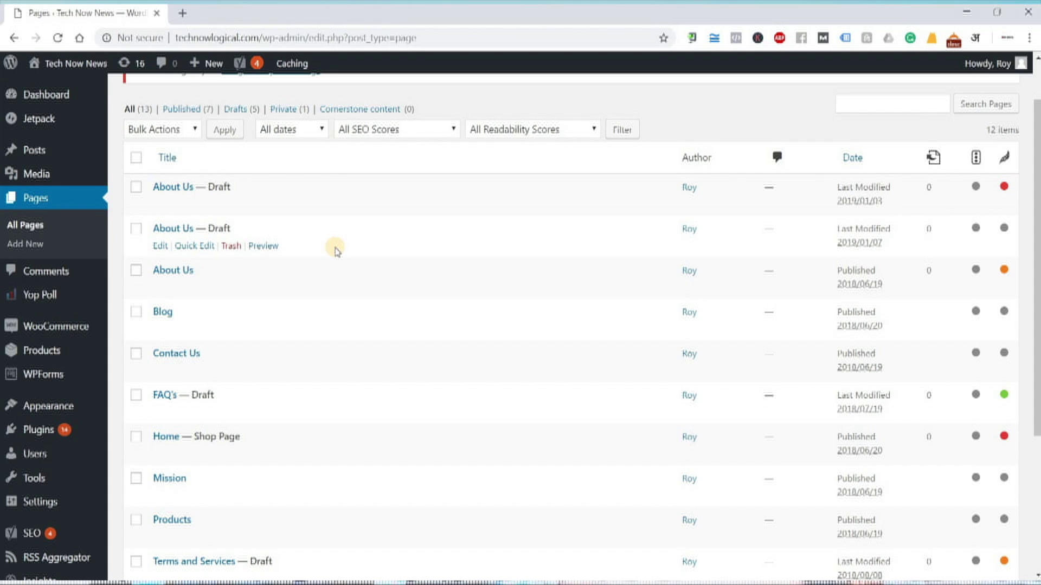
pyautogui.scroll(-3, 335, 249)
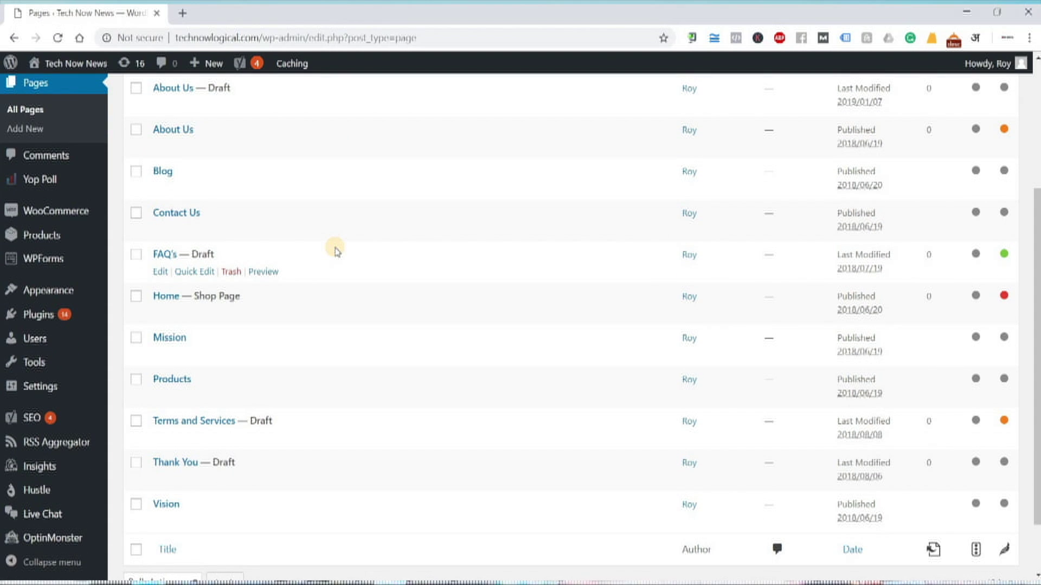
pyautogui.scroll(4, 336, 249)
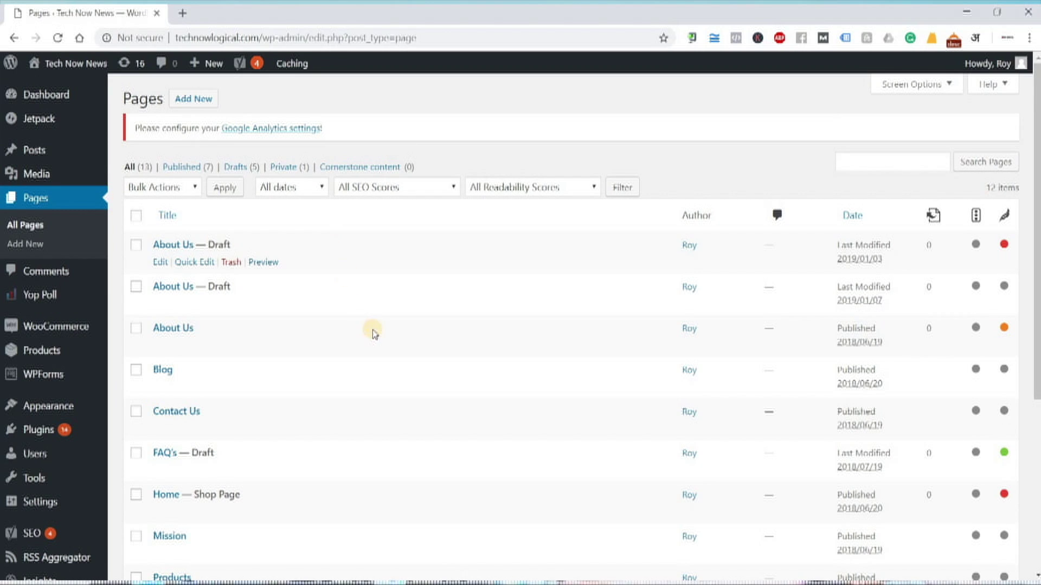
pyautogui.scroll(-5, 402, 355)
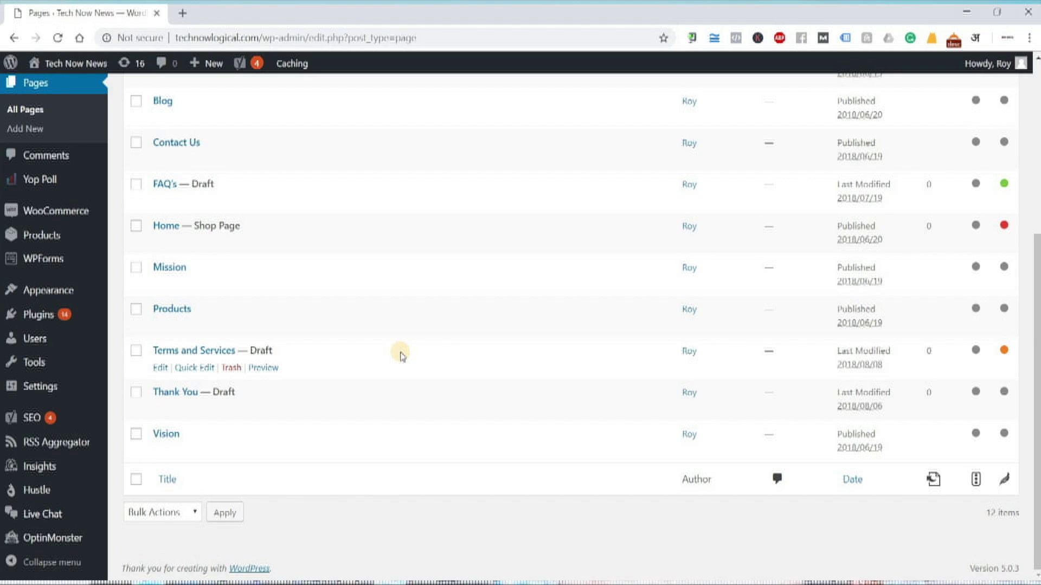
pyautogui.scroll(5, 403, 355)
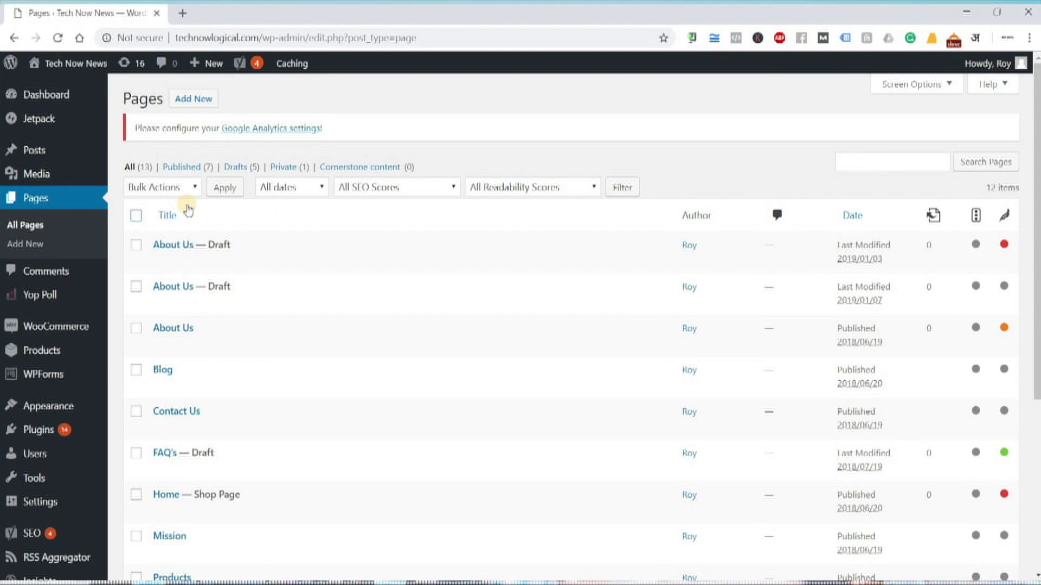
# Select all 12 pages, bulk-move them to Trash, and close the Yoast and Trash notices
pyautogui.click(136, 215)
pyautogui.click(191, 185)
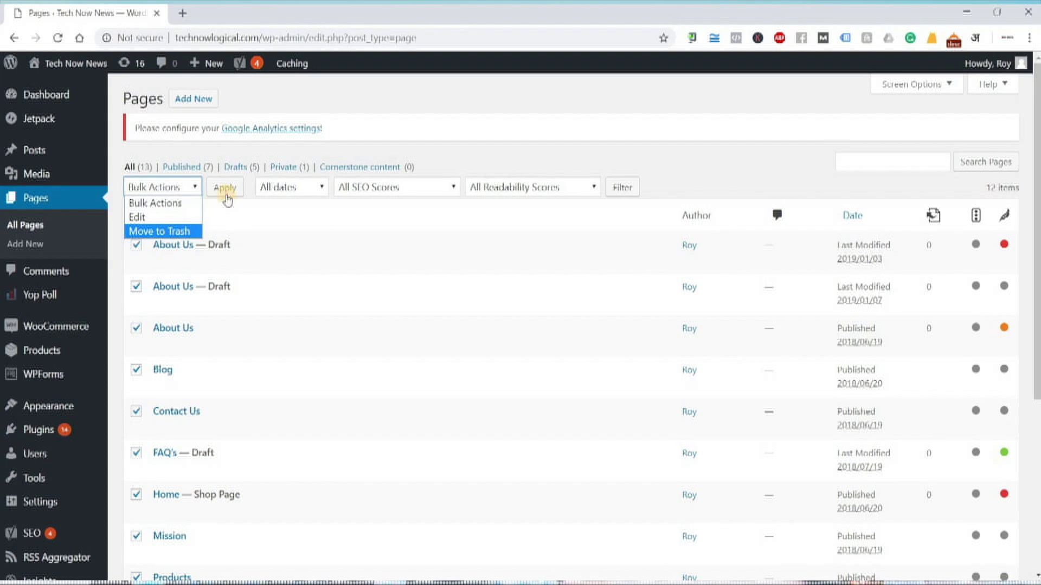
pyautogui.click(227, 200)
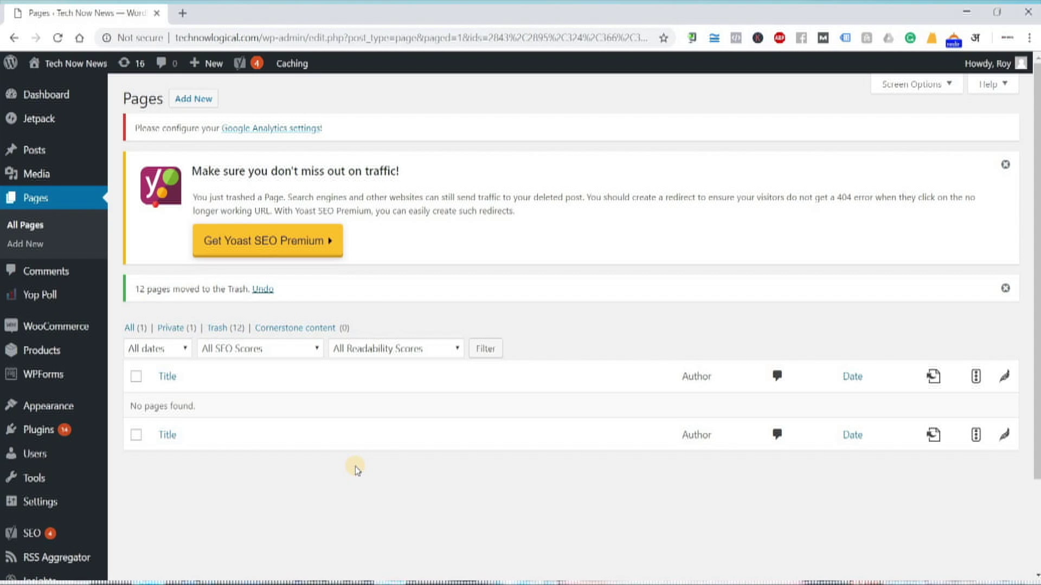
pyautogui.click(1005, 165)
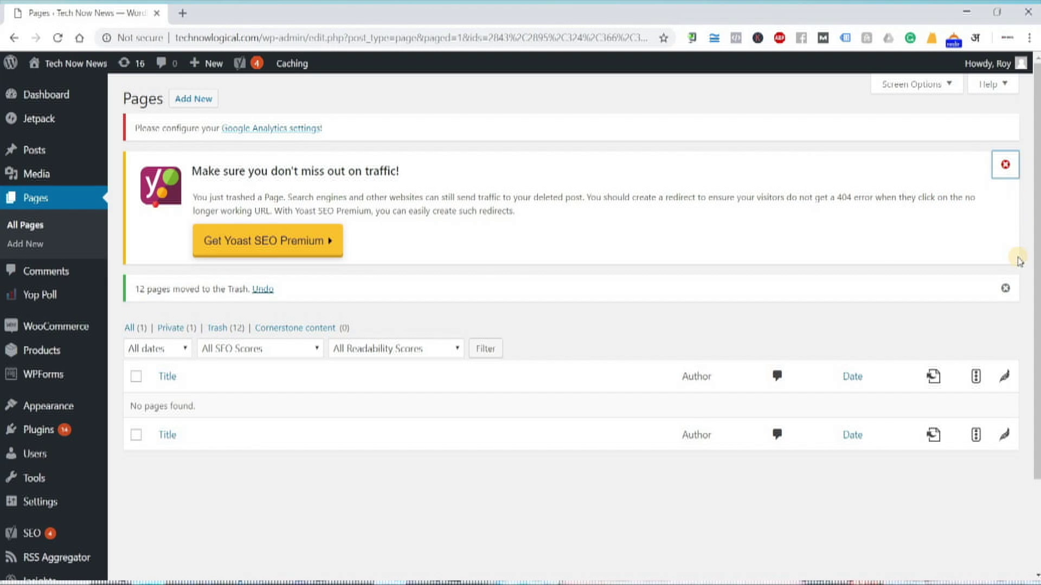
pyautogui.click(1004, 163)
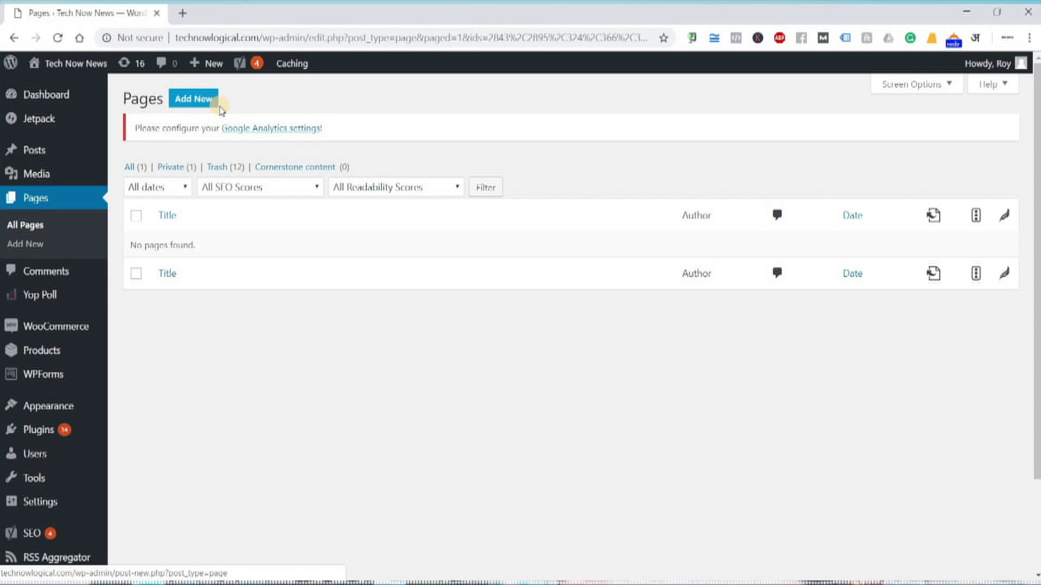
# Create a new page from the Pages screen, select its title and body fields, then open a new Chrome tab
pyautogui.click(201, 102)
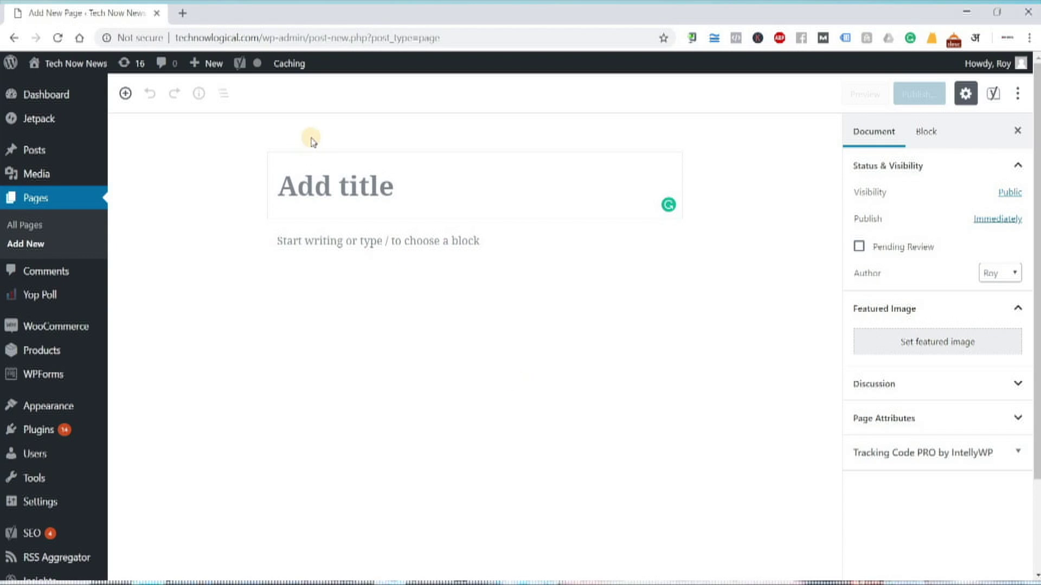
pyautogui.click(402, 187)
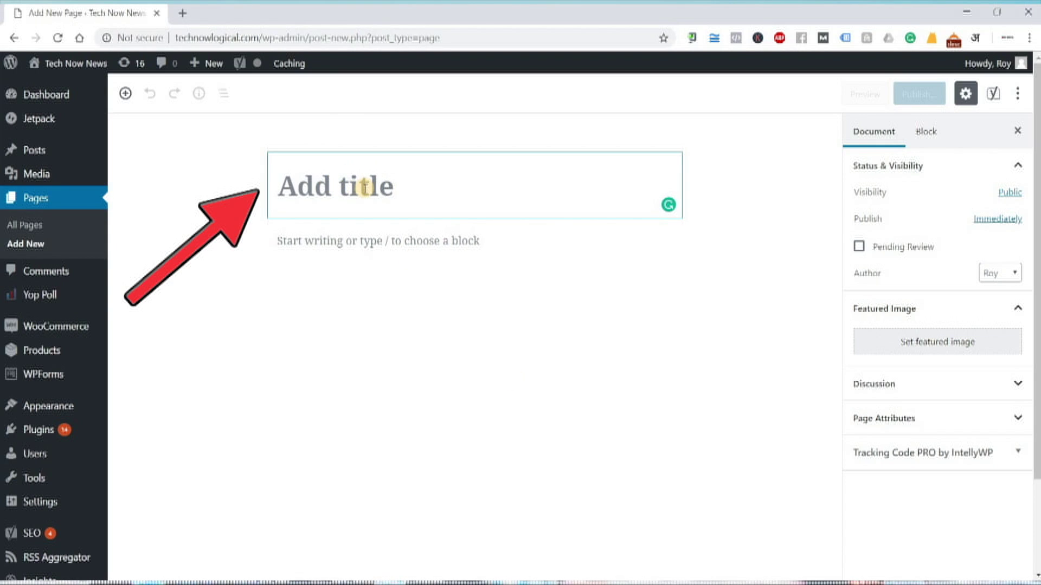
pyautogui.click(367, 250)
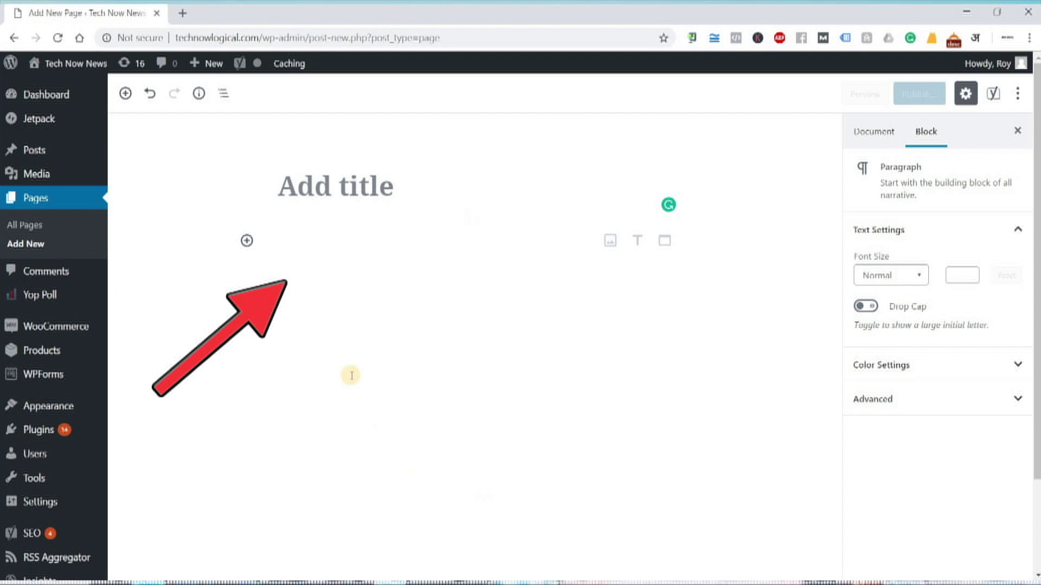
pyautogui.click(182, 13)
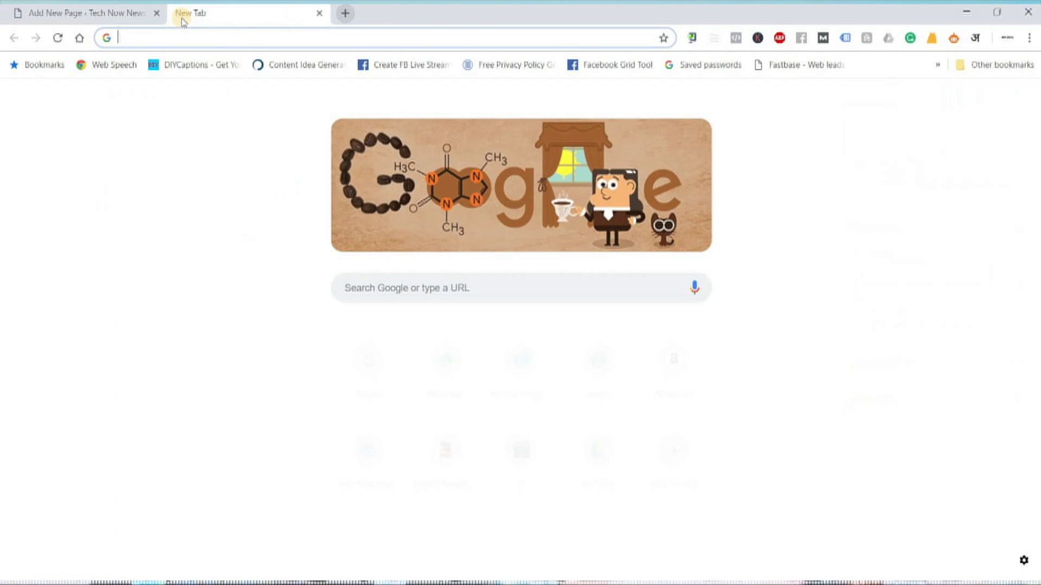
# Load the Wipro website, accept its cookies and go to the Consulting page
pyautogui.write('wip')
pyautogui.press('Return')
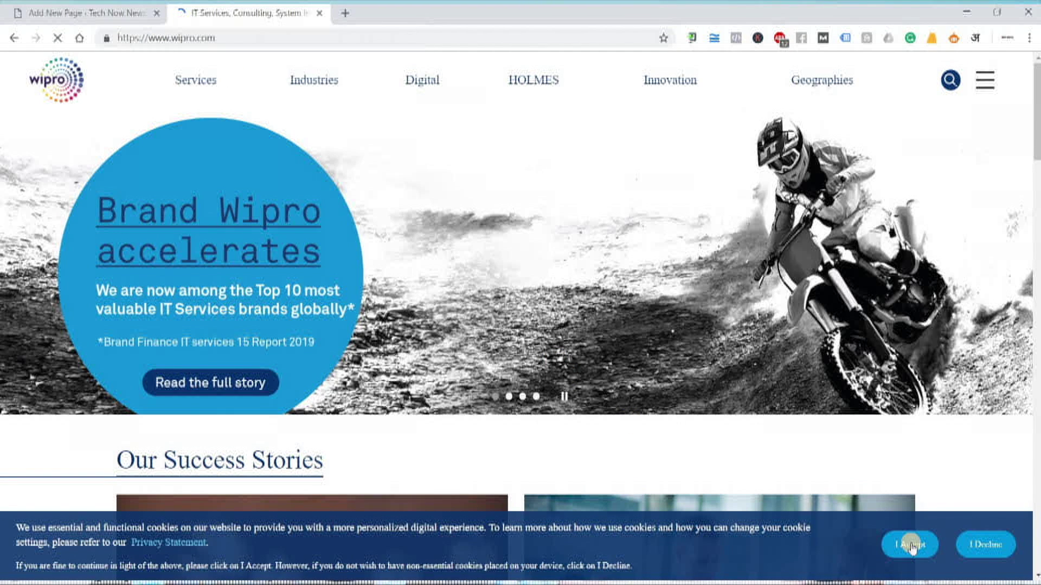
pyautogui.click(910, 543)
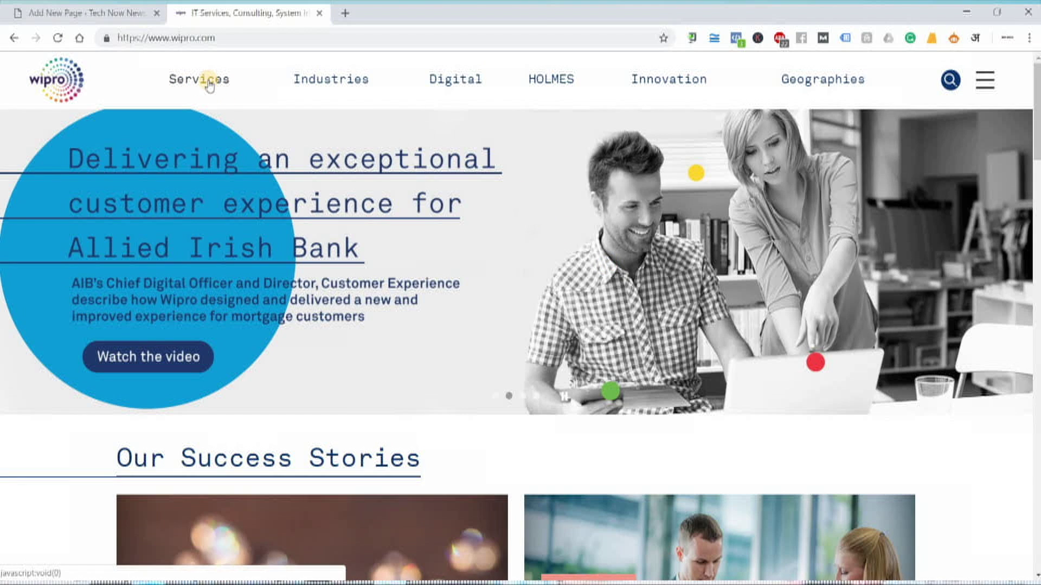
pyautogui.click(209, 84)
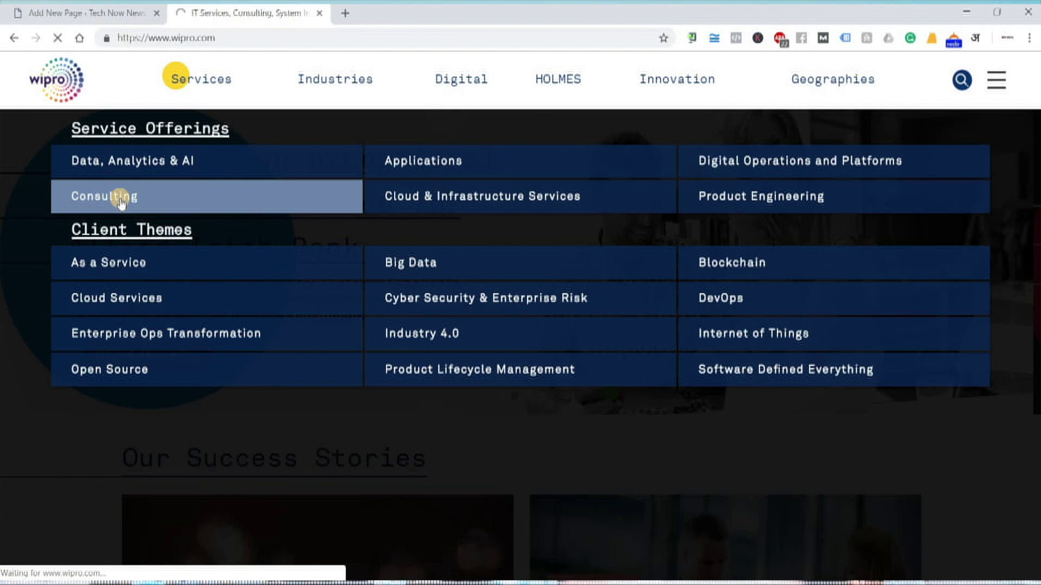
pyautogui.click(121, 200)
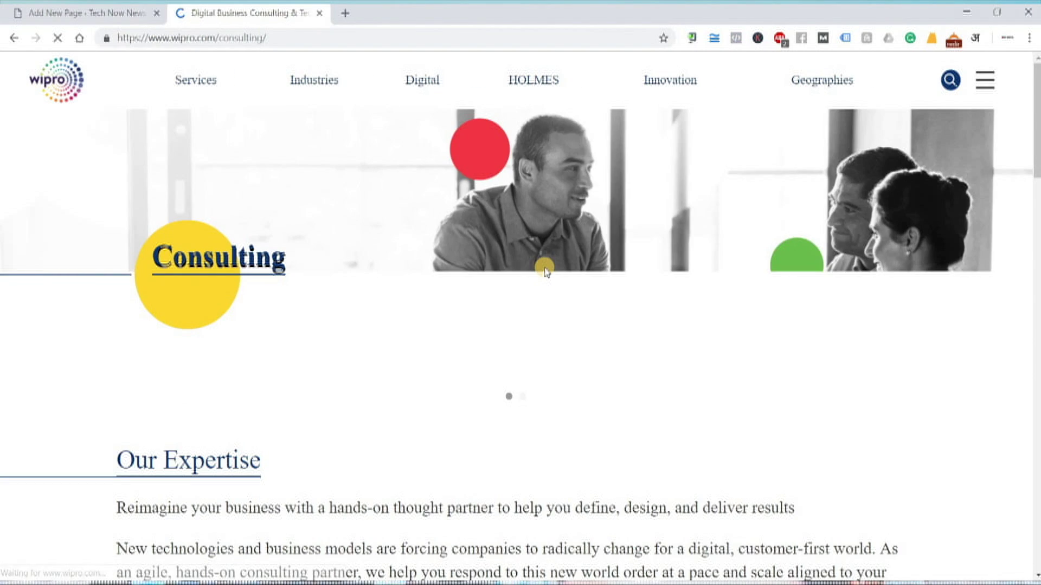
# Pause the rotating hero images and select the Our Expertise heading and its paragraphs
pyautogui.scroll(-3, 544, 268)
pyautogui.scroll(3, 542, 269)
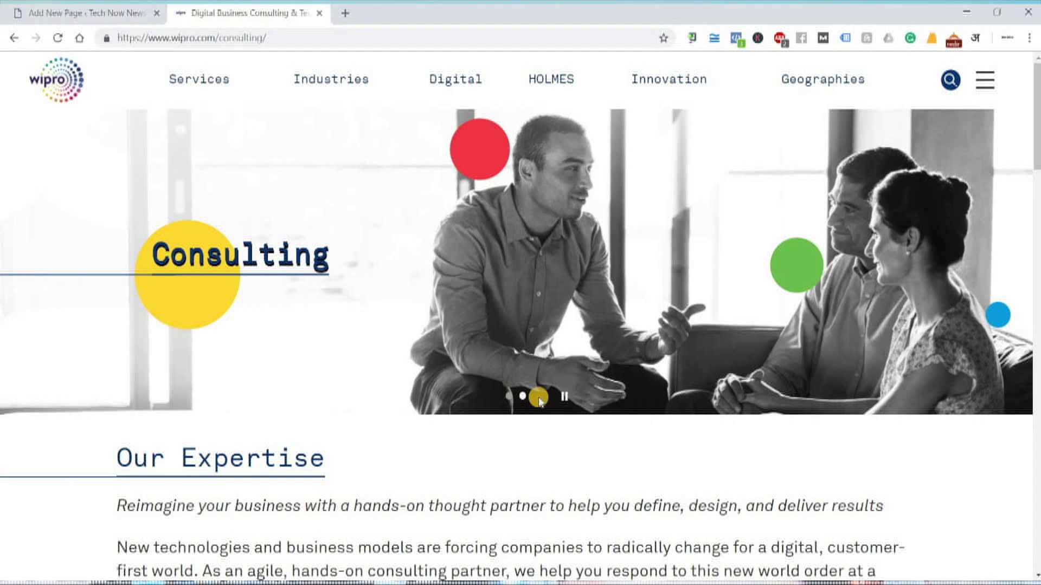
pyautogui.click(563, 397)
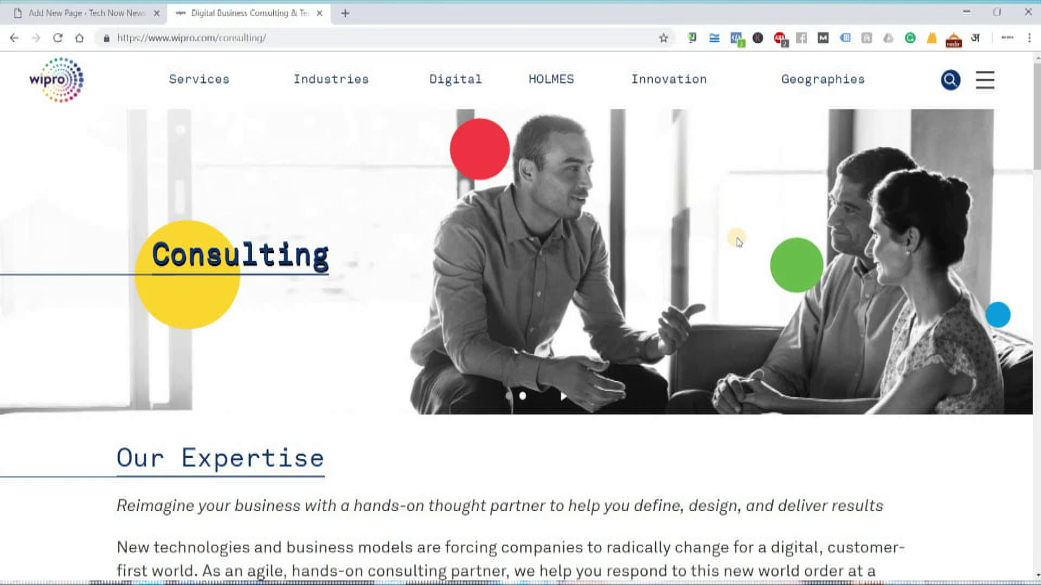
pyautogui.scroll(-5, 589, 308)
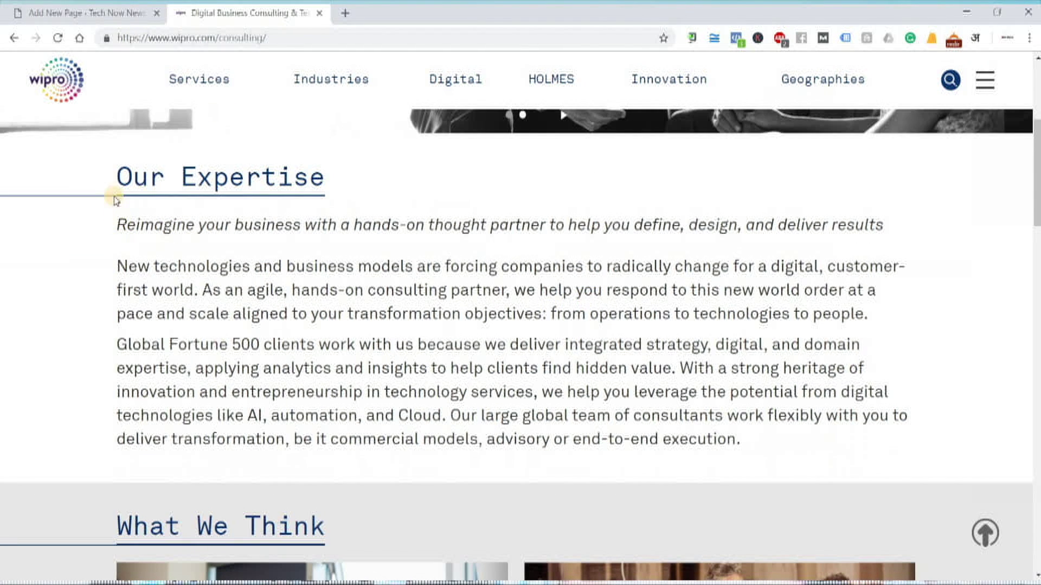
pyautogui.moveTo(108, 180); pyautogui.dragTo(337, 179)
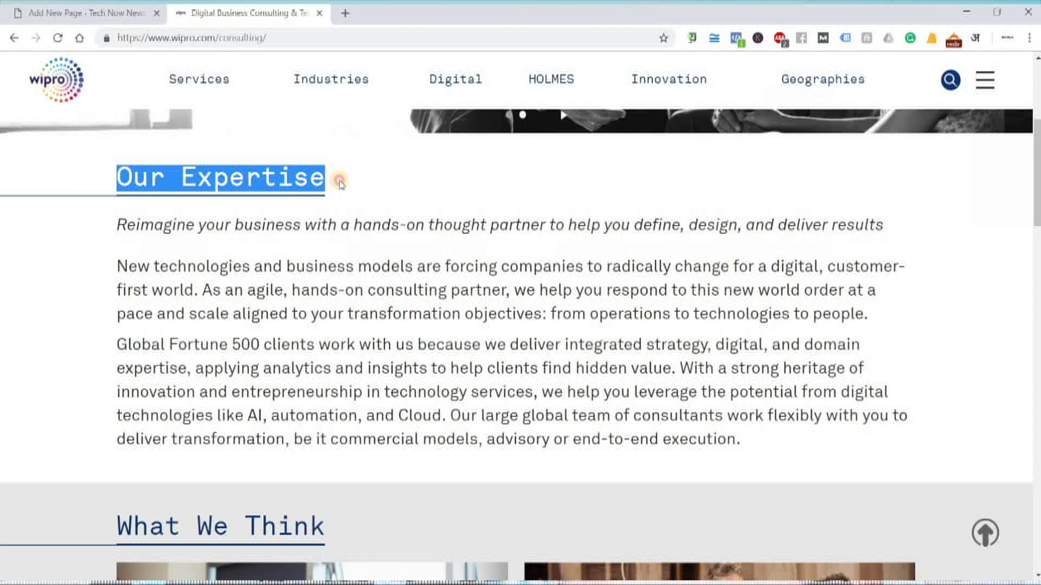
pyautogui.moveTo(111, 230); pyautogui.dragTo(757, 451)
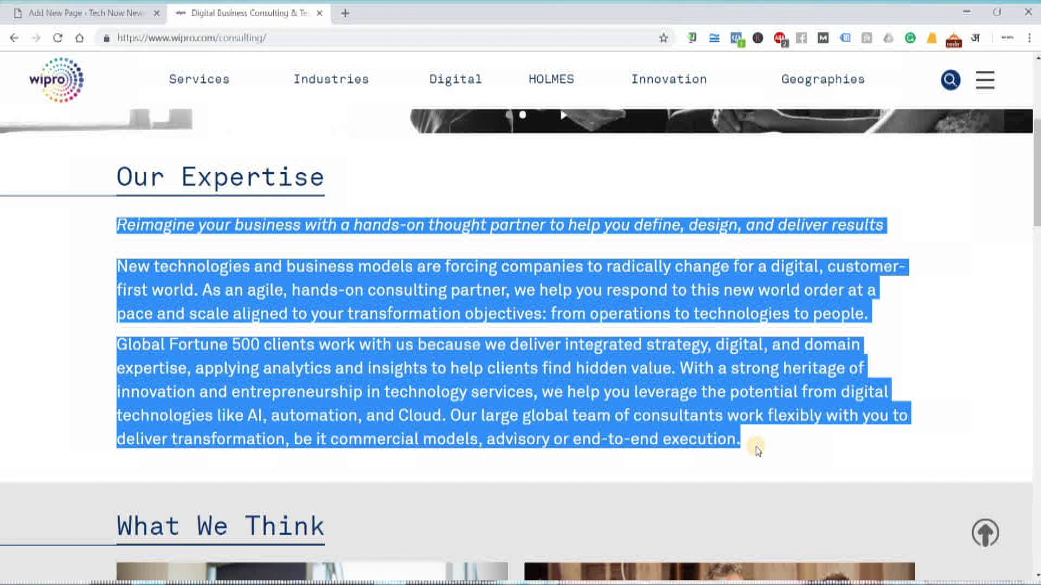
# Review the Our Expertise text, clear the selection and return to the Add New Page editor
pyautogui.scroll(-5, 758, 451)
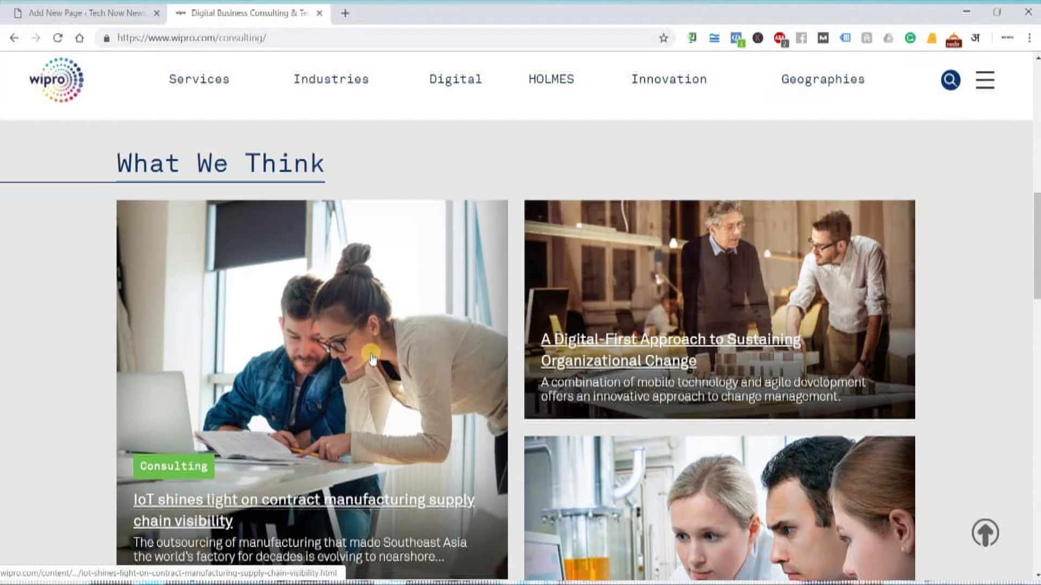
pyautogui.scroll(-20, 372, 358)
pyautogui.scroll(17, 372, 355)
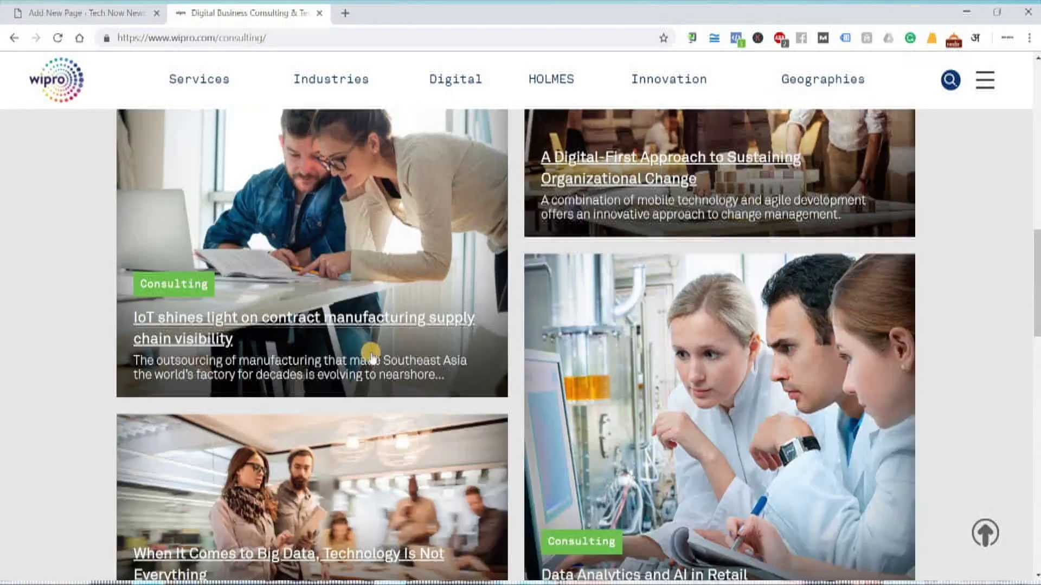
pyautogui.scroll(6, 372, 355)
pyautogui.scroll(-3, 433, 369)
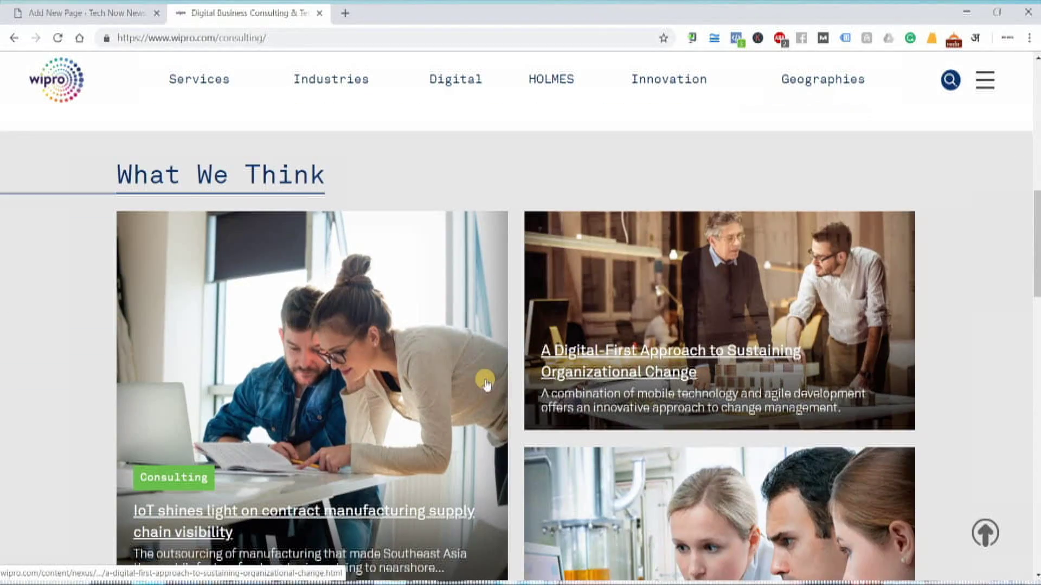
pyautogui.scroll(-4, 267, 325)
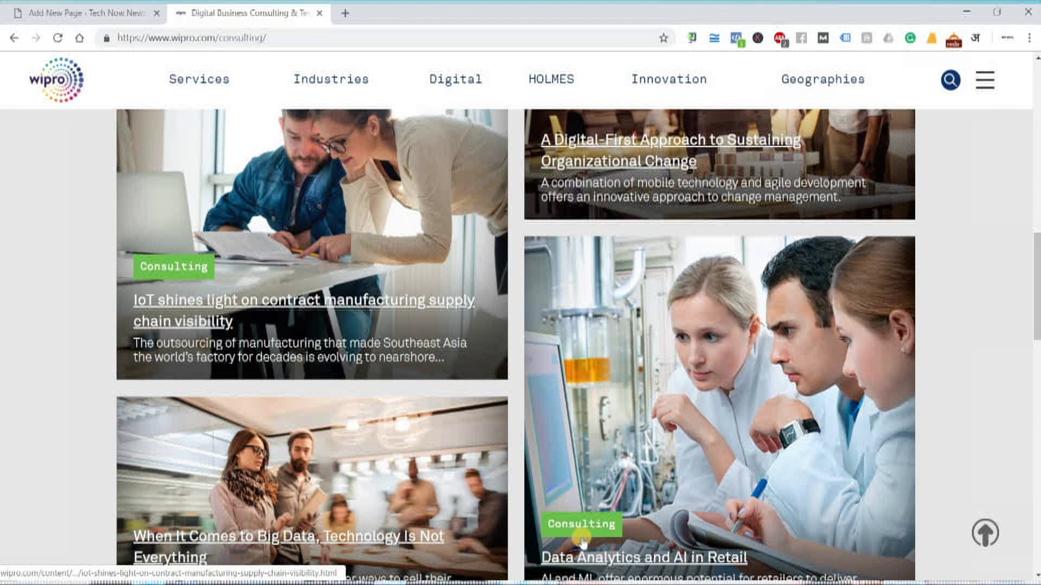
pyautogui.scroll(-3, 640, 539)
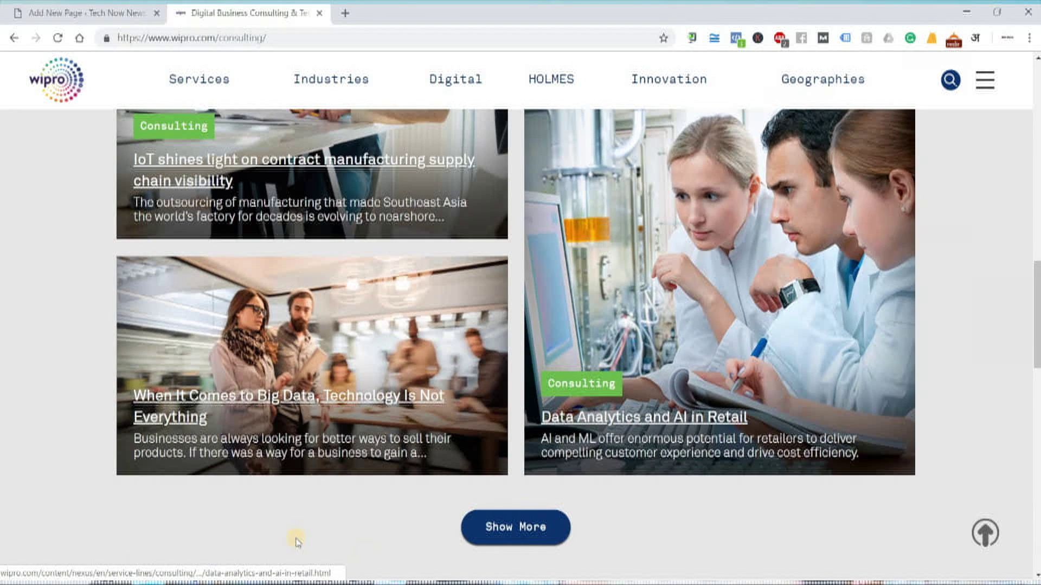
pyautogui.scroll(13, 474, 423)
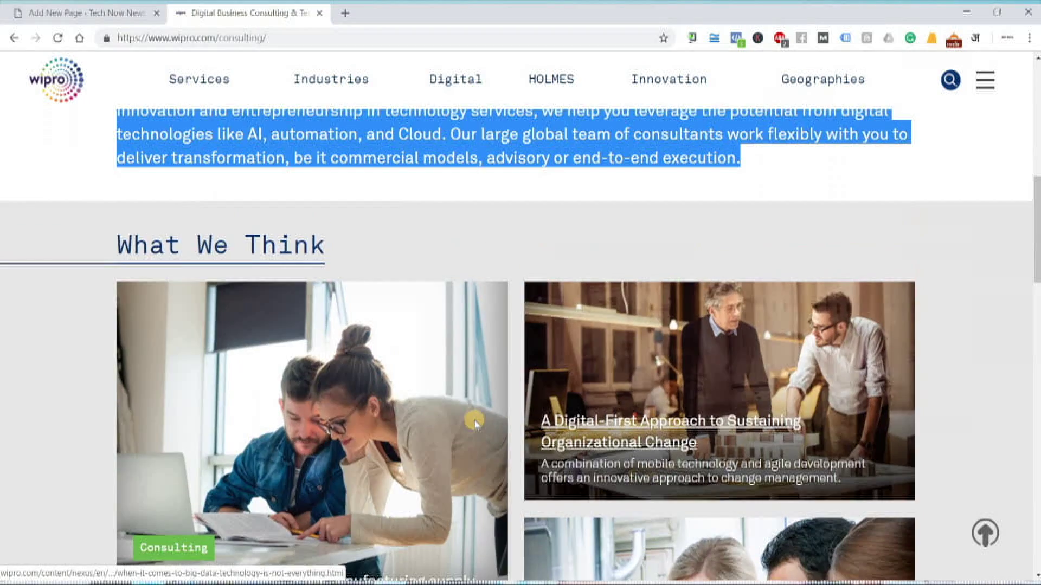
pyautogui.scroll(-2, 438, 336)
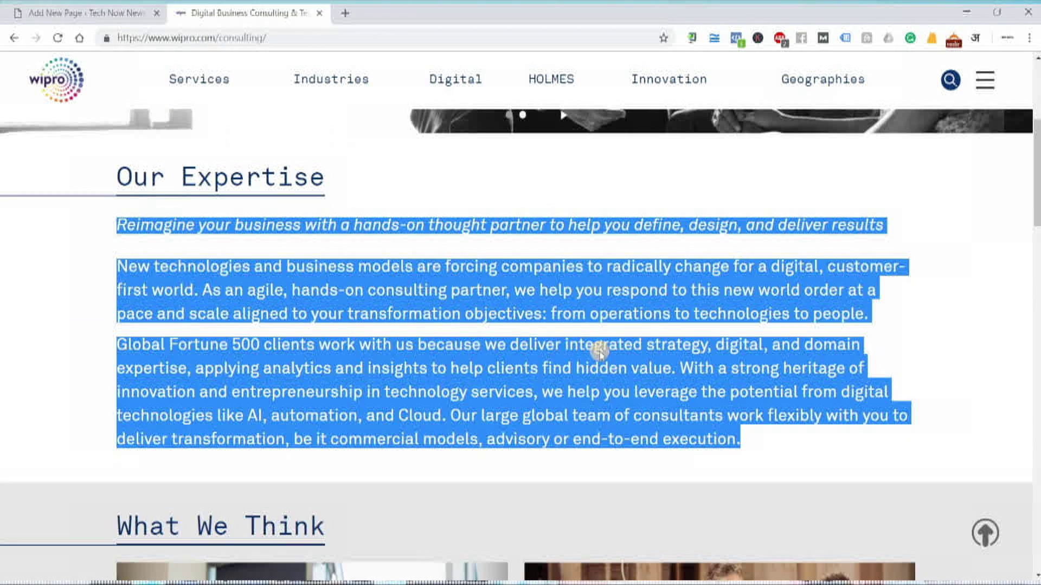
pyautogui.click(157, 227)
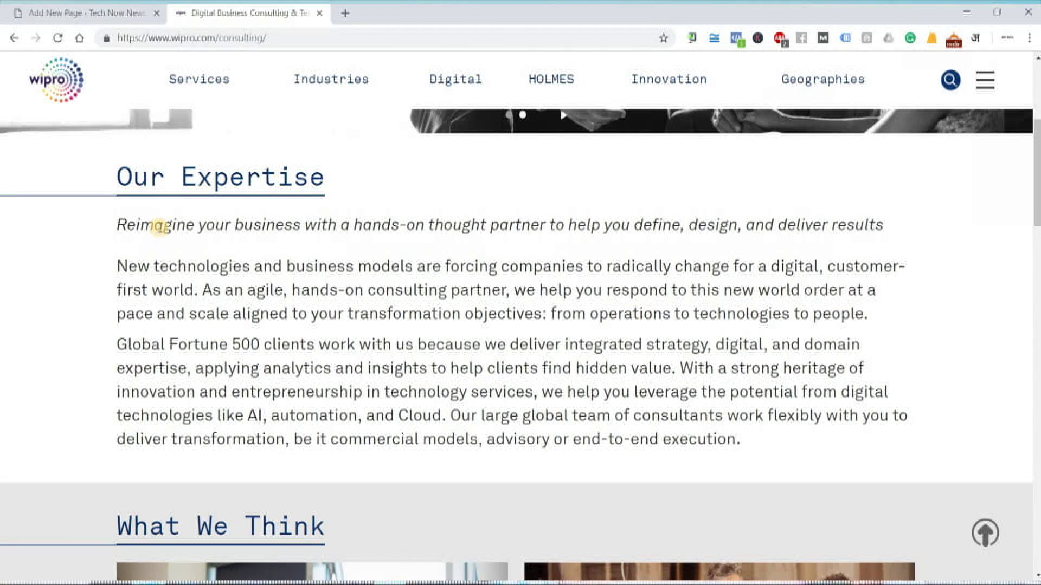
pyautogui.scroll(2, 564, 425)
pyautogui.scroll(-1, 567, 422)
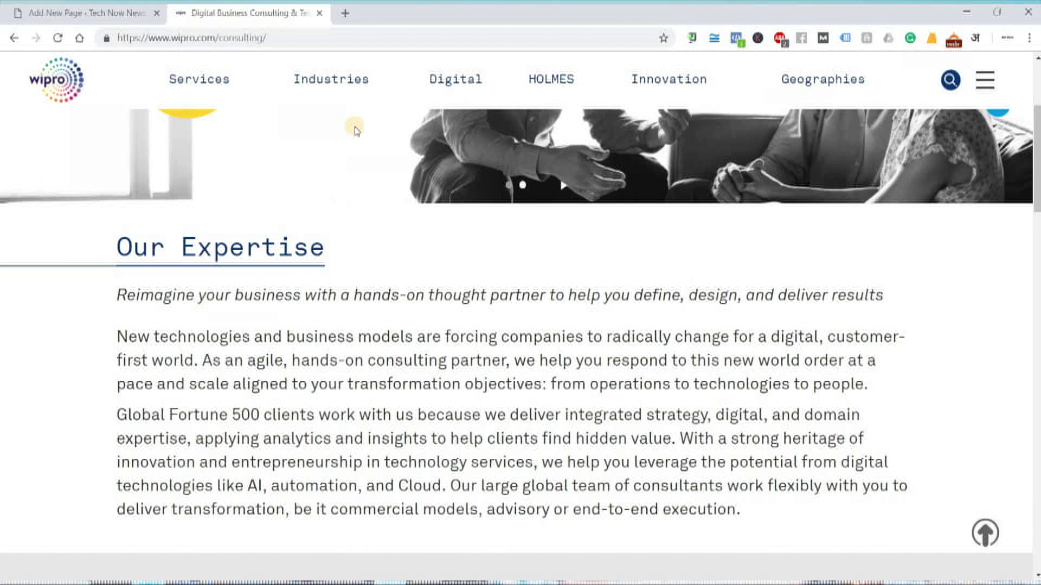
pyautogui.click(107, 16)
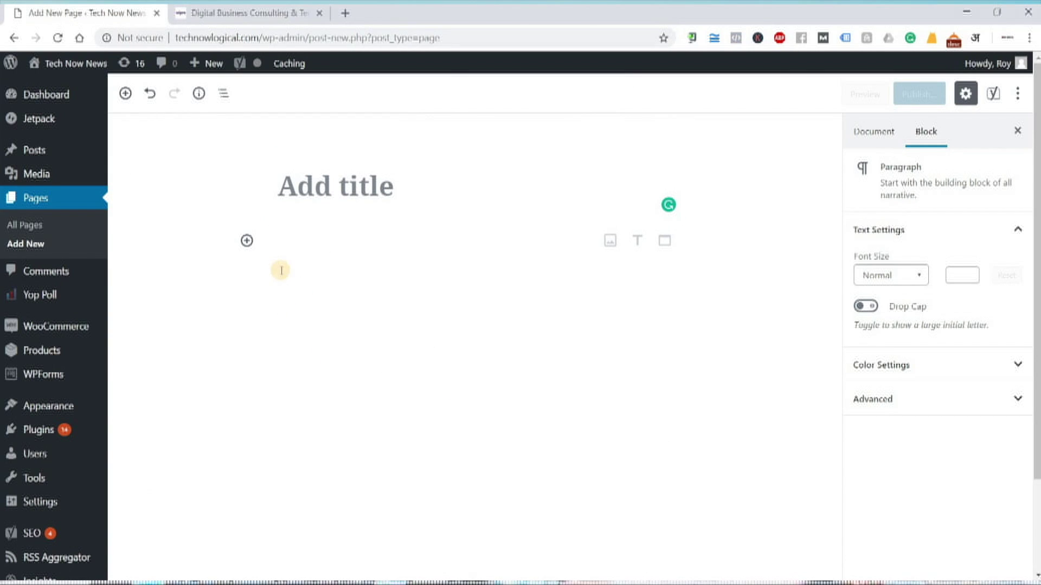
# Title the new page 'Home' and place the cursor in its body
pyautogui.click(354, 202)
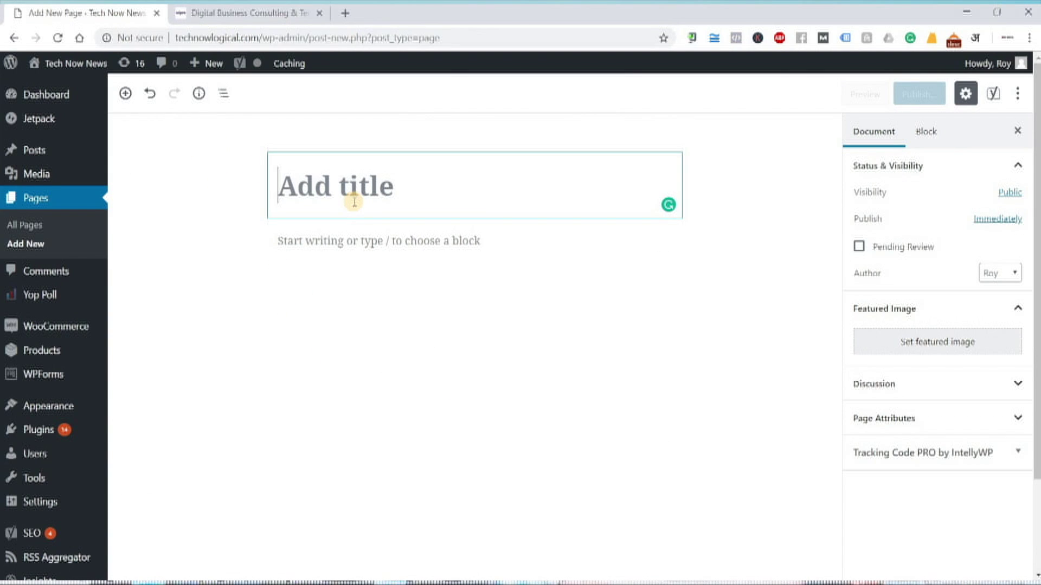
pyautogui.write('Home')
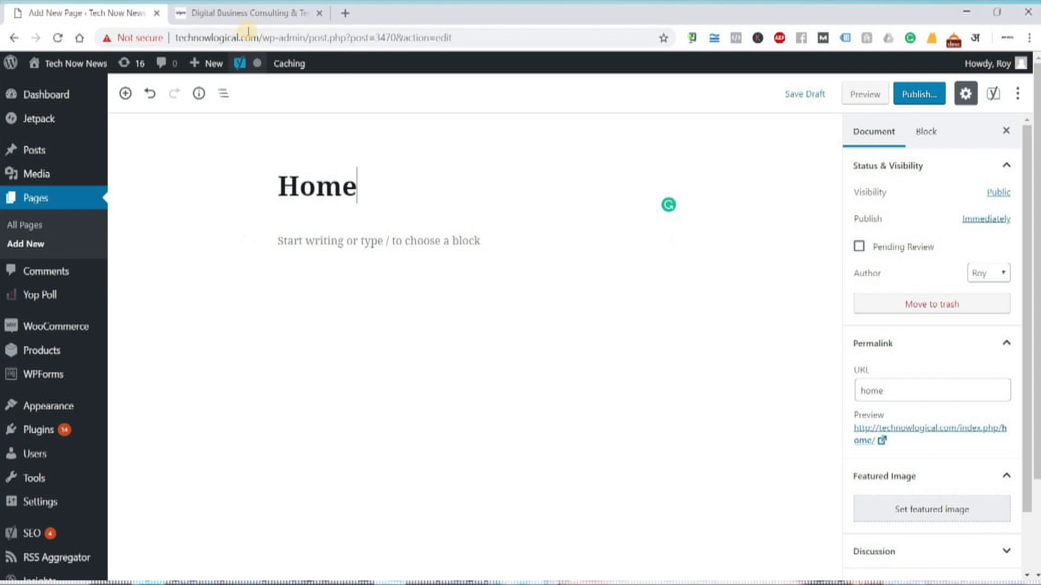
pyautogui.click(288, 239)
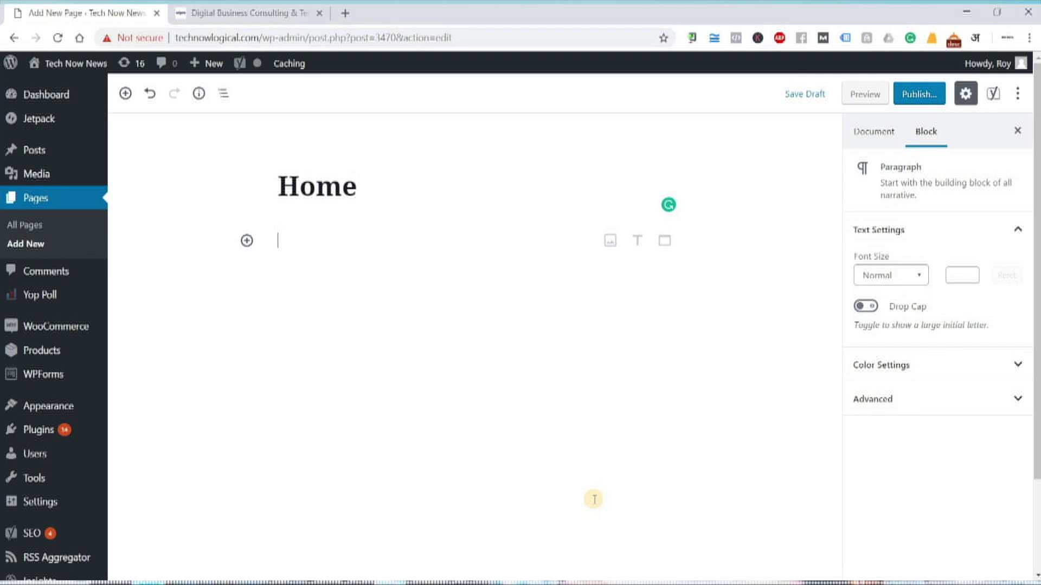
# Copy Wipro's Our Expertise text and paste it into the page body as three paragraphs
pyautogui.click(217, 13)
pyautogui.moveTo(722, 540); pyautogui.dragTo(48, 303)
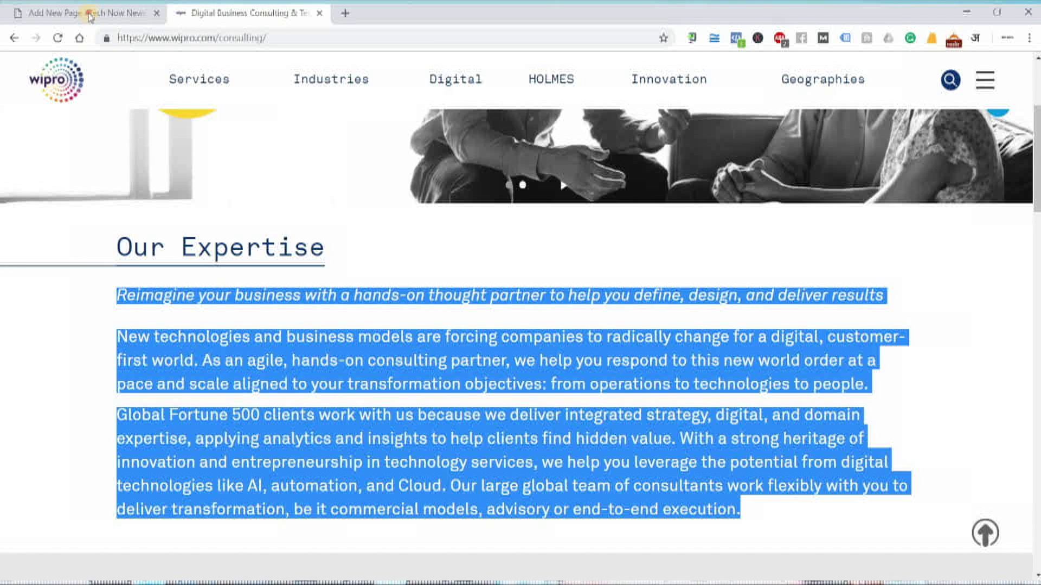
pyautogui.hotkey('ctrl', 'c')
pyautogui.hotkey('ctrl', 'shift', 'Tab')
pyautogui.hotkey('ctrl', 'v')
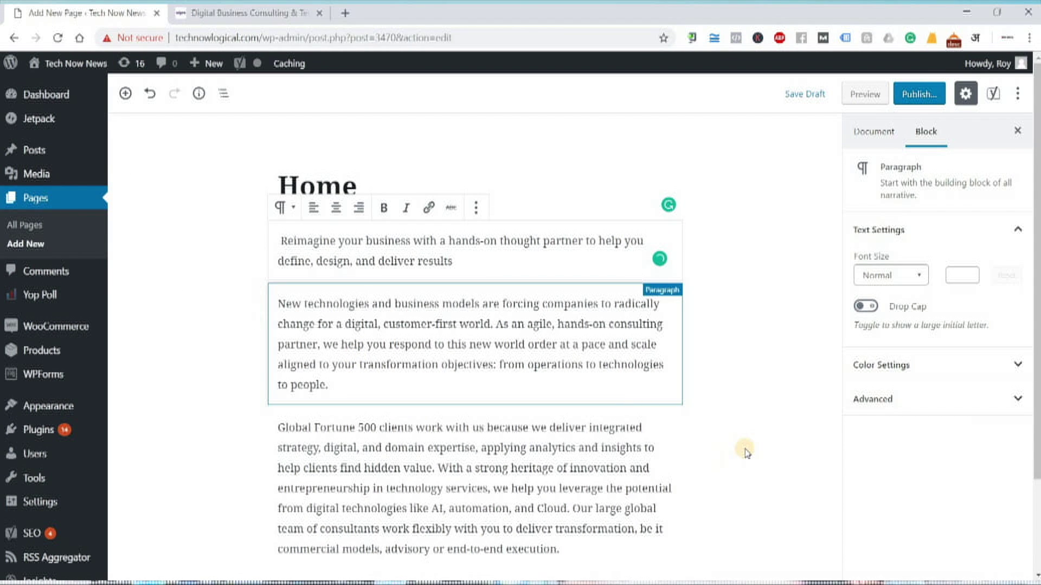
pyautogui.scroll(-2, 743, 450)
pyautogui.scroll(2, 280, 221)
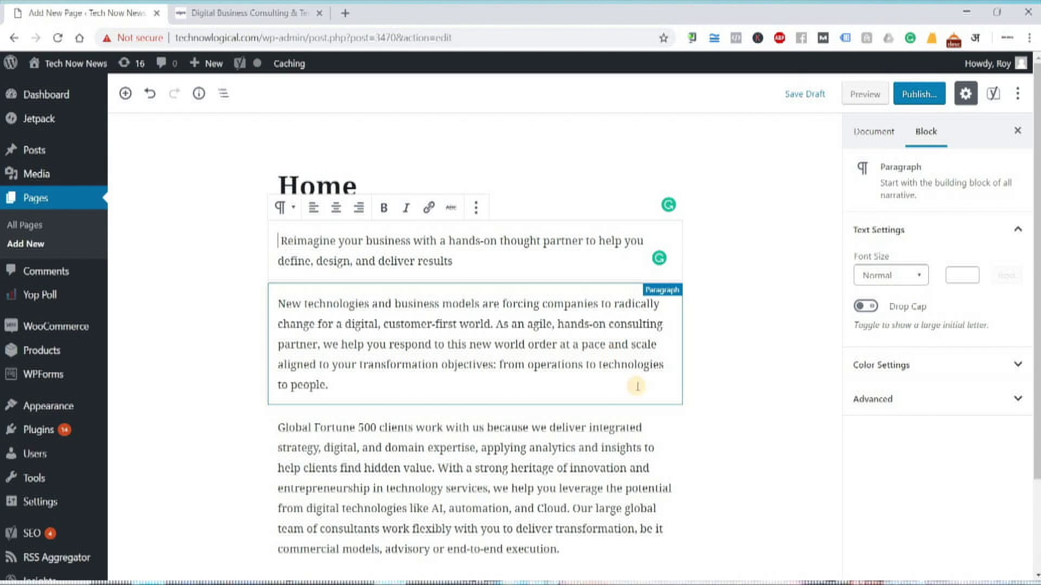
pyautogui.click(184, 380)
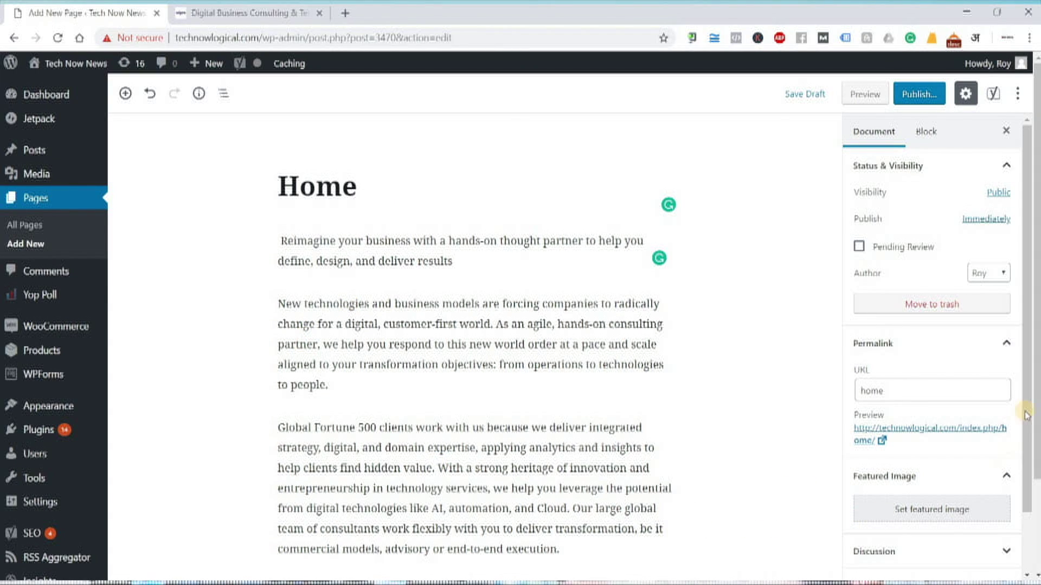
pyautogui.scroll(-3, 1026, 480)
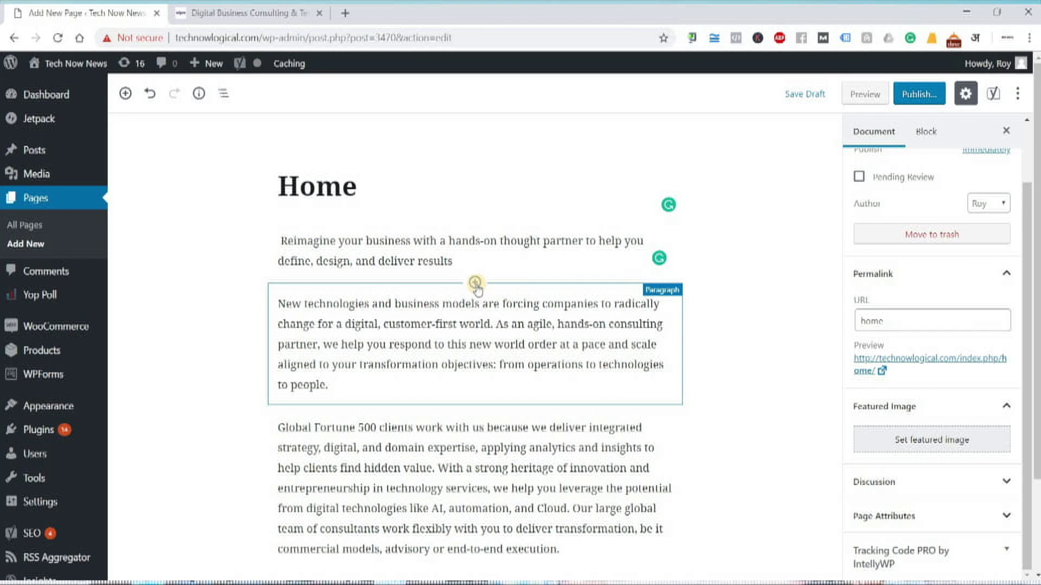
# Insert an empty Image block between the Reimagine line and the New technologies paragraph
pyautogui.click(476, 283)
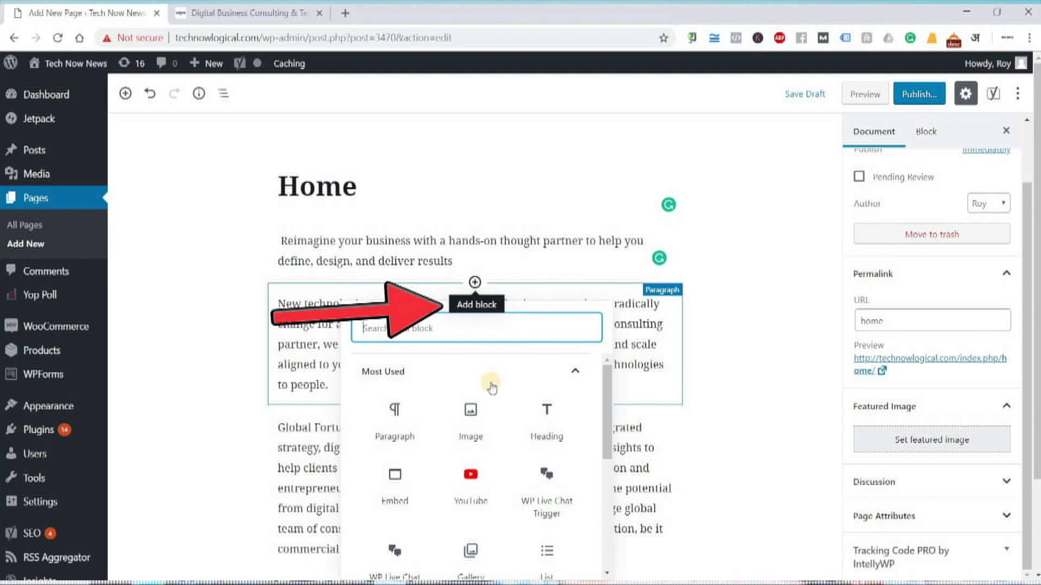
pyautogui.click(471, 418)
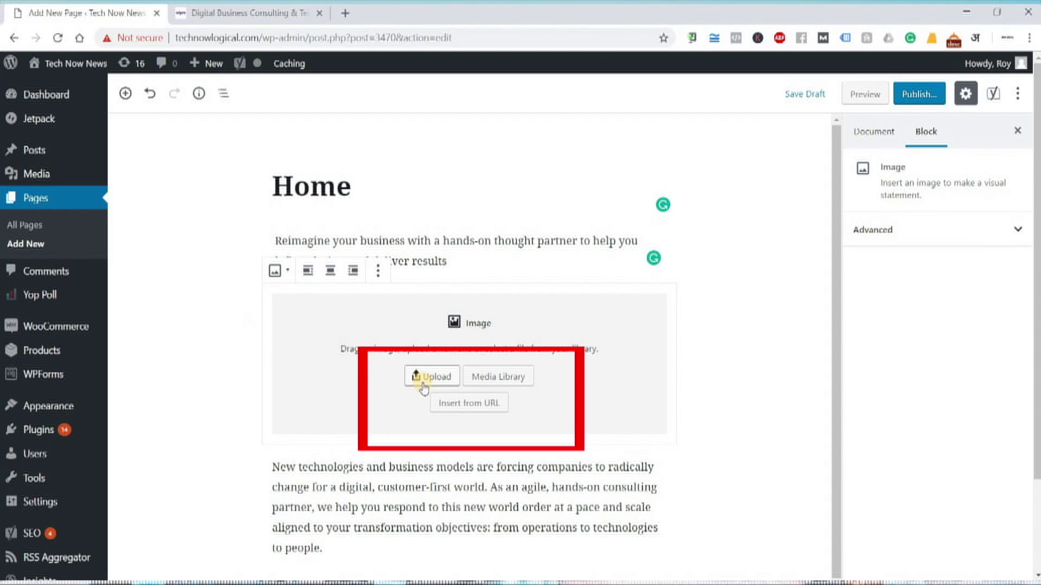
pyautogui.click(505, 385)
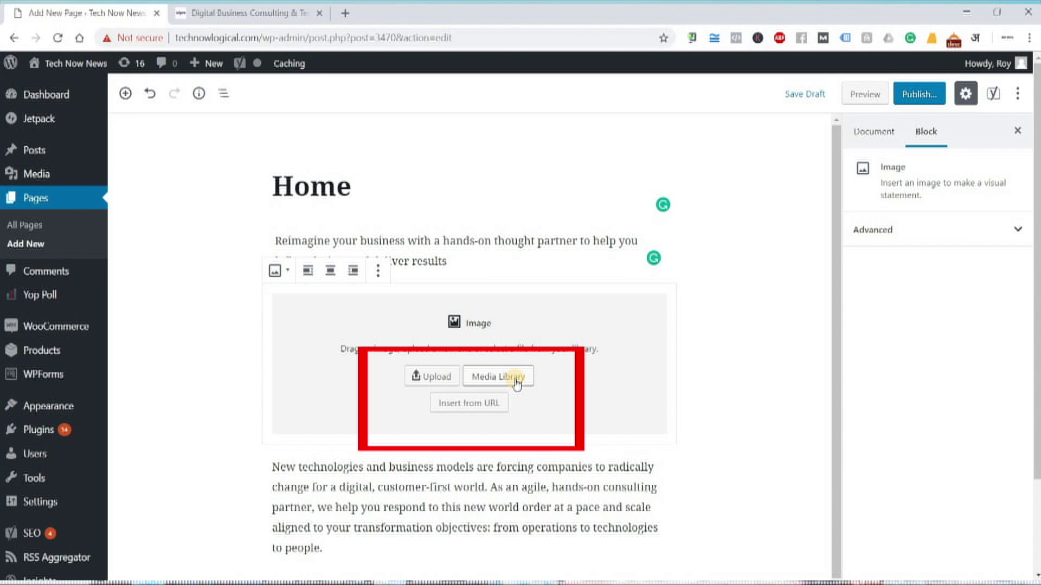
pyautogui.click(459, 403)
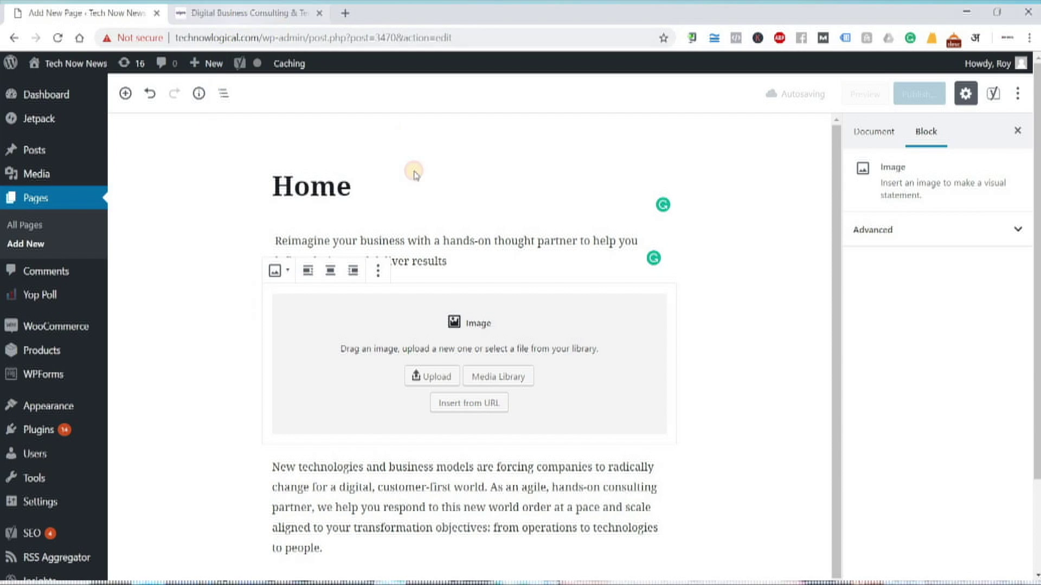
pyautogui.hotkey('ctrl', 'Tab')
# Try to save the Wipro Consulting banner photo, then abandon the attempt
pyautogui.scroll(3, 566, 255)
pyautogui.rightClick(563, 219)
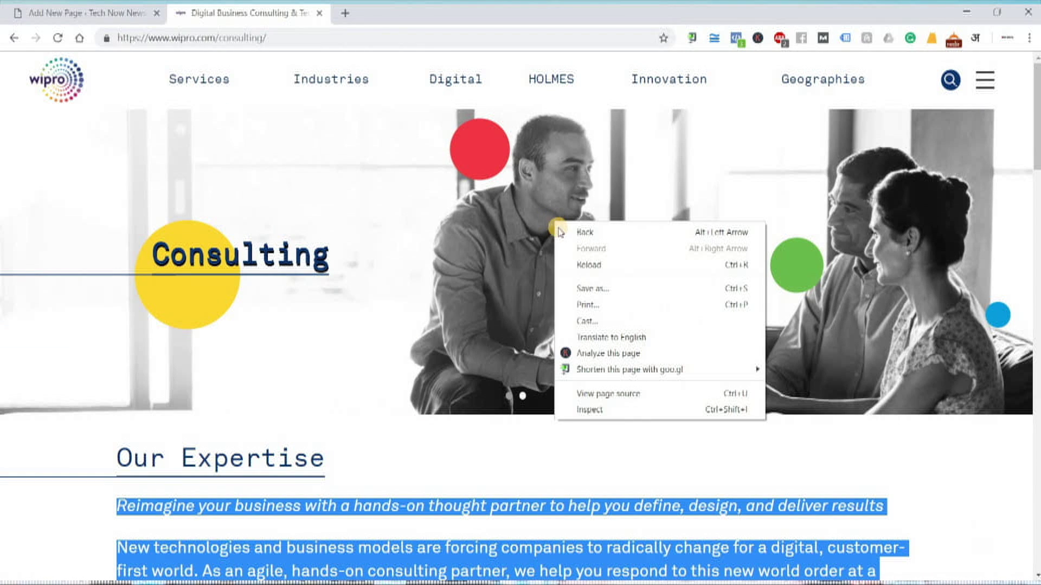
pyautogui.click(563, 217)
pyautogui.rightClick(562, 204)
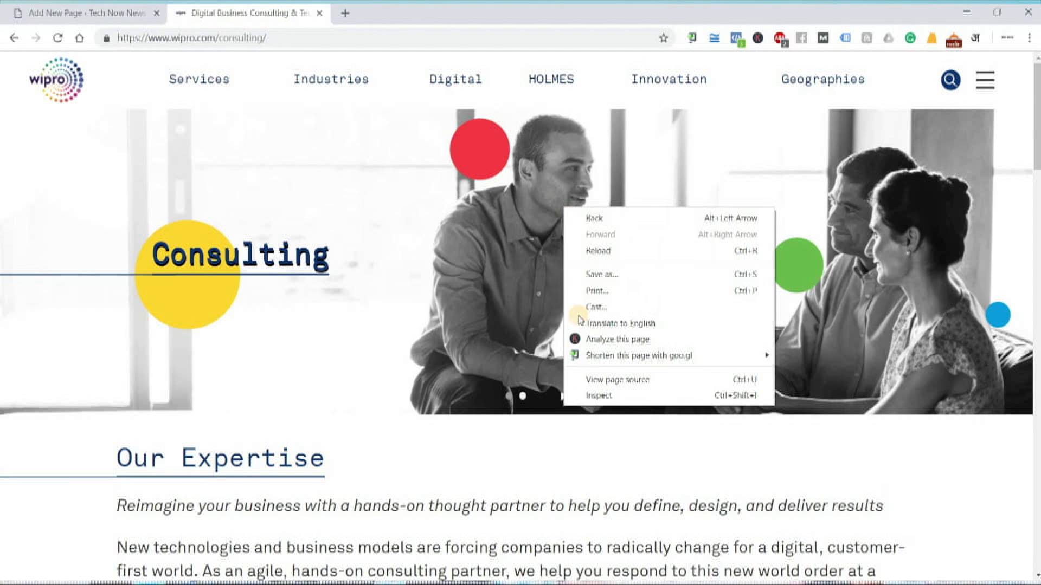
pyautogui.click(279, 50)
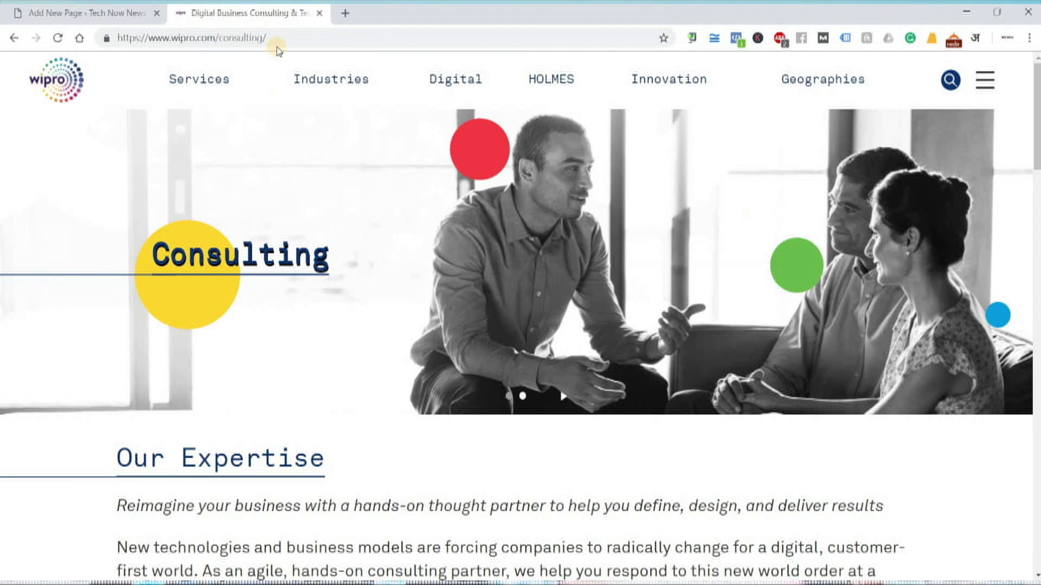
# Search Google Images for digital marketing and preview the Reaching digital marketing maturity image
pyautogui.click(342, 14)
pyautogui.write('goo')
pyautogui.press('Return')
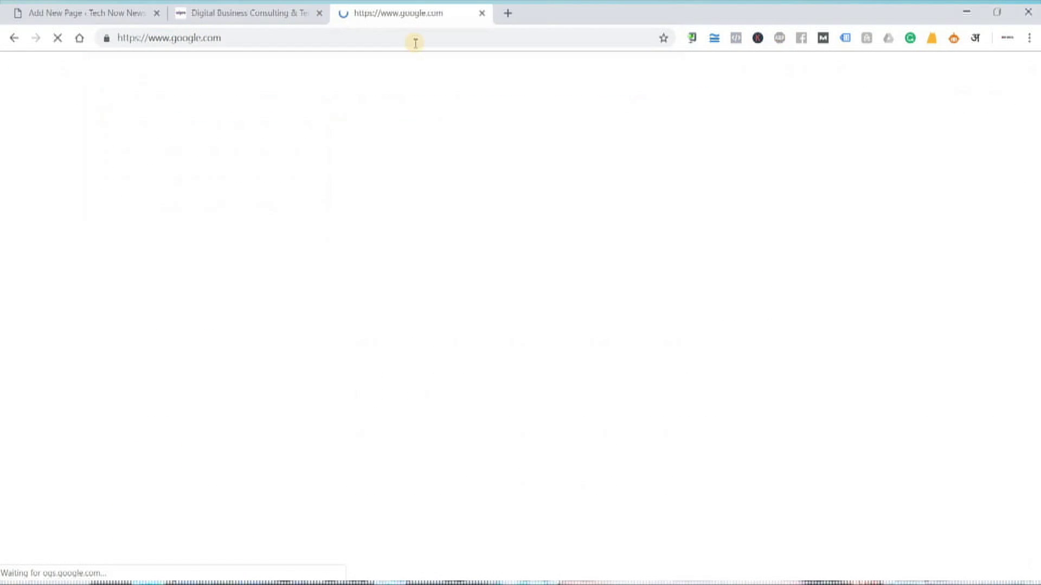
pyautogui.click(916, 76)
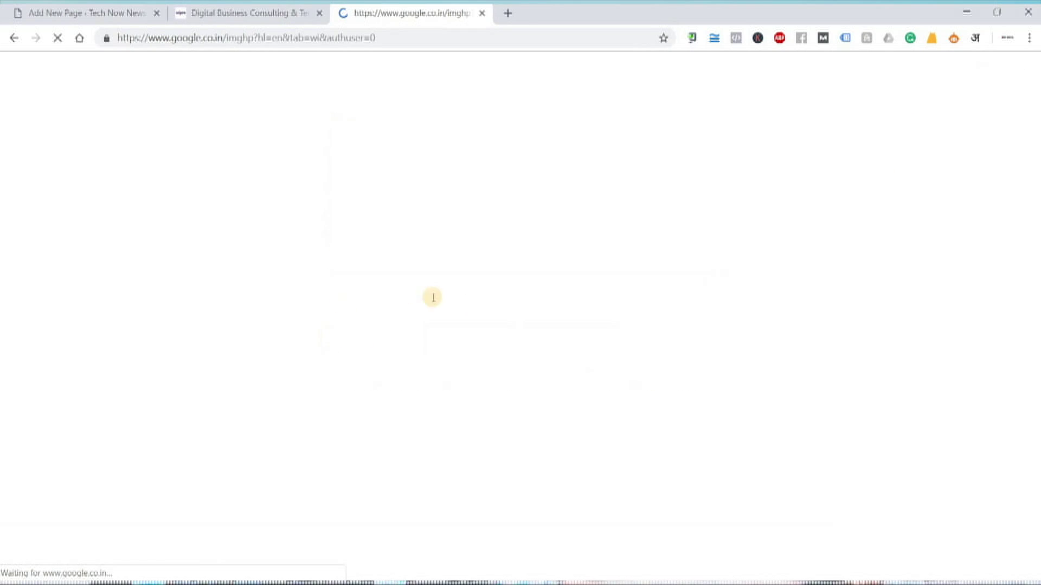
pyautogui.write('d')
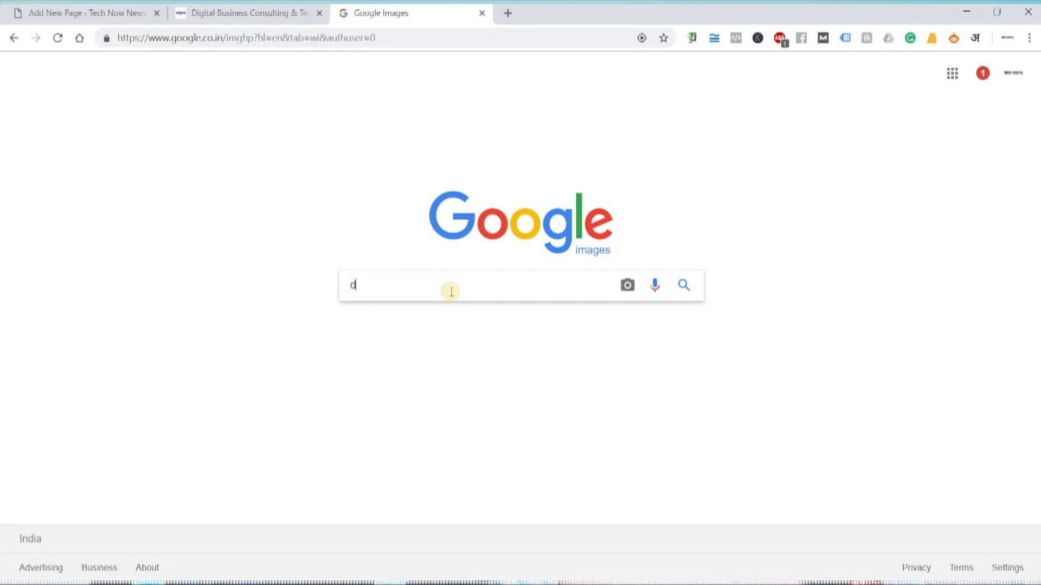
pyautogui.write('igital')
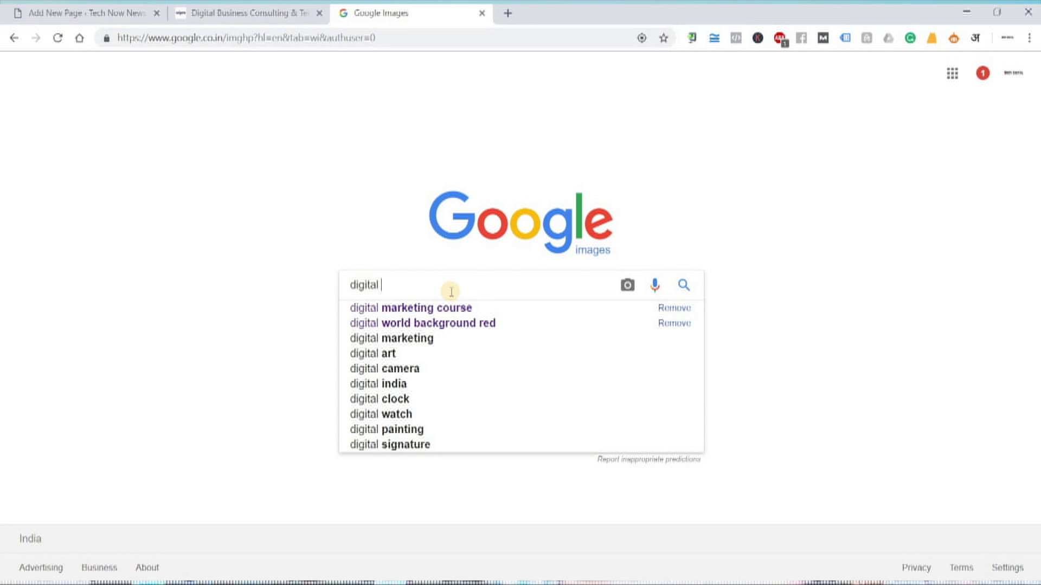
pyautogui.press('Down')
pyautogui.press('Down')
pyautogui.press('Down')
pyautogui.press('Return')
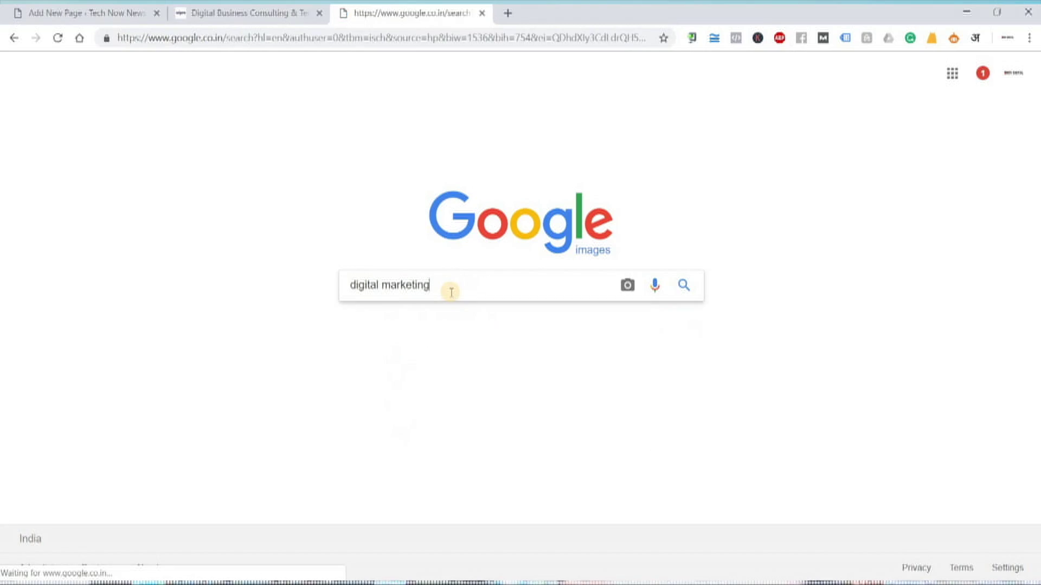
pyautogui.scroll(-5, 688, 400)
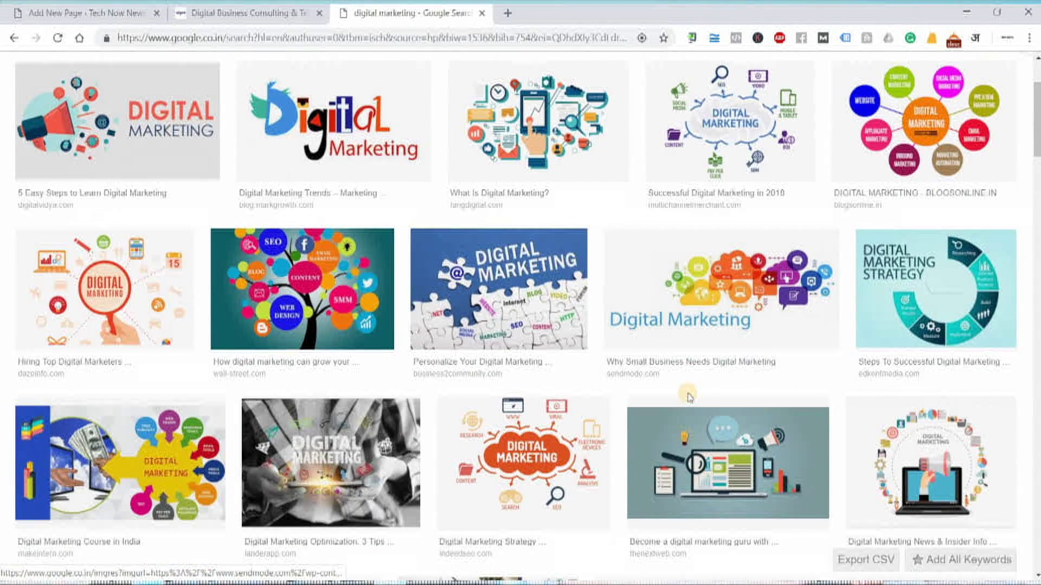
pyautogui.scroll(-5, 690, 395)
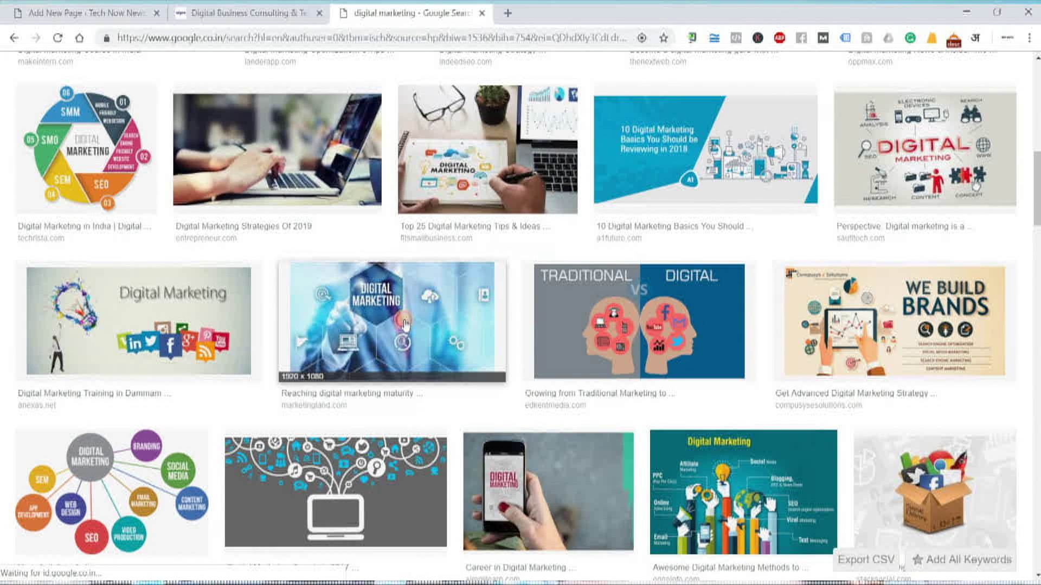
pyautogui.click(405, 324)
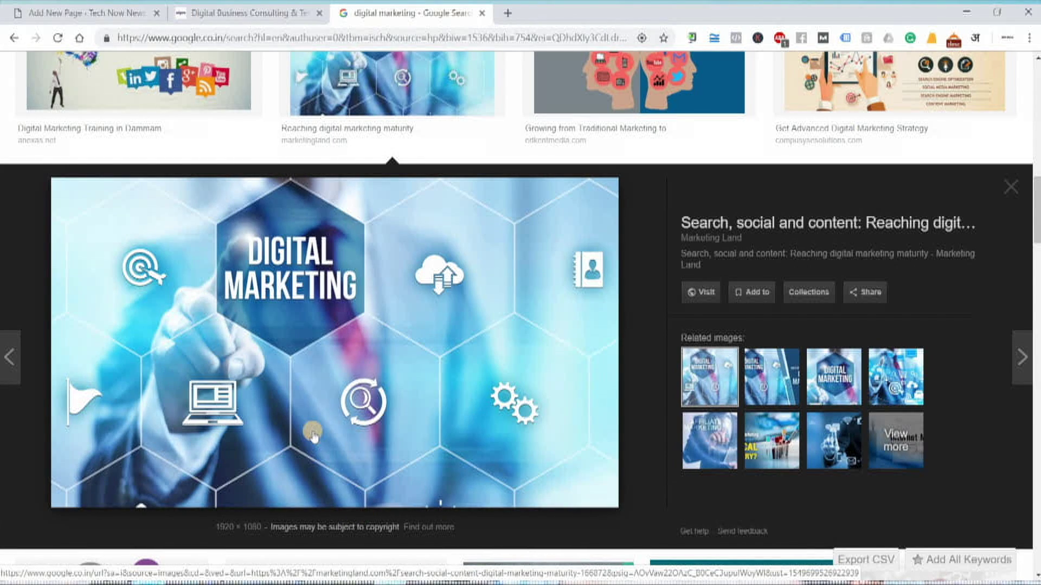
# Open the Marketing Land source article and copy the Digital Marketing picture's image address
pyautogui.rightClick(378, 282)
pyautogui.click(430, 290)
pyautogui.click(607, 13)
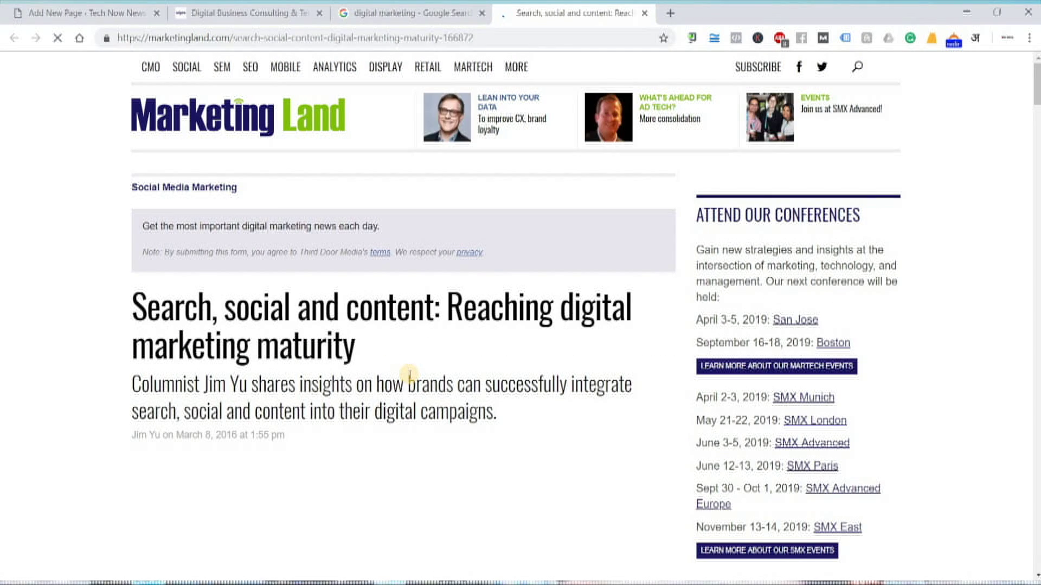
pyautogui.scroll(-4, 411, 374)
pyautogui.scroll(-1, 340, 301)
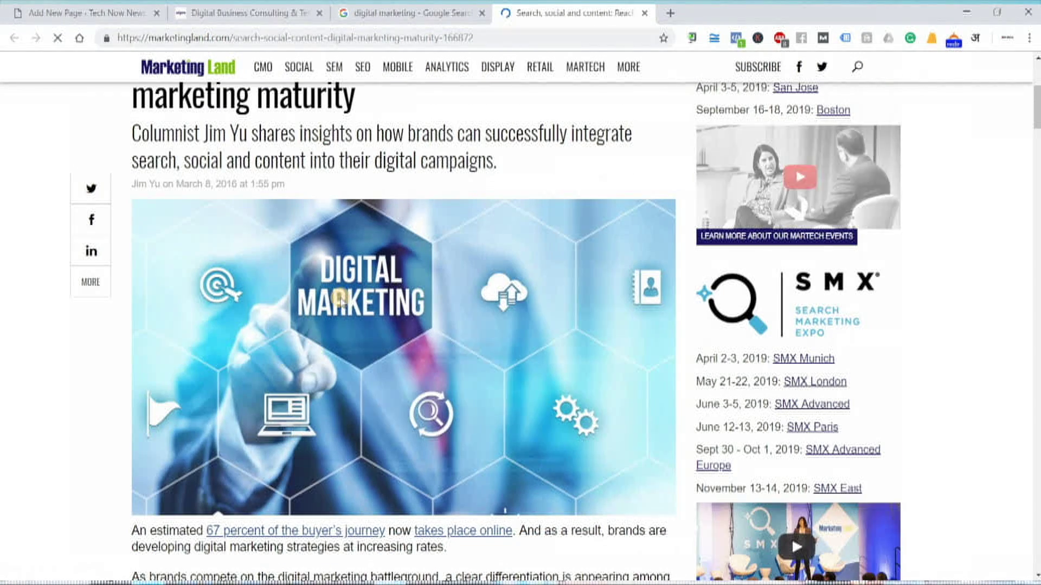
pyautogui.rightClick(341, 300)
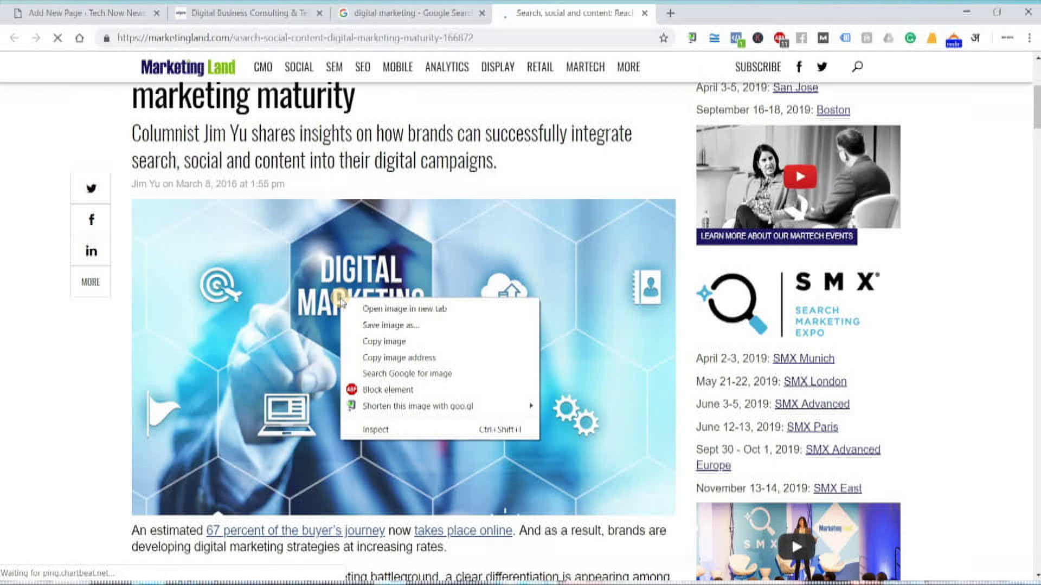
pyautogui.click(426, 359)
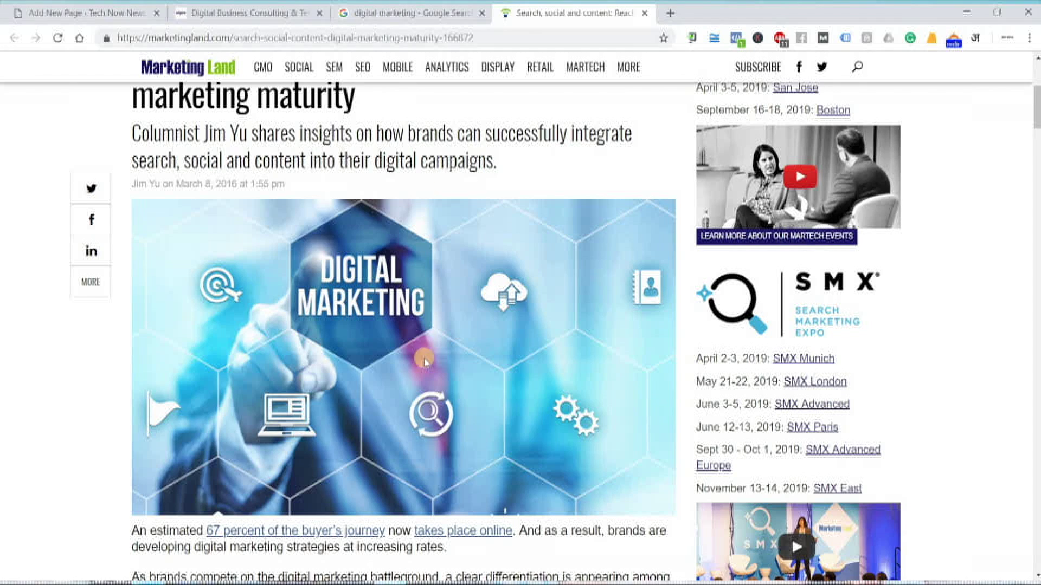
# Add an Image block below the Reimagine line and insert the Digital Marketing picture from its pasted URL
pyautogui.click(69, 17)
pyautogui.click(475, 282)
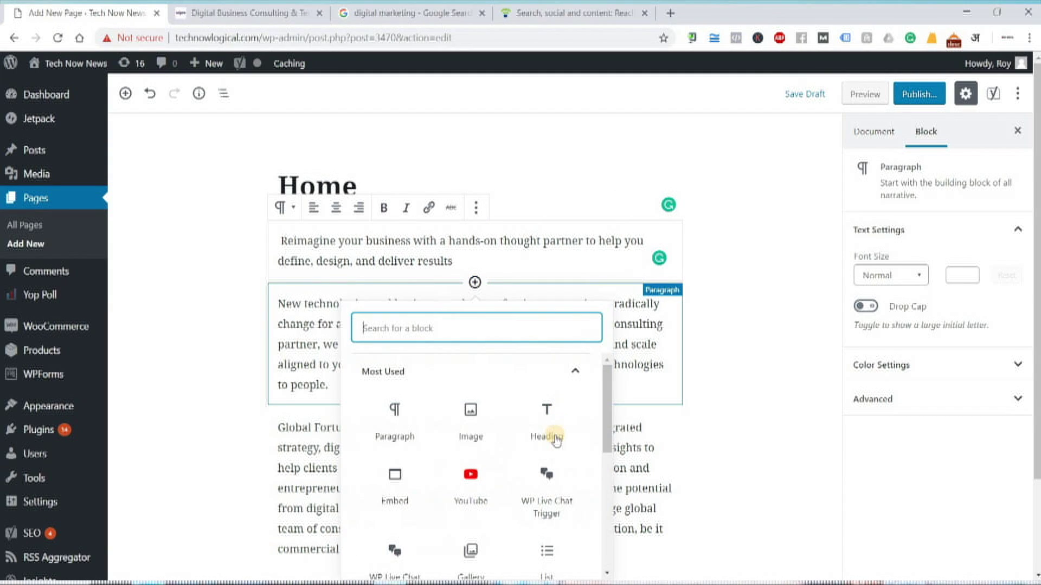
pyautogui.click(474, 431)
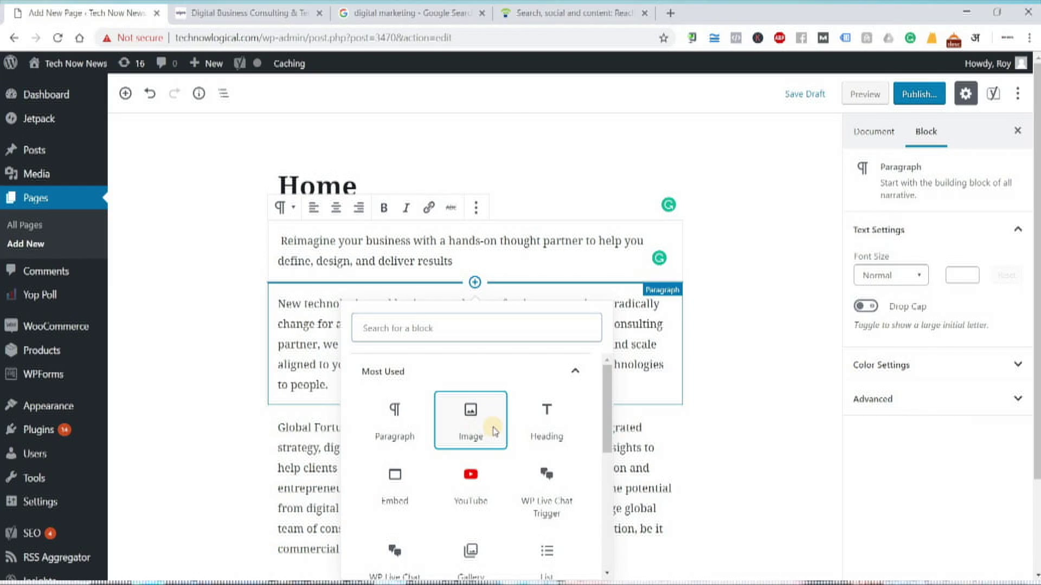
pyautogui.click(469, 402)
pyautogui.hotkey('ctrl', 'v')
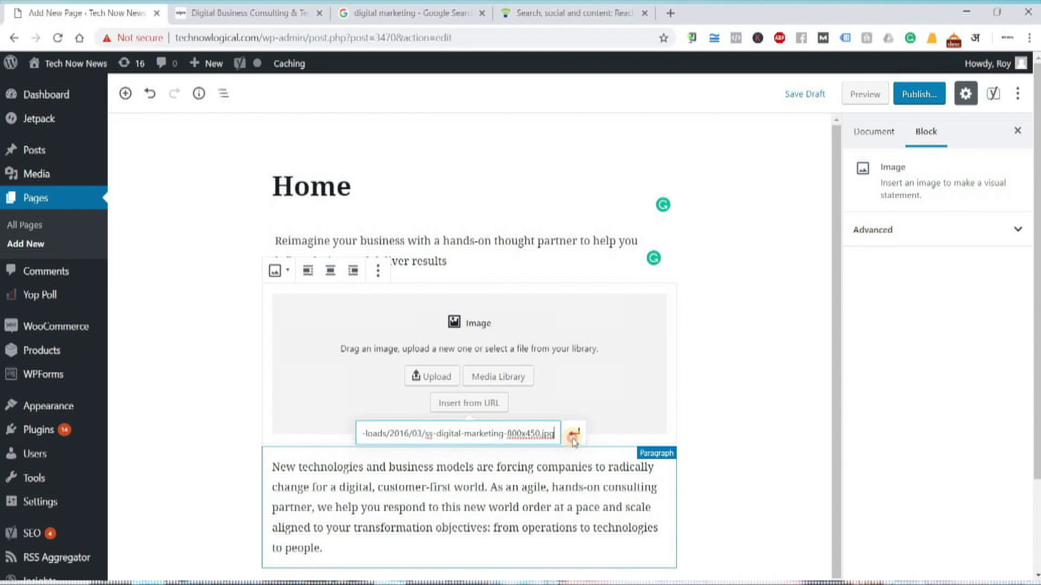
pyautogui.click(574, 437)
pyautogui.click(701, 431)
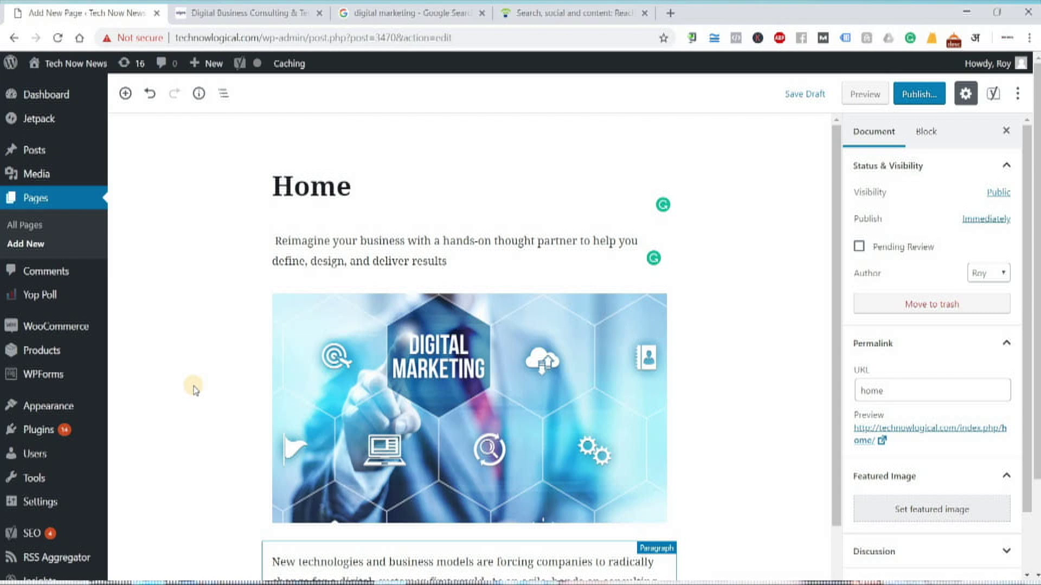
pyautogui.scroll(-4, 282, 401)
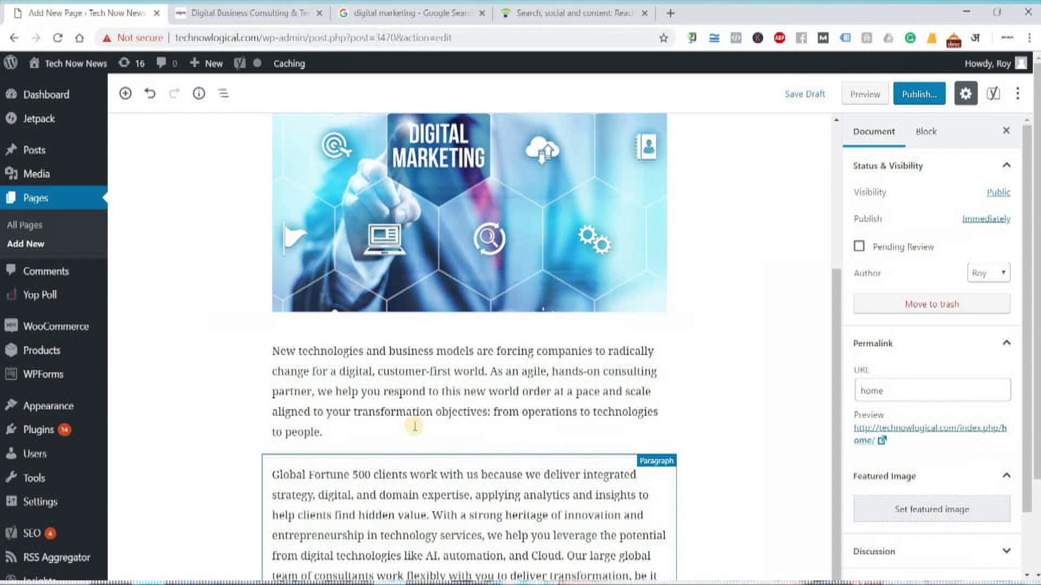
pyautogui.scroll(-1, 415, 426)
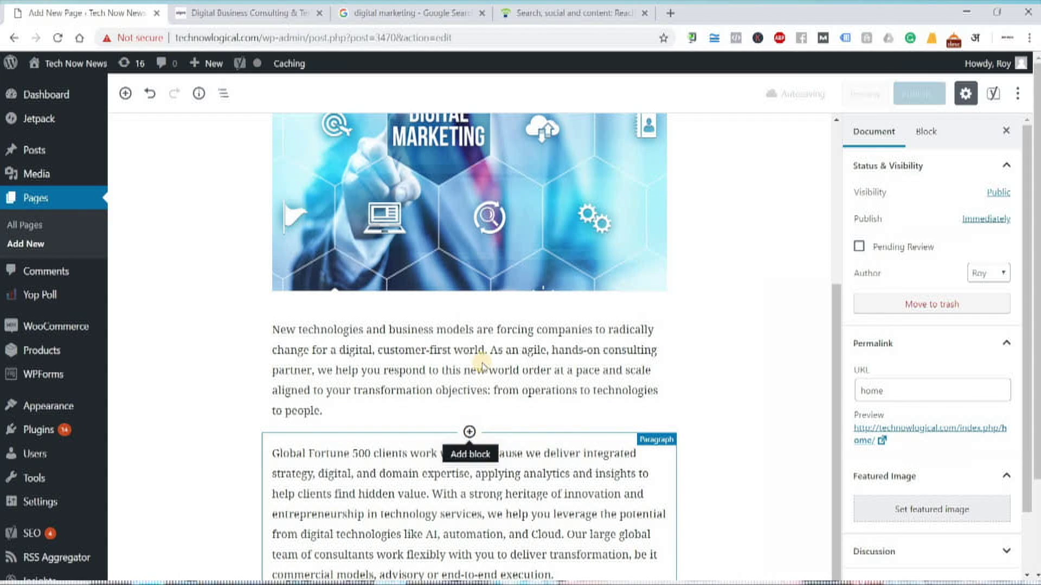
# Add an empty Image block after the New technologies paragraph and copy the Scaling Content diagram's address
pyautogui.click(469, 432)
pyautogui.click(465, 227)
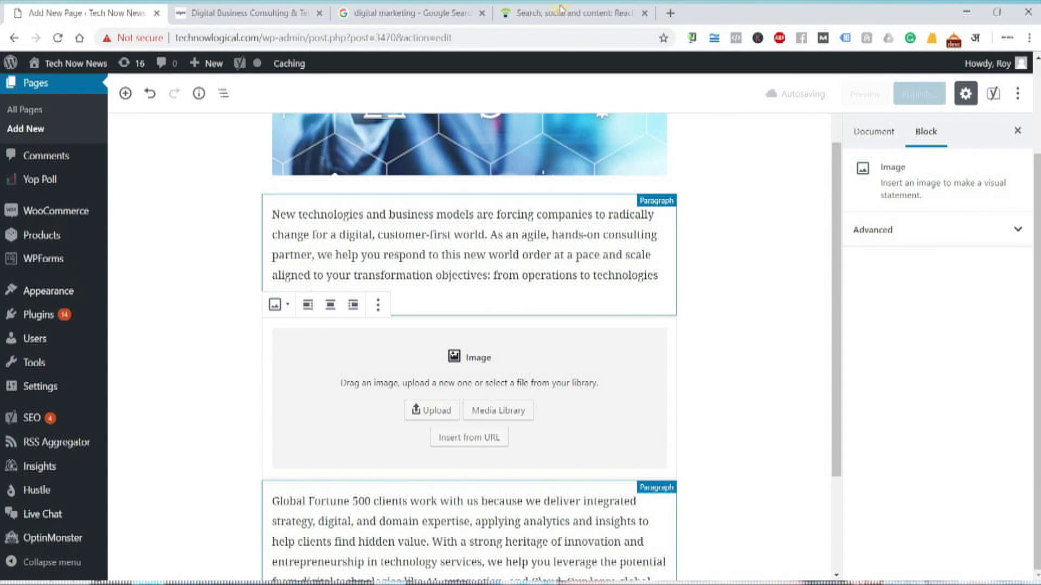
pyautogui.click(561, 8)
pyautogui.scroll(-15, 581, 246)
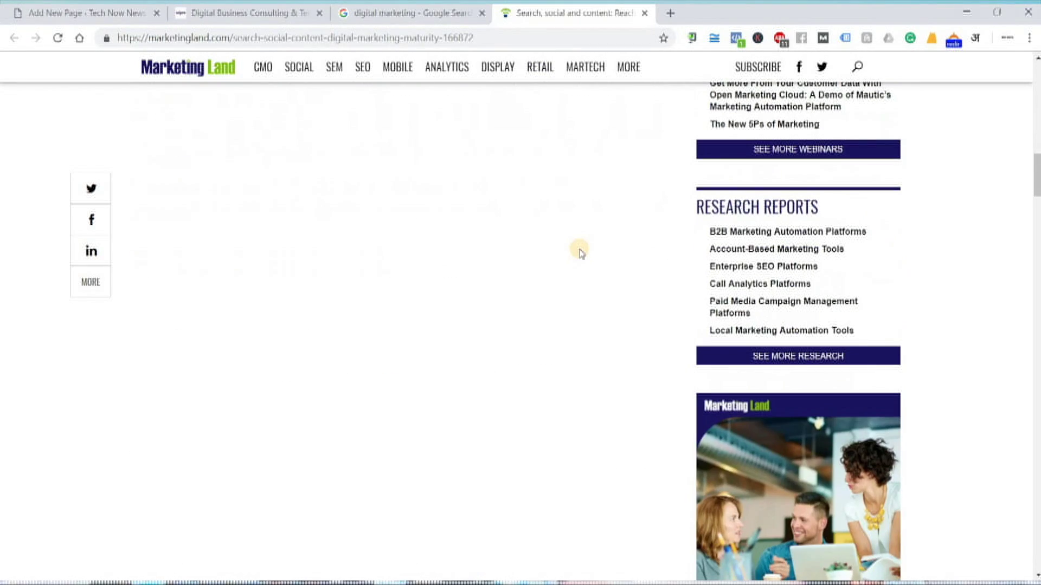
pyautogui.scroll(-10, 580, 253)
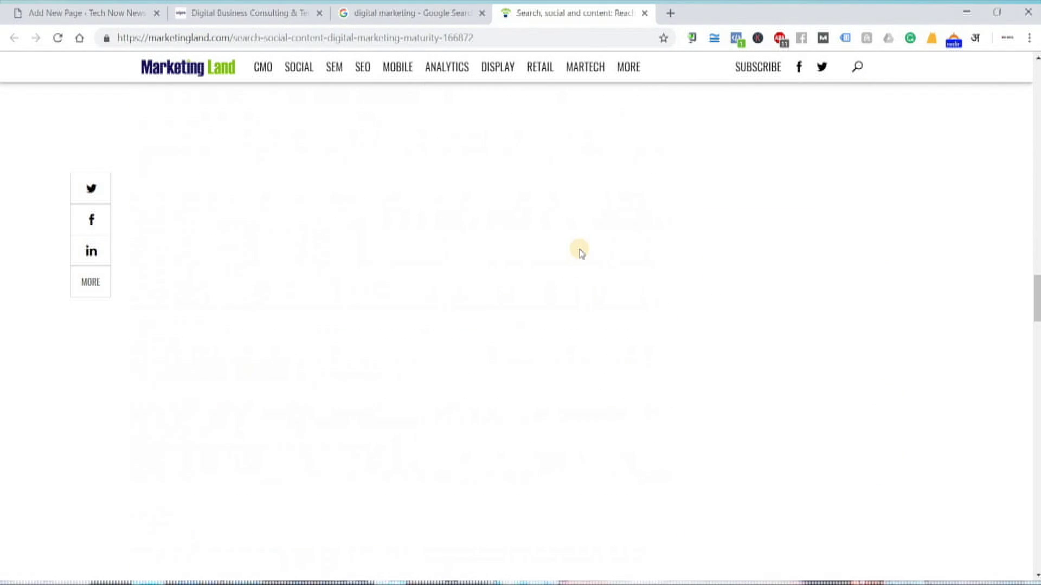
pyautogui.scroll(-8, 581, 253)
pyautogui.scroll(10, 577, 249)
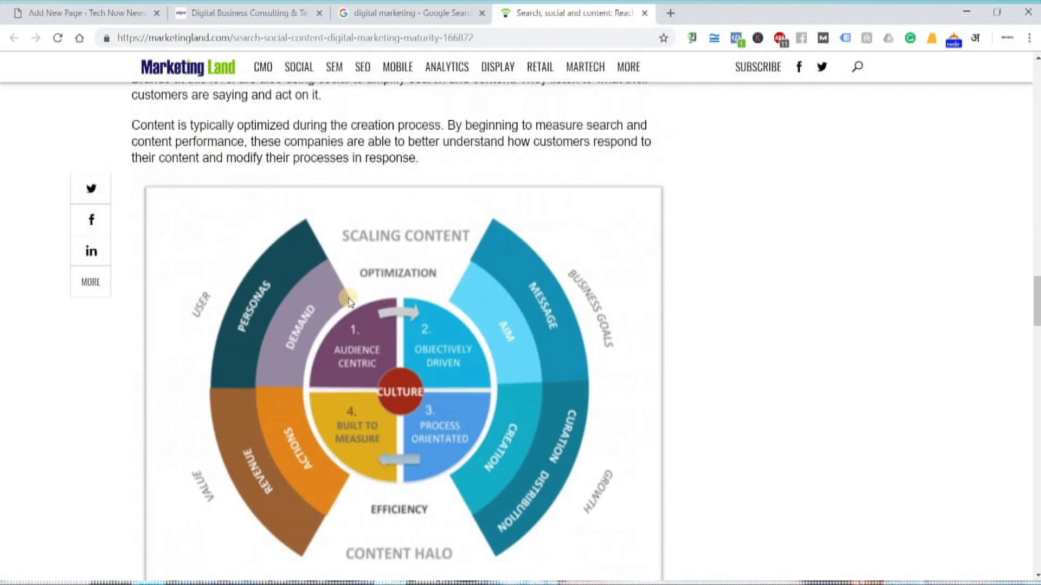
pyautogui.scroll(-1, 349, 302)
pyautogui.rightClick(334, 259)
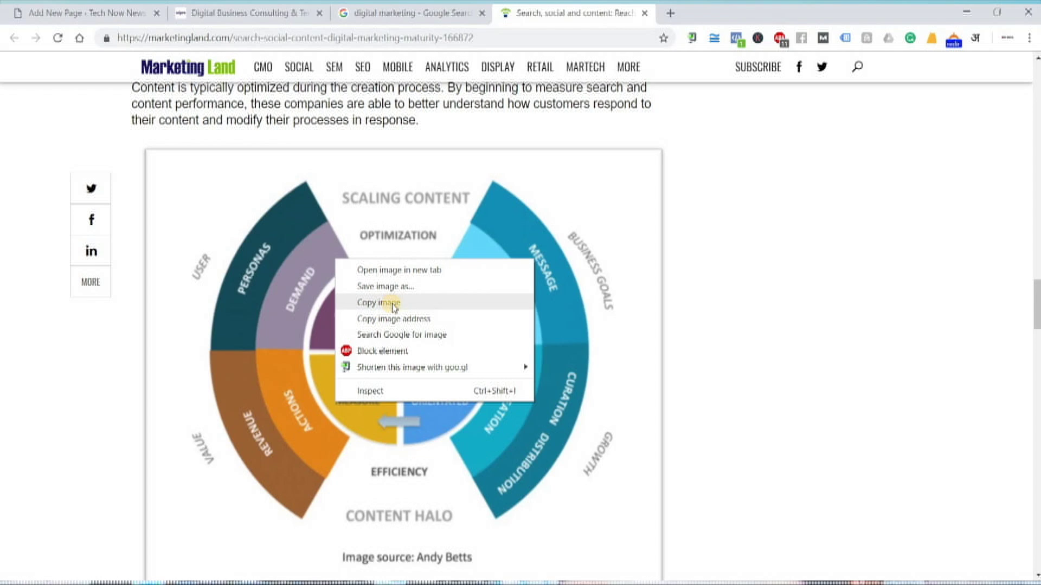
pyautogui.click(394, 319)
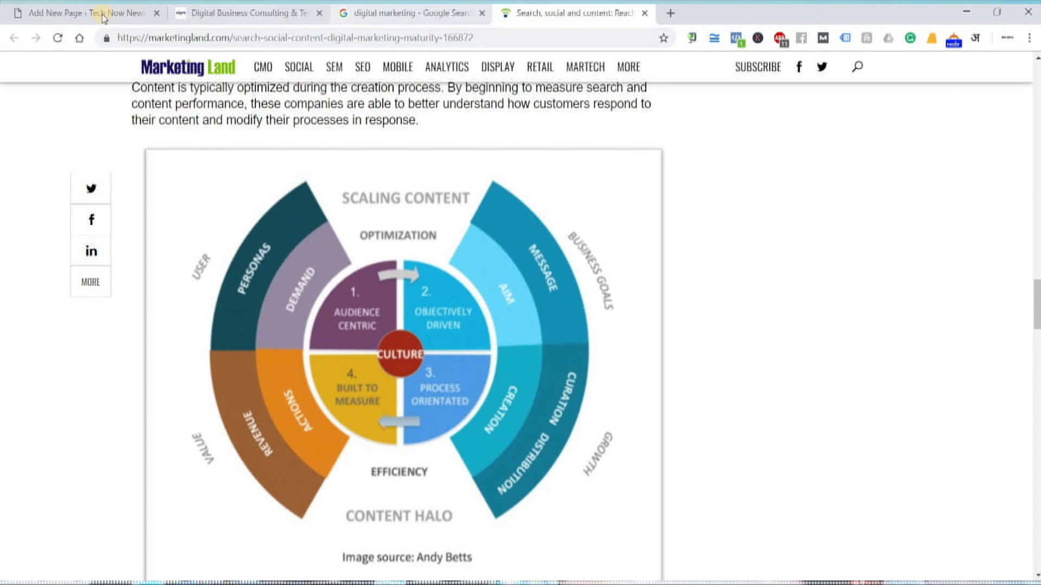
# Fill that Image block with the Scaling Content diagram from its pasted URL
pyautogui.click(135, 15)
pyautogui.click(470, 437)
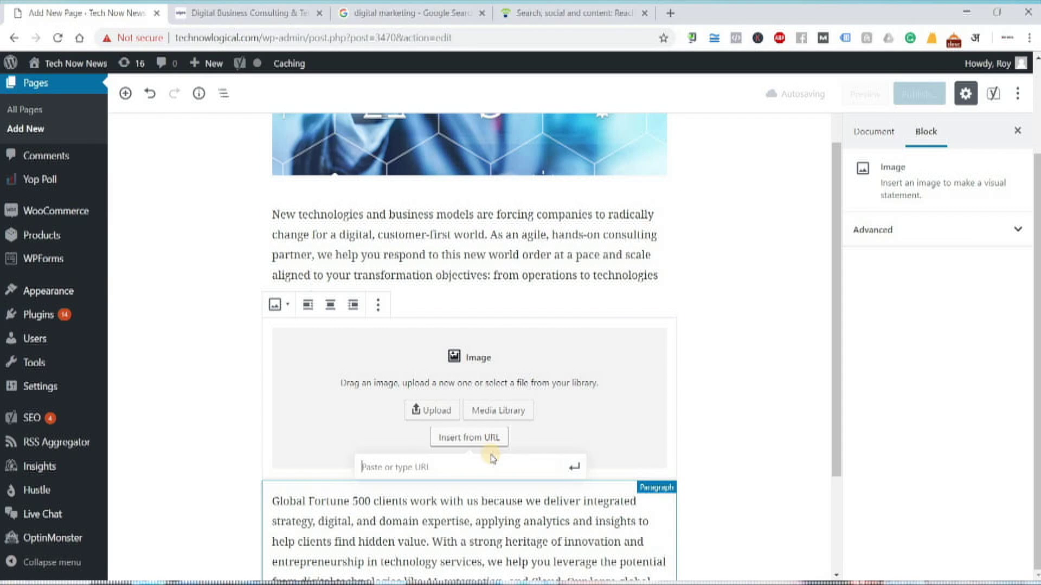
pyautogui.hotkey('ctrl', 'v')
pyautogui.click(575, 467)
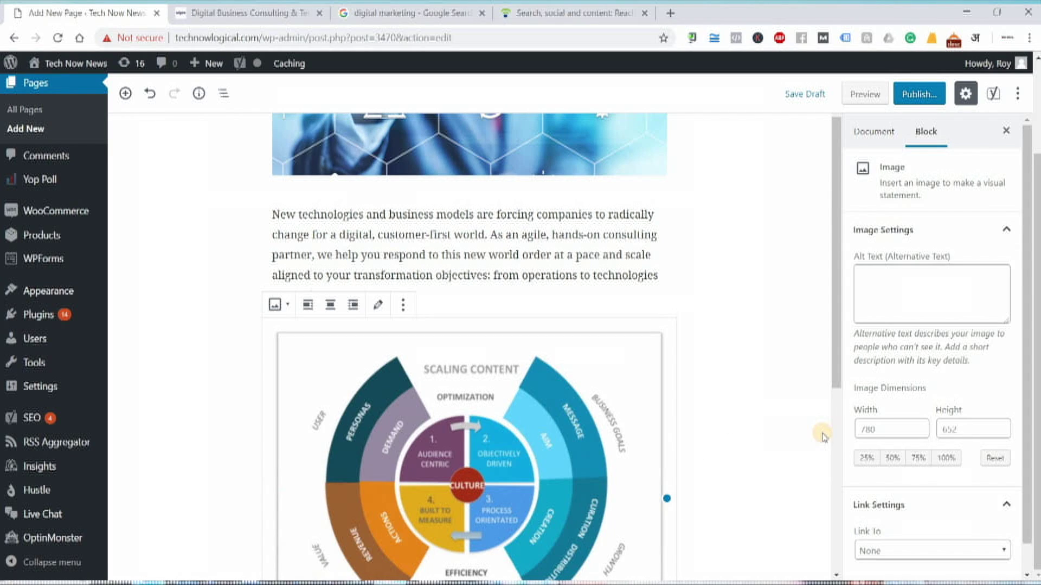
pyautogui.click(820, 436)
pyautogui.scroll(-1, 815, 438)
pyautogui.scroll(-5, 816, 439)
pyautogui.scroll(9, 348, 372)
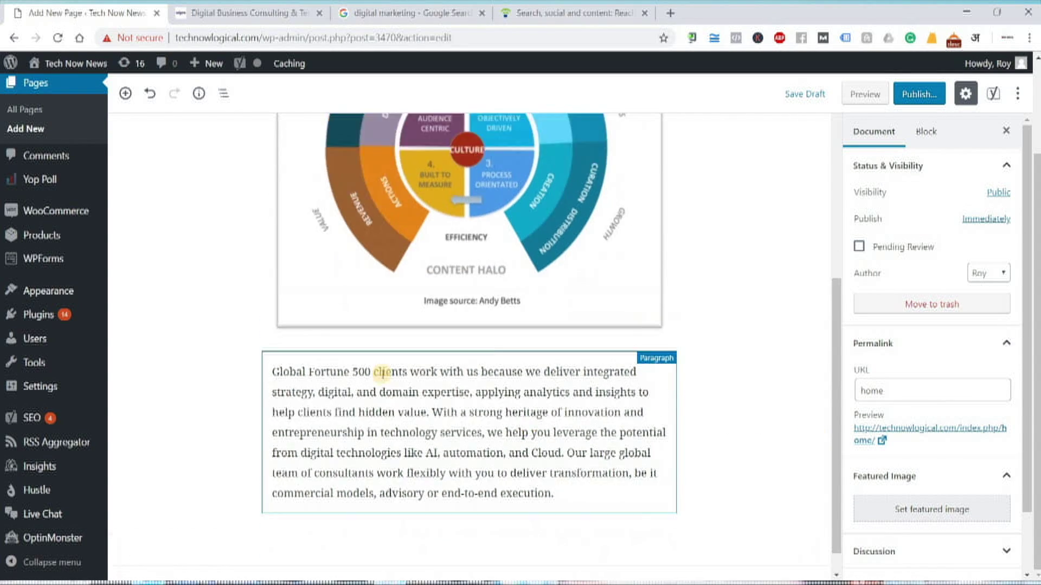
pyautogui.scroll(-10, 513, 337)
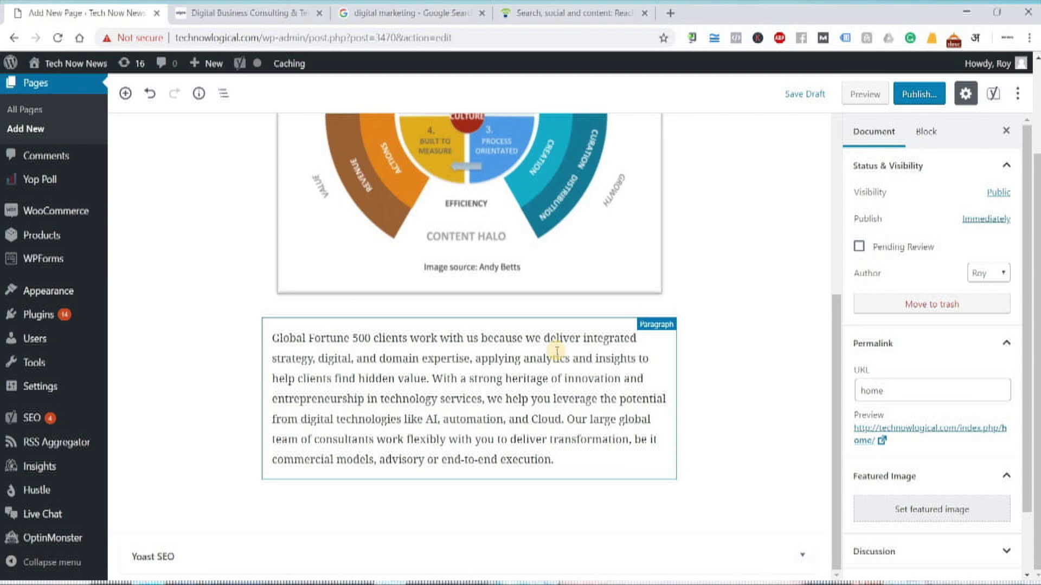
pyautogui.scroll(4, 775, 353)
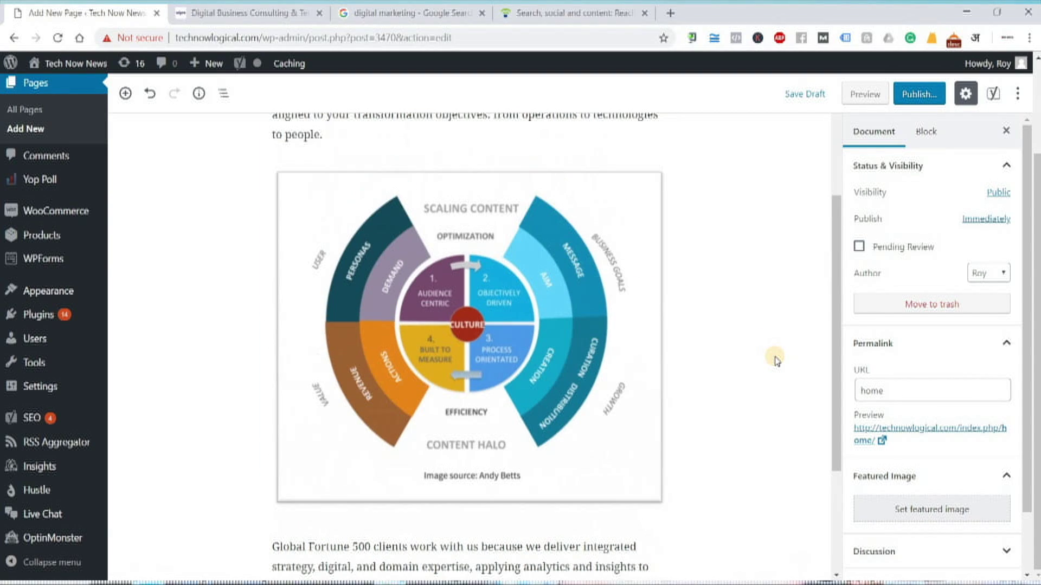
pyautogui.scroll(6, 775, 358)
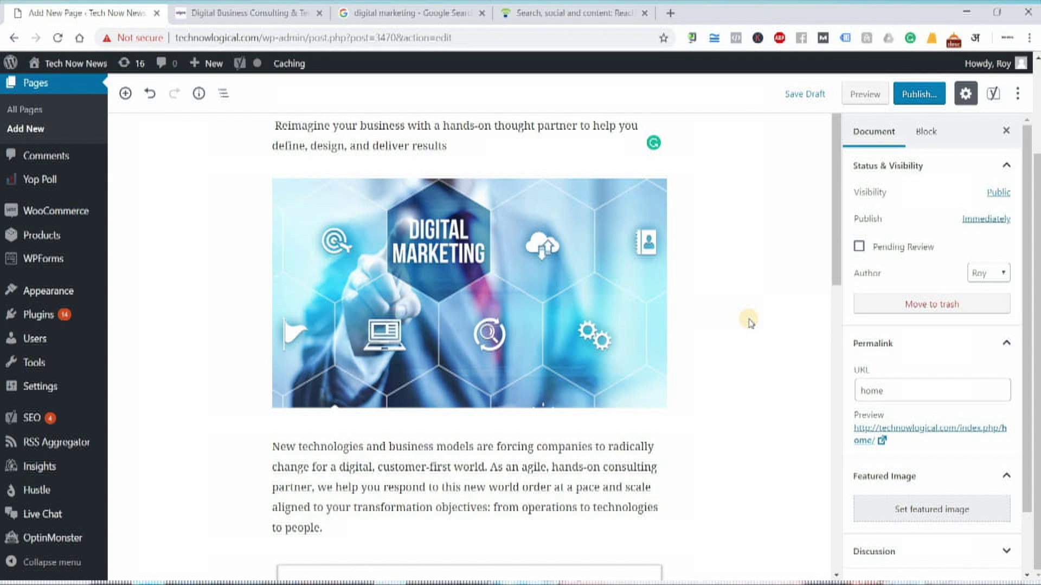
pyautogui.scroll(-6, 733, 330)
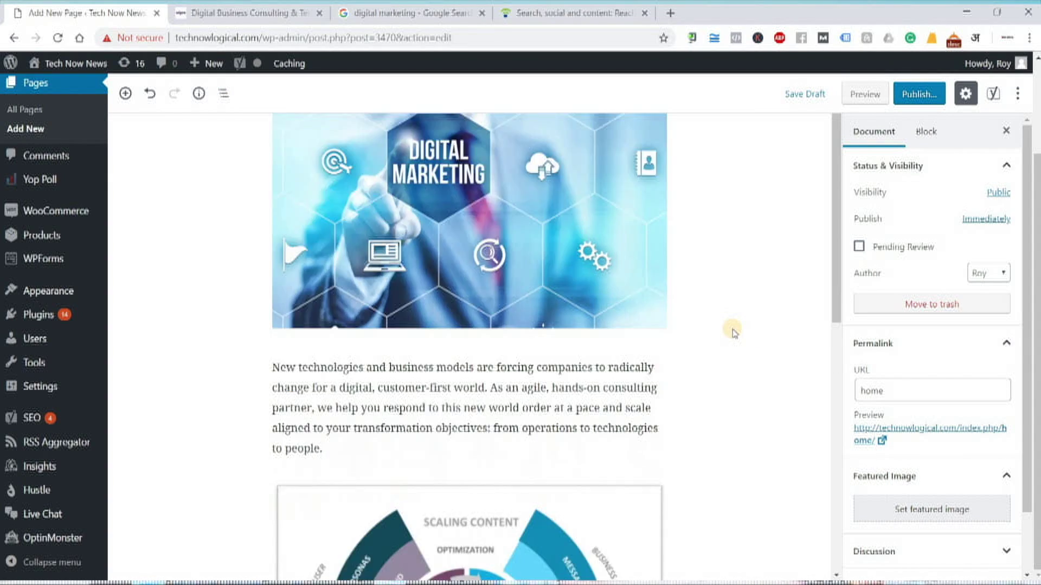
pyautogui.scroll(-5, 733, 332)
pyautogui.scroll(8, 733, 332)
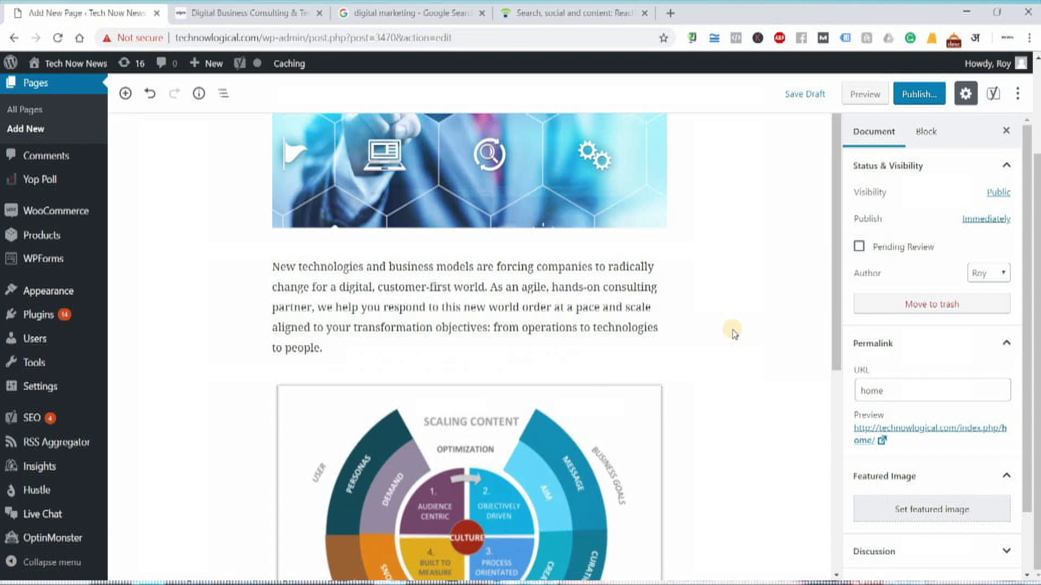
# Preview the Home page and scroll through its intro text, Digital Marketing image and Scaling Content diagram
pyautogui.click(863, 96)
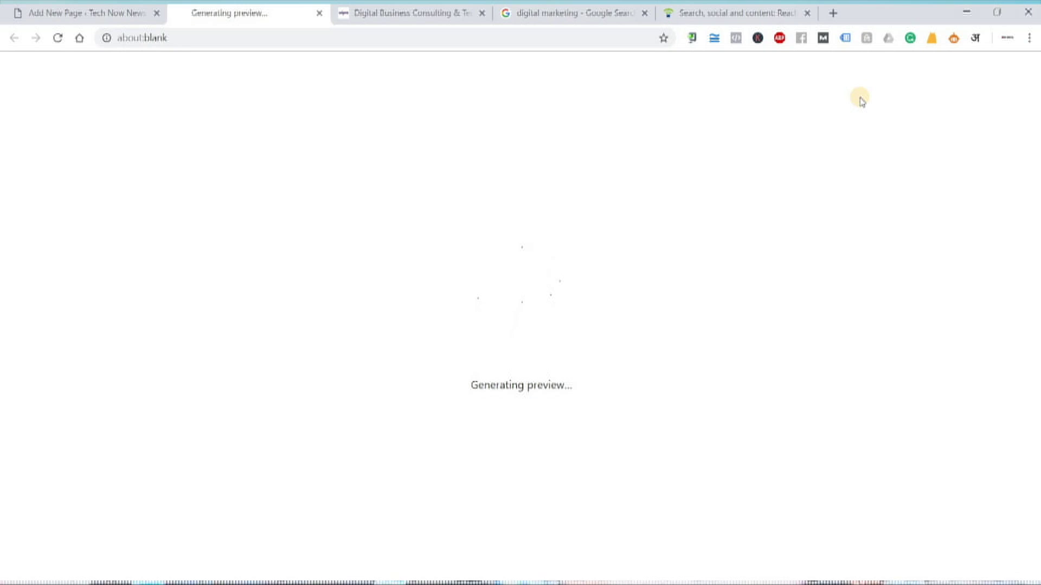
pyautogui.click(80, 18)
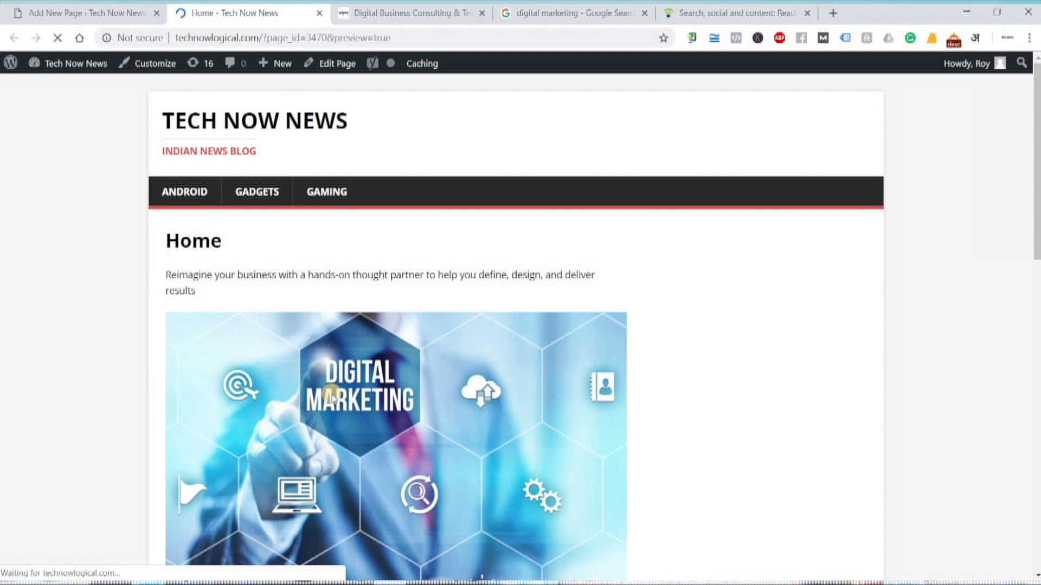
pyautogui.scroll(-10, 493, 412)
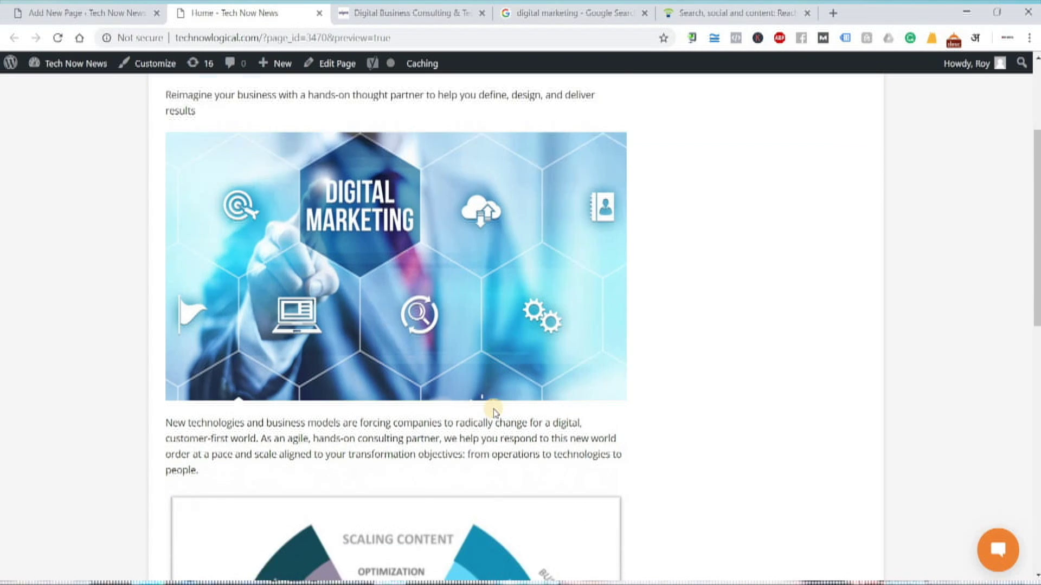
pyautogui.scroll(-3, 495, 406)
pyautogui.scroll(10, 496, 405)
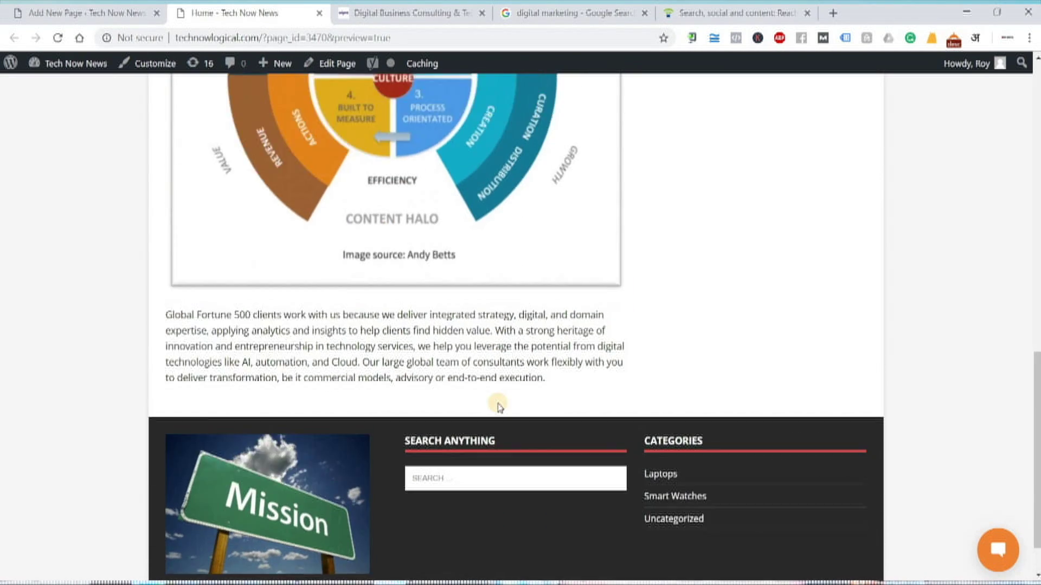
pyautogui.scroll(3, 498, 401)
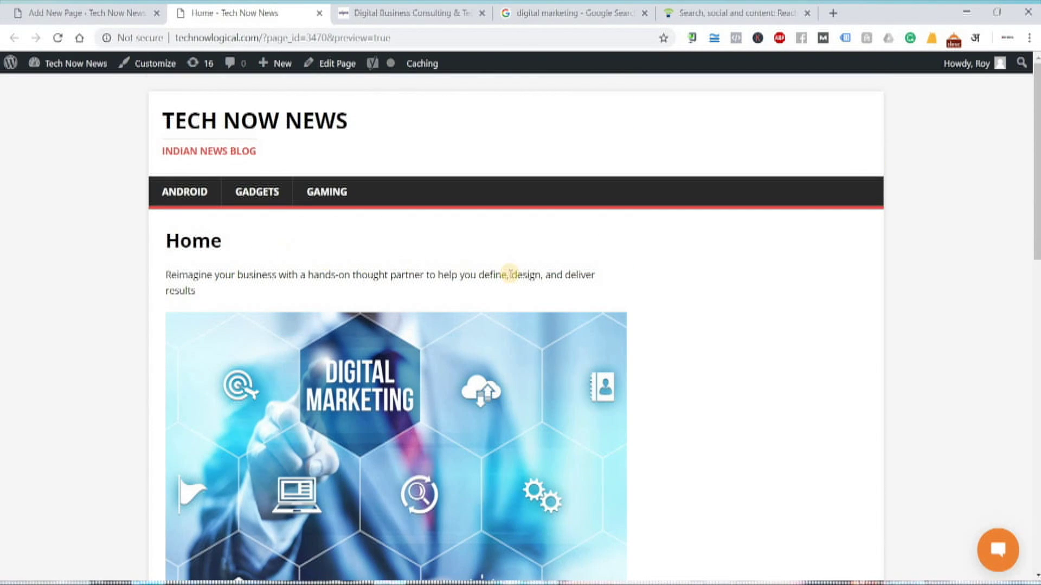
pyautogui.scroll(-1, 575, 411)
pyautogui.scroll(-10, 575, 411)
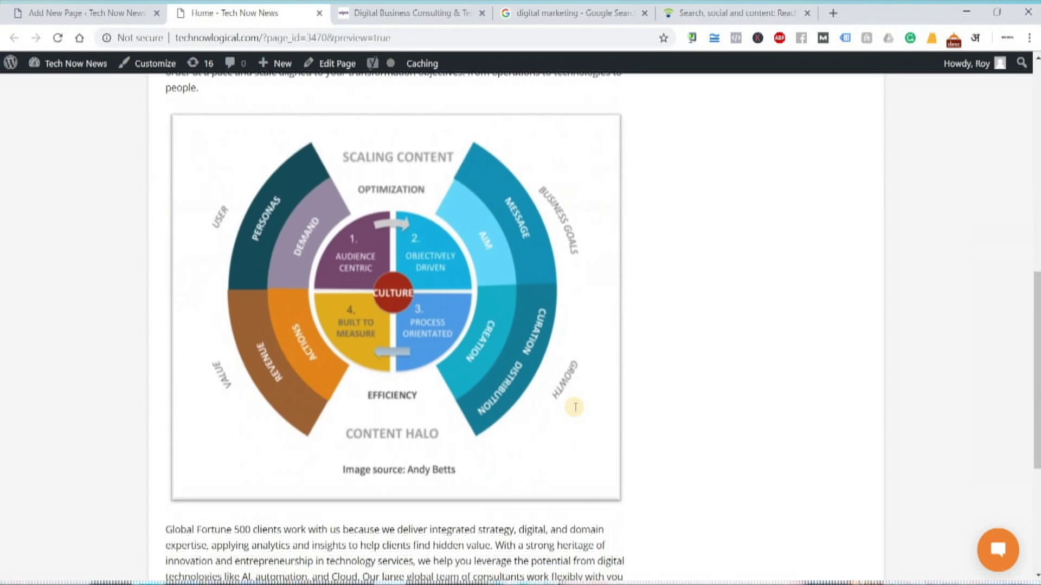
pyautogui.scroll(6, 510, 377)
pyautogui.scroll(6, 423, 142)
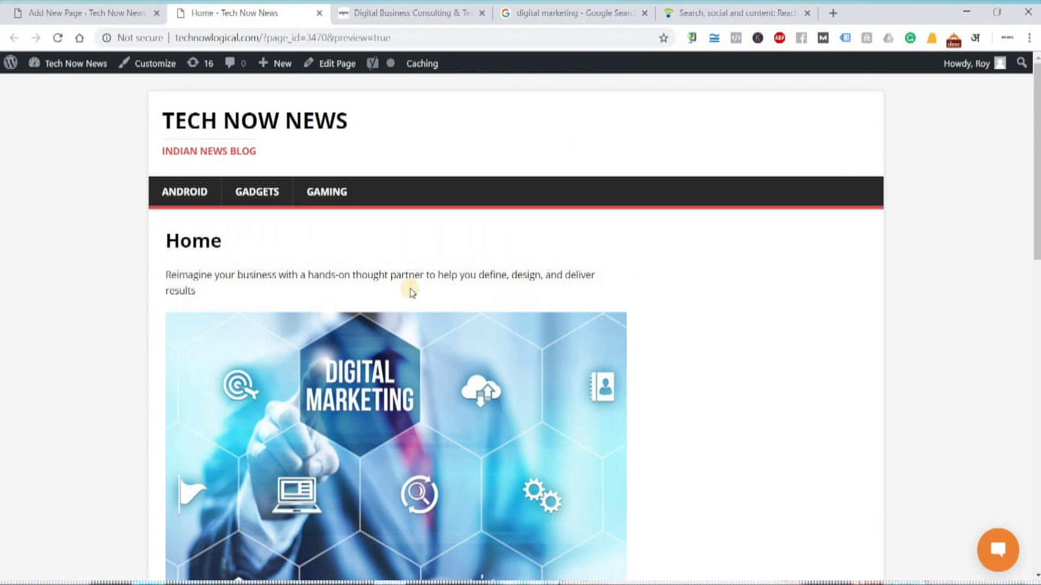
pyautogui.scroll(-15, 424, 339)
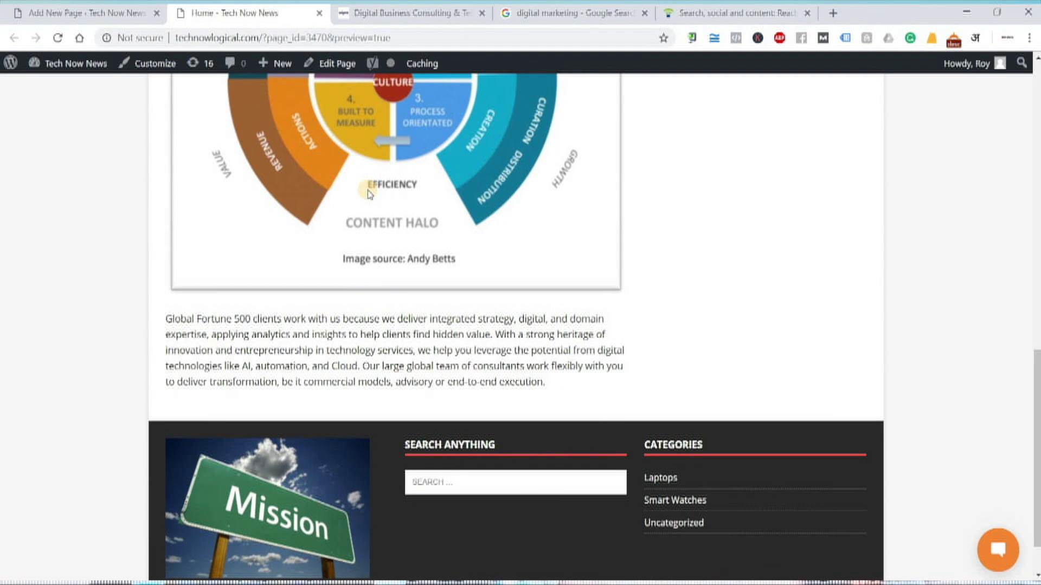
pyautogui.scroll(12, 368, 194)
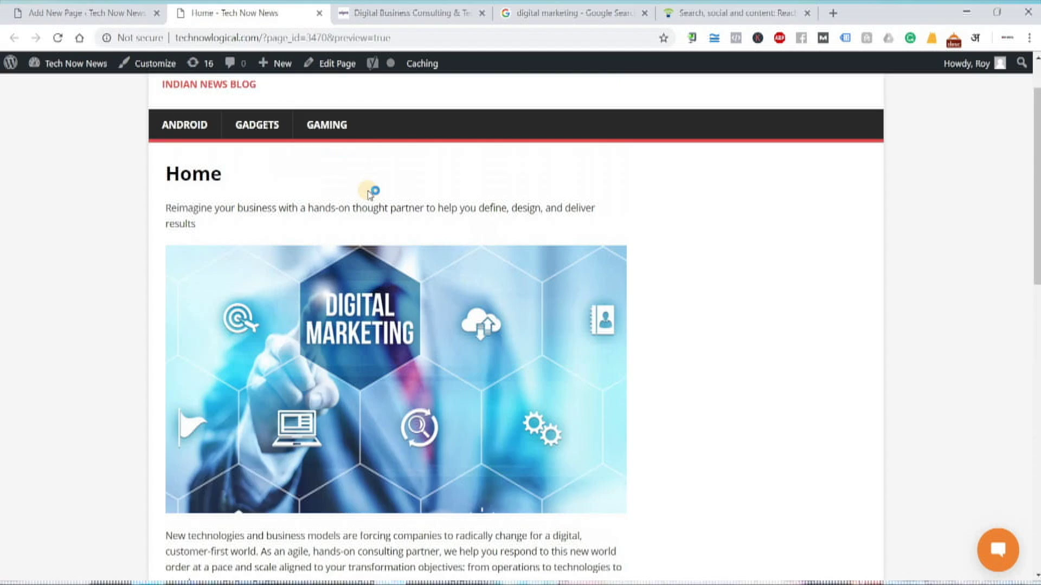
pyautogui.scroll(2, 369, 193)
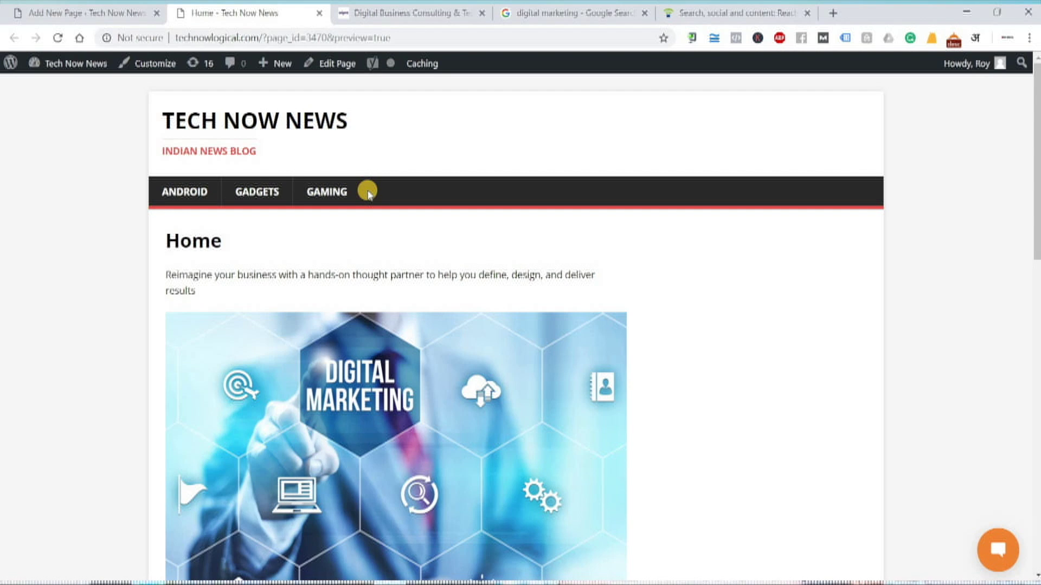
pyautogui.scroll(-5, 368, 191)
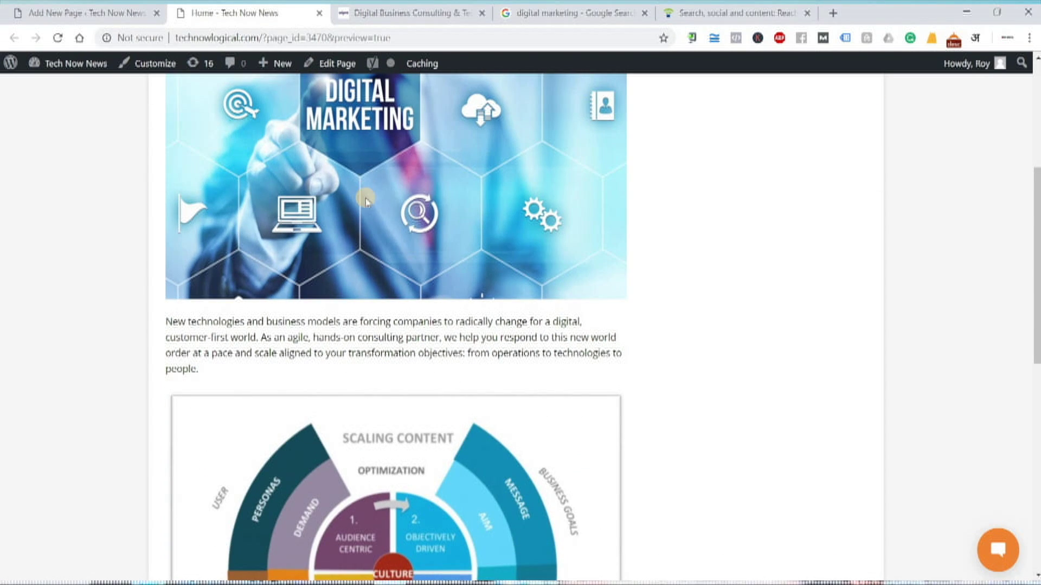
pyautogui.scroll(-4, 363, 206)
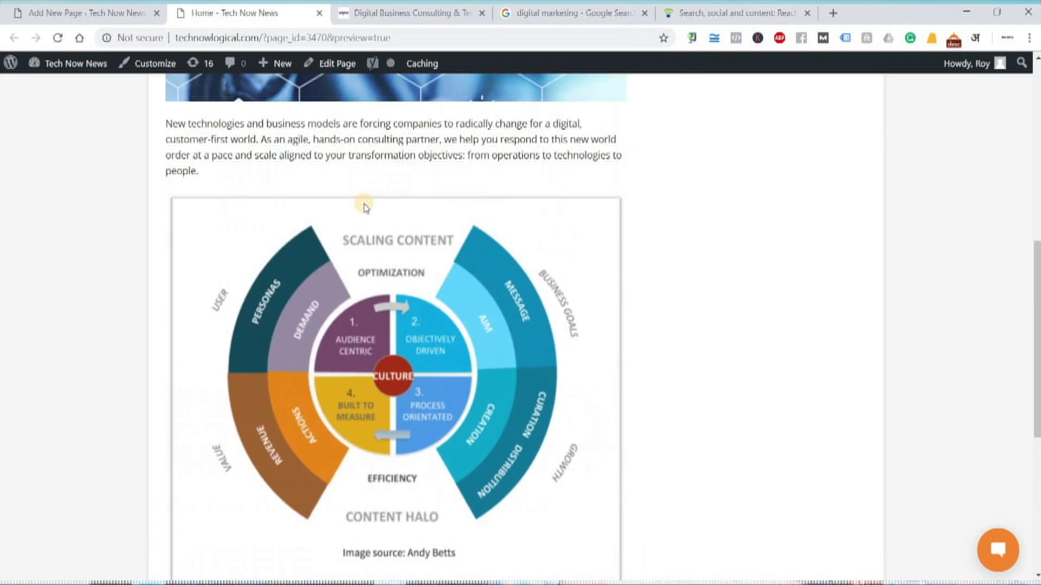
pyautogui.scroll(9, 363, 206)
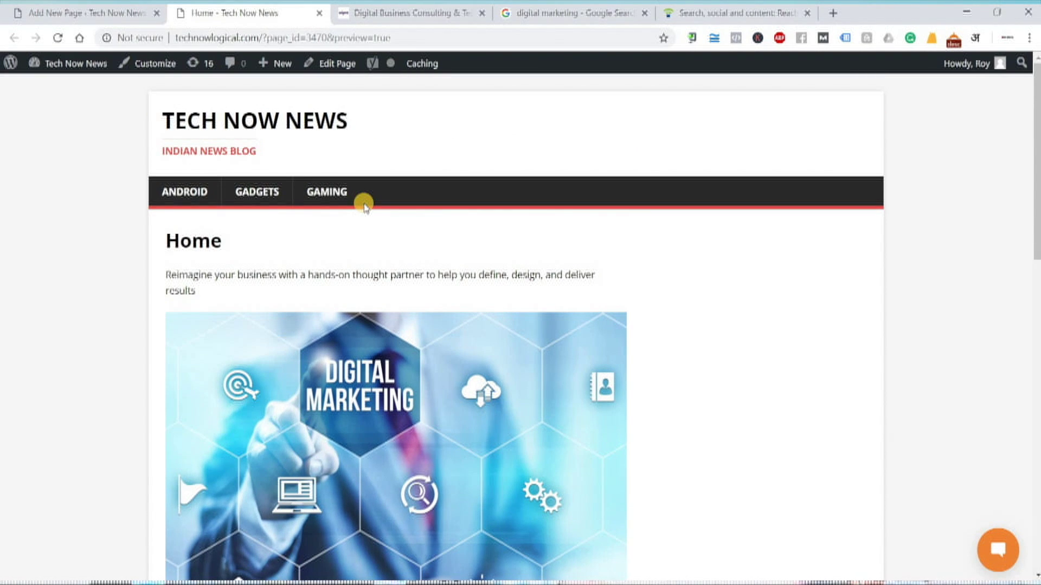
pyautogui.scroll(-15, 363, 209)
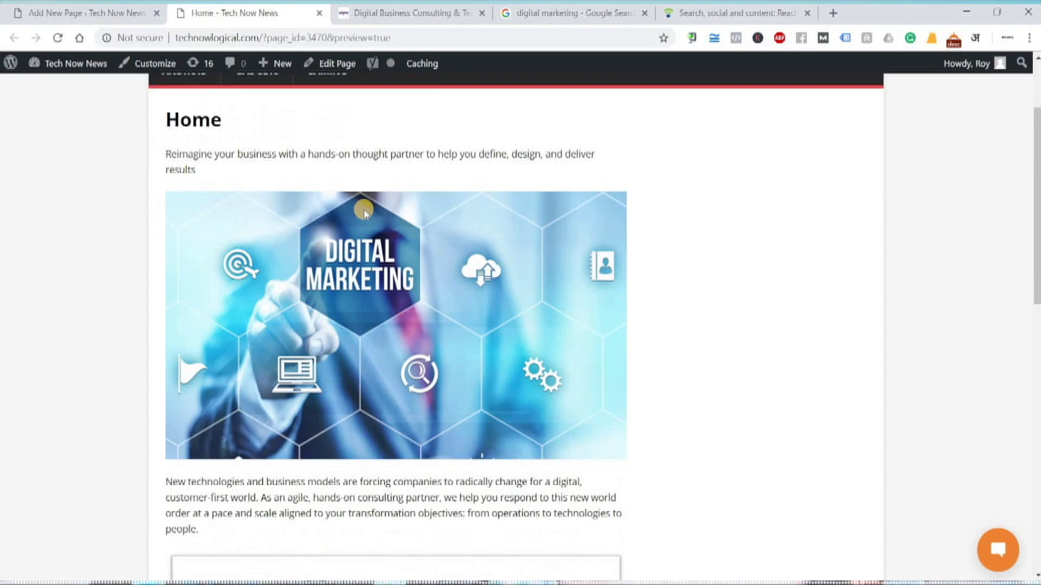
pyautogui.scroll(15, 366, 210)
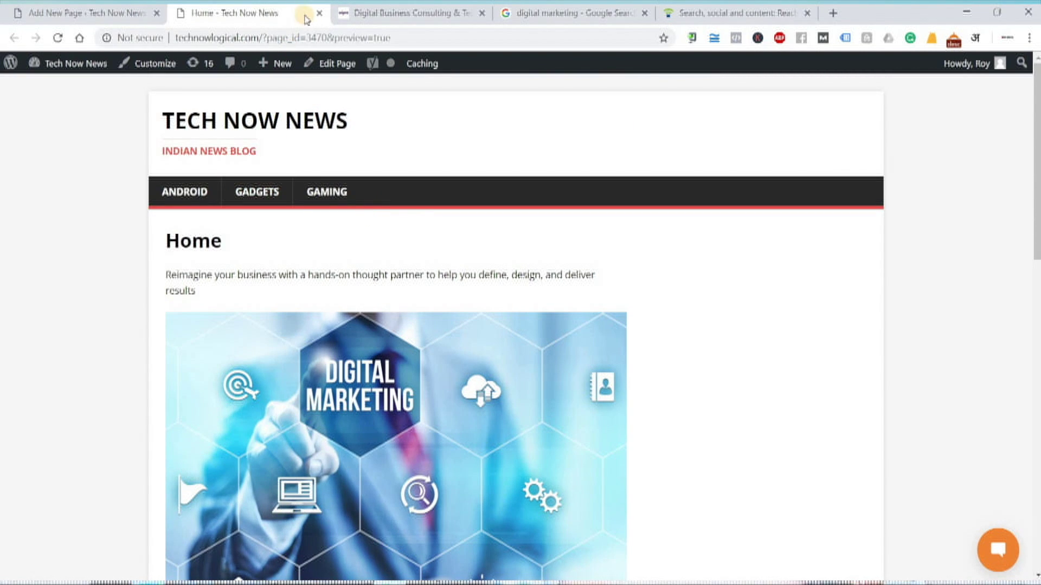
# Close the preview and publish the Home page, confirming in the pre-publish panel
pyautogui.hotkey('ctrl', 'w')
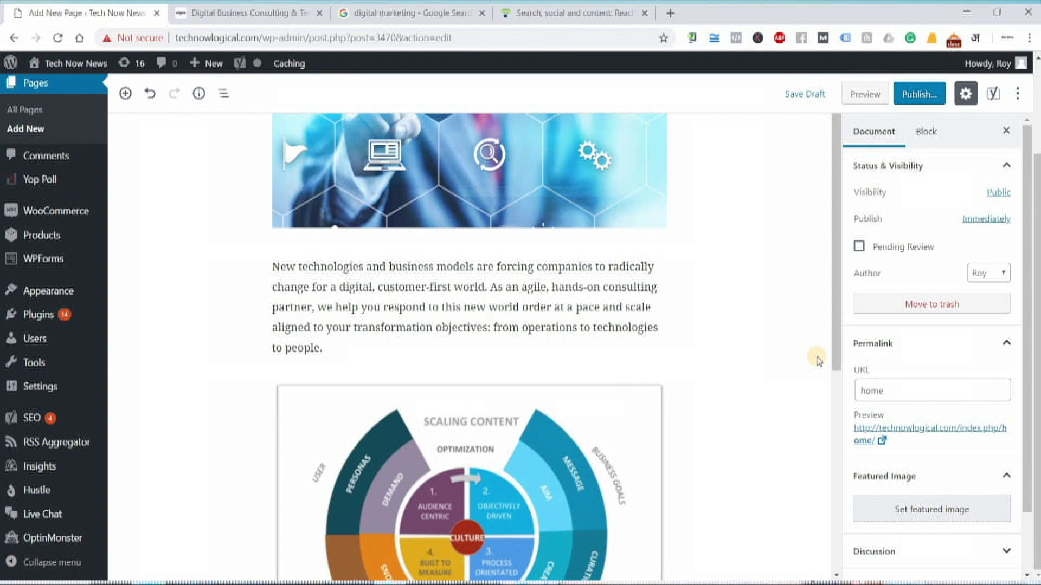
pyautogui.scroll(3, 816, 362)
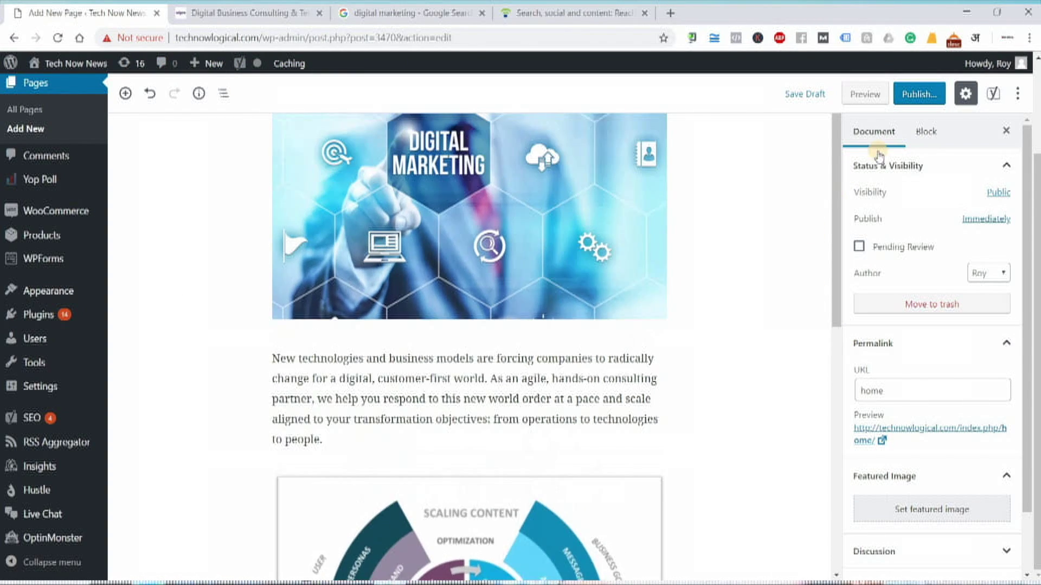
pyautogui.click(927, 95)
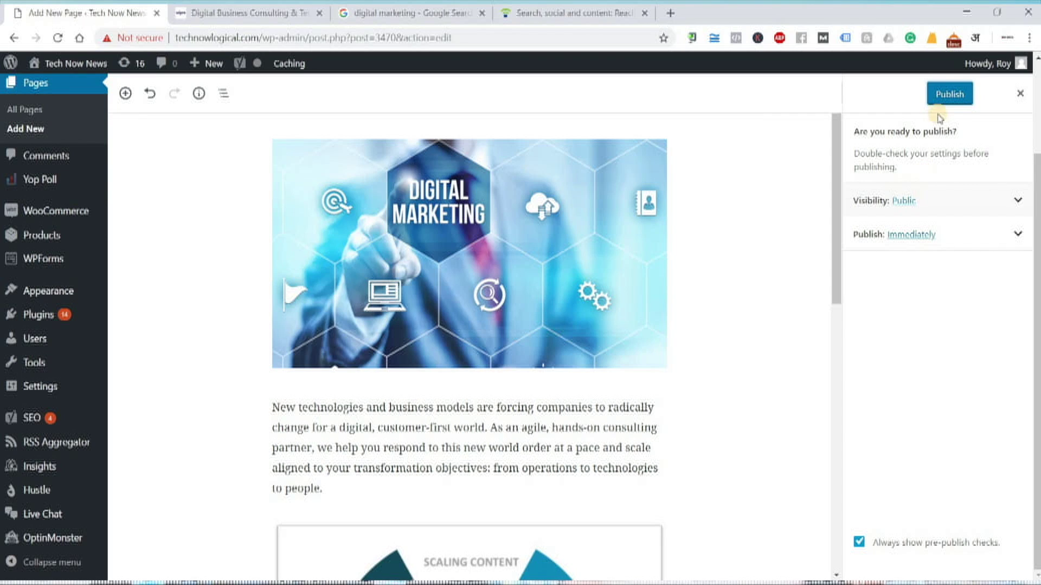
pyautogui.click(946, 94)
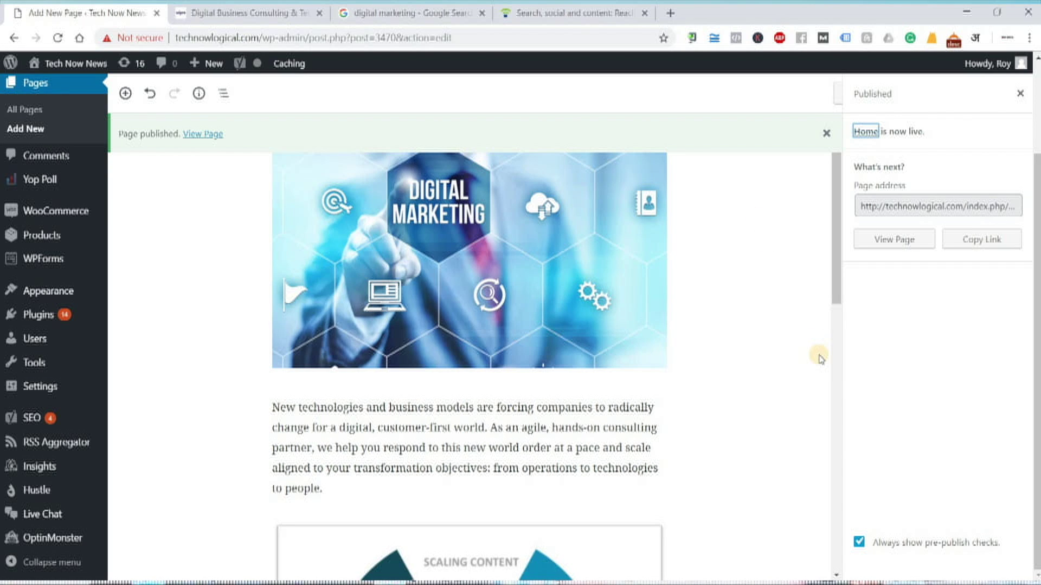
pyautogui.click(911, 202)
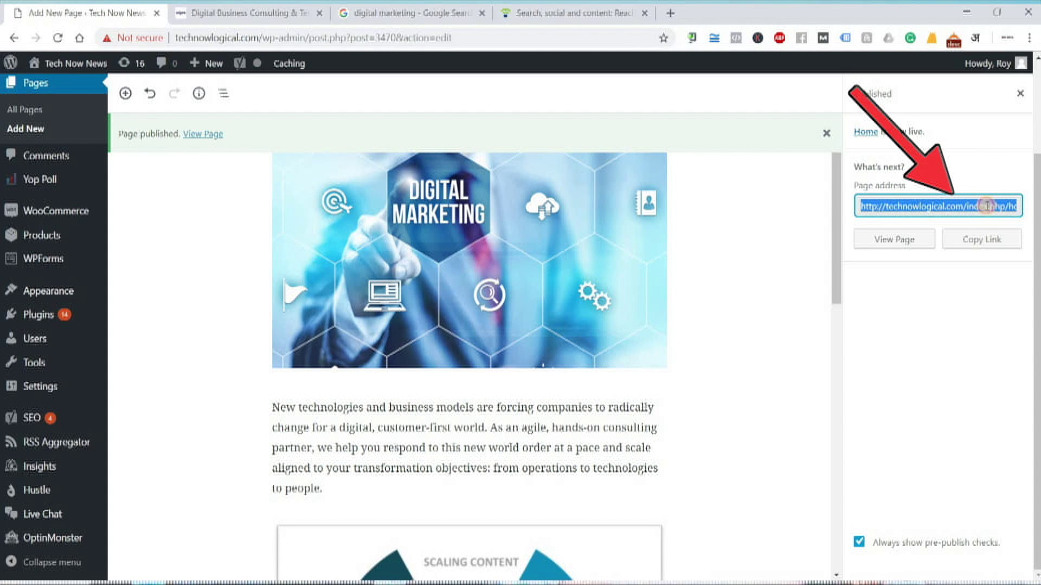
pyautogui.click(980, 206)
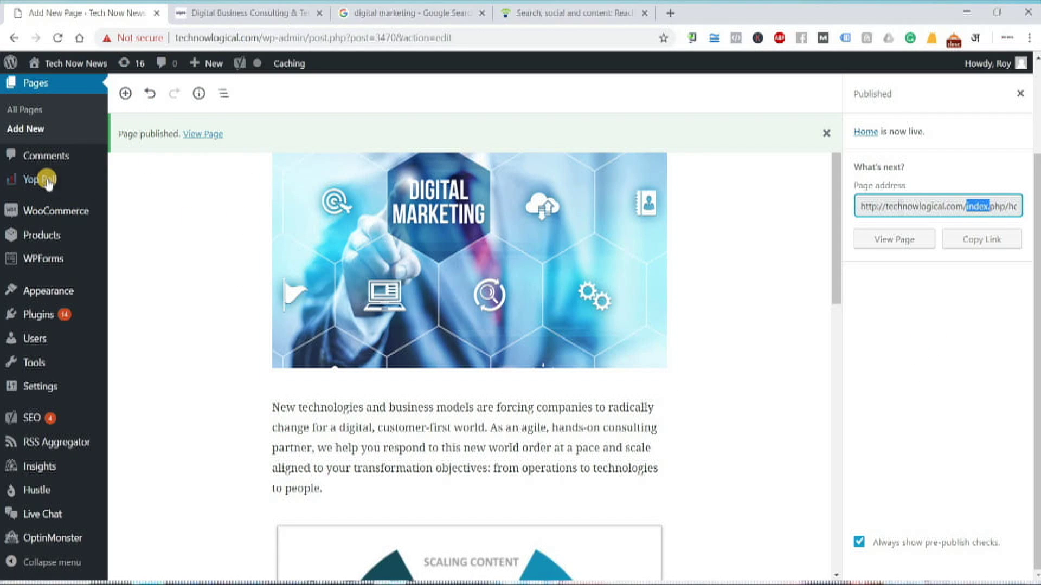
pyautogui.scroll(3, 33, 212)
# From the Pages list, add a new page and type 'About Us' as its title
pyautogui.click(30, 225)
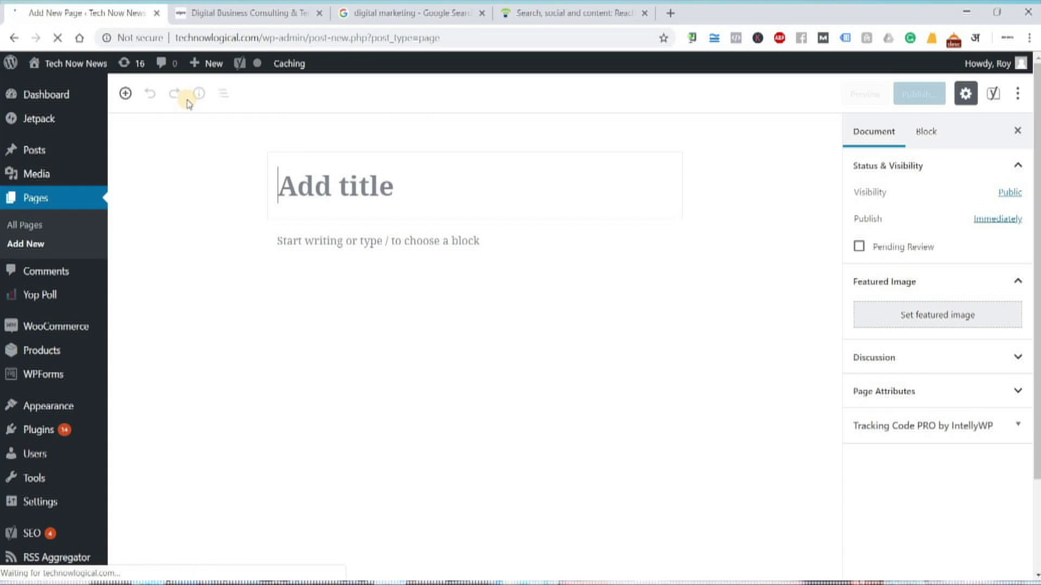
pyautogui.click(381, 188)
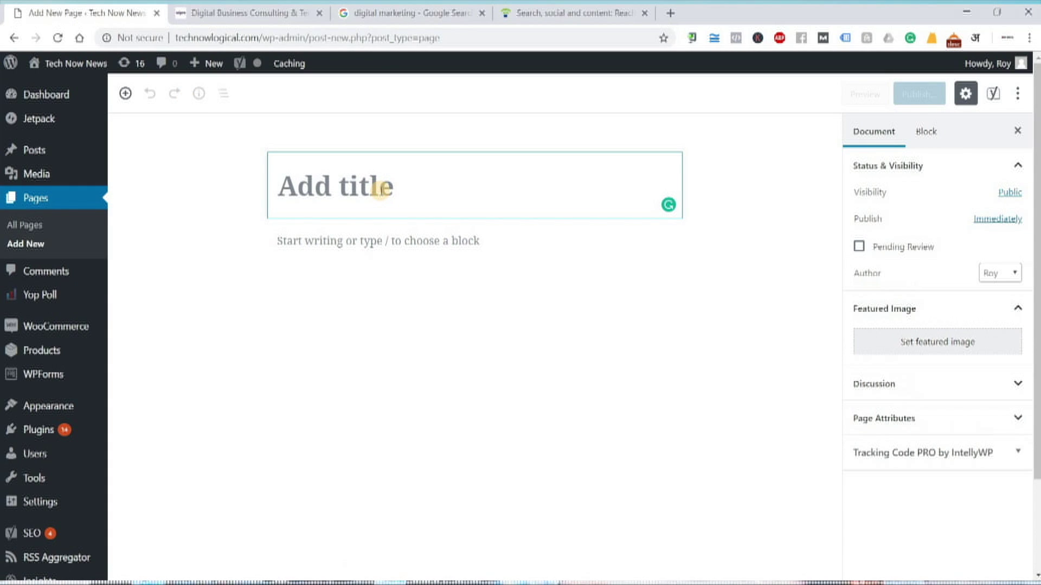
pyautogui.write('About U')
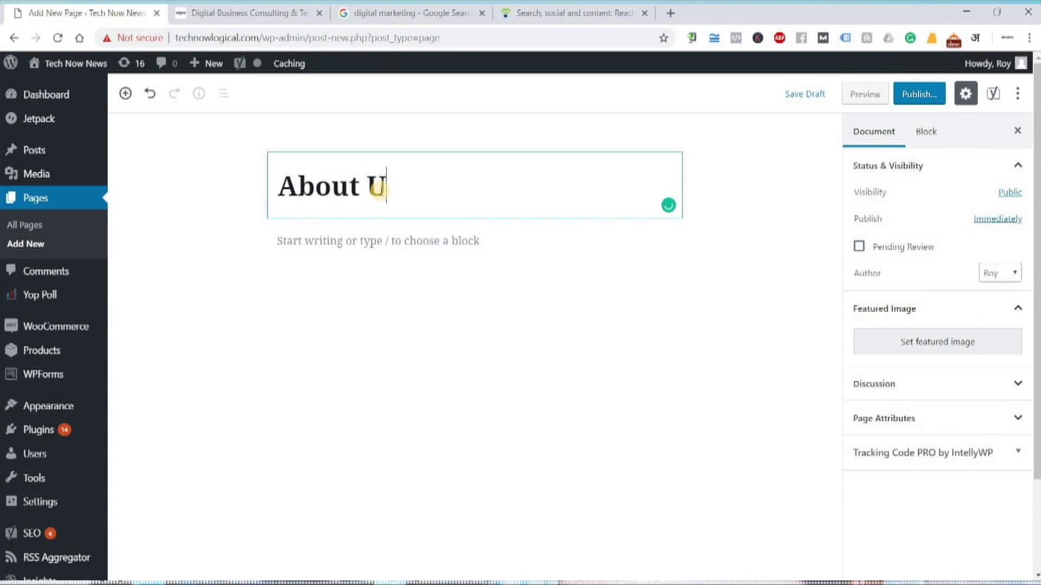
pyautogui.write('s')
pyautogui.click(564, 13)
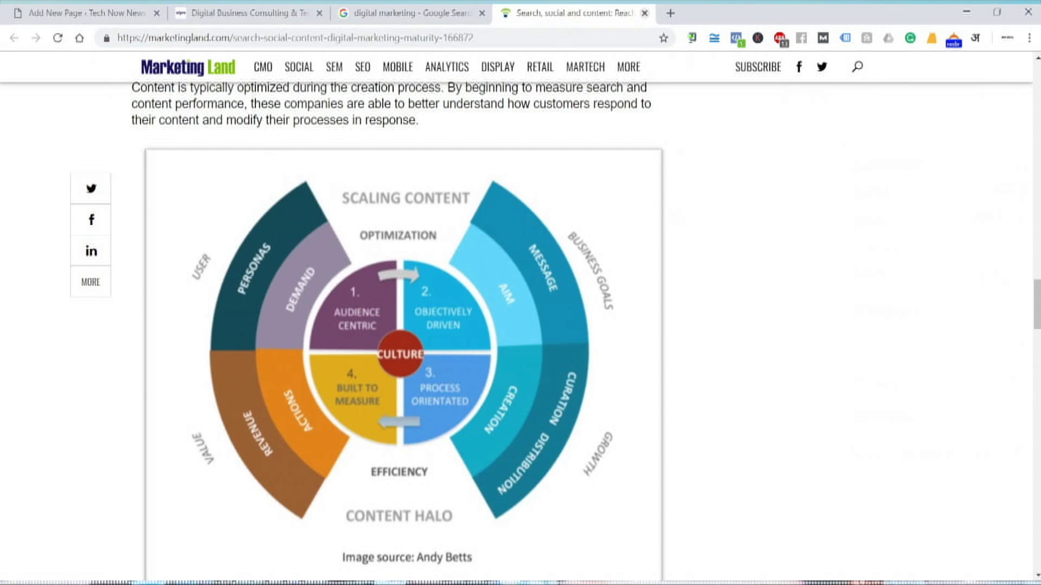
# Copy the introduction and body text of the Wipro IoT supply-chain visibility article
pyautogui.click(644, 13)
pyautogui.click(244, 13)
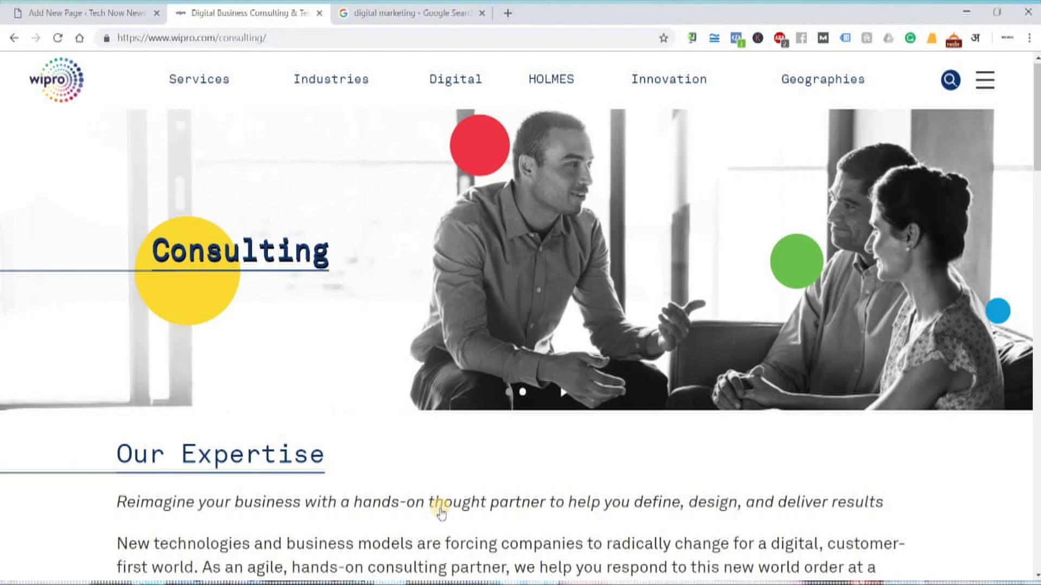
pyautogui.scroll(-10, 442, 512)
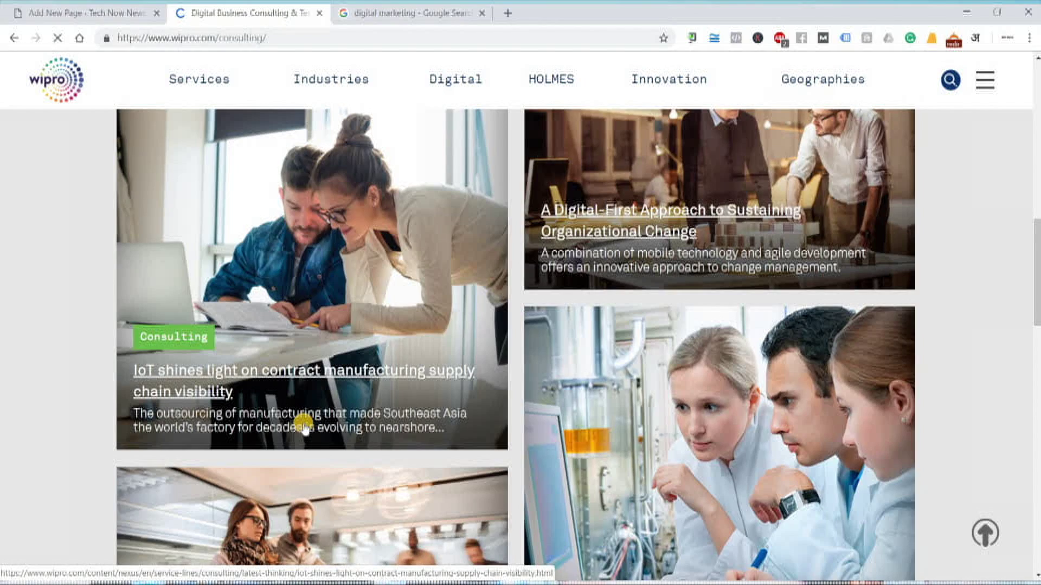
pyautogui.scroll(-5, 431, 314)
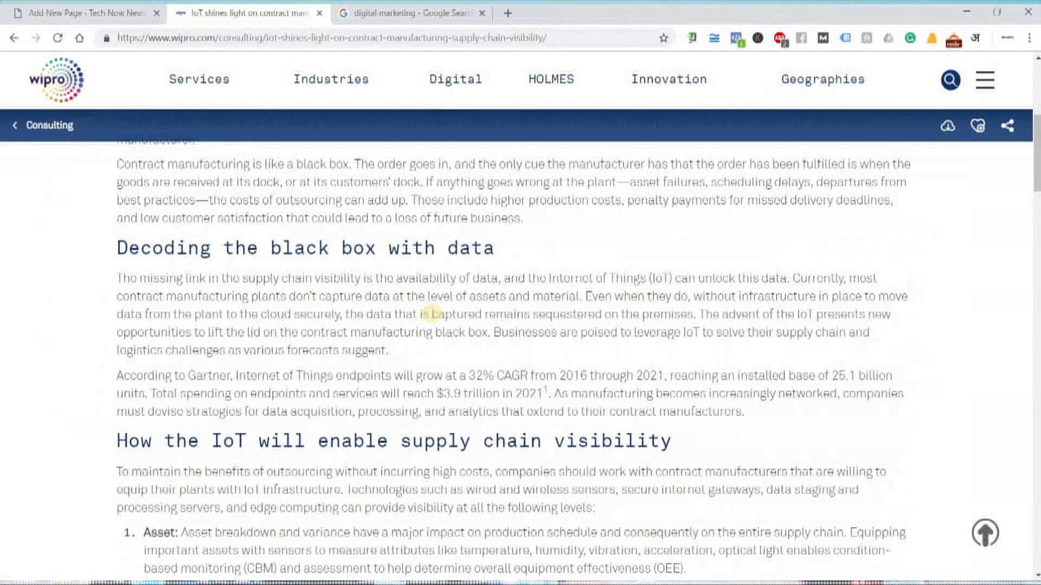
pyautogui.scroll(4, 186, 337)
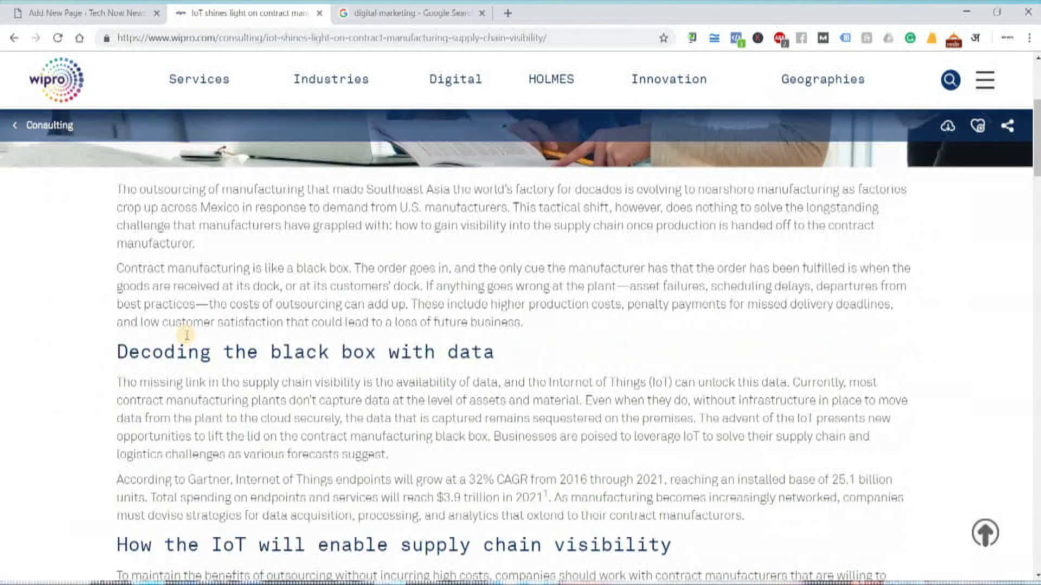
pyautogui.moveTo(473, 495); pyautogui.dragTo(245, 510)
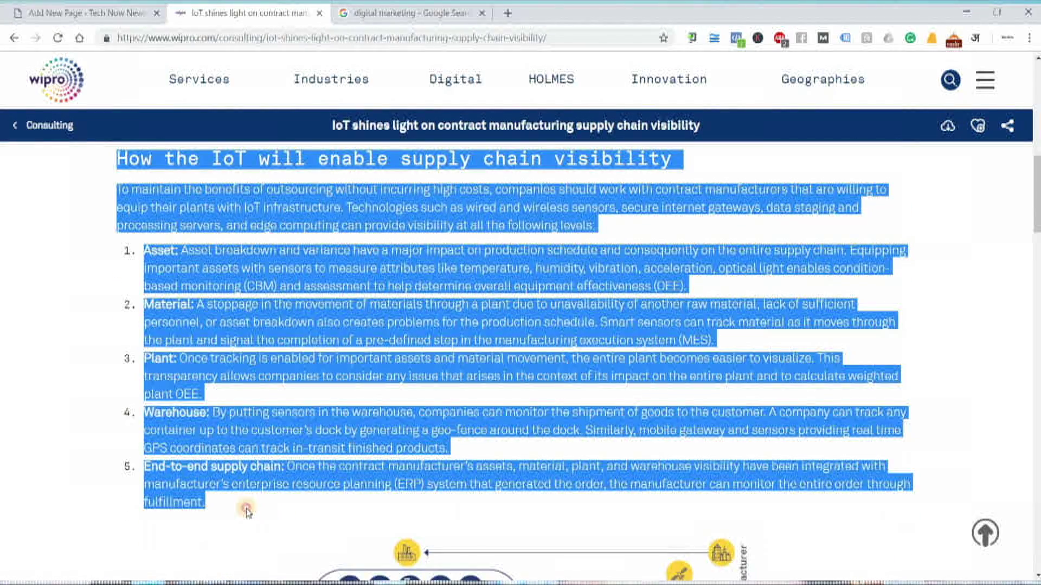
pyautogui.rightClick(249, 448)
pyautogui.click(290, 460)
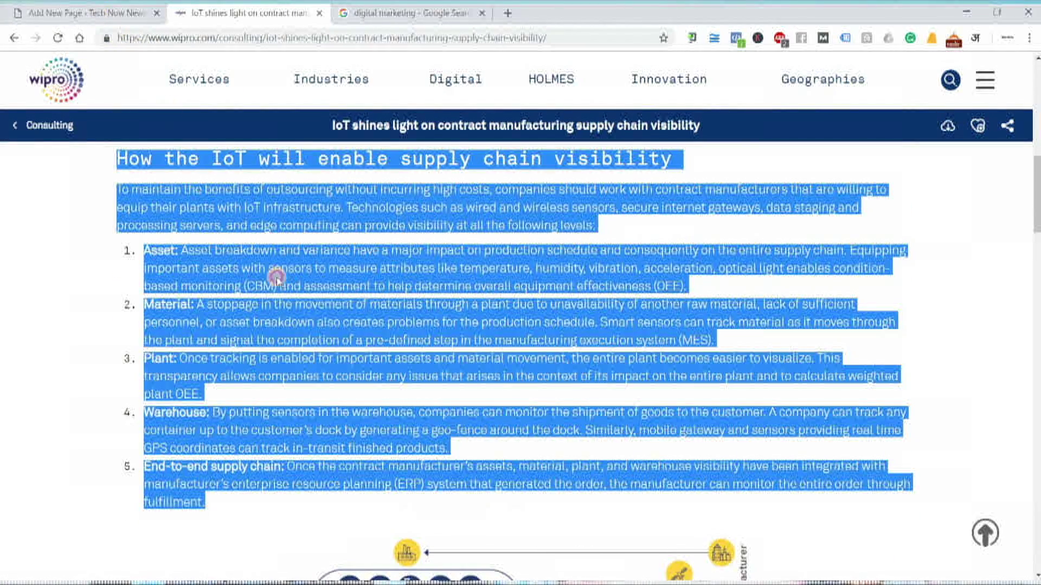
# Paste the copied Wipro article text into the empty About Us page body
pyautogui.click(89, 13)
pyautogui.rightClick(361, 244)
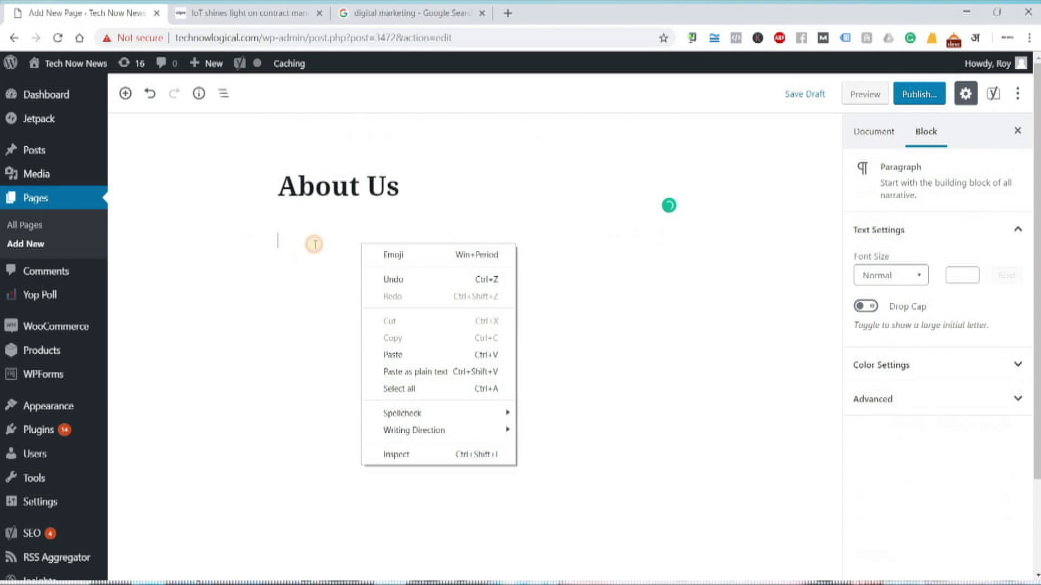
pyautogui.click(337, 240)
pyautogui.hotkey('ctrl', 'v')
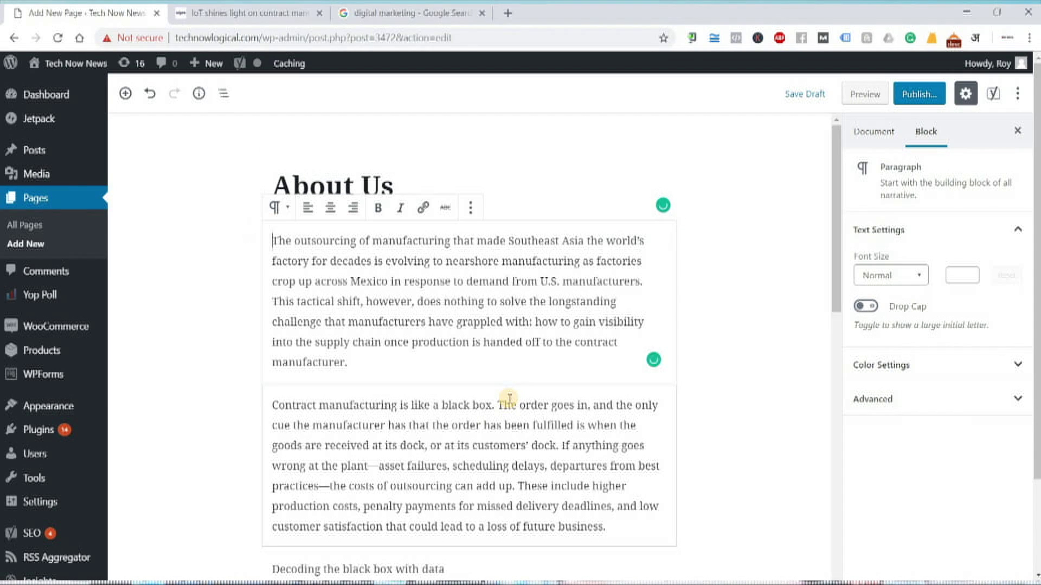
pyautogui.scroll(-10, 507, 401)
pyautogui.scroll(-10, 509, 398)
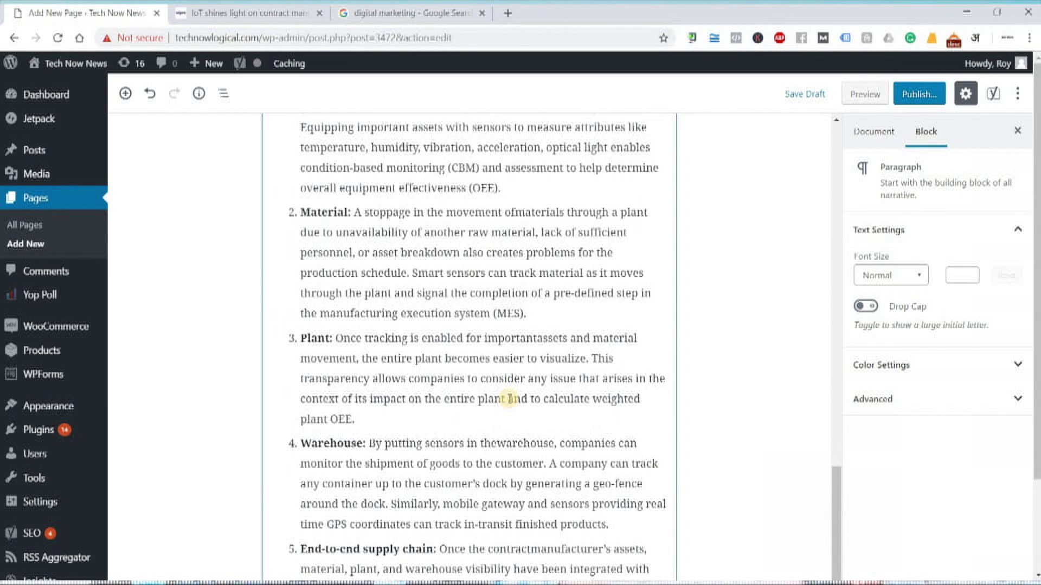
pyautogui.scroll(15, 510, 399)
pyautogui.scroll(10, 510, 398)
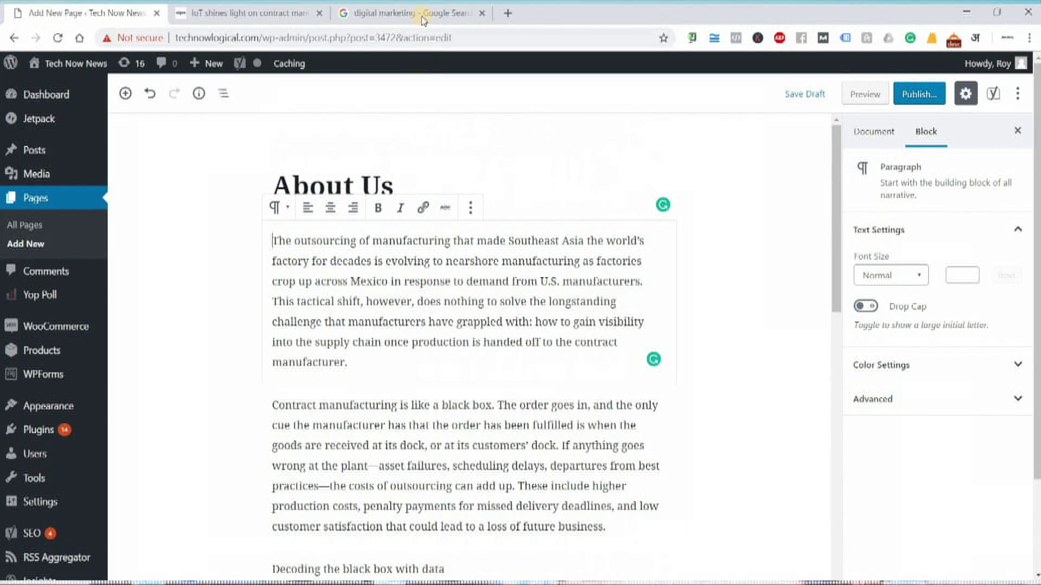
pyautogui.click(379, 12)
# Find the Digital Sales and Marketing tablet-and-phone photo and copy its image address
pyautogui.scroll(-8, 564, 384)
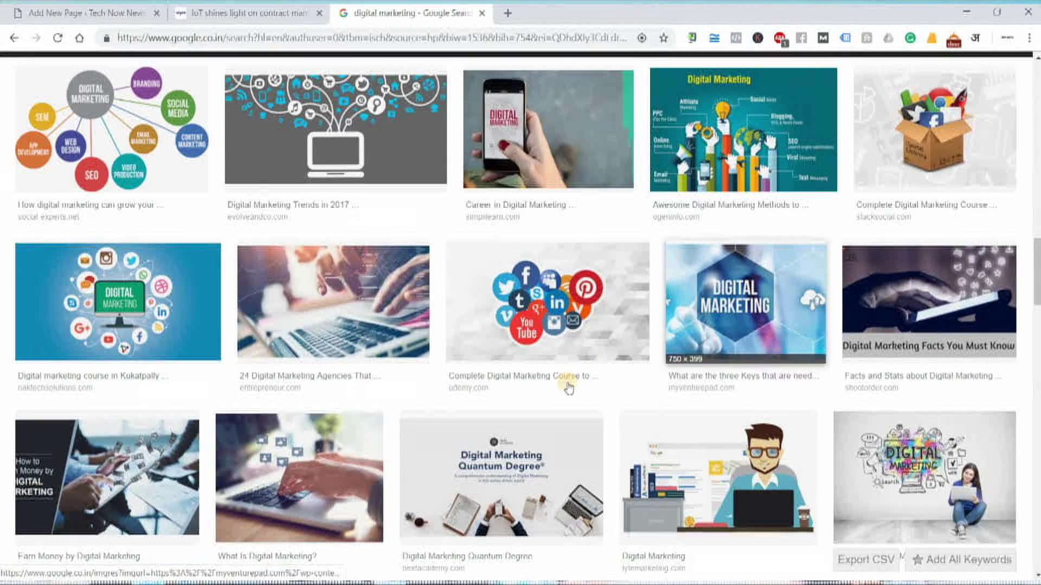
pyautogui.scroll(-2, 567, 389)
pyautogui.scroll(-1, 567, 389)
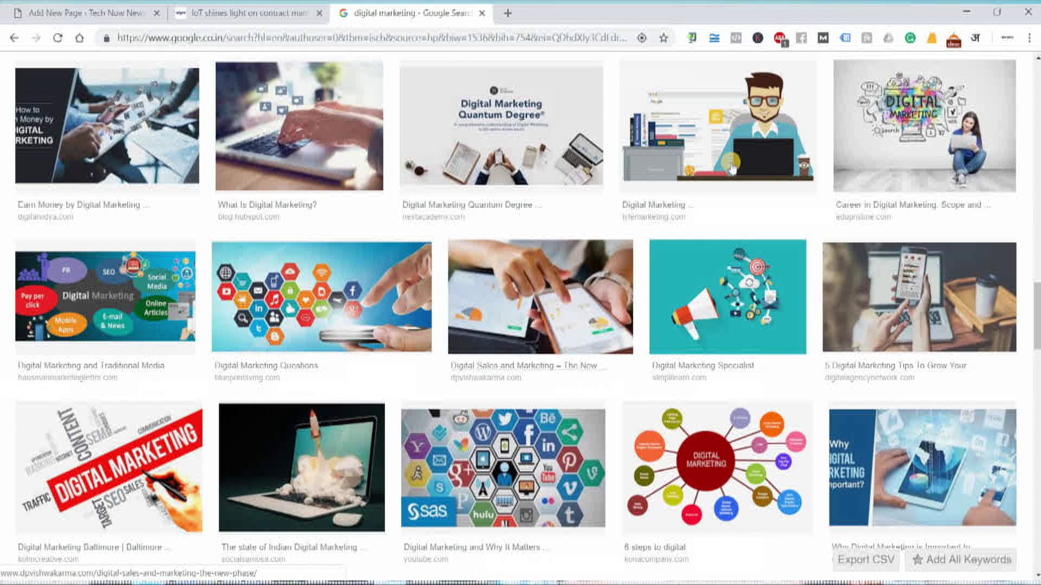
pyautogui.click(731, 165)
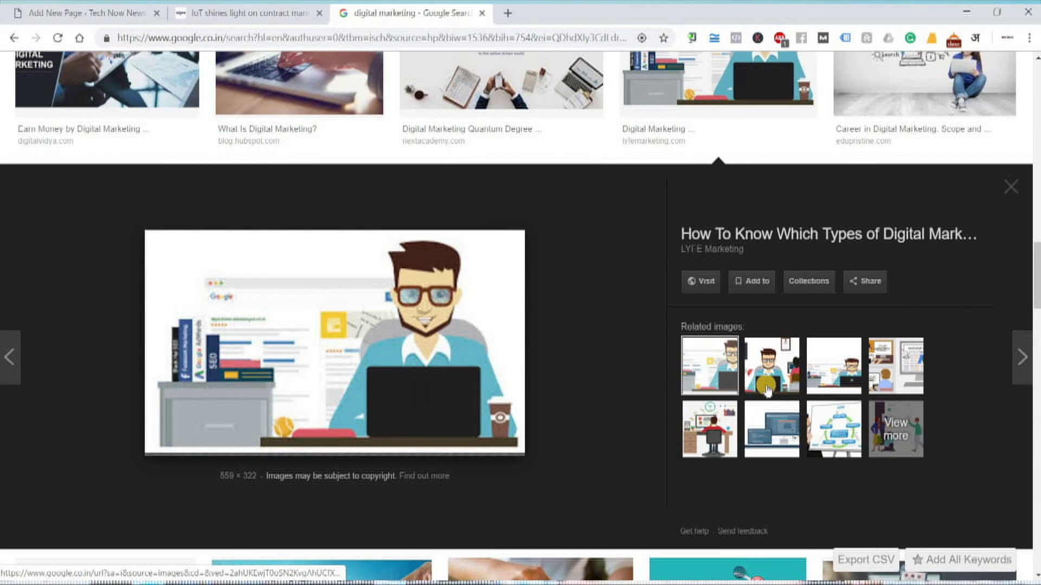
pyautogui.click(765, 380)
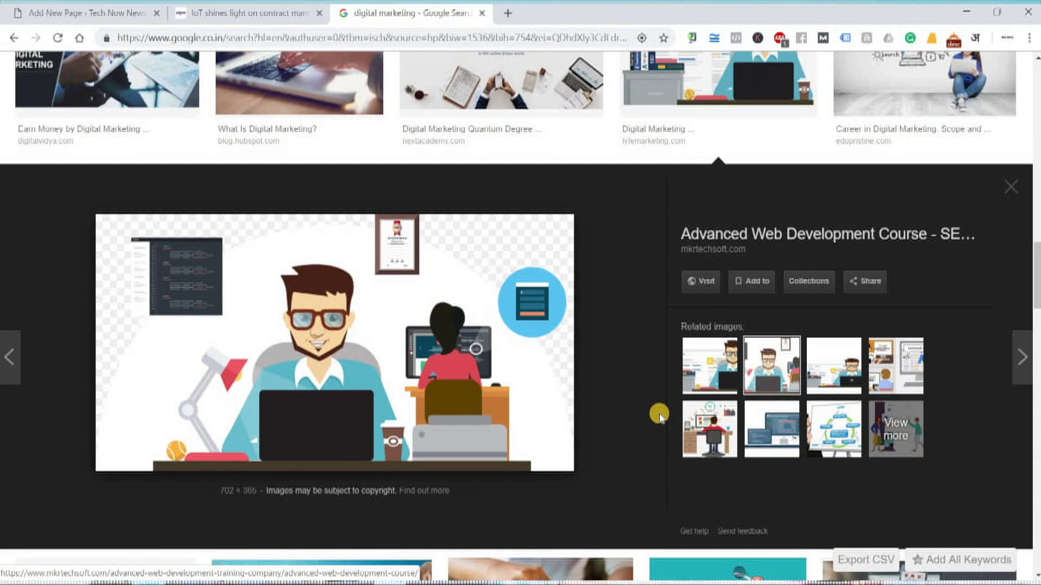
pyautogui.scroll(-5, 660, 416)
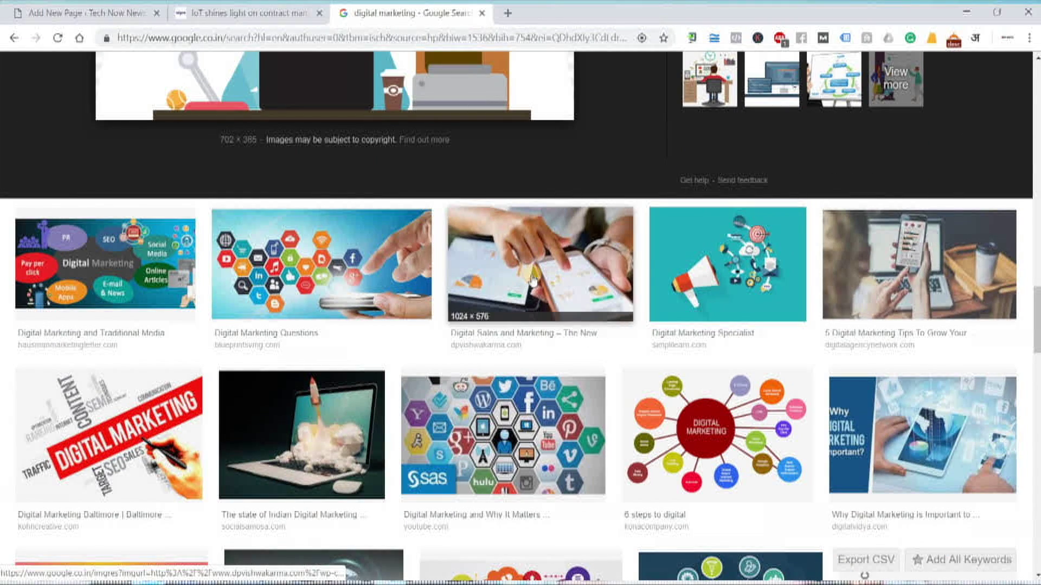
pyautogui.click(532, 281)
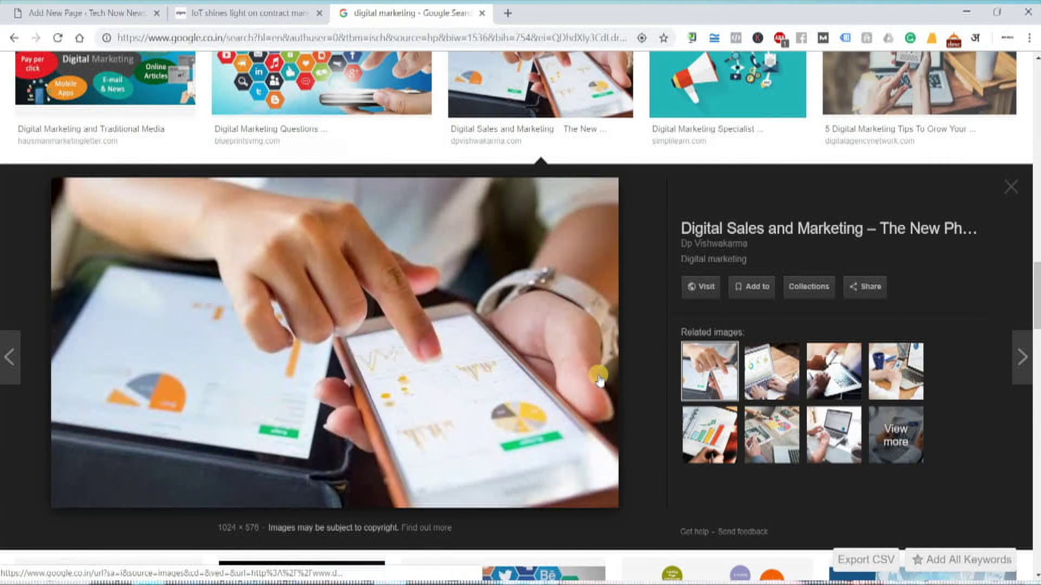
pyautogui.click(242, 317)
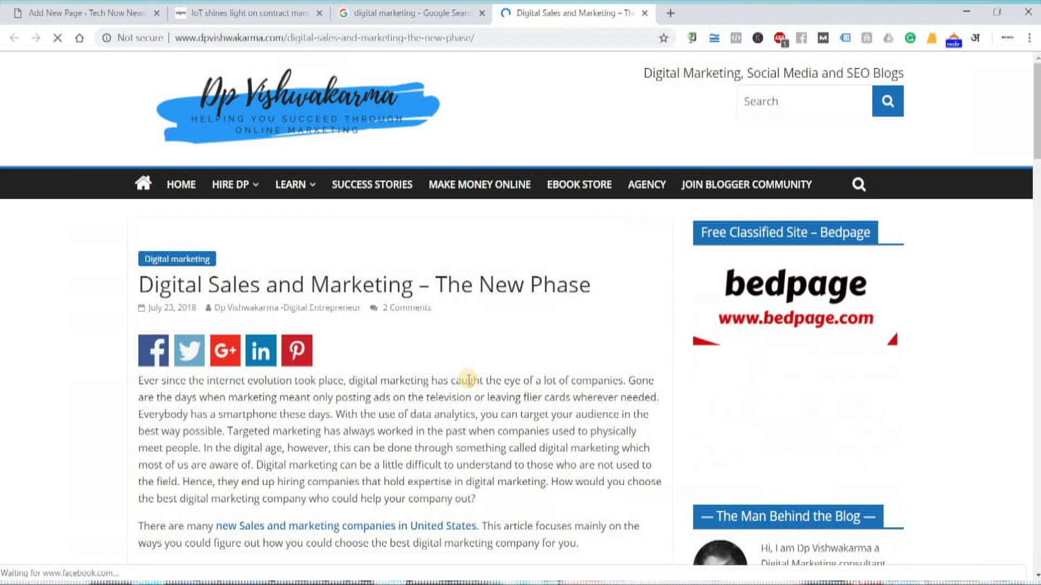
pyautogui.scroll(-6, 469, 382)
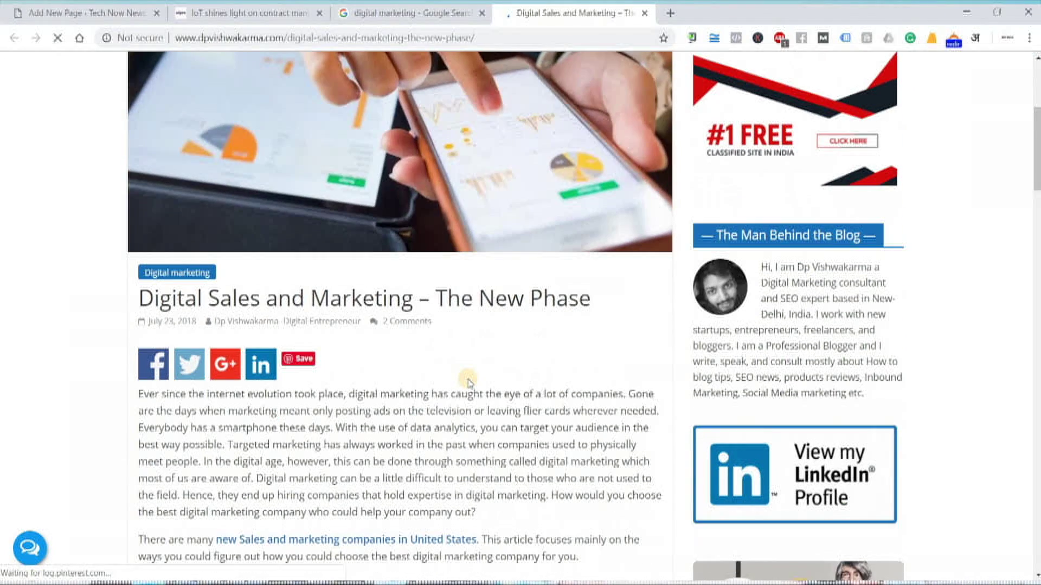
pyautogui.scroll(4, 375, 185)
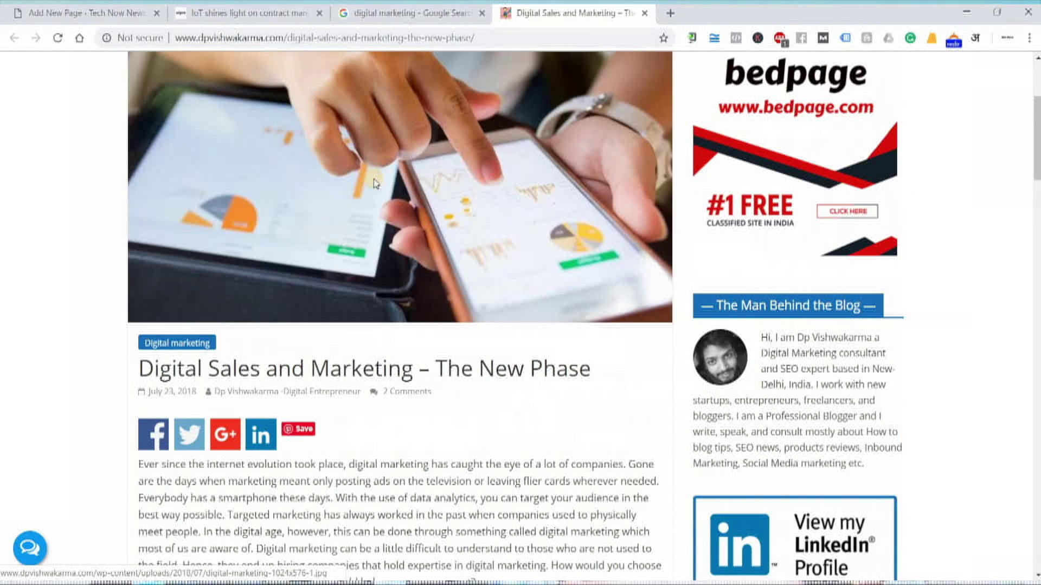
pyautogui.rightClick(375, 184)
pyautogui.click(431, 332)
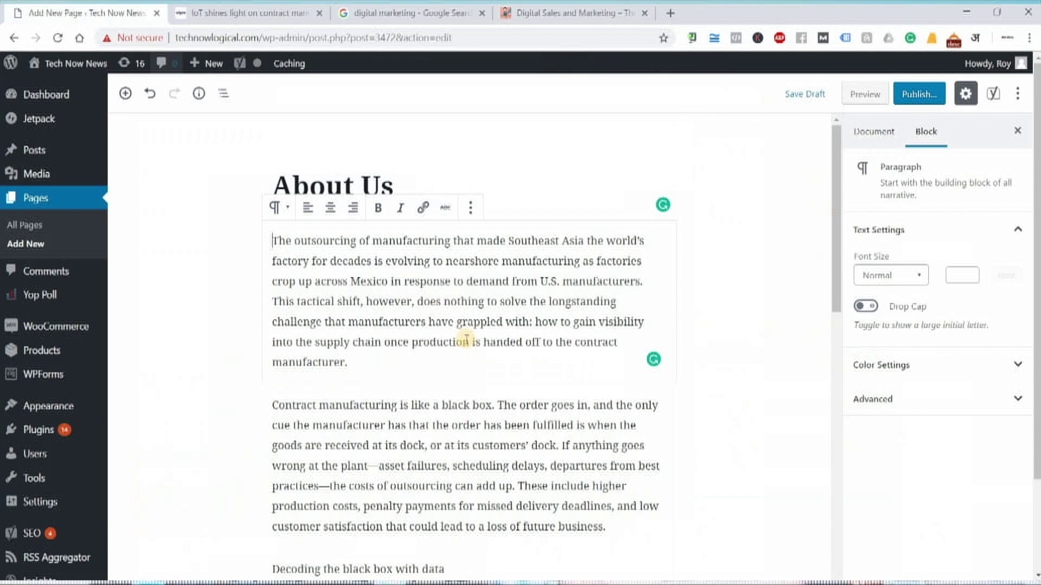
# Insert the copied photo as an Image block from URL below the opening paragraph
pyautogui.click(108, 13)
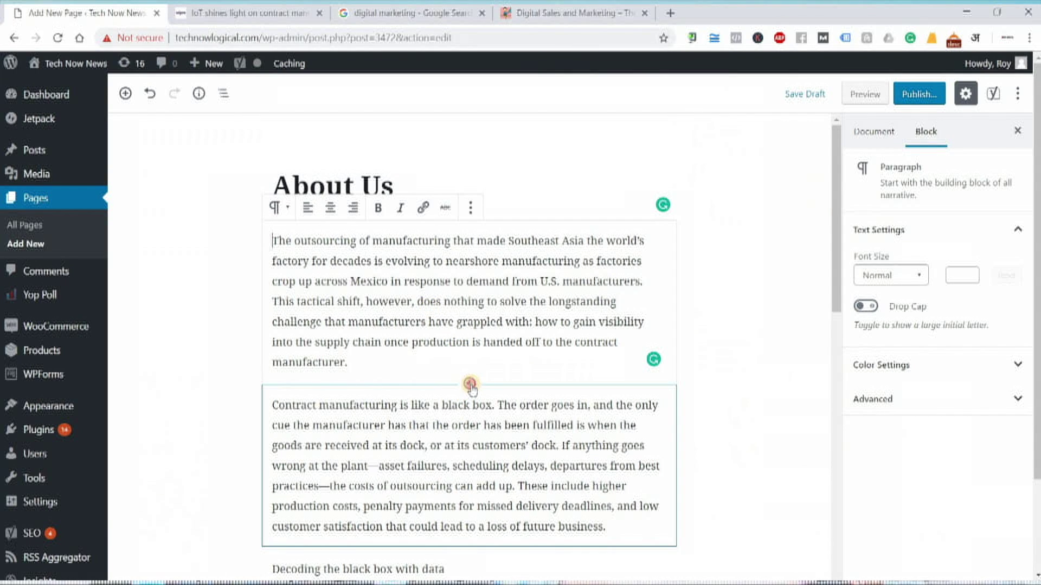
pyautogui.click(470, 384)
pyautogui.click(477, 197)
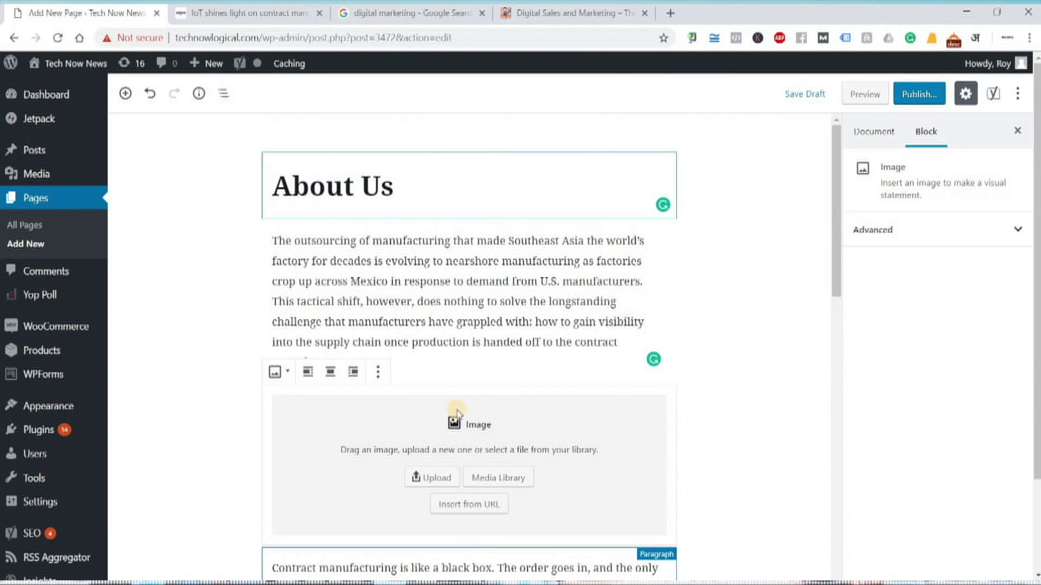
pyautogui.click(469, 504)
pyautogui.hotkey('ctrl', 'v')
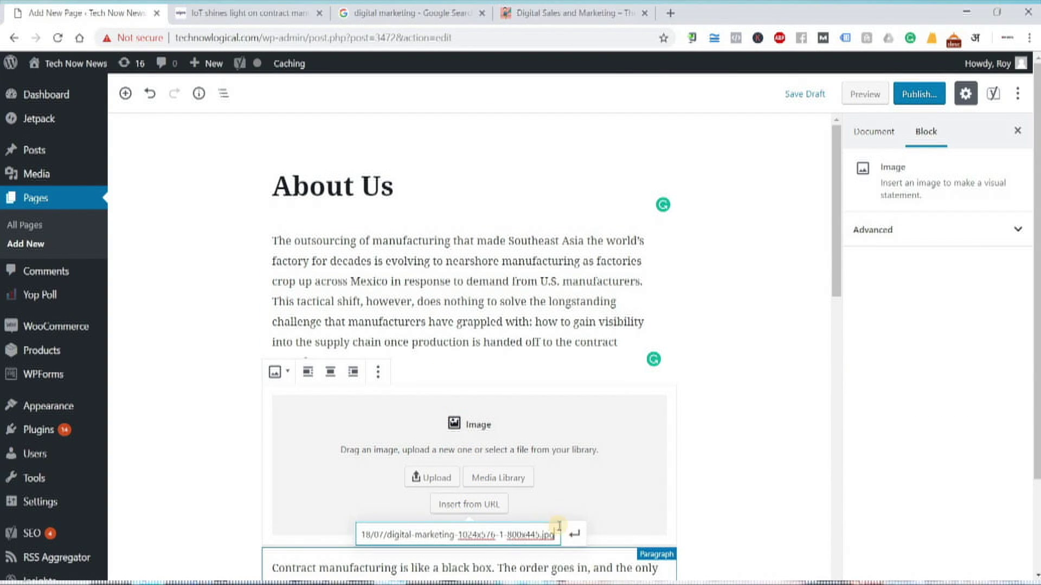
pyautogui.click(575, 537)
pyautogui.scroll(-4, 769, 428)
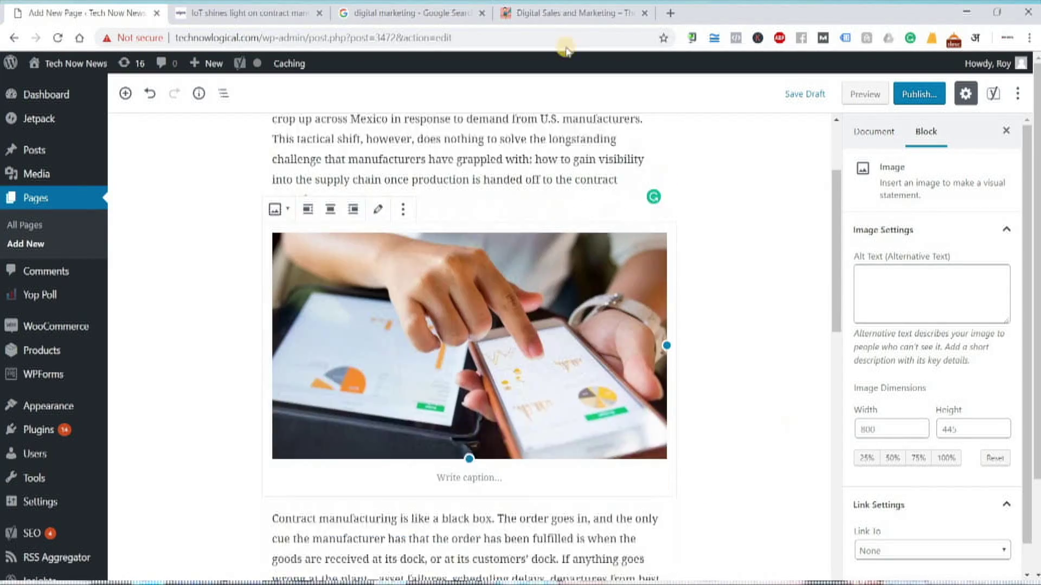
# Close the Digital Sales and Marketing source tab and go back to the About Us editor
pyautogui.click(593, 11)
pyautogui.scroll(-12, 597, 344)
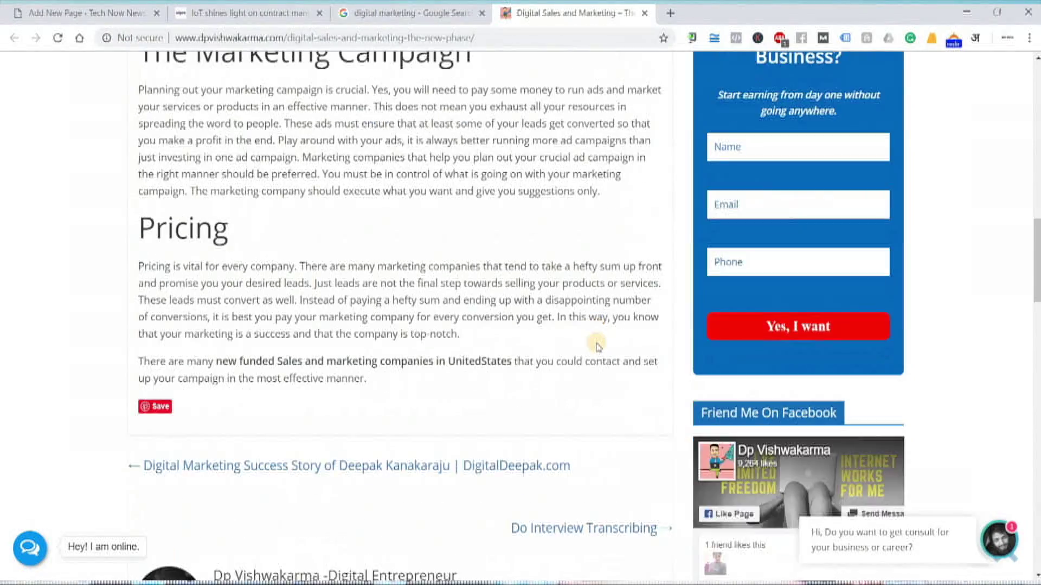
pyautogui.scroll(-20, 597, 346)
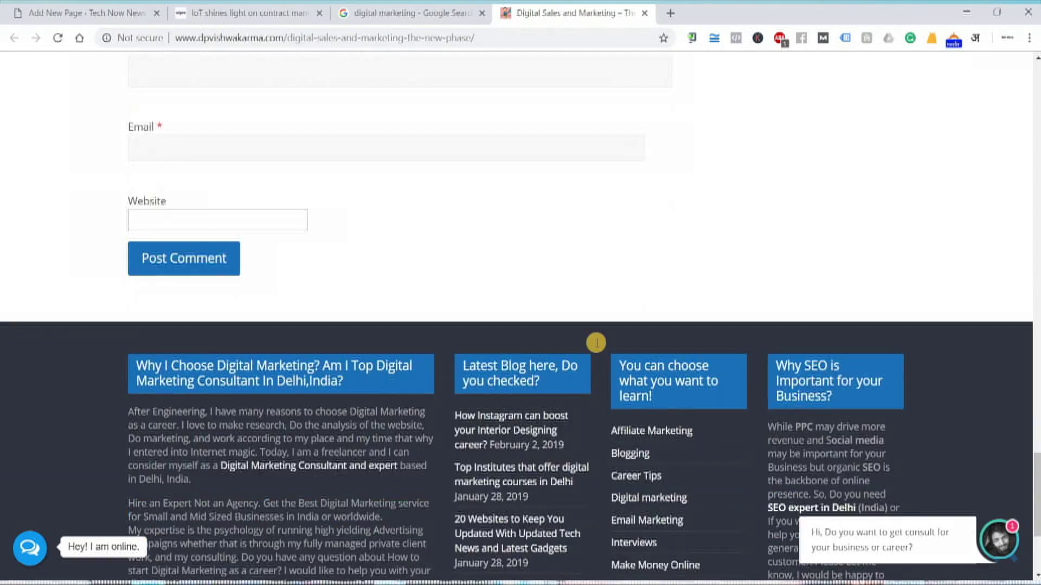
pyautogui.scroll(7, 598, 346)
pyautogui.scroll(15, 597, 346)
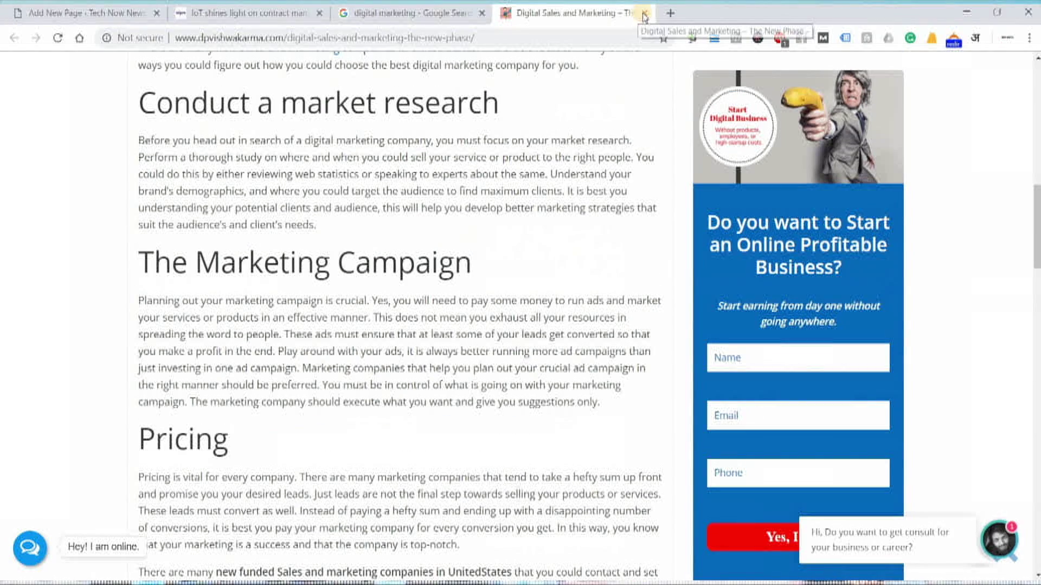
pyautogui.click(644, 13)
pyautogui.scroll(-5, 334, 385)
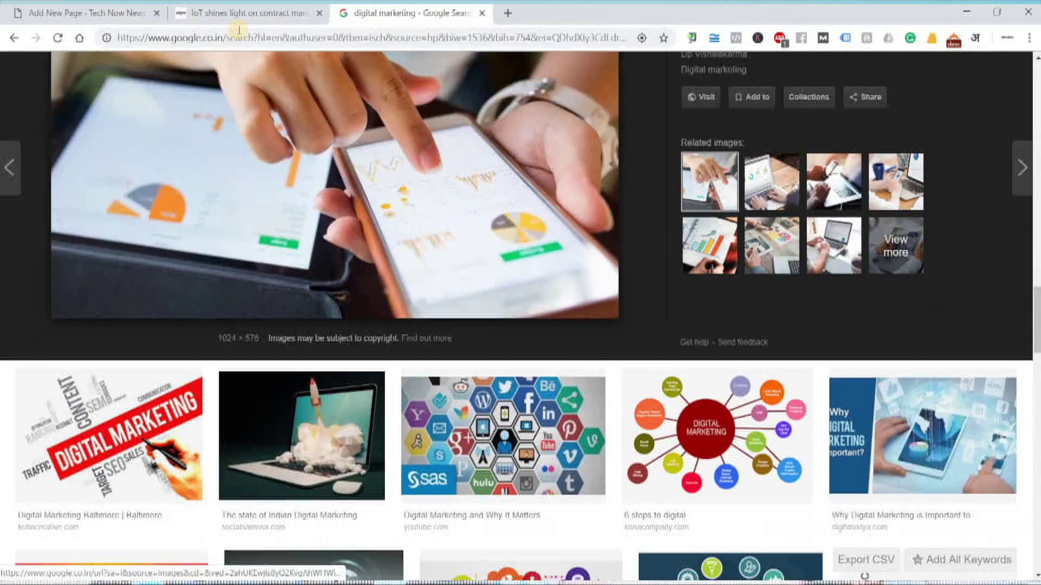
pyautogui.click(144, 12)
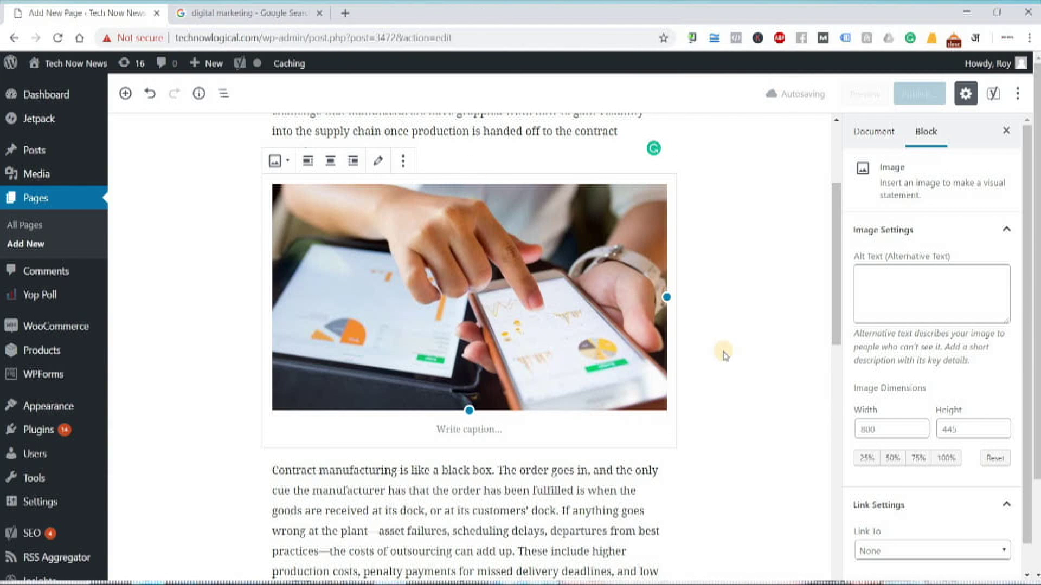
pyautogui.scroll(-5, 591, 347)
pyautogui.click(468, 332)
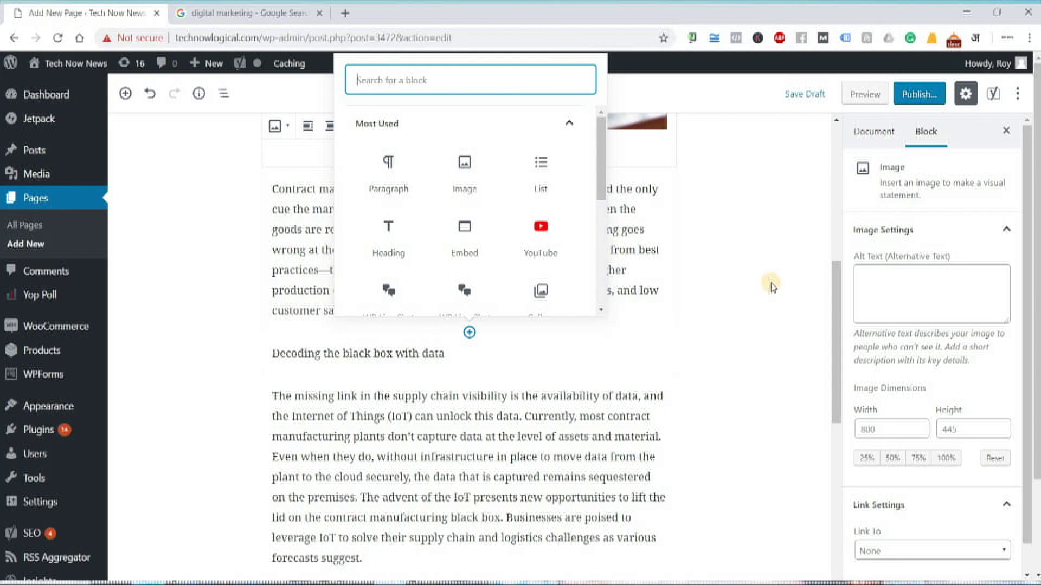
# Open youtube.com in a new browser tab
pyautogui.click(347, 13)
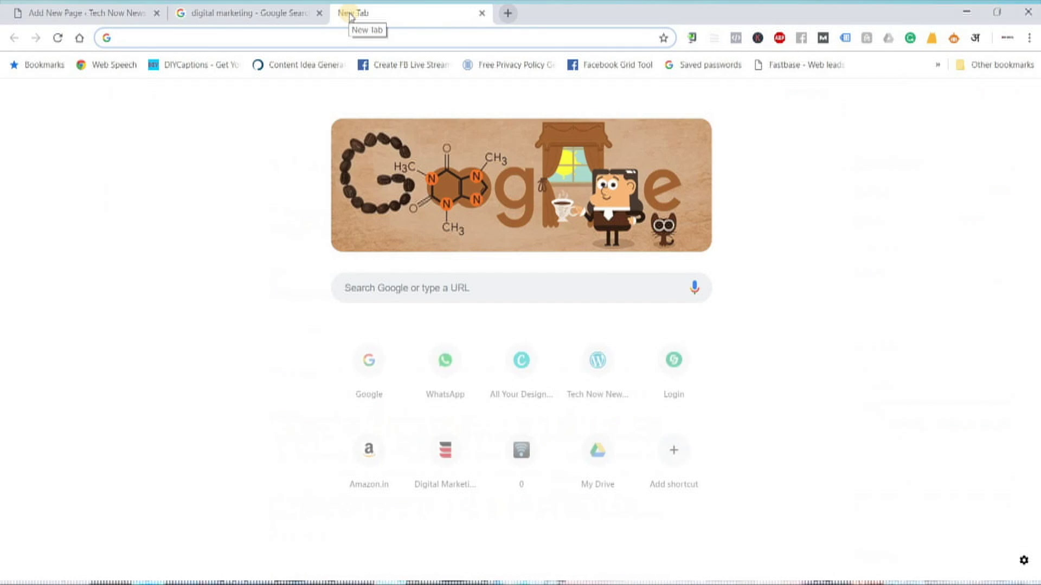
pyautogui.write('youtube.com')
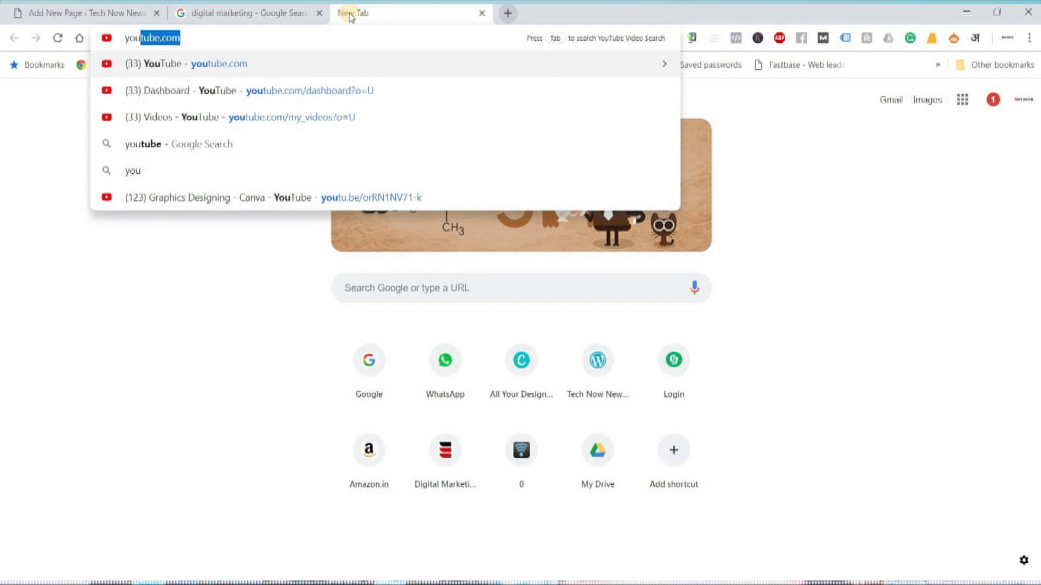
pyautogui.press('Return')
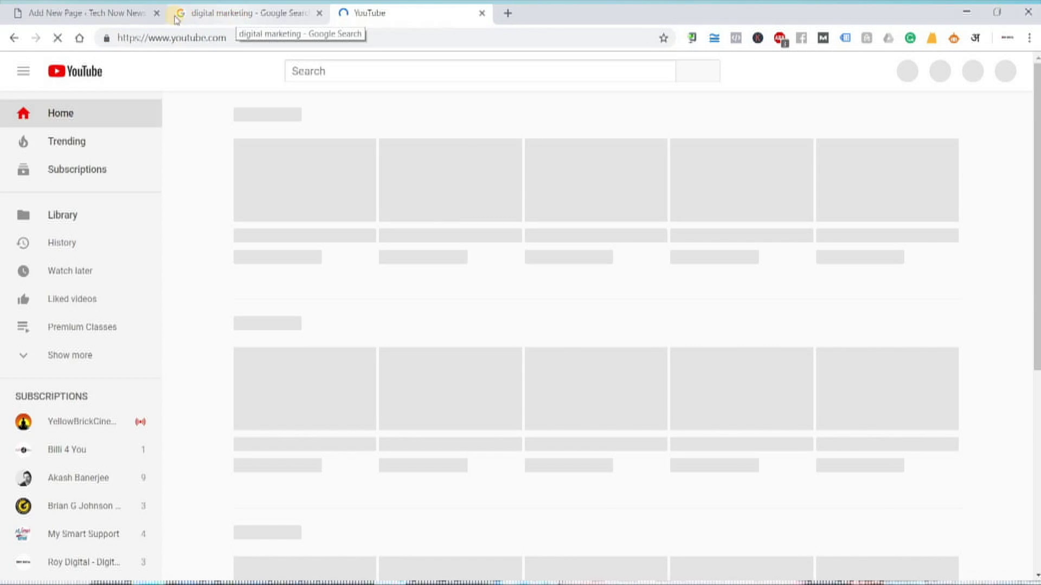
pyautogui.click(175, 19)
pyautogui.click(109, 13)
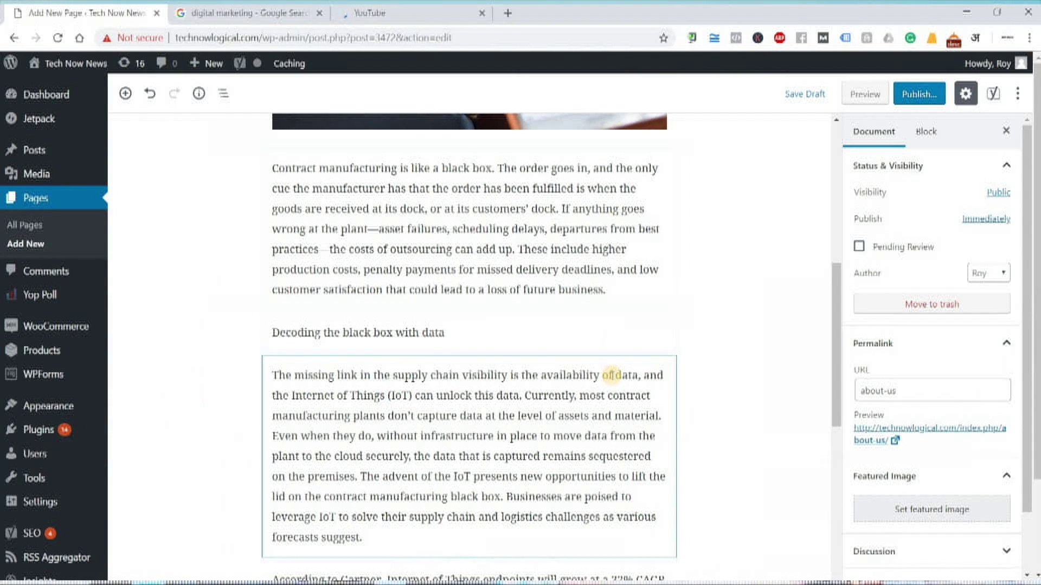
pyautogui.scroll(5, 611, 375)
pyautogui.click(412, 13)
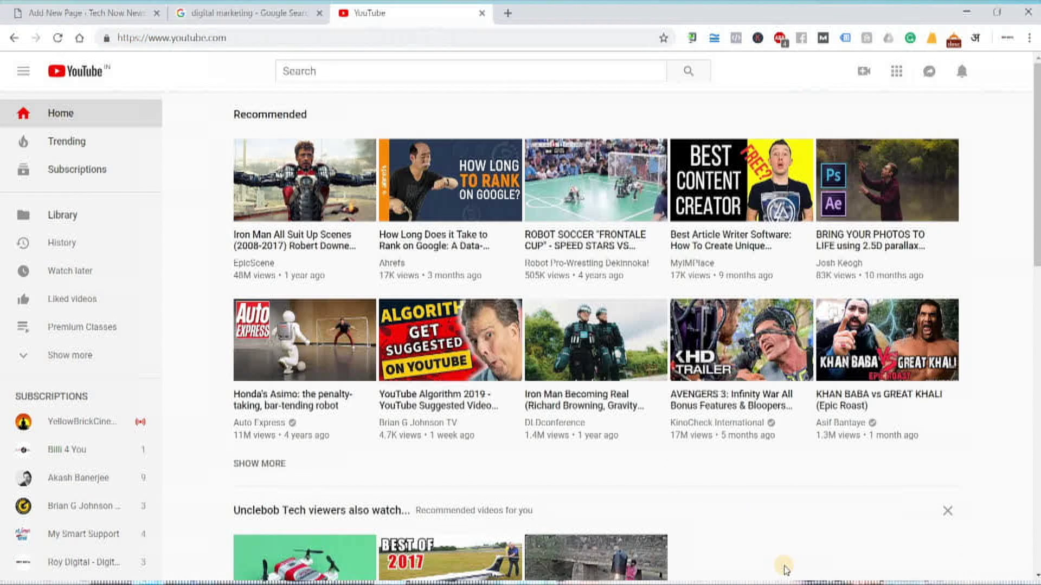
# Open the YouTube Algorithm 2019 video, pause it, and copy its web address
pyautogui.click(342, 313)
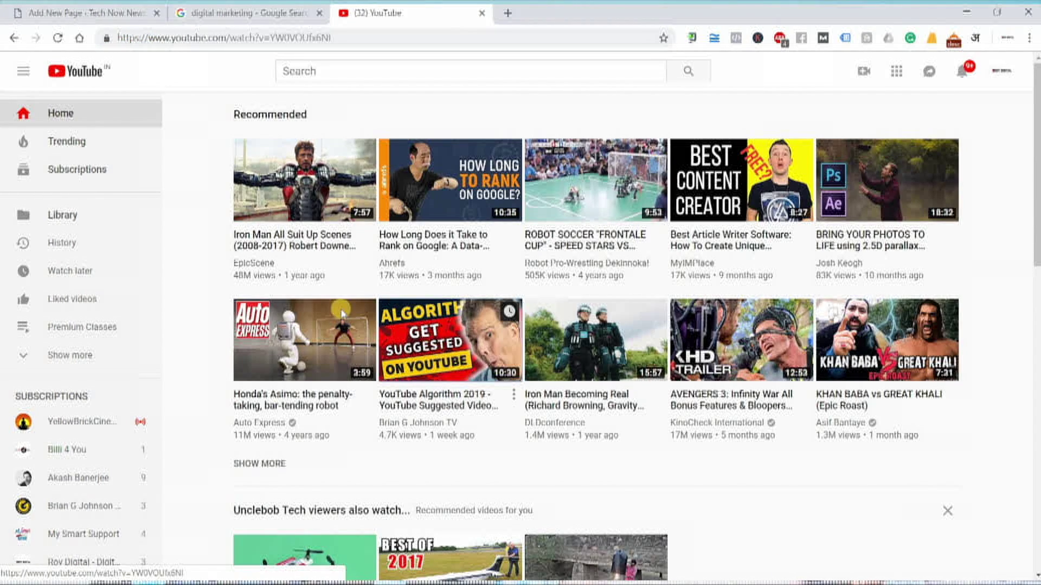
pyautogui.click(68, 473)
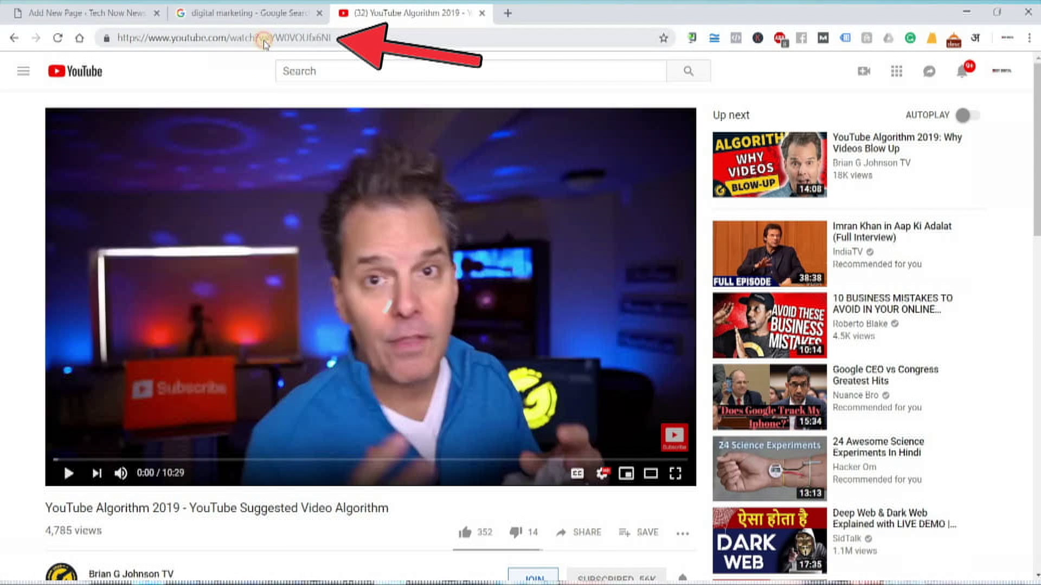
pyautogui.click(269, 39)
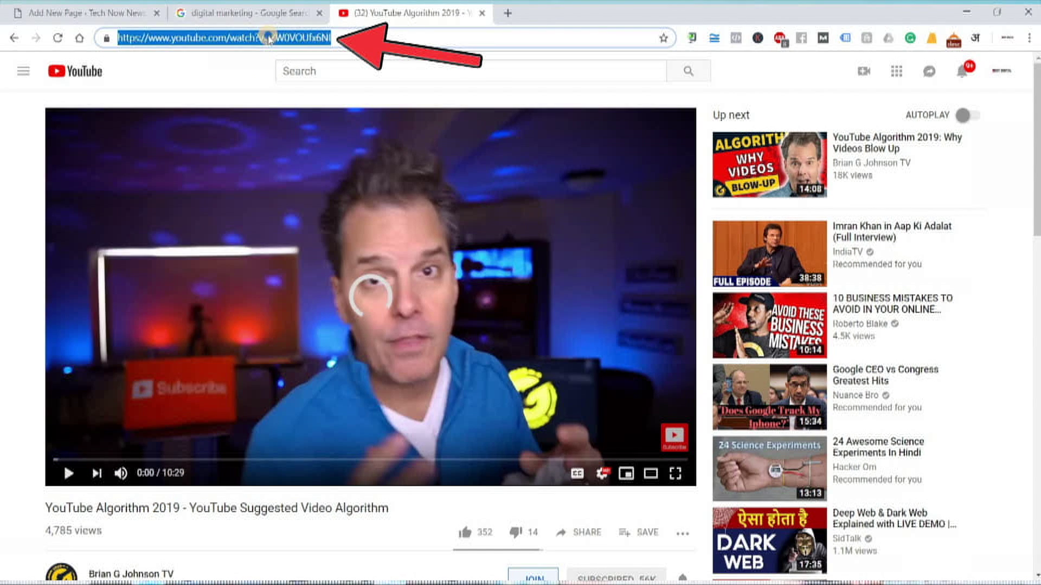
pyautogui.rightClick(269, 39)
pyautogui.click(310, 109)
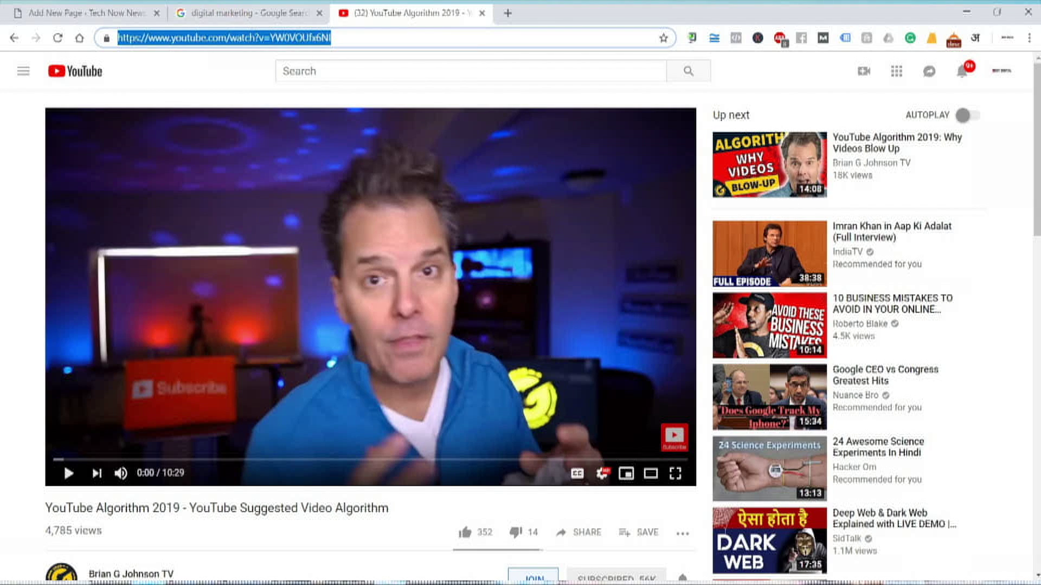
pyautogui.click(101, 11)
# Add a YouTube embed block with the copied video URL below the 'Decoding the black box with data' heading
pyautogui.scroll(-3, 482, 456)
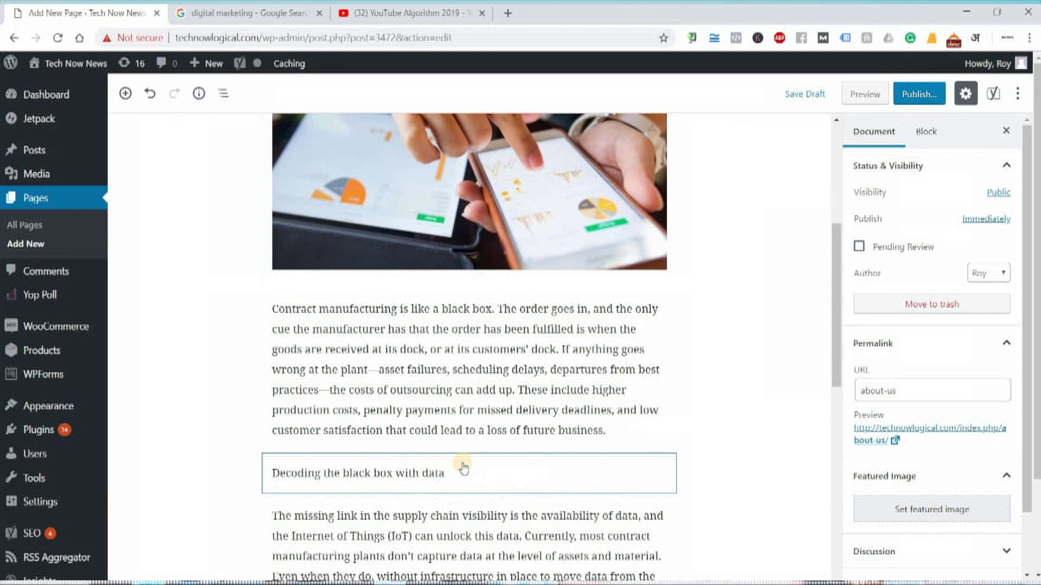
pyautogui.scroll(-2, 469, 461)
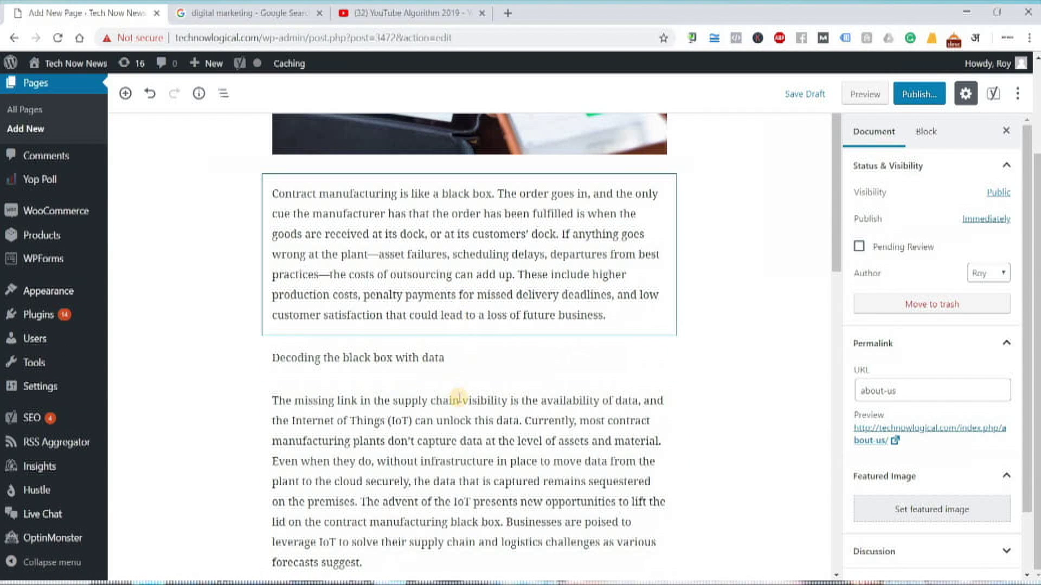
pyautogui.click(470, 379)
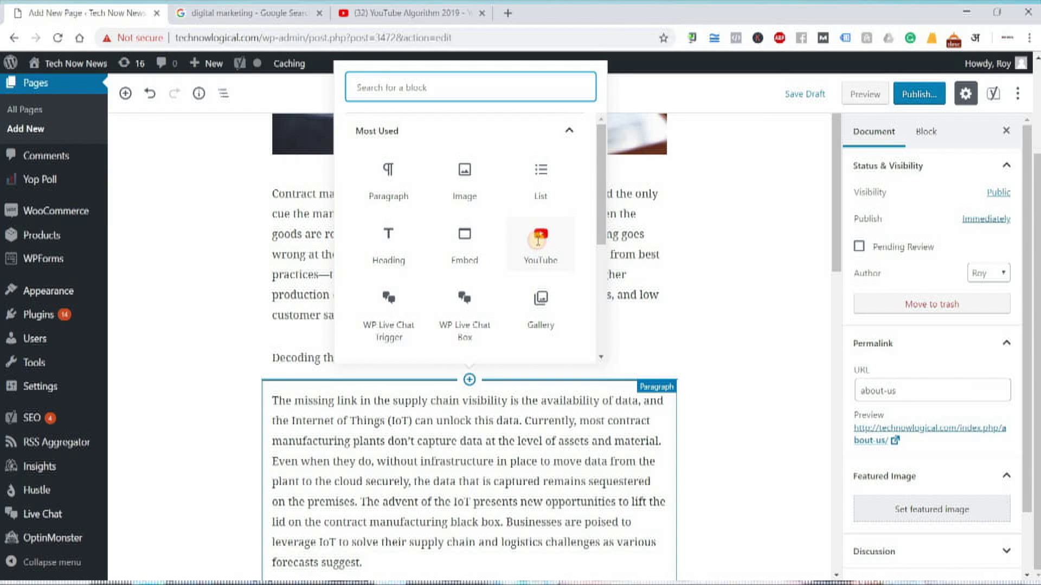
pyautogui.click(541, 240)
pyautogui.hotkey('ctrl', 'v')
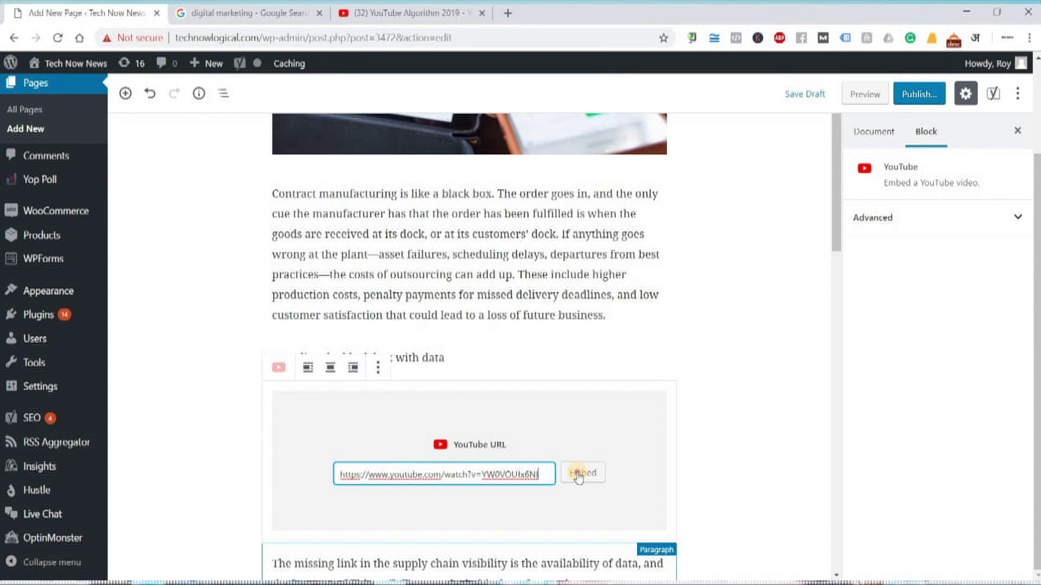
pyautogui.click(582, 474)
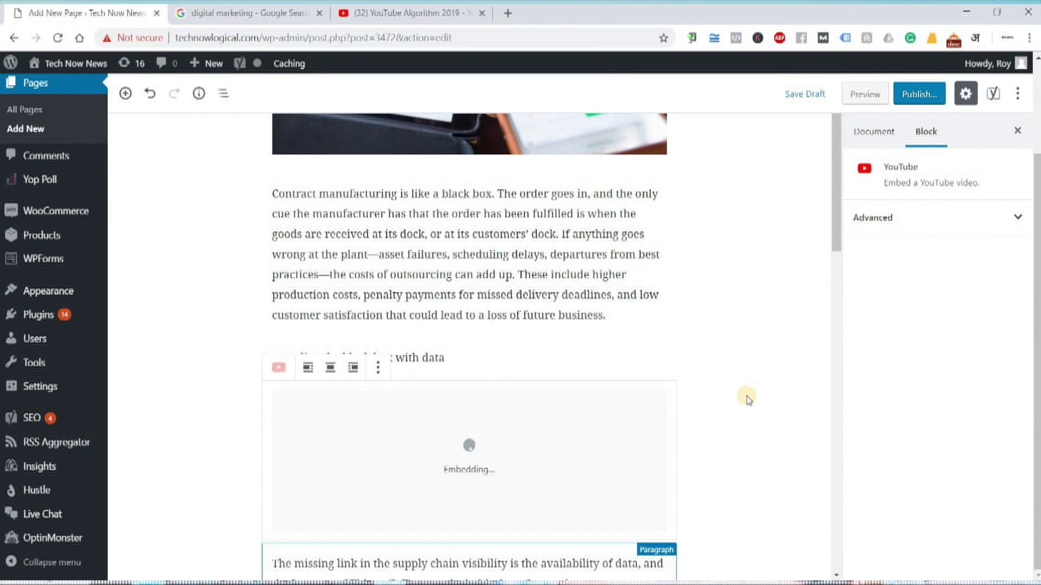
pyautogui.scroll(-3, 748, 399)
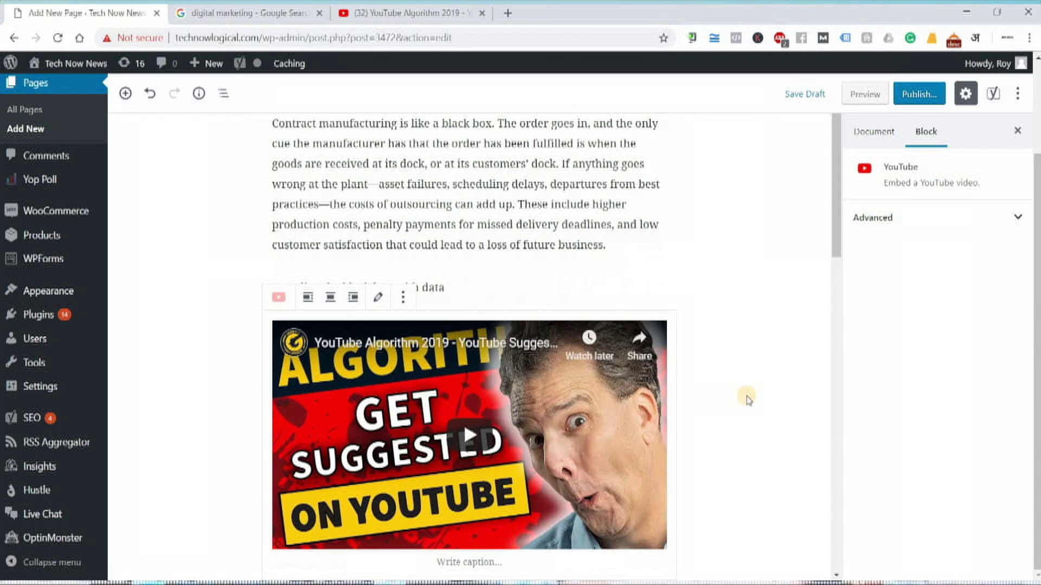
pyautogui.scroll(1, 748, 399)
pyautogui.scroll(-6, 748, 399)
pyautogui.scroll(10, 748, 400)
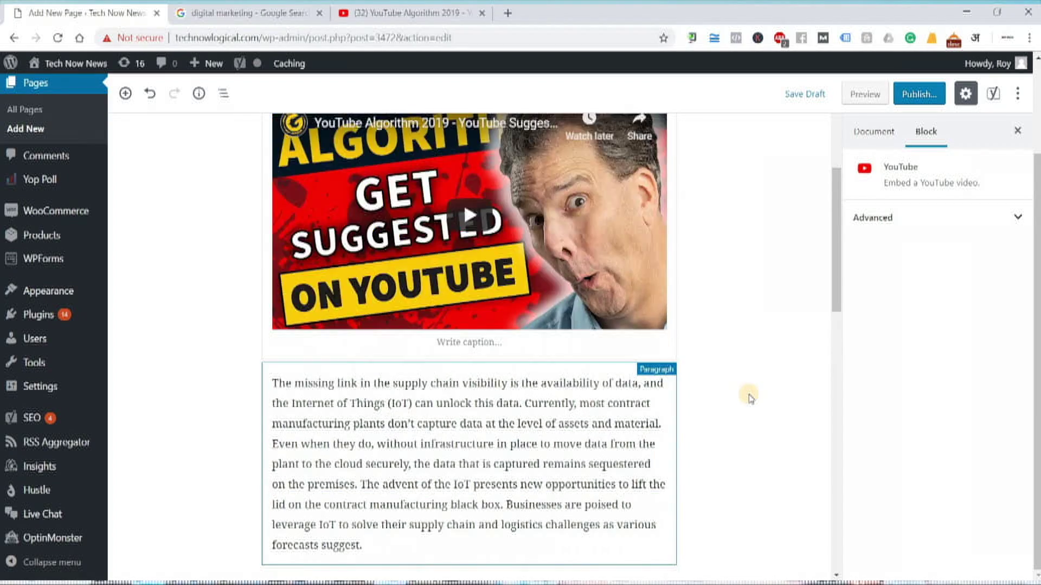
pyautogui.scroll(1, 748, 400)
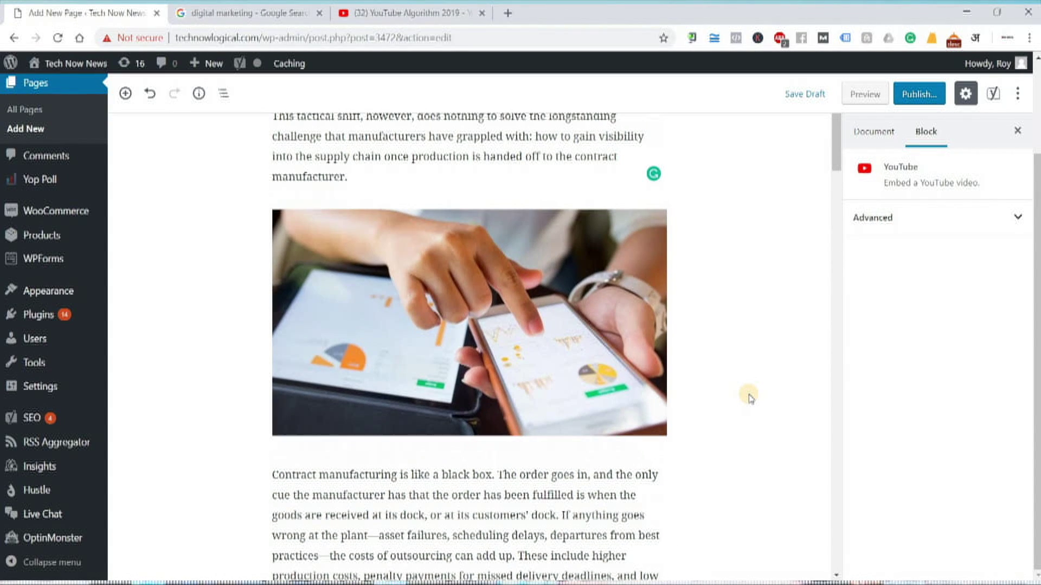
pyautogui.scroll(1, 748, 400)
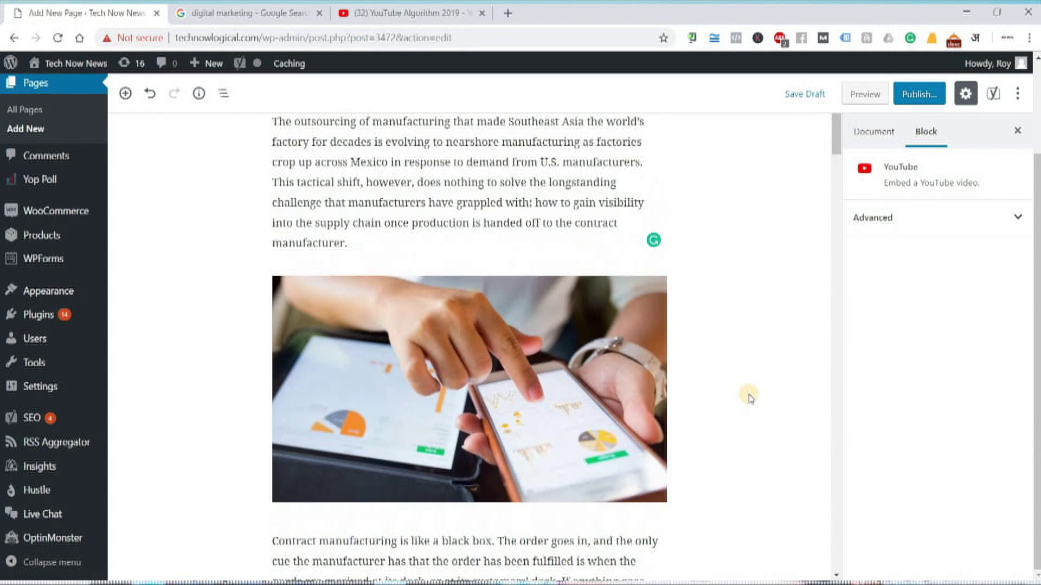
pyautogui.scroll(-7, 748, 399)
pyautogui.scroll(-2, 751, 399)
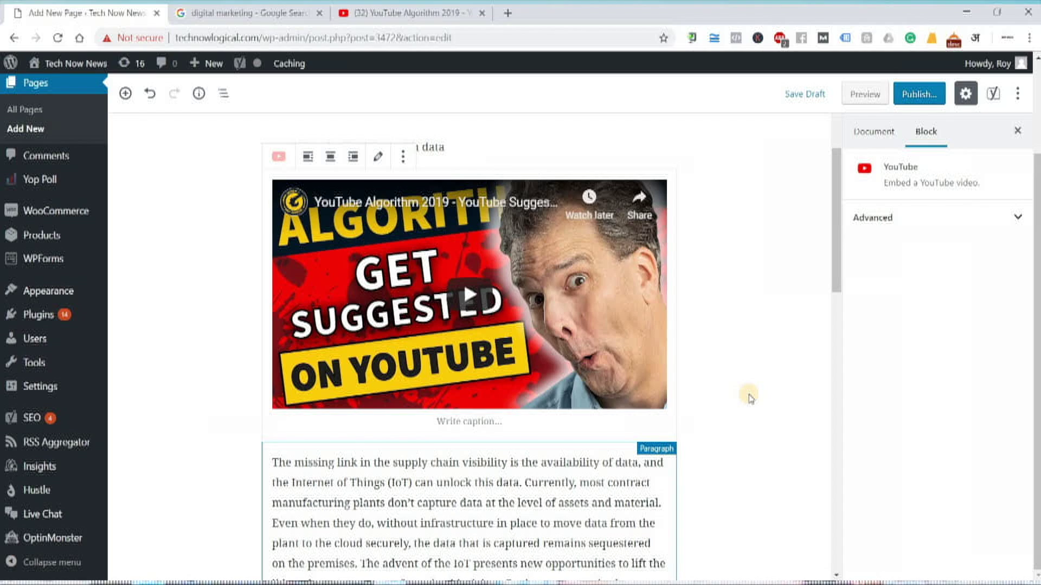
pyautogui.scroll(-10, 749, 399)
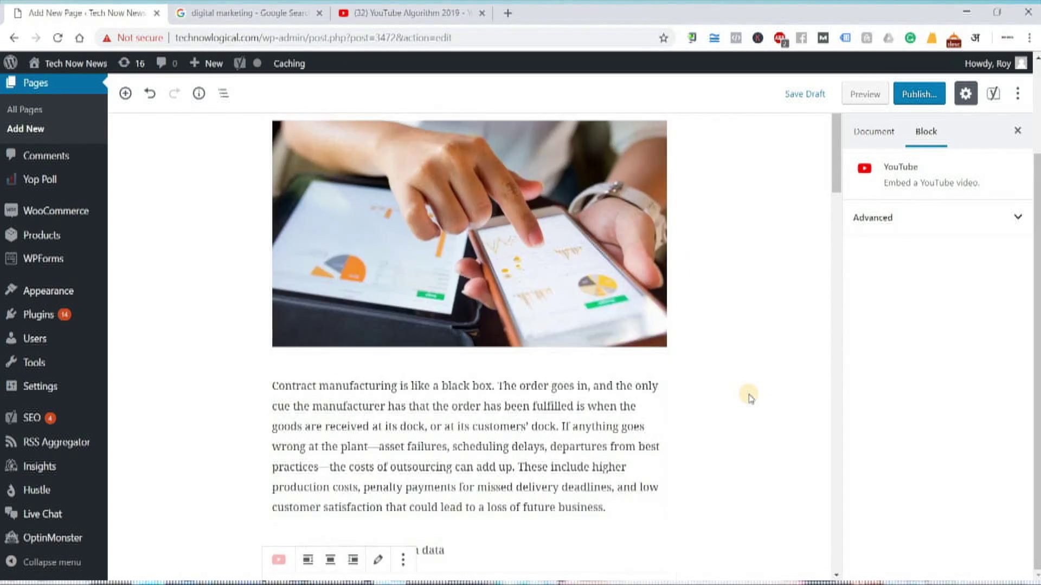
pyautogui.scroll(-15, 749, 398)
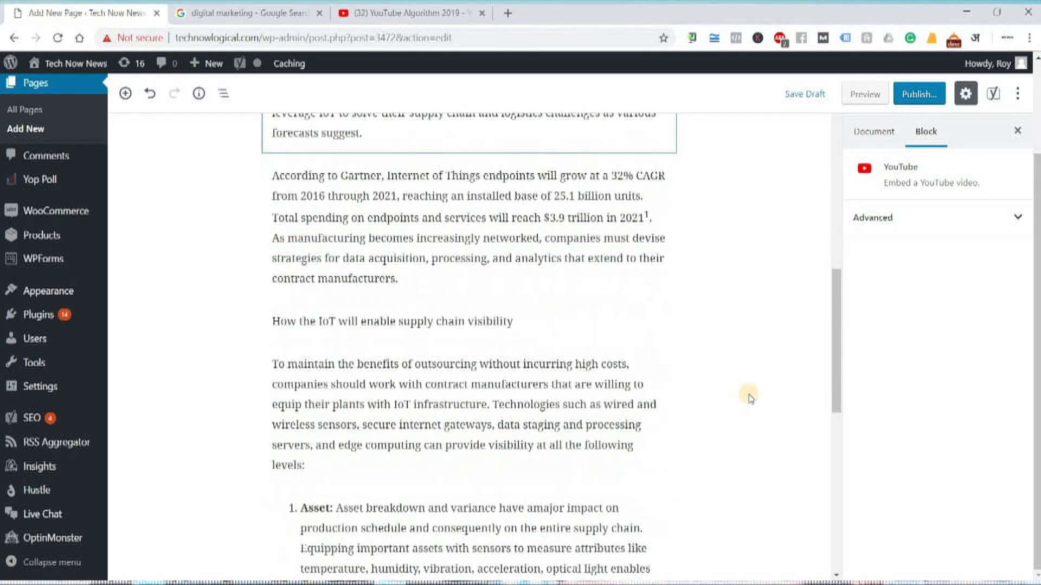
pyautogui.scroll(-4, 750, 398)
pyautogui.scroll(20, 749, 399)
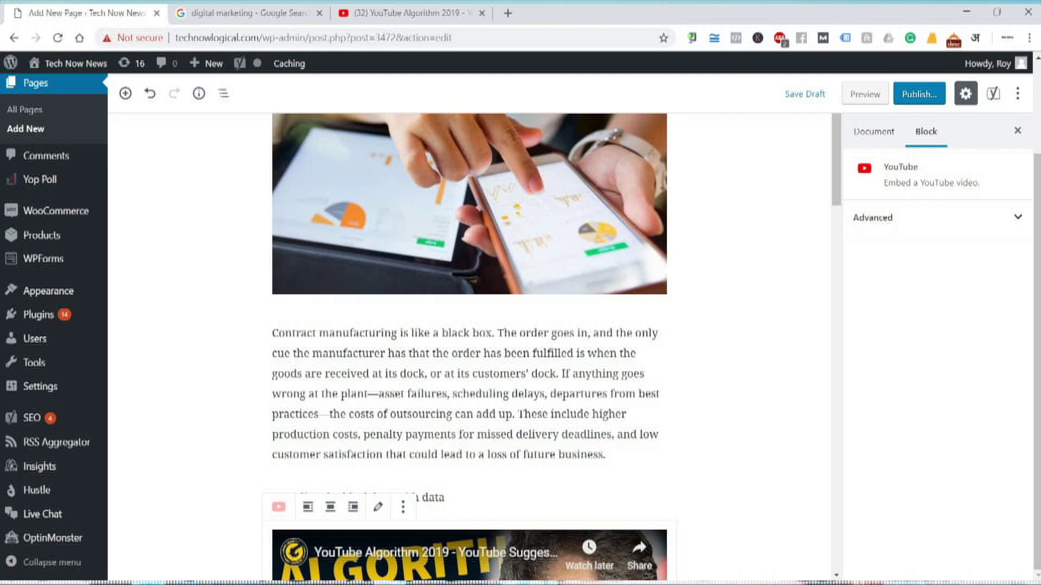
pyautogui.hotkey('alt', 'Tab')
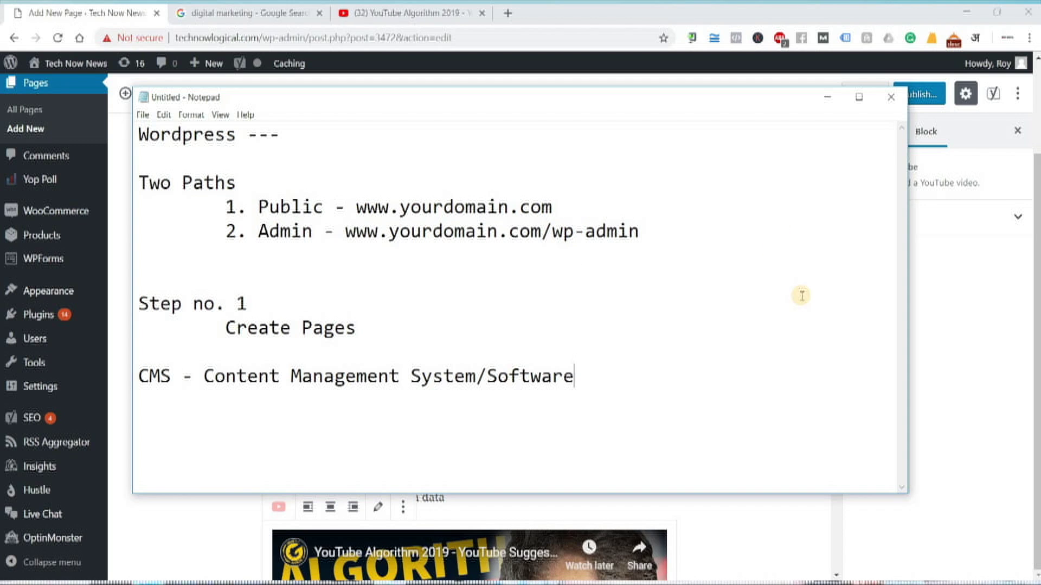
pyautogui.hotkey('alt', 'Tab')
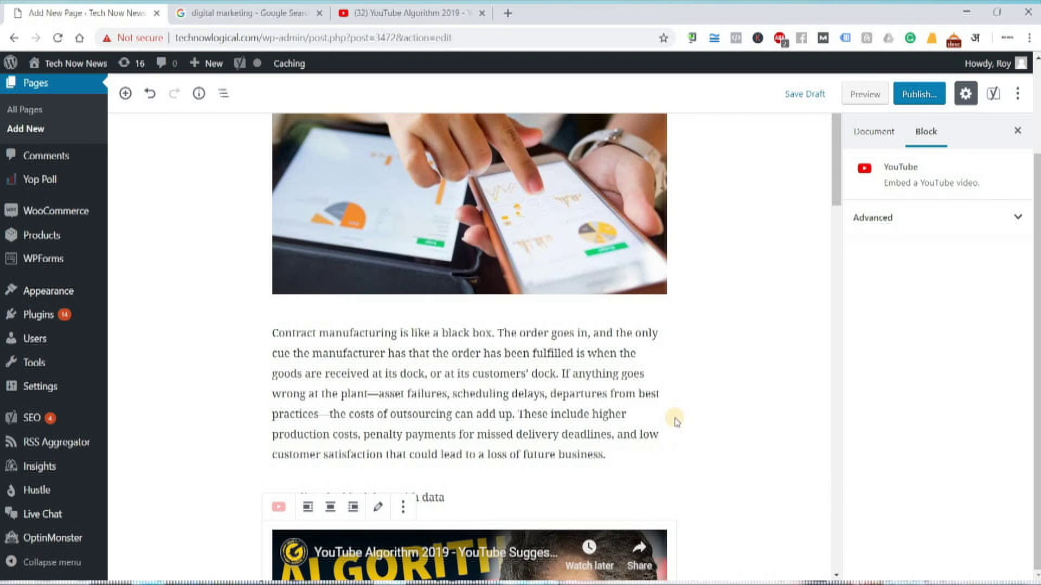
# Preview the About Us page and play the embedded YouTube Algorithm 2019 video
pyautogui.click(863, 95)
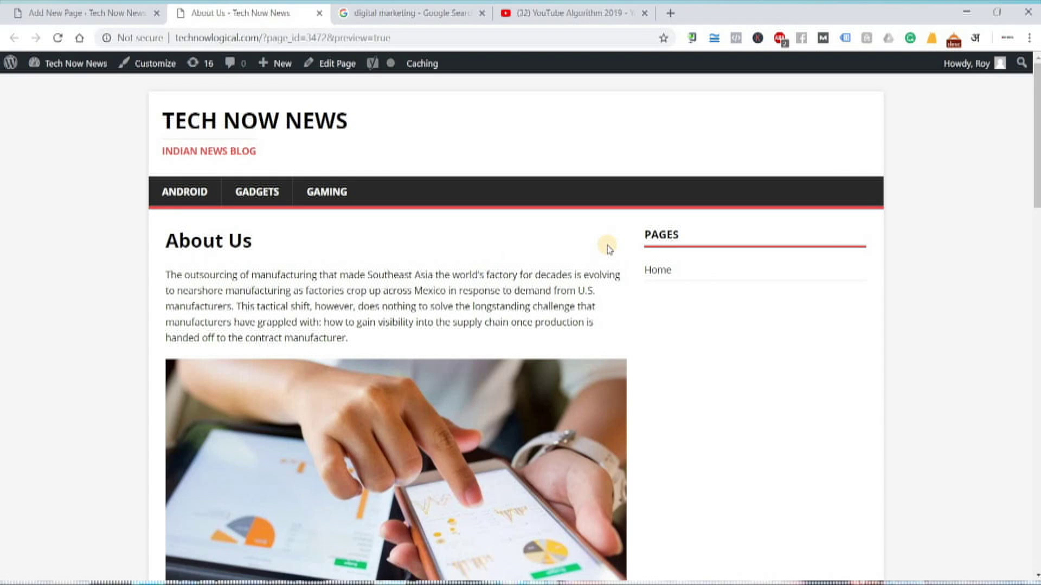
pyautogui.scroll(-4, 627, 298)
pyautogui.scroll(-8, 635, 310)
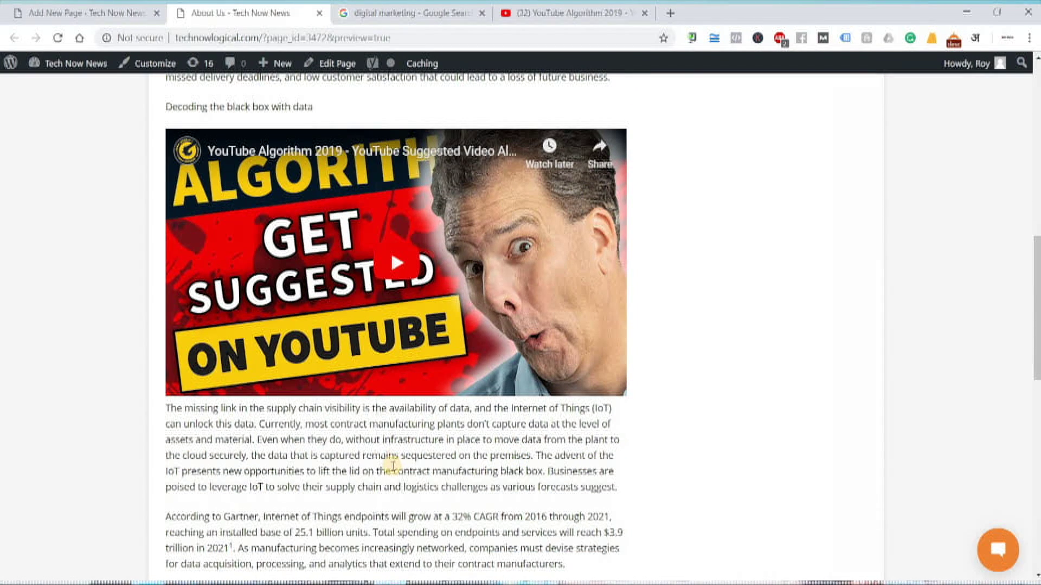
pyautogui.scroll(2, 469, 441)
pyautogui.scroll(1, 469, 441)
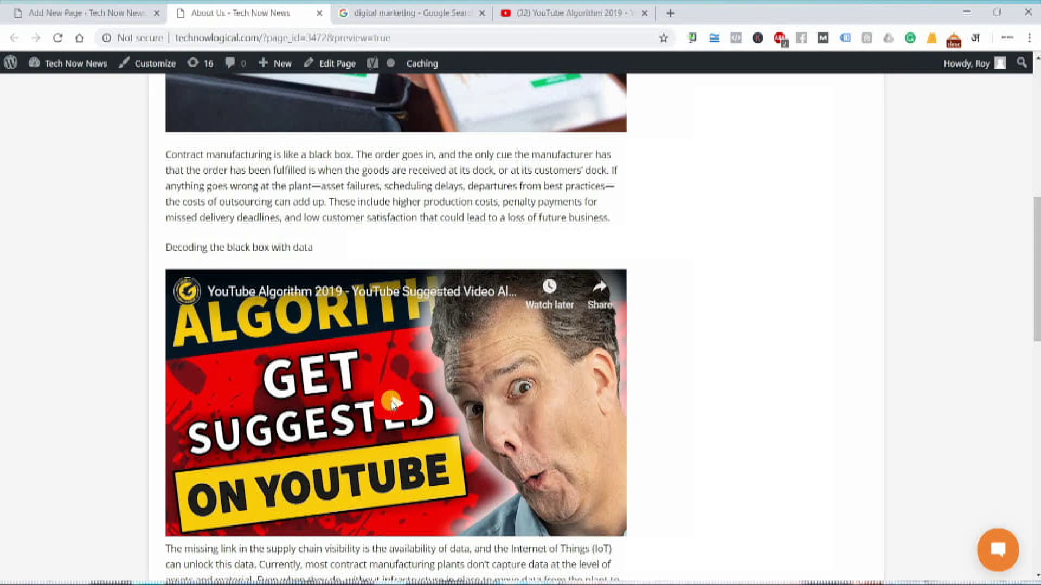
pyautogui.click(392, 403)
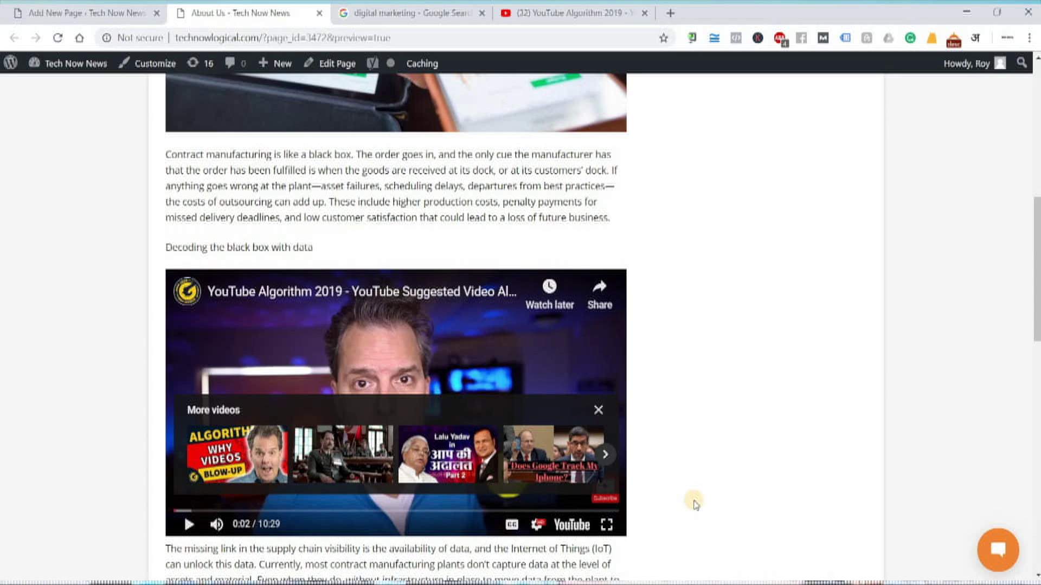
pyautogui.scroll(-10, 695, 505)
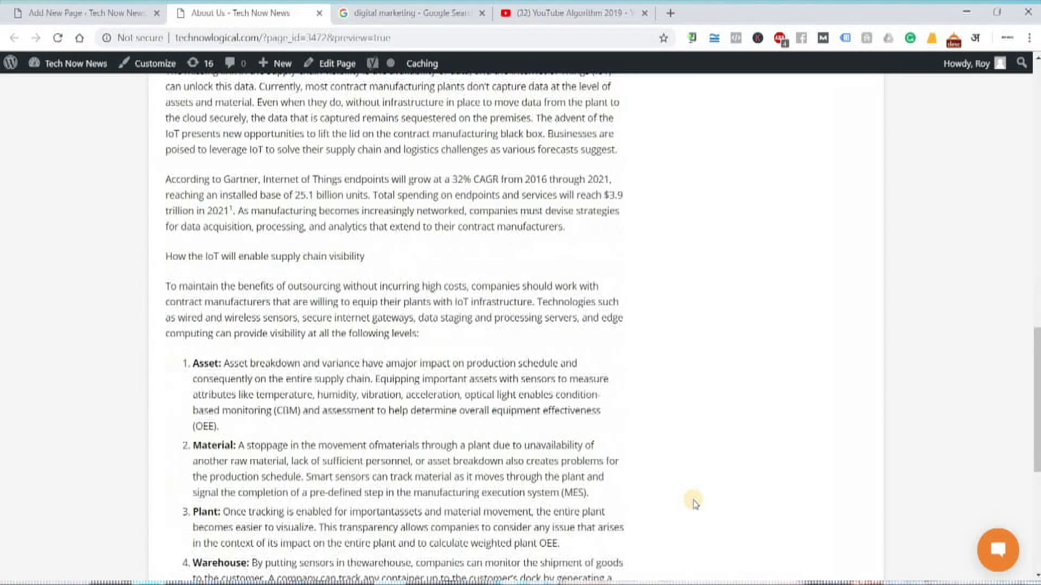
pyautogui.scroll(12, 690, 472)
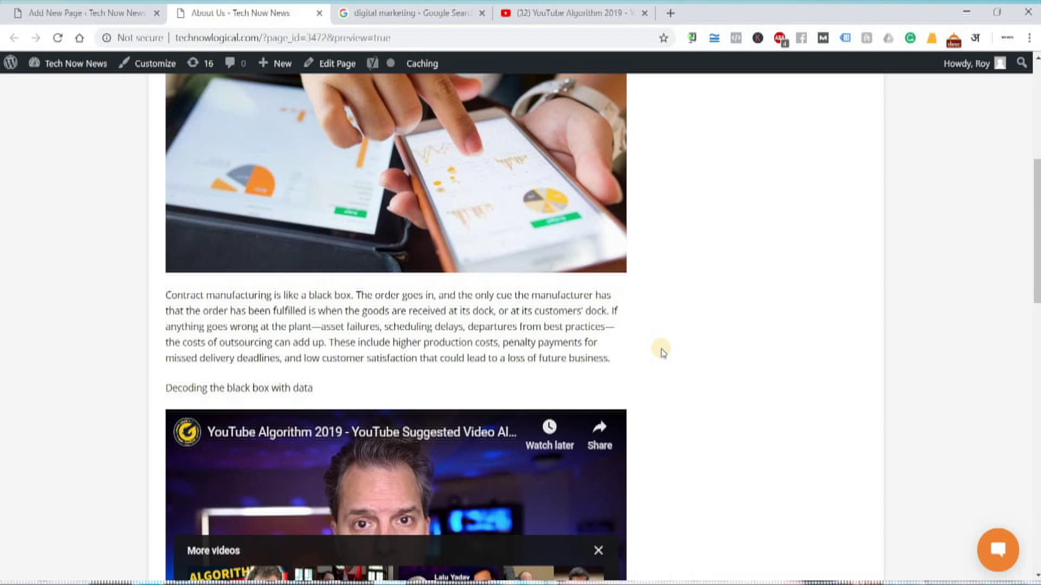
pyautogui.scroll(-5, 700, 441)
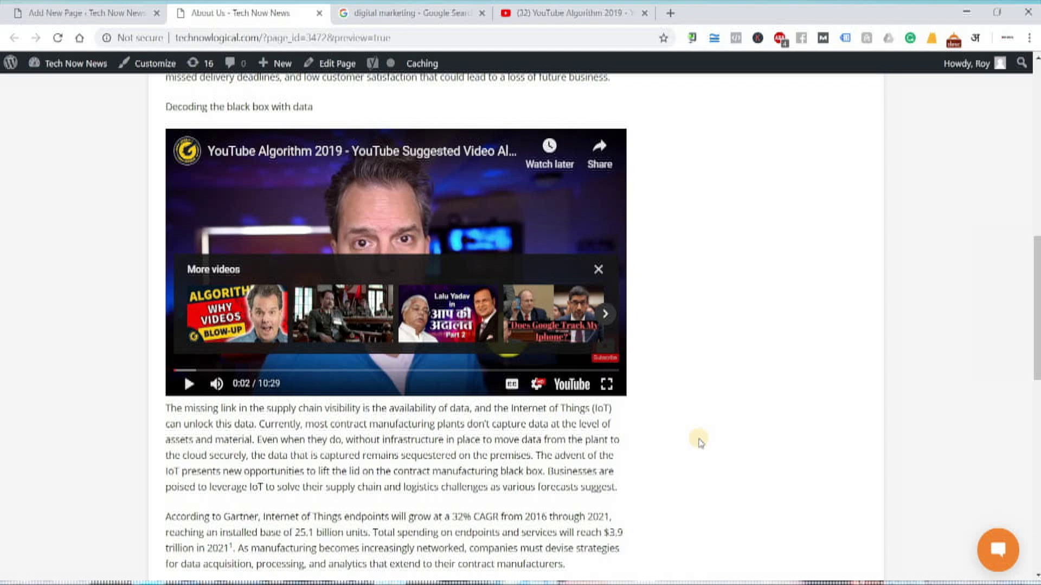
pyautogui.scroll(6, 128, 116)
pyautogui.hotkey('ctrl', 'shift', 'Tab')
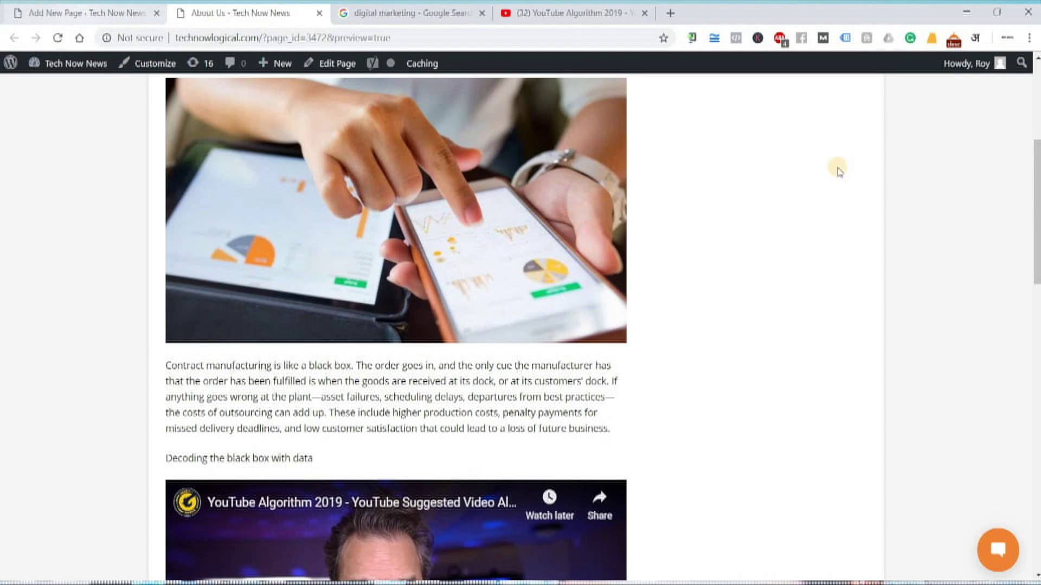
# Publish the About Us page and show the All Pages list
pyautogui.click(918, 94)
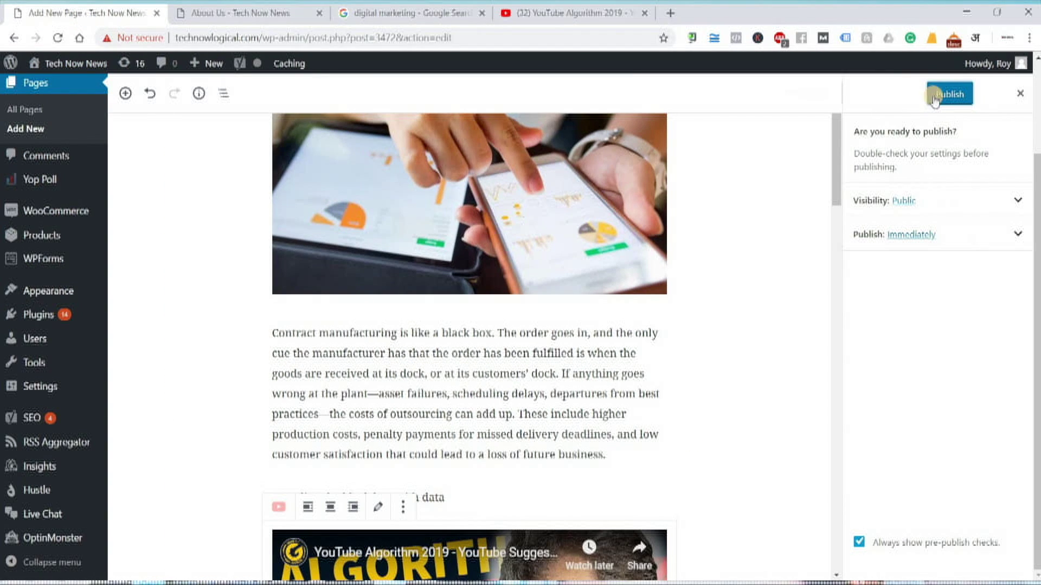
pyautogui.click(950, 95)
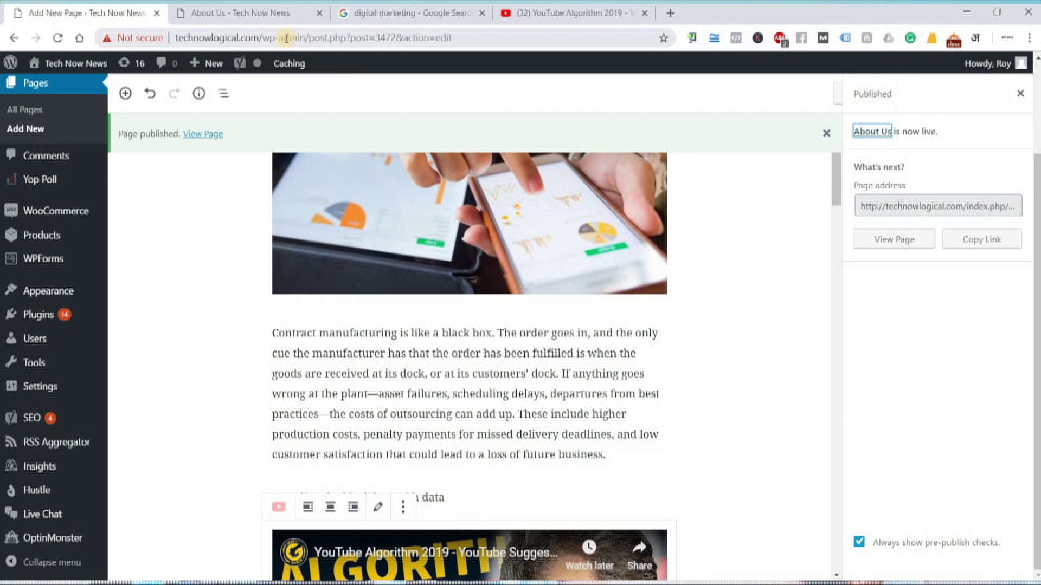
pyautogui.click(35, 111)
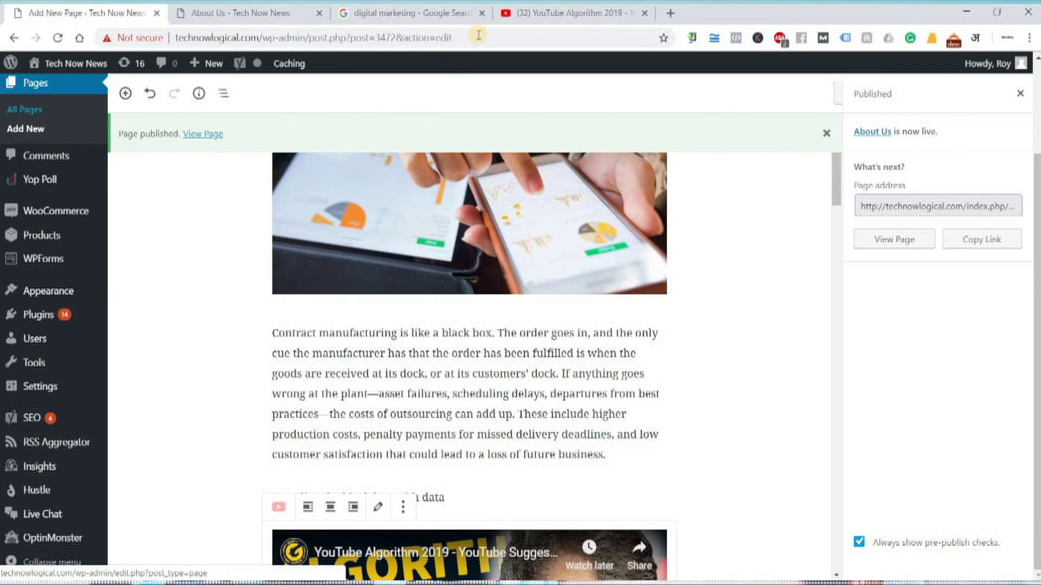
# Close the YouTube video, Google search and About Us preview tabs
pyautogui.click(644, 12)
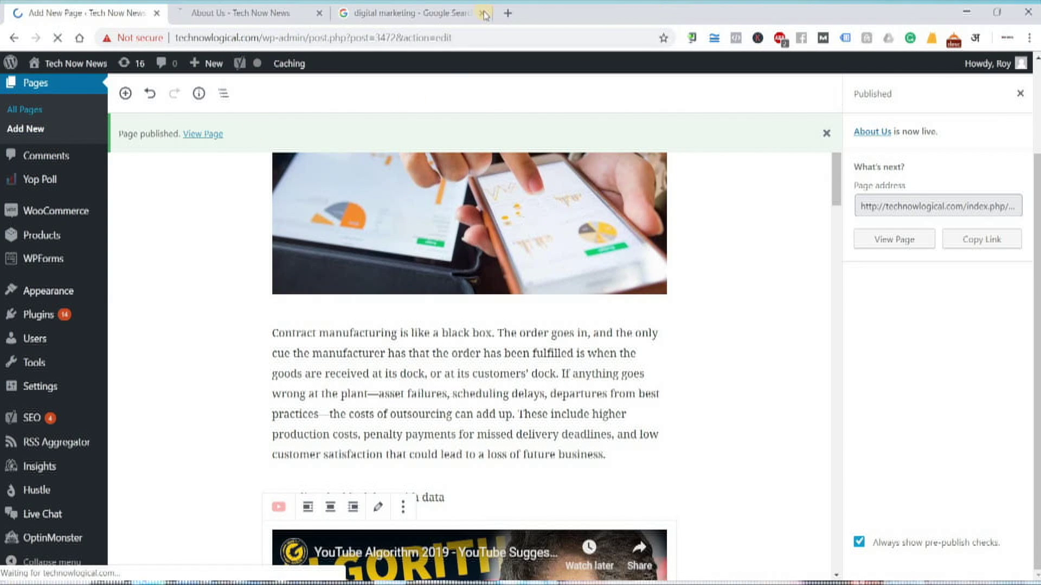
pyautogui.click(483, 14)
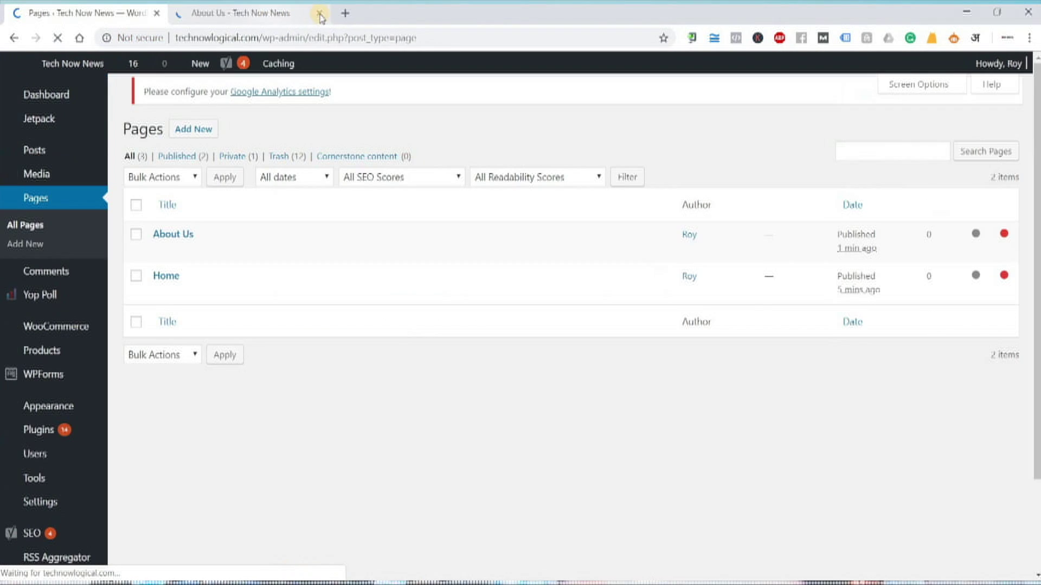
pyautogui.click(320, 17)
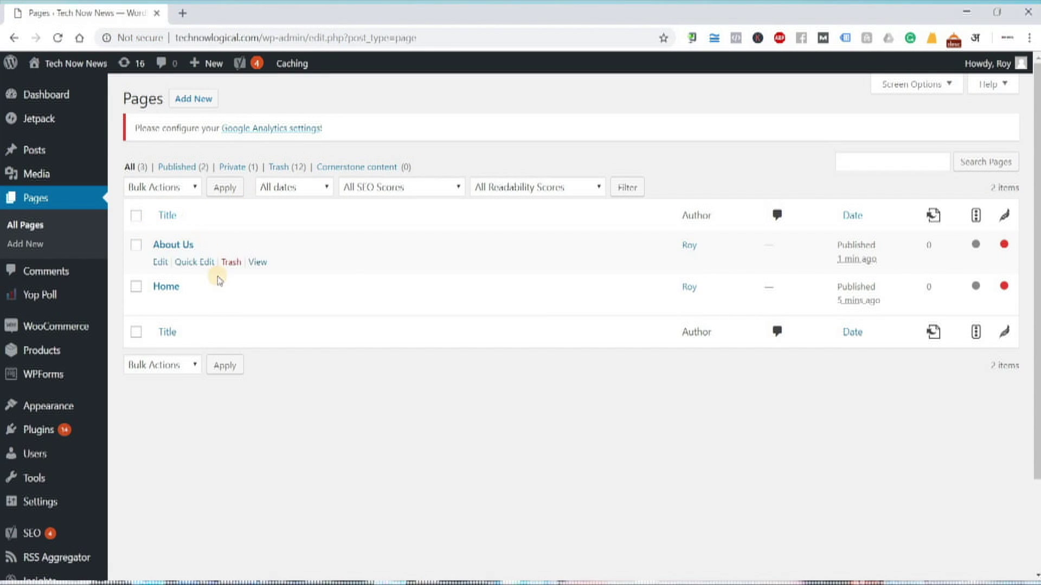
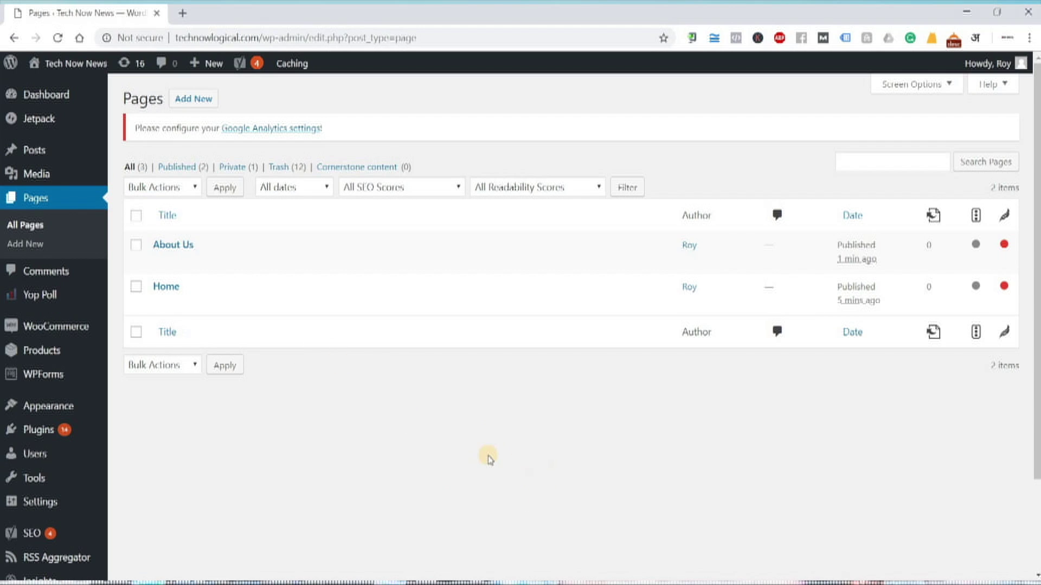
# Insert 'Create' before 'Menus' on the Step no. 2 line of the Notepad notes
pyautogui.hotkey('alt', 'Tab')
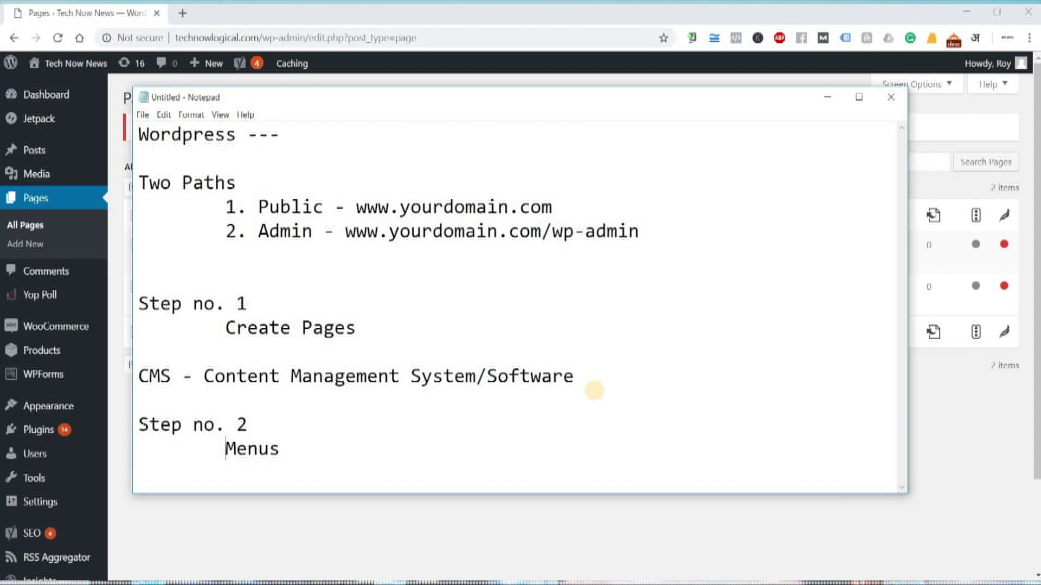
pyautogui.write('Create')
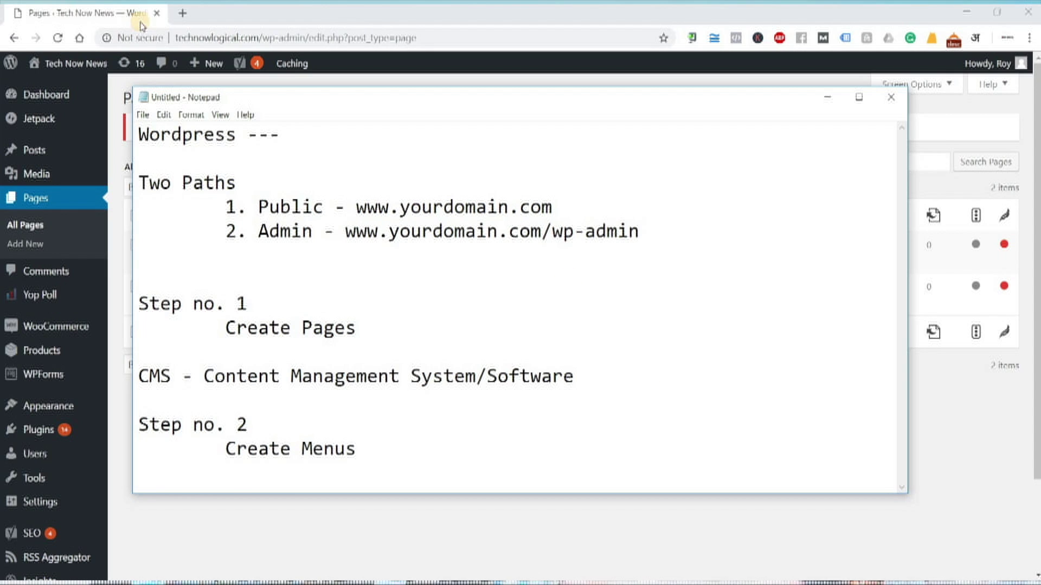
pyautogui.click(182, 13)
pyautogui.write('wip')
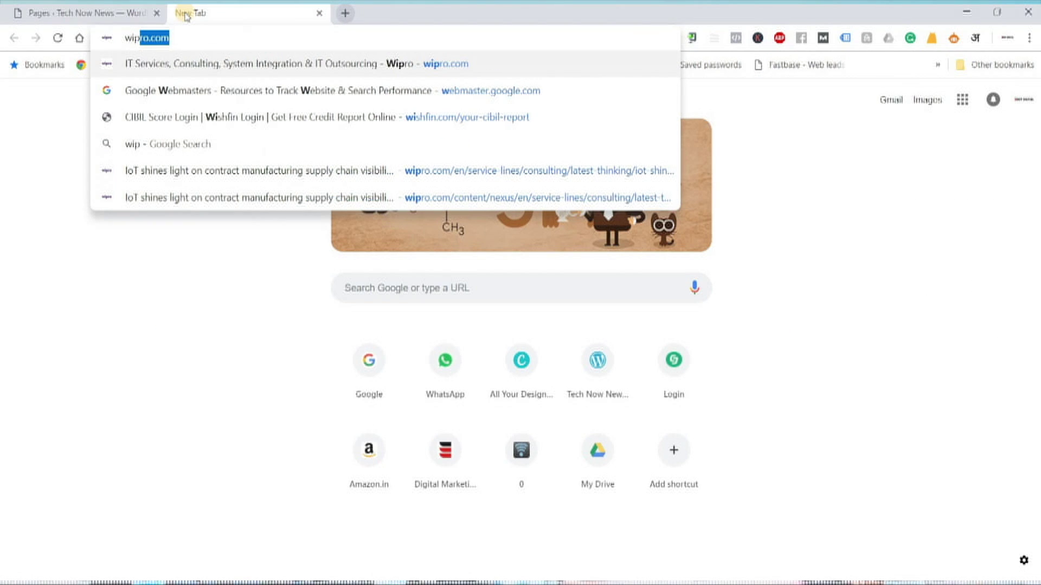
pyautogui.press('Return')
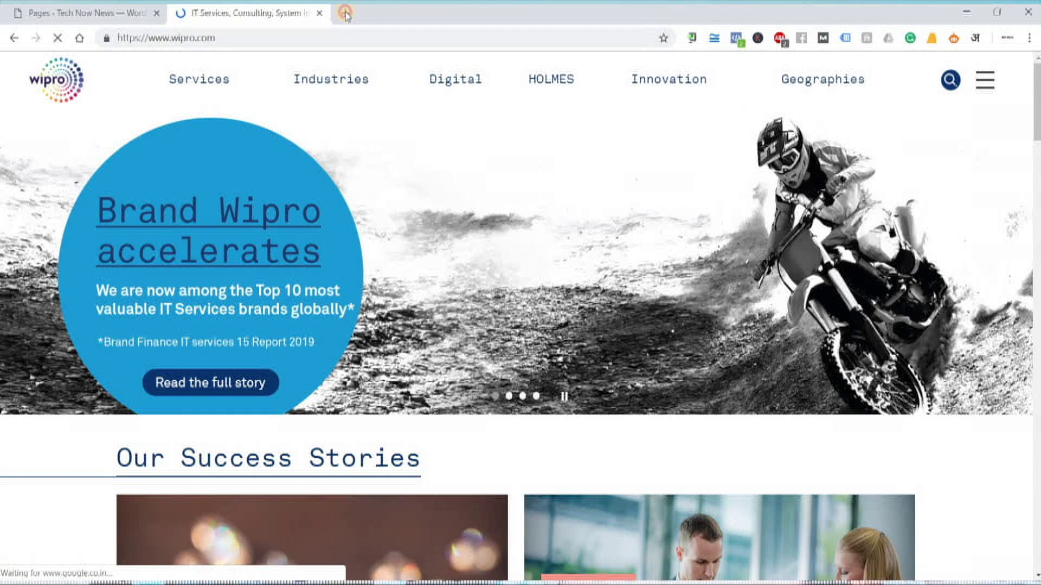
pyautogui.click(344, 13)
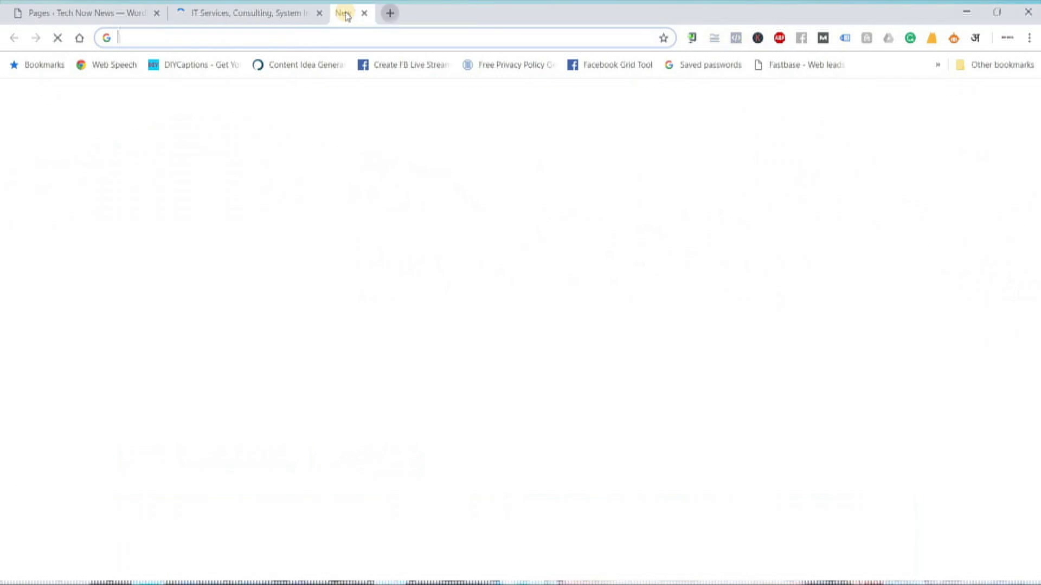
pyautogui.write('site:')
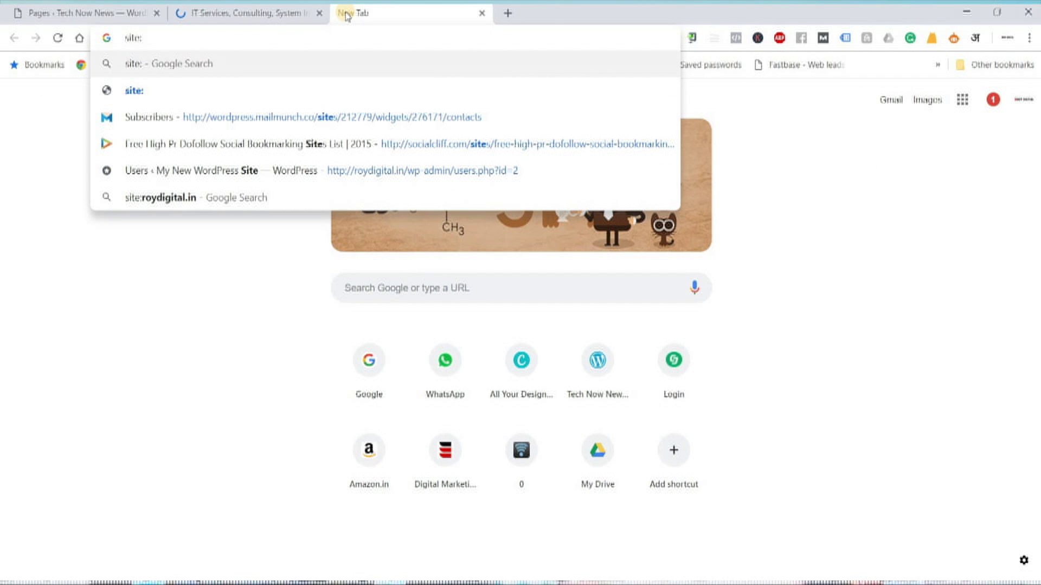
pyautogui.write('www.wir')
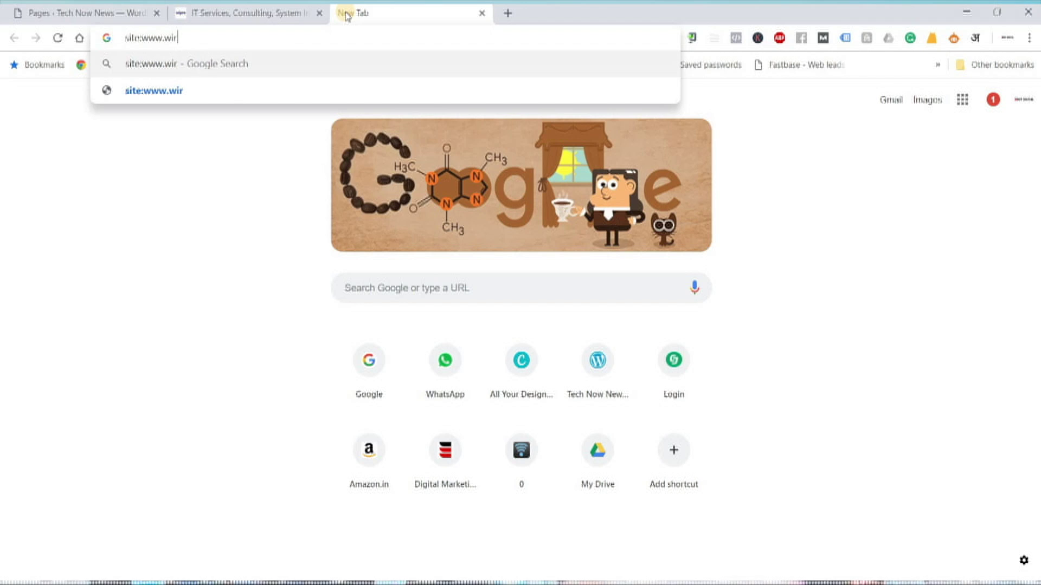
pyautogui.press('BackSpace')
pyautogui.write('pro.com')
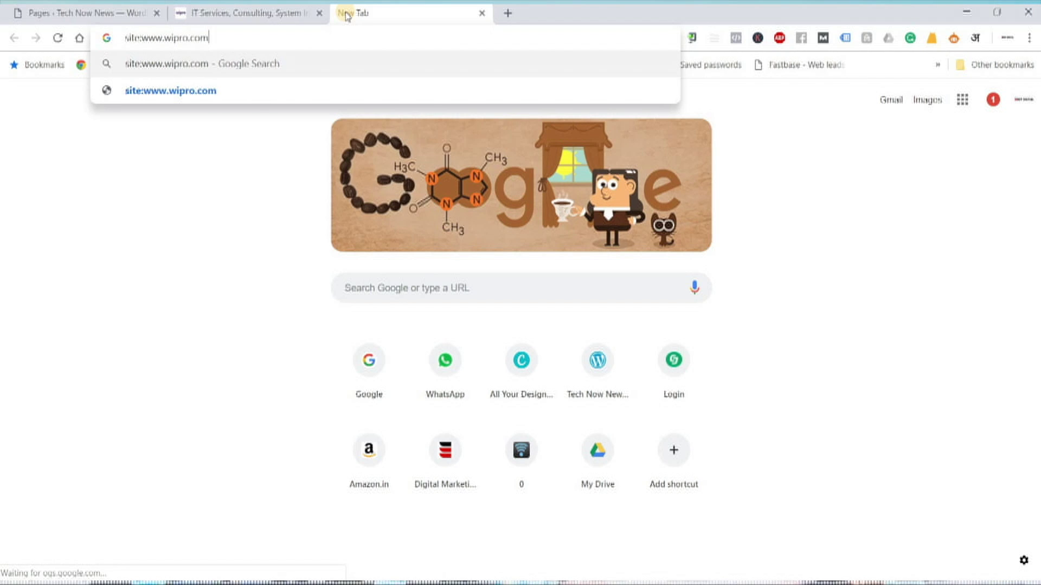
pyautogui.press('Return')
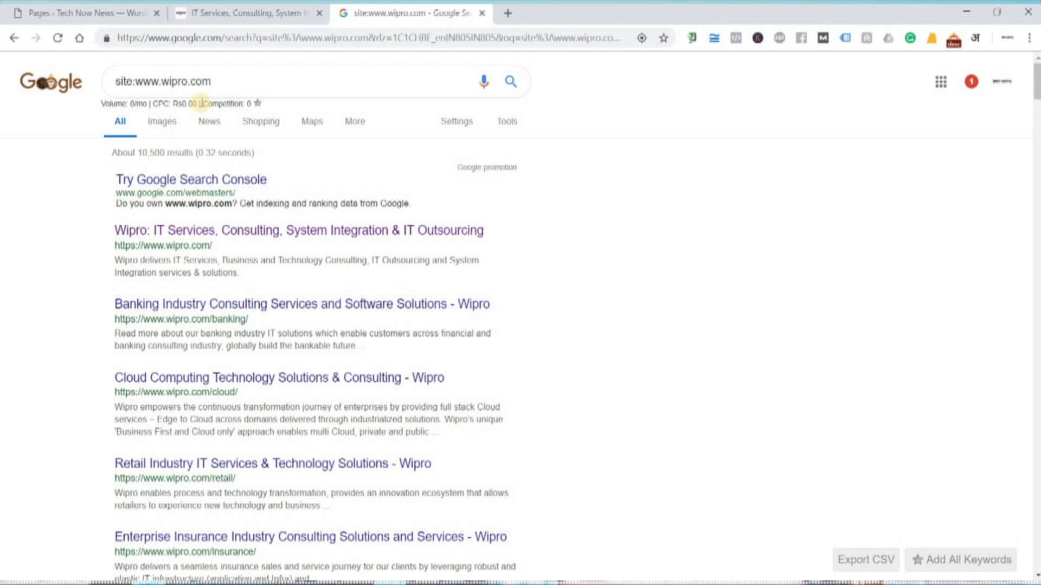
# Close the Google tab and go through the Services, Industries and Innovation menus to the HOLMES page
pyautogui.click(482, 13)
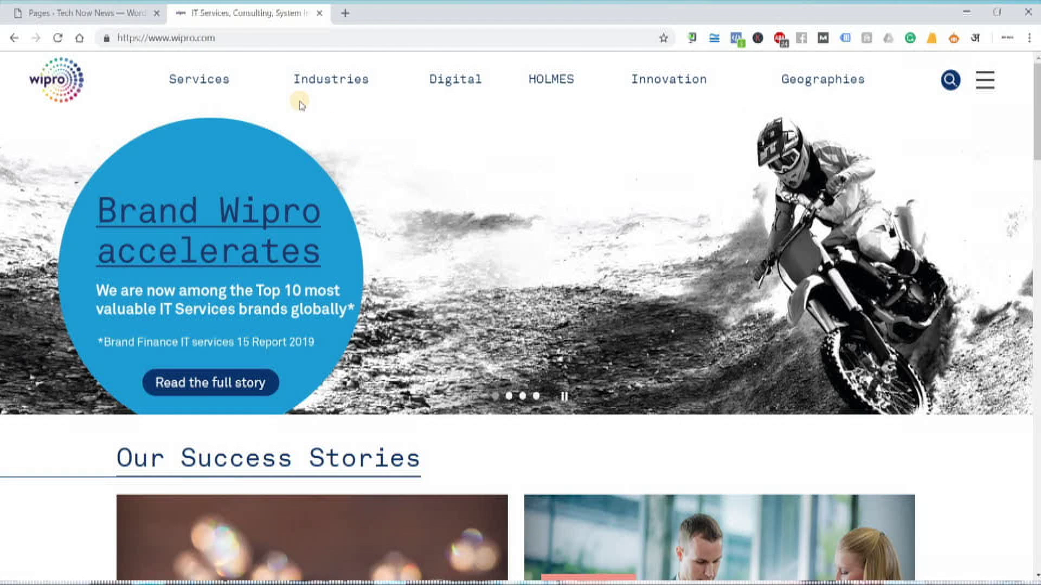
pyautogui.click(208, 80)
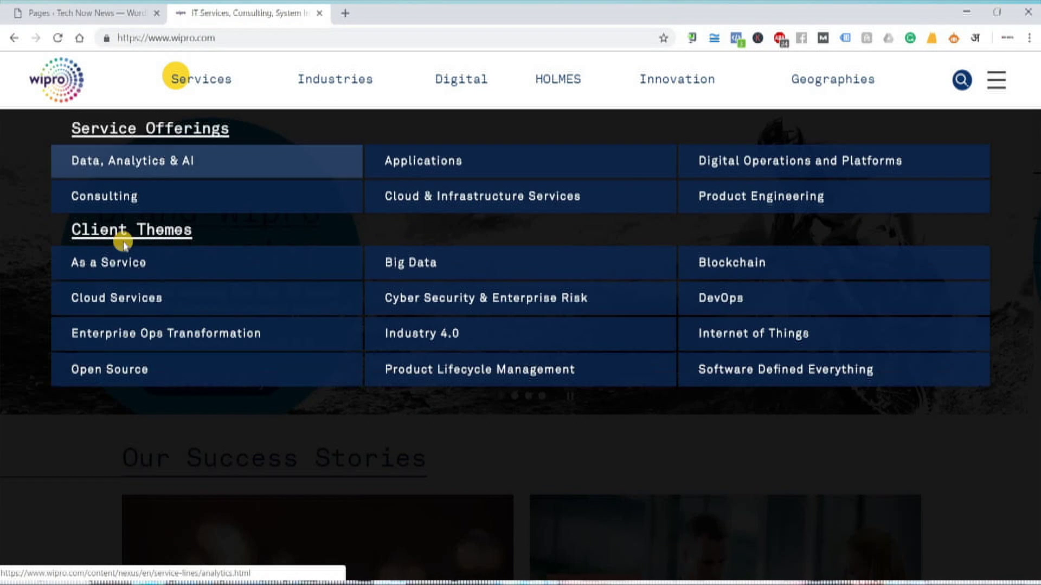
pyautogui.click(355, 80)
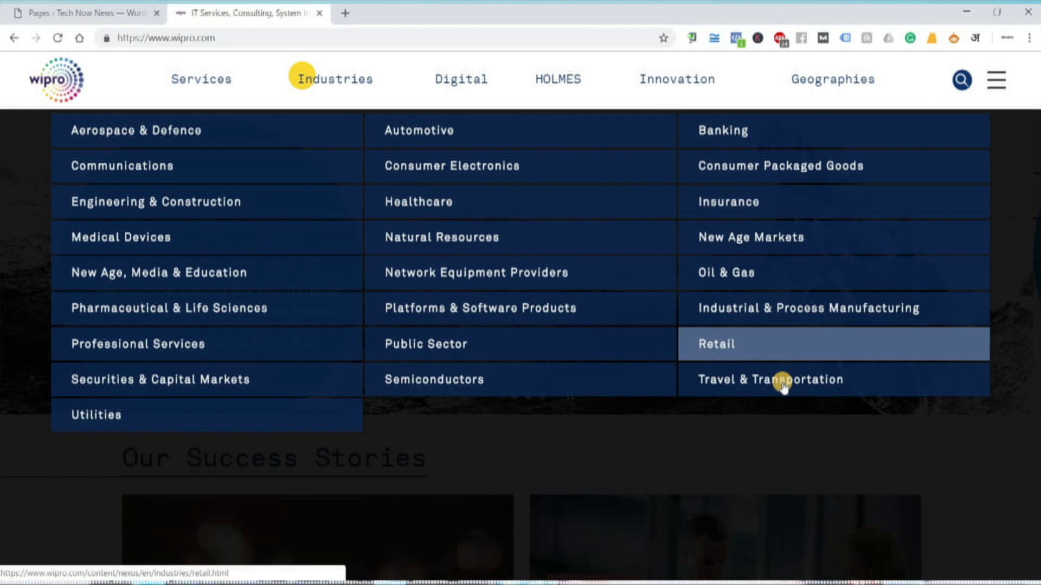
pyautogui.click(645, 77)
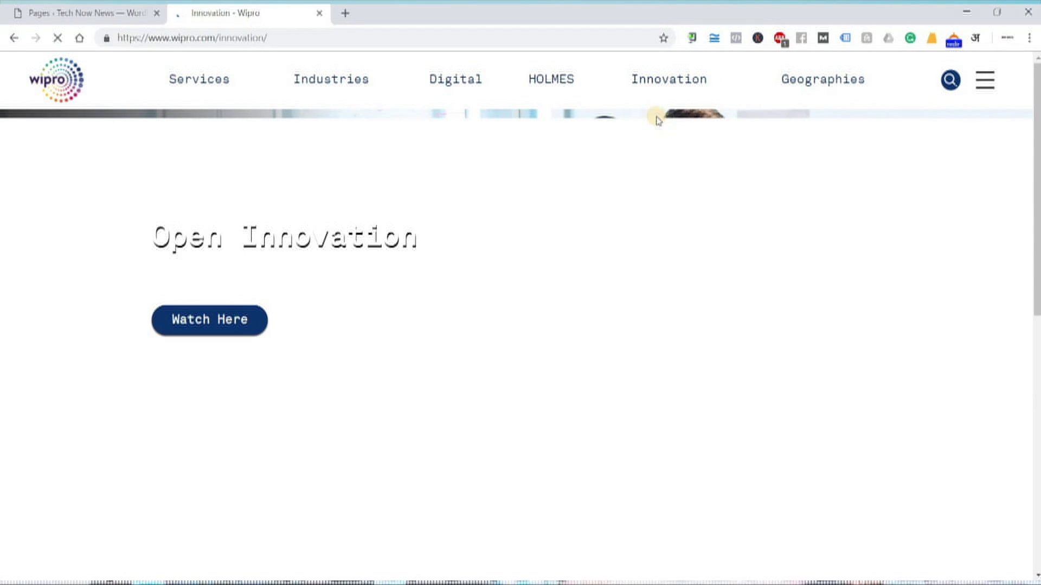
pyautogui.click(550, 81)
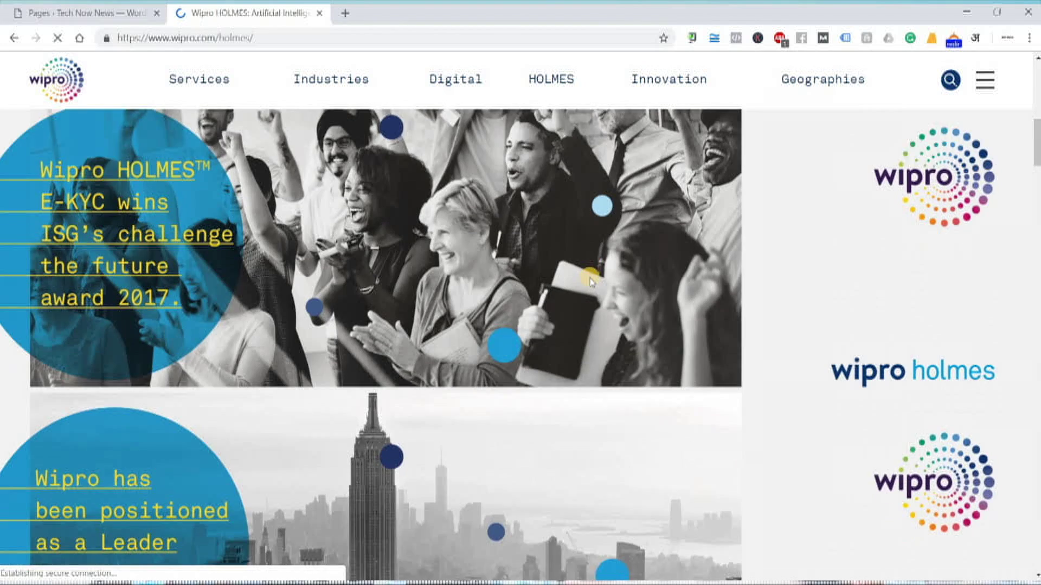
# Scroll the HOLMES page, open its industries list, then return to the Notepad notes
pyautogui.scroll(-15, 591, 279)
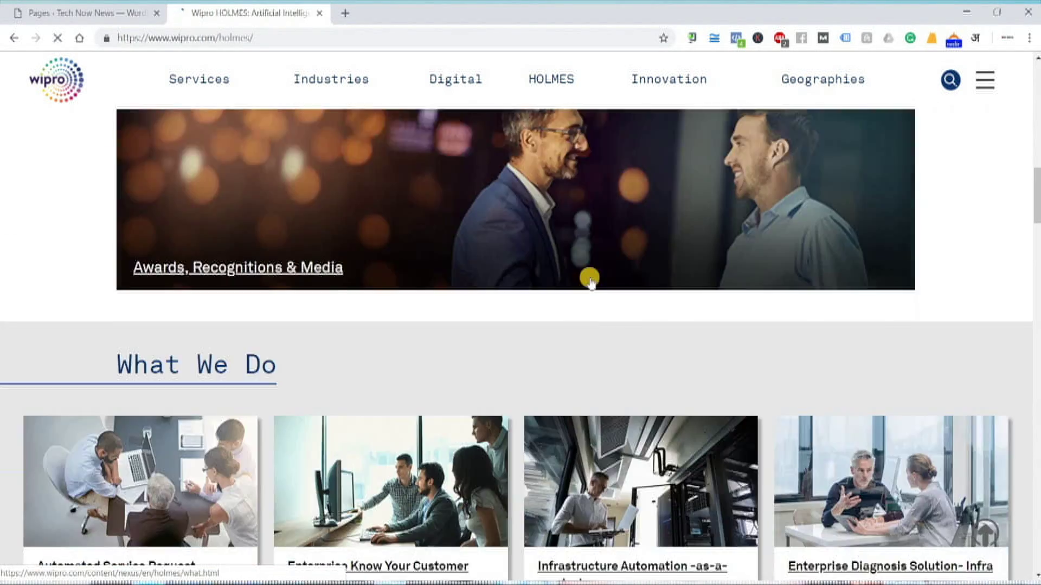
pyautogui.scroll(6, 591, 281)
pyautogui.scroll(10, 591, 277)
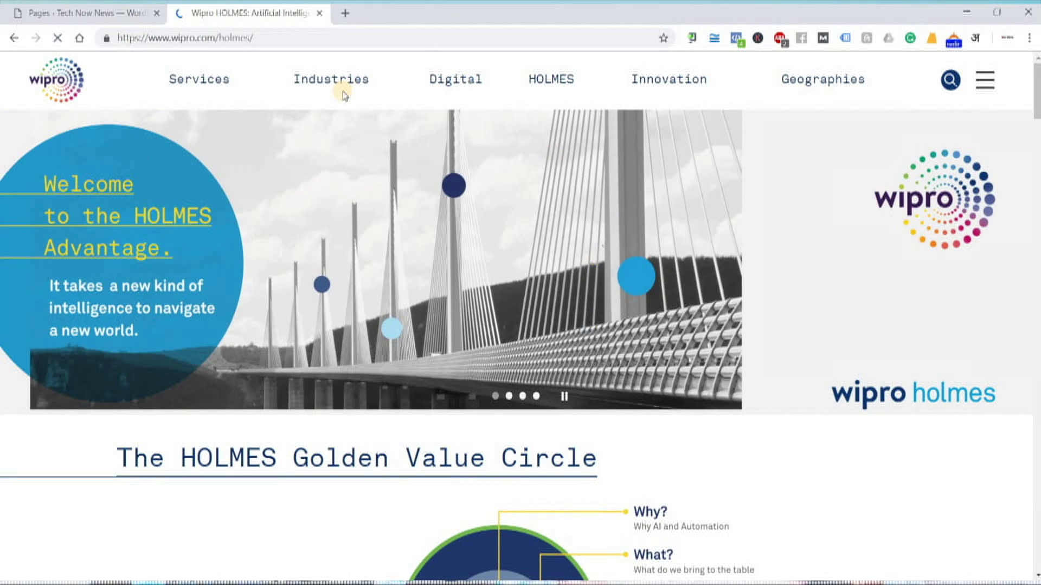
pyautogui.click(302, 77)
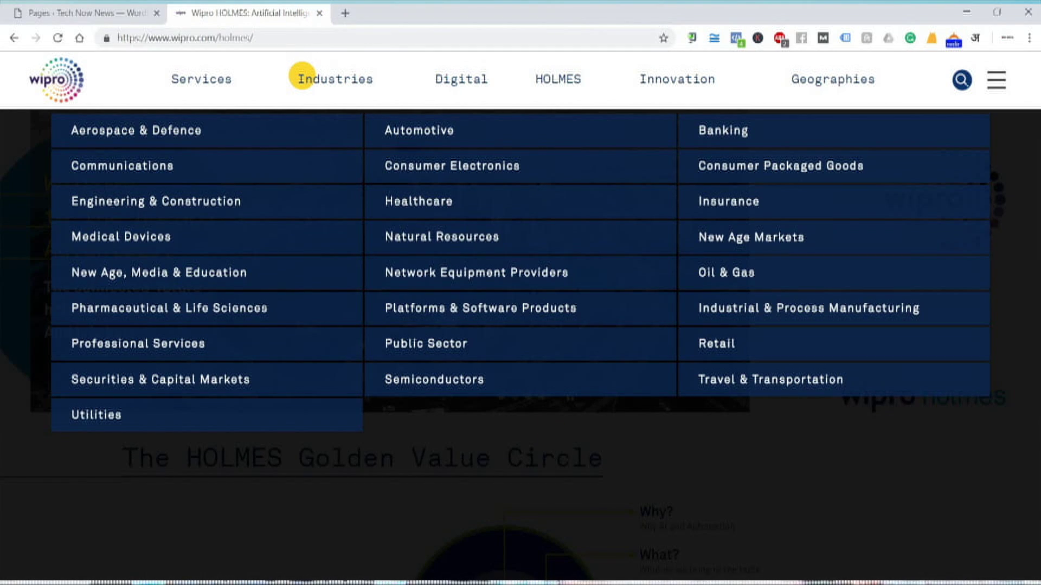
pyautogui.hotkey('alt', 'Tab')
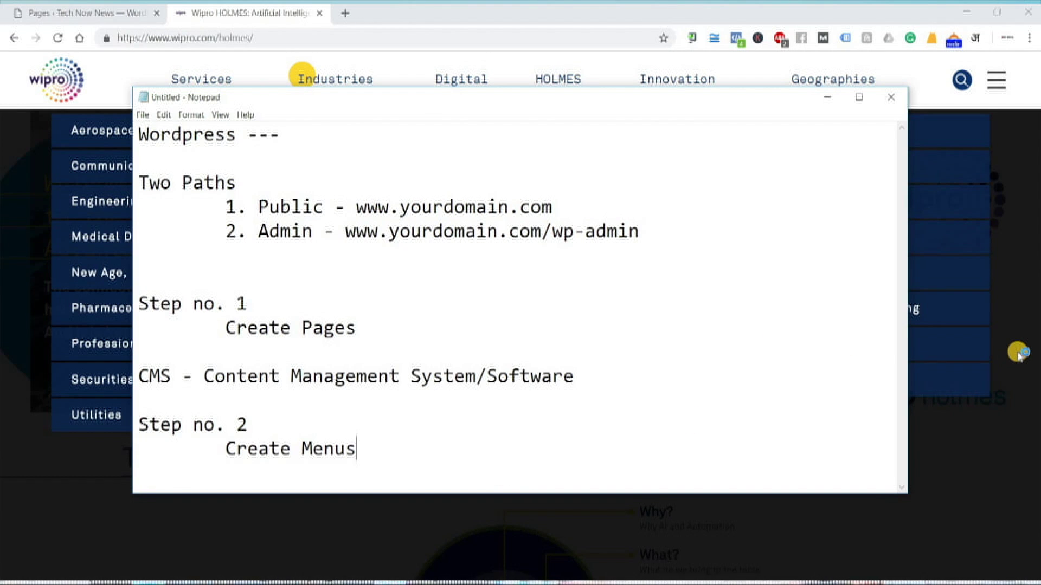
# Return to the HOLMES page, opening and closing its side menu twice and scrolling through it
pyautogui.hotkey('alt', 'Tab')
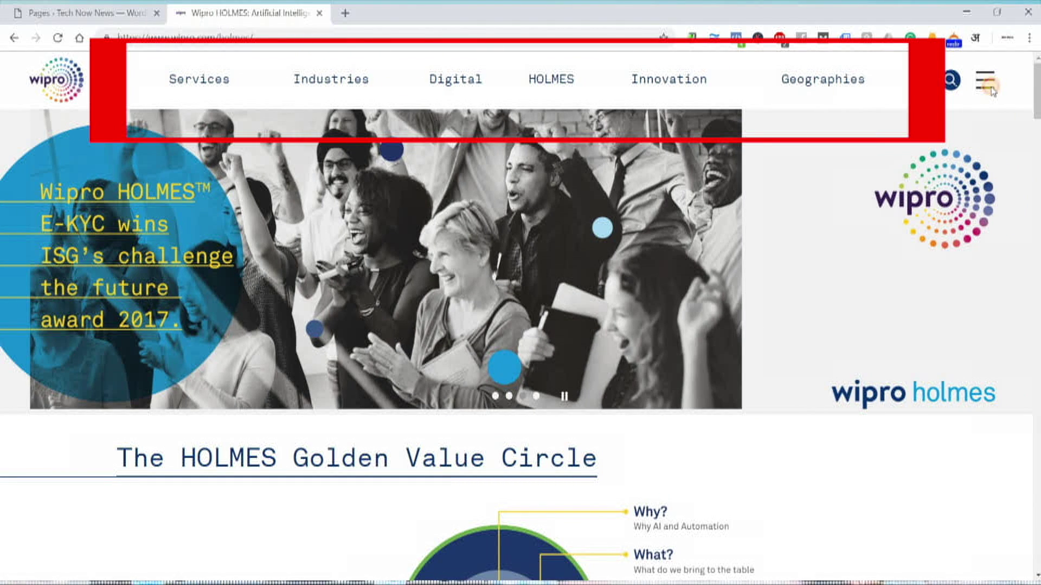
pyautogui.click(986, 82)
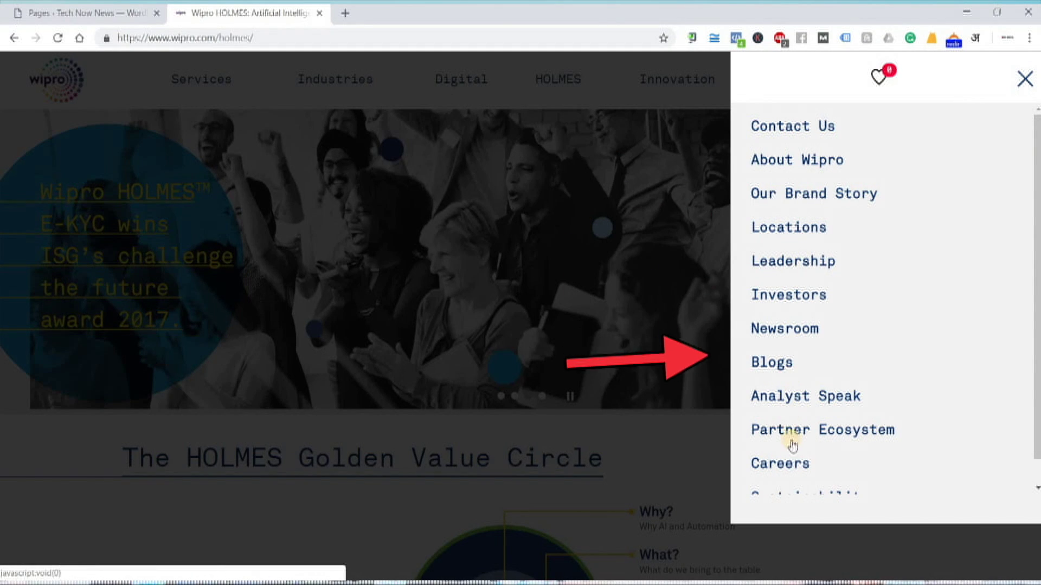
pyautogui.scroll(-2, 825, 367)
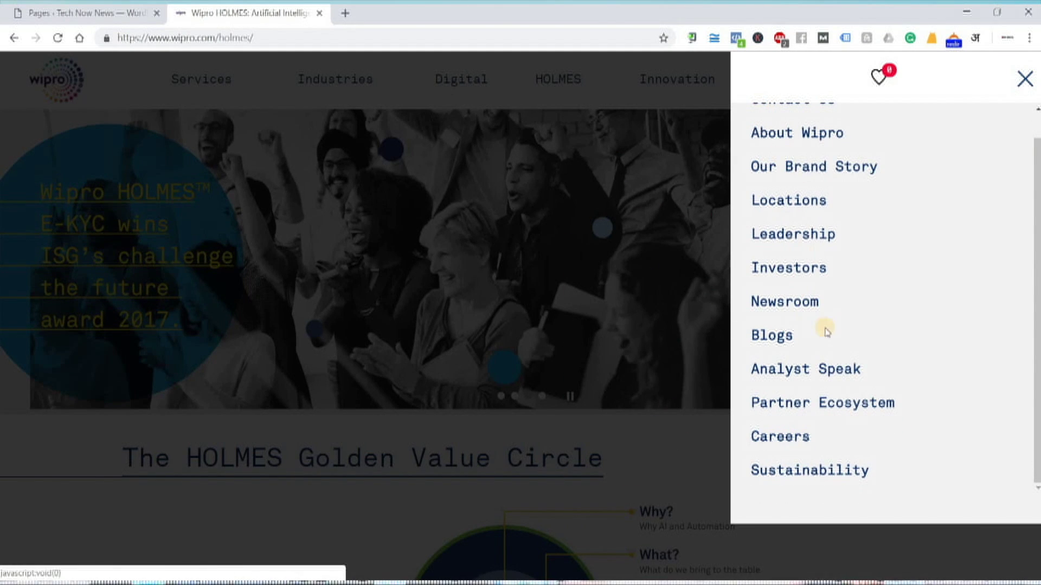
pyautogui.click(266, 78)
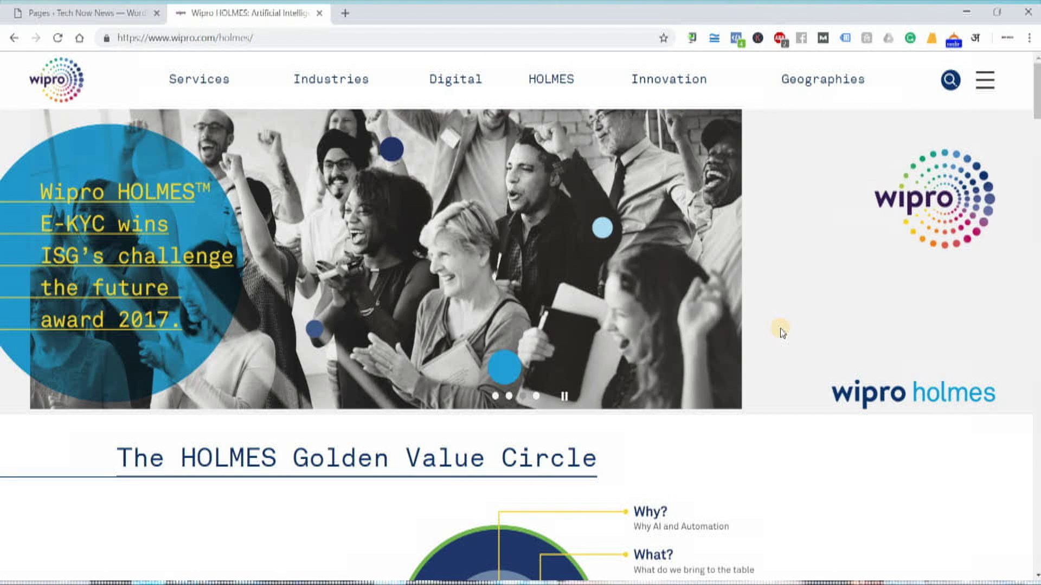
pyautogui.scroll(-10, 824, 295)
pyautogui.scroll(-15, 273, 302)
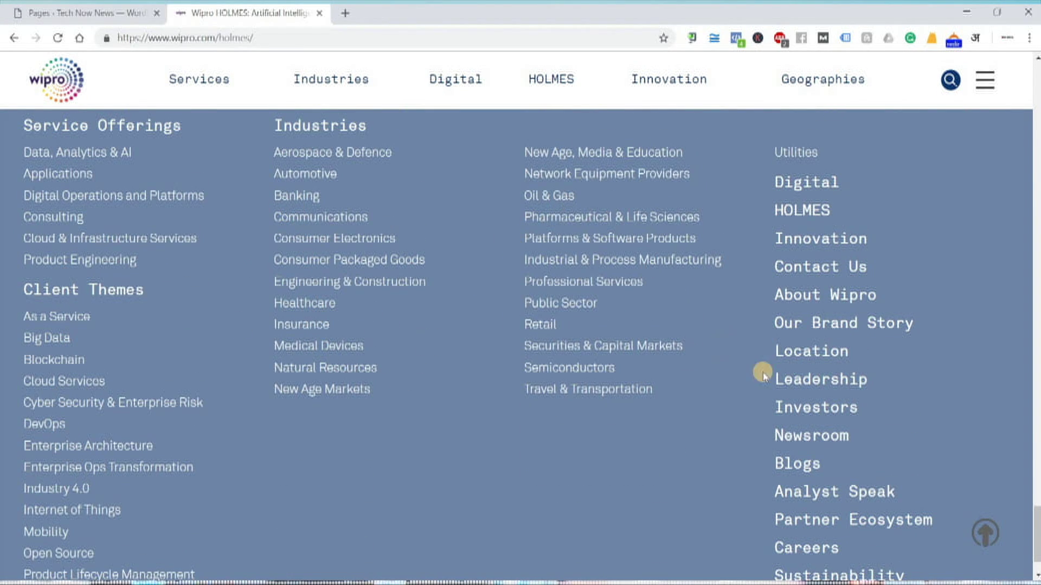
pyautogui.scroll(5, 857, 390)
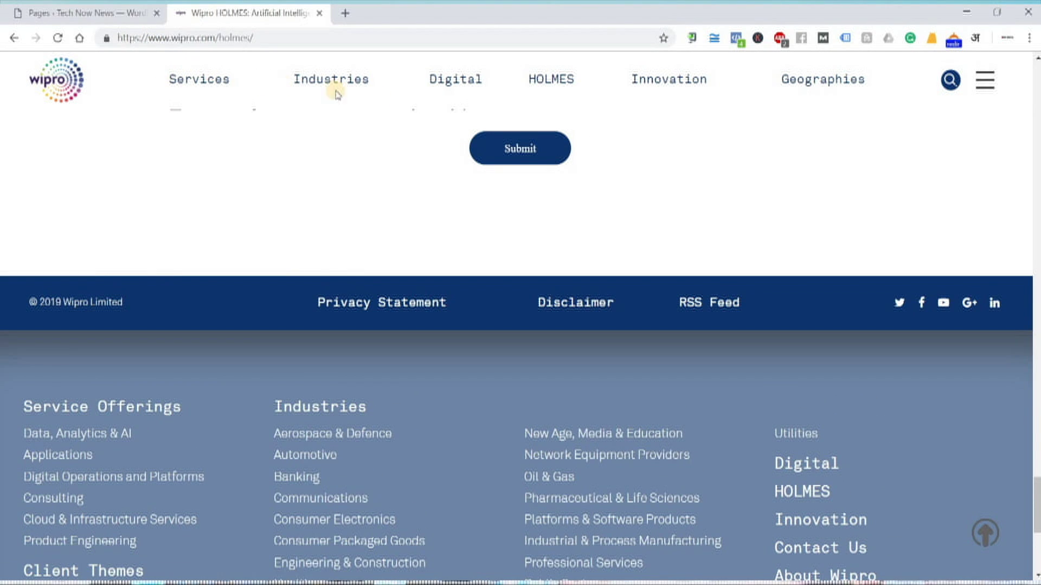
pyautogui.click(985, 81)
pyautogui.click(184, 358)
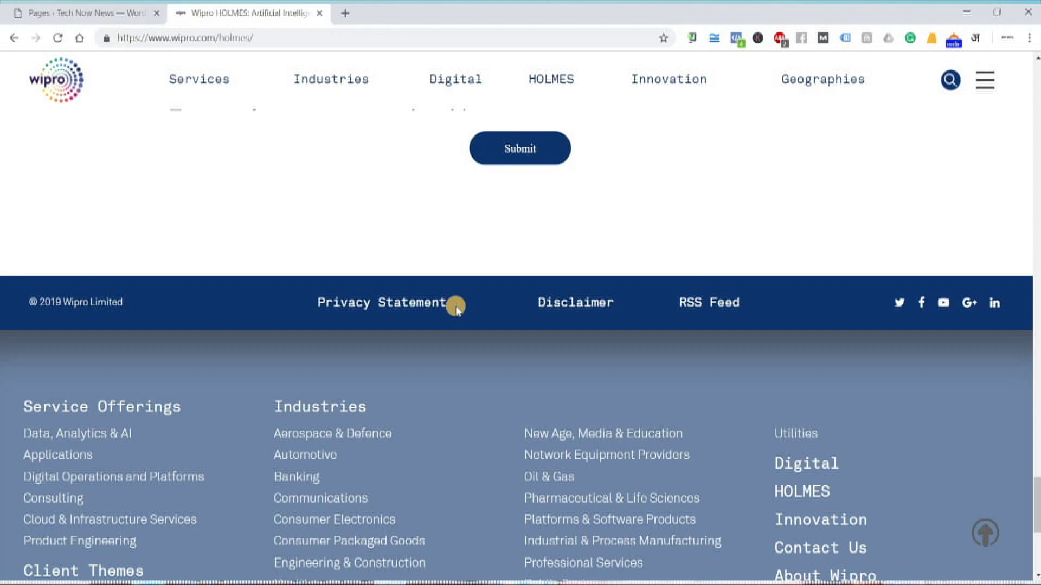
pyautogui.scroll(1, 481, 415)
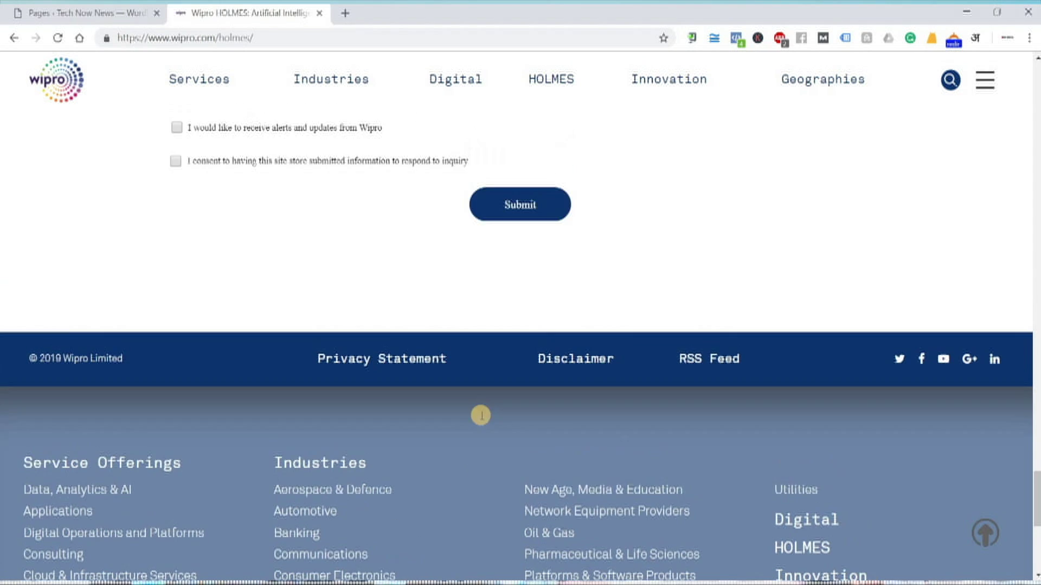
pyautogui.scroll(15, 480, 415)
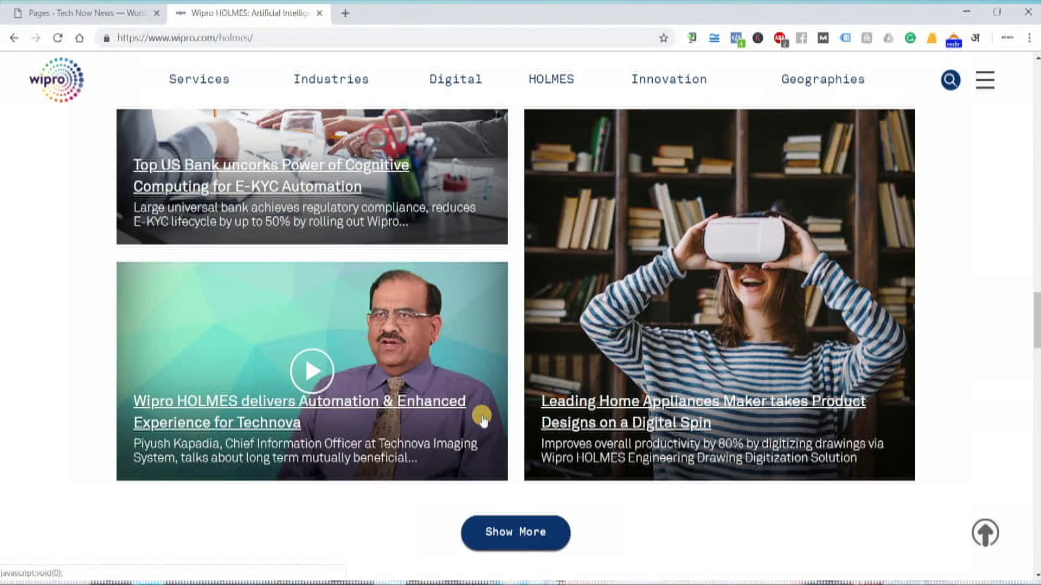
# Open and close the HOLMES side menu twice, then scroll down to the contact form
pyautogui.scroll(15, 483, 422)
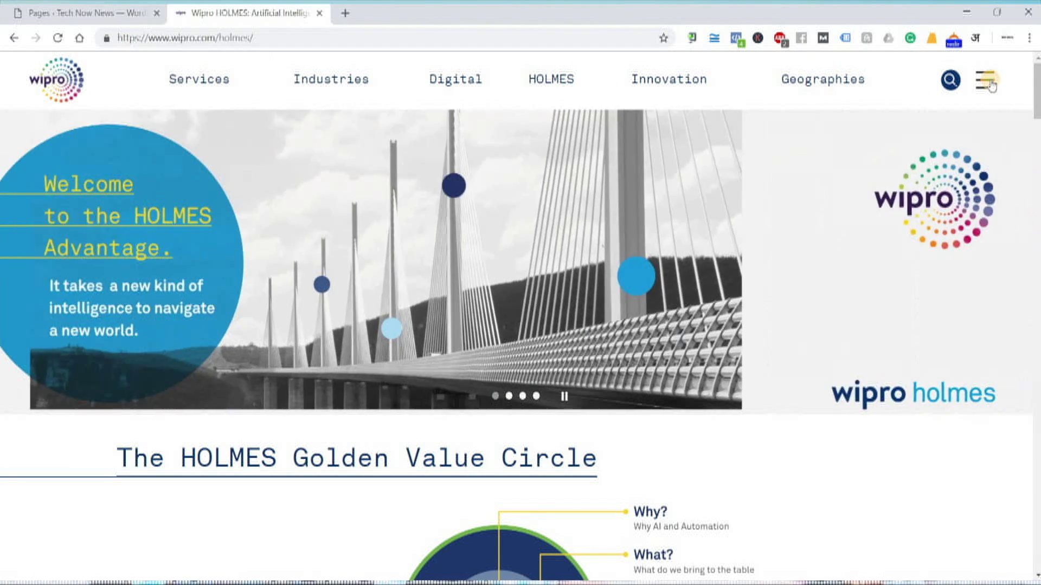
pyautogui.click(990, 82)
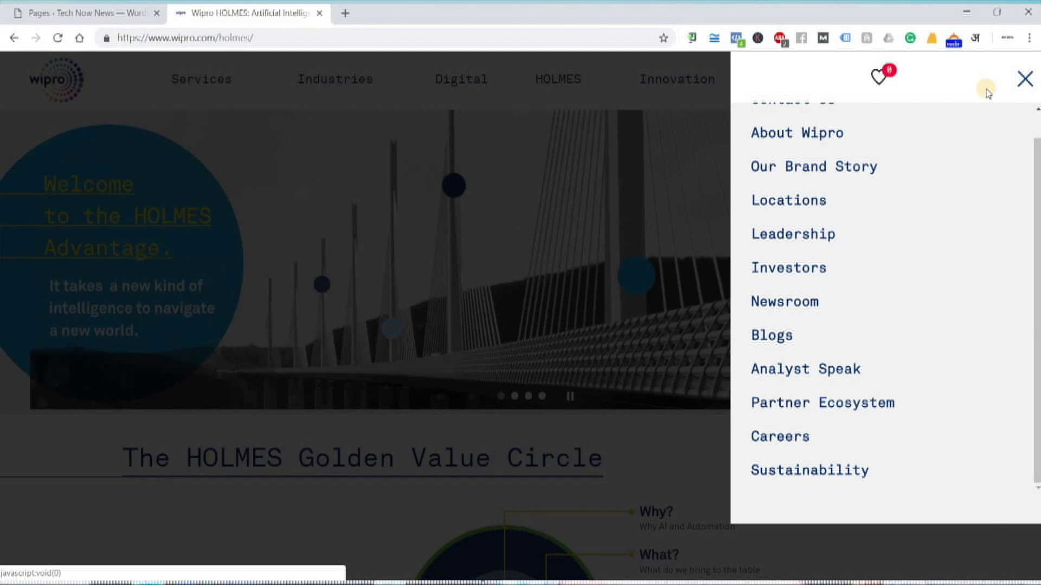
pyautogui.click(1017, 82)
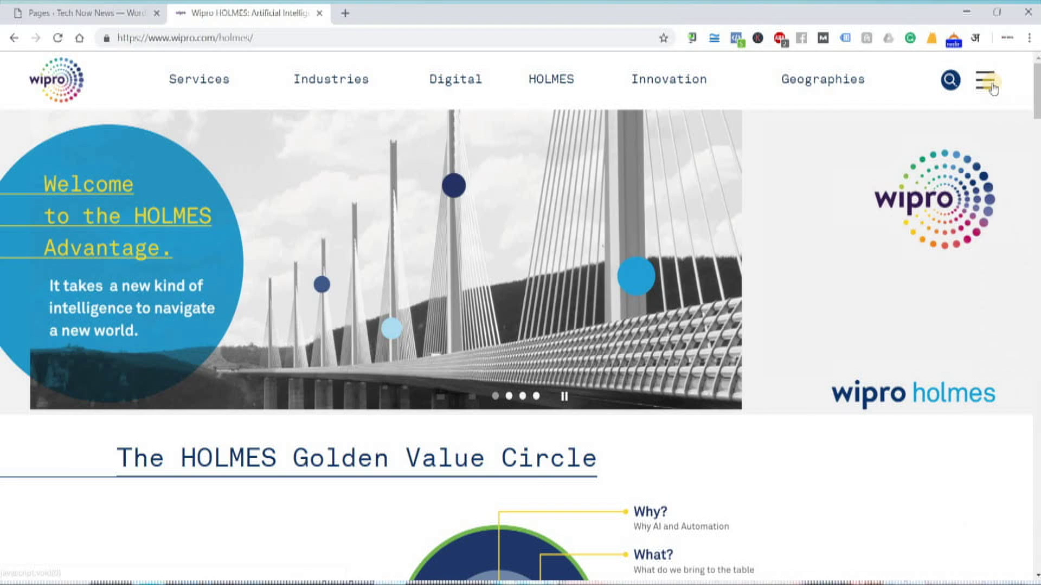
pyautogui.click(996, 80)
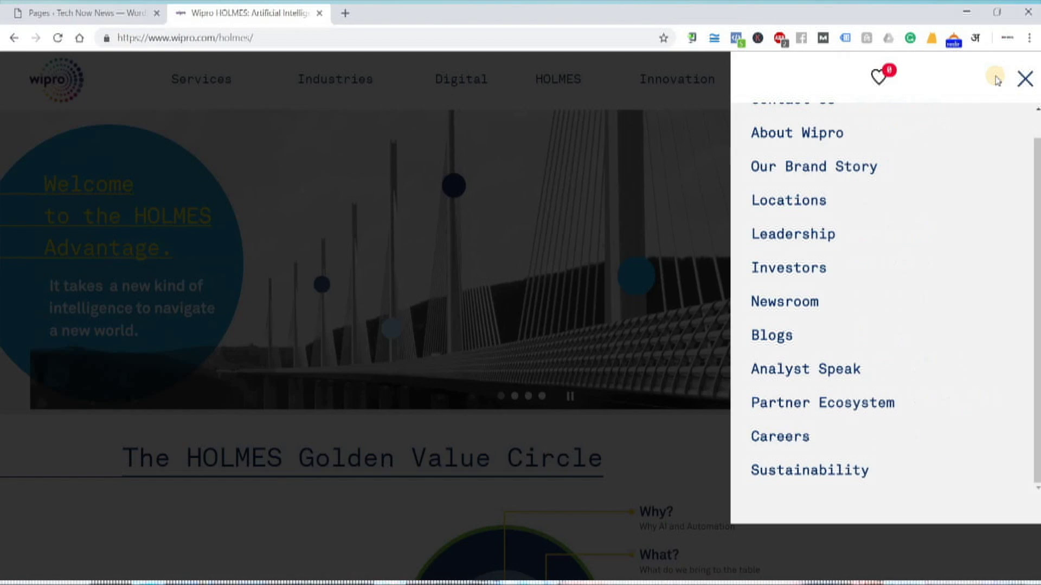
pyautogui.click(1024, 75)
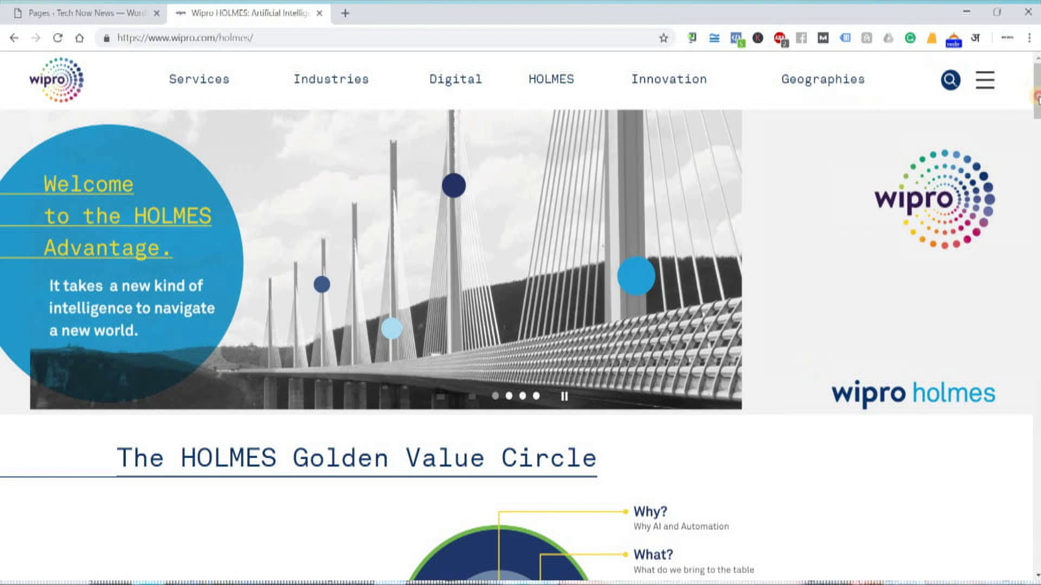
pyautogui.moveTo(1037, 93); pyautogui.dragTo(1037, 485)
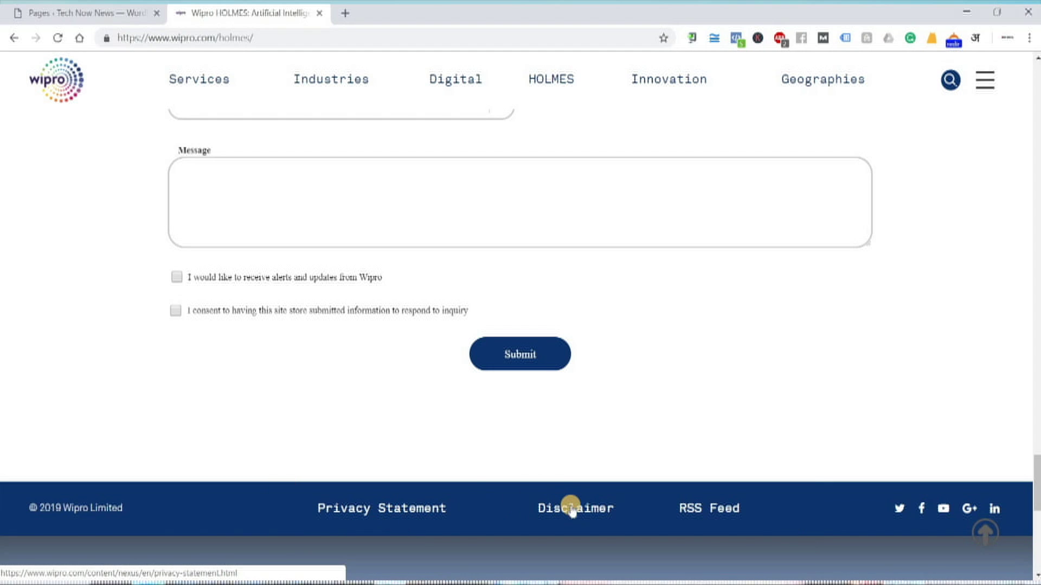
# Scroll through the HOLMES footer link columns and back up to the 'Welcome to the HOLMES Advantage' banner
pyautogui.scroll(-1, 580, 512)
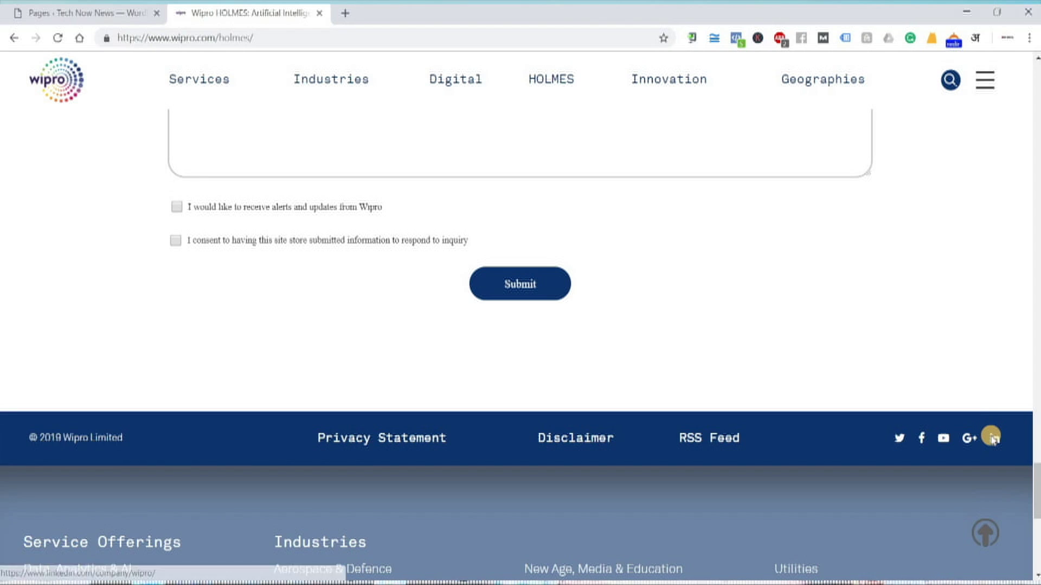
pyautogui.scroll(-3, 991, 434)
pyautogui.scroll(-5, 992, 437)
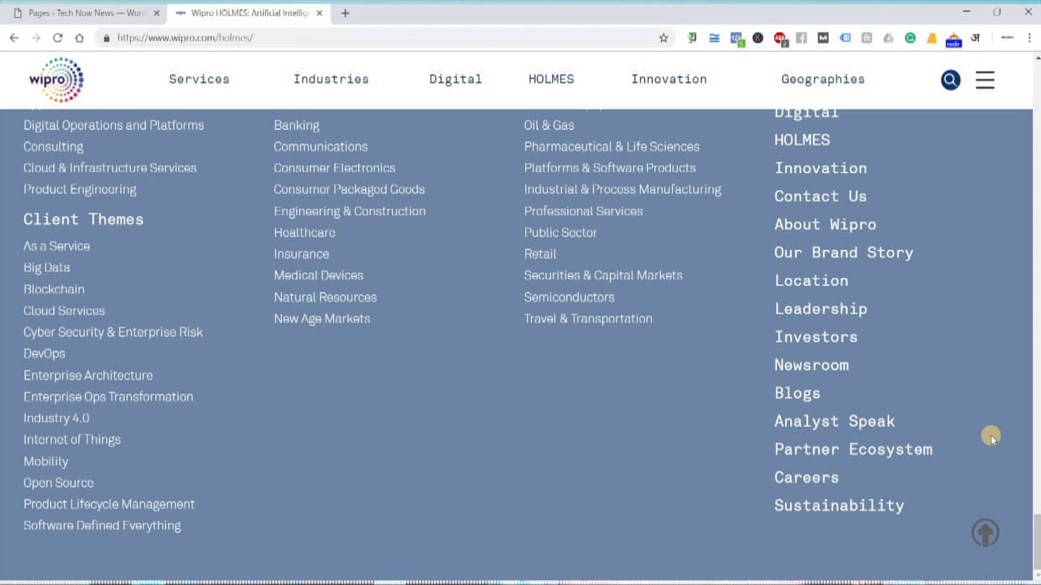
pyautogui.scroll(15, 992, 438)
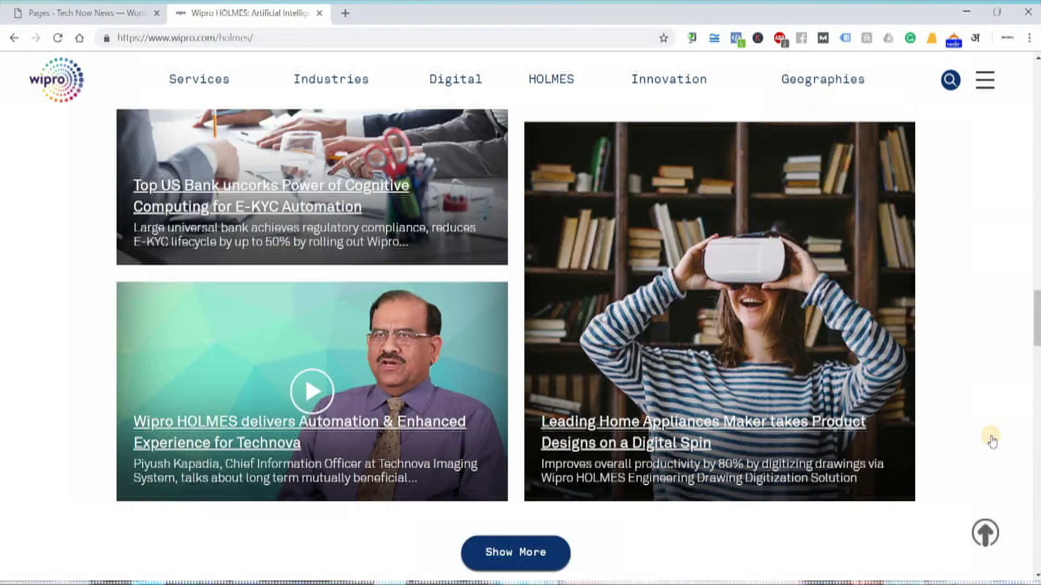
pyautogui.scroll(20, 991, 440)
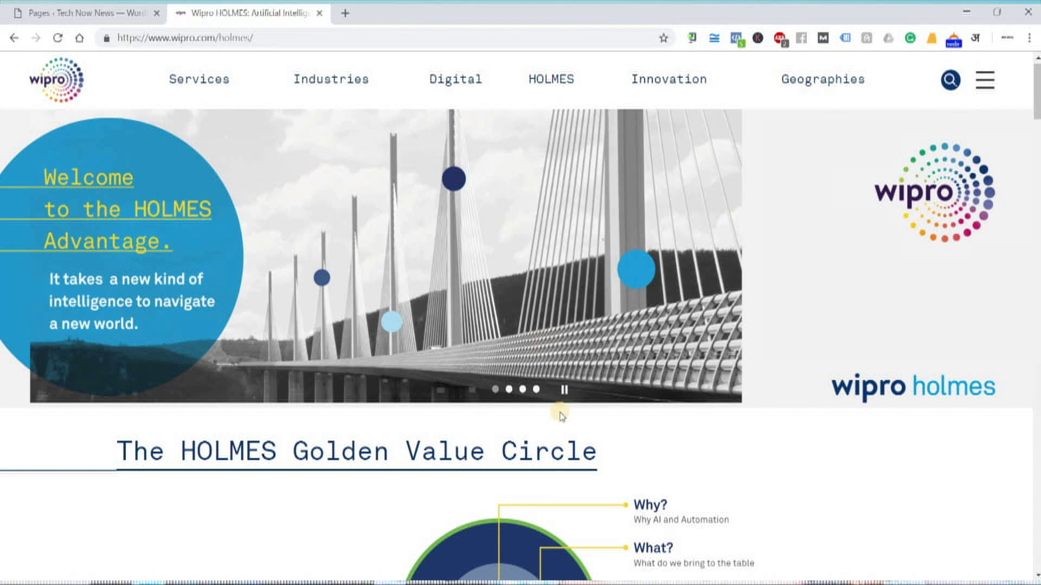
# Highlight 'Pages' in step 1 and 'Create Menus' in step 2 of the Notepad notes
pyautogui.hotkey('alt', 'Tab')
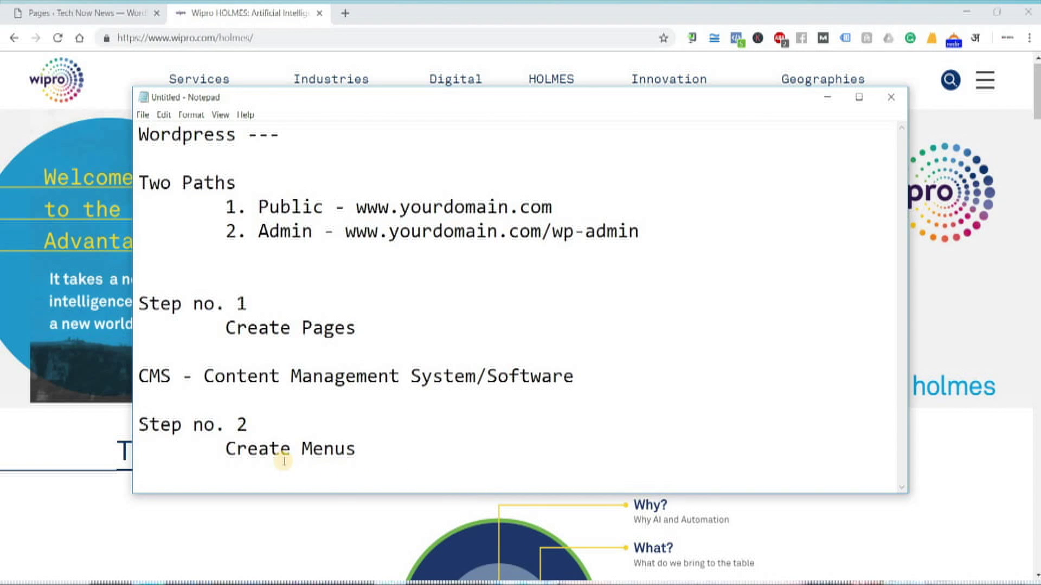
pyautogui.click(220, 453)
pyautogui.keyDown('shift'); pyautogui.click(349, 449); pyautogui.keyUp('shift')
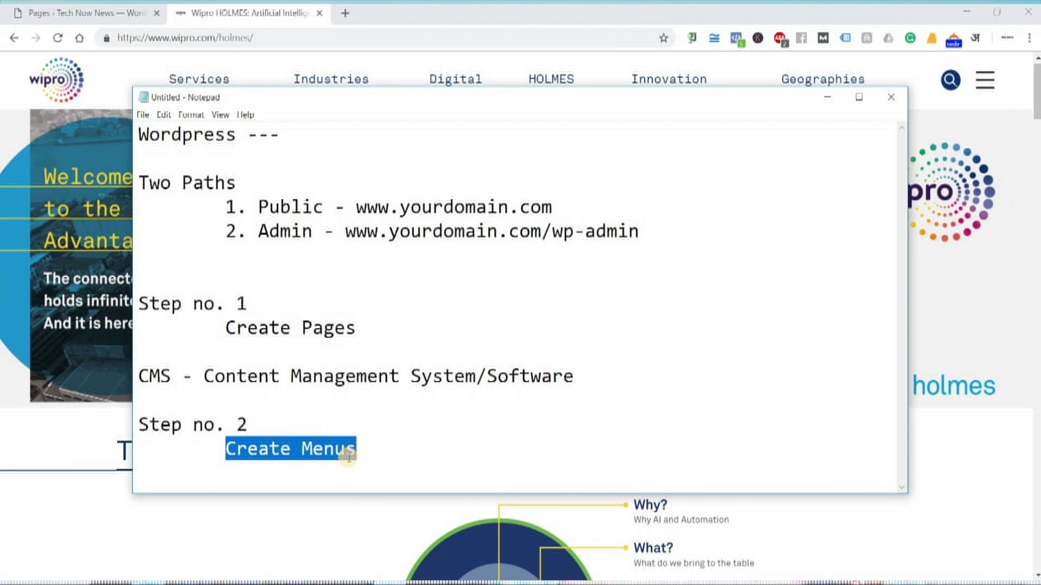
pyautogui.click(276, 449)
pyautogui.click(226, 449)
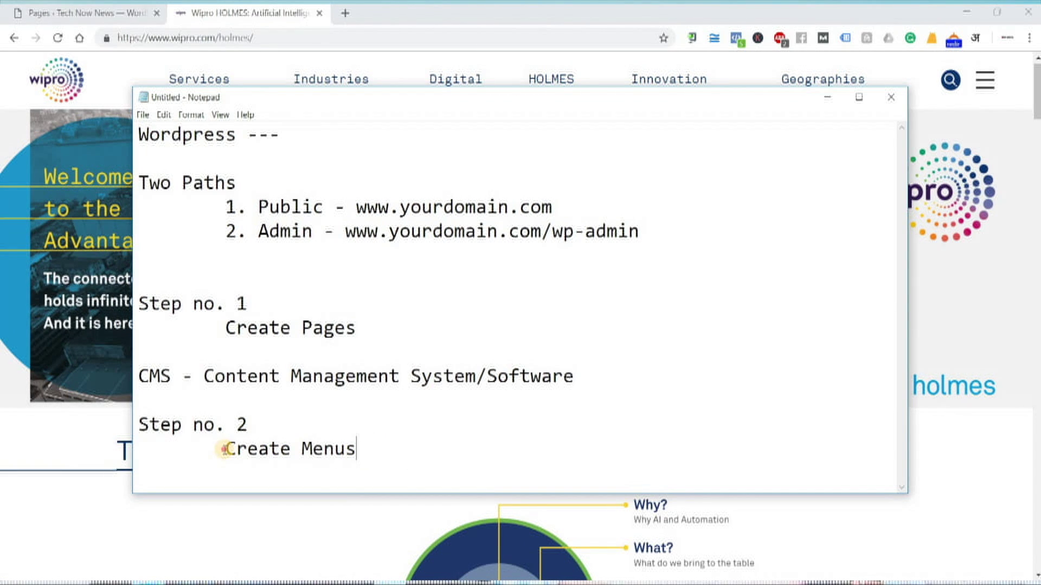
pyautogui.keyDown('shift'); pyautogui.click(344, 445); pyautogui.keyUp('shift')
pyautogui.moveTo(302, 328); pyautogui.dragTo(356, 328)
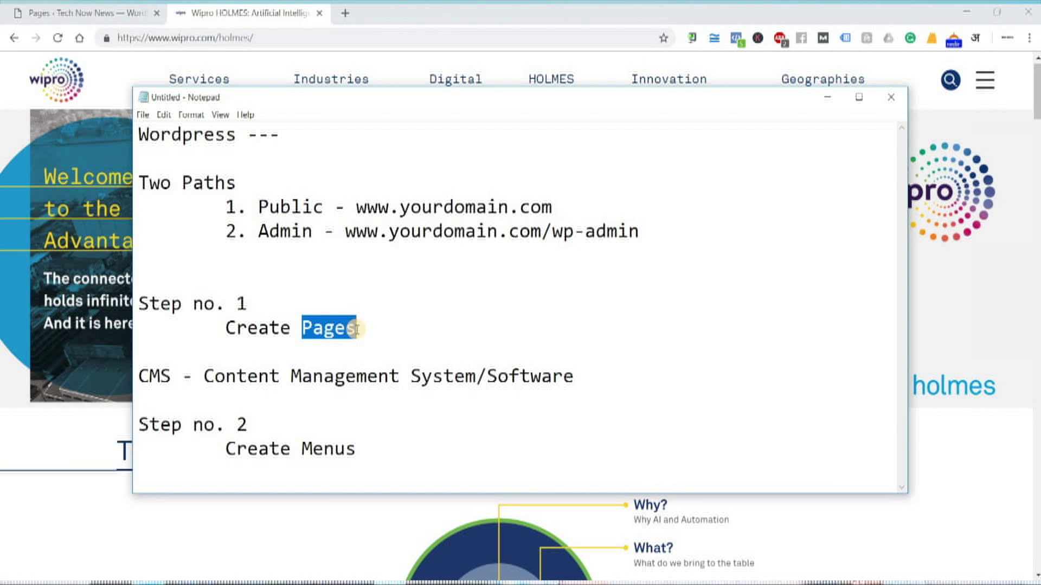
pyautogui.click(302, 446)
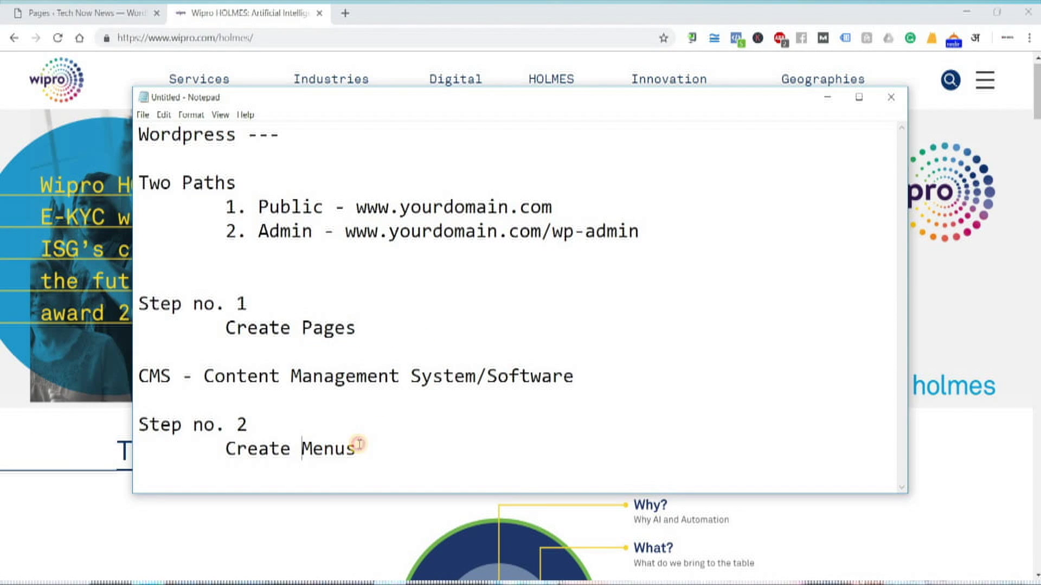
pyautogui.keyDown('shift'); pyautogui.click(358, 444); pyautogui.keyUp('shift')
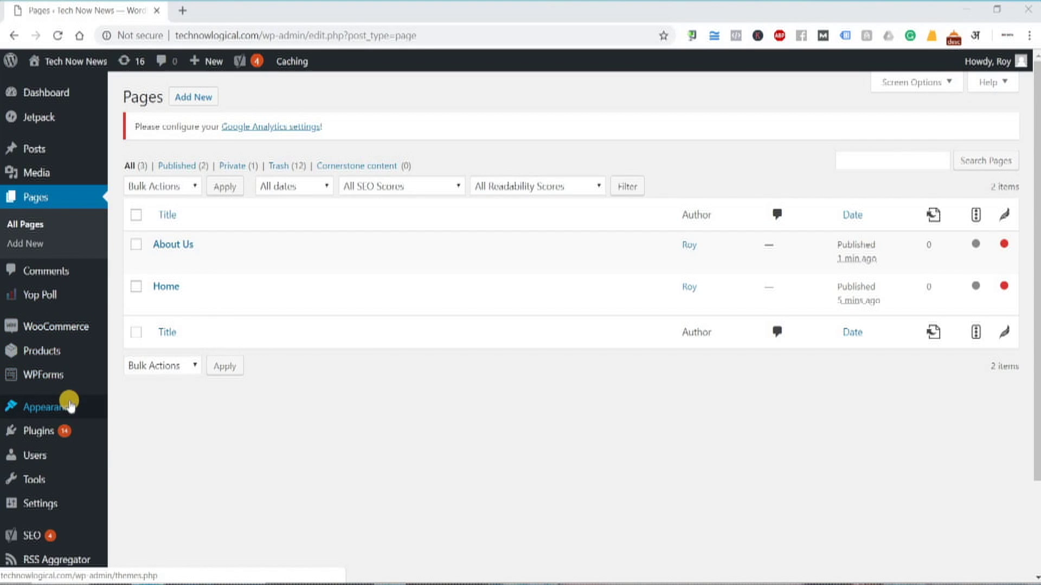
# Append ' - Appearance - Menus' after 'Create Menus' on the Step no. 2 line
pyautogui.moveTo(70, 406)
pyautogui.hotkey('alt', 'Tab')
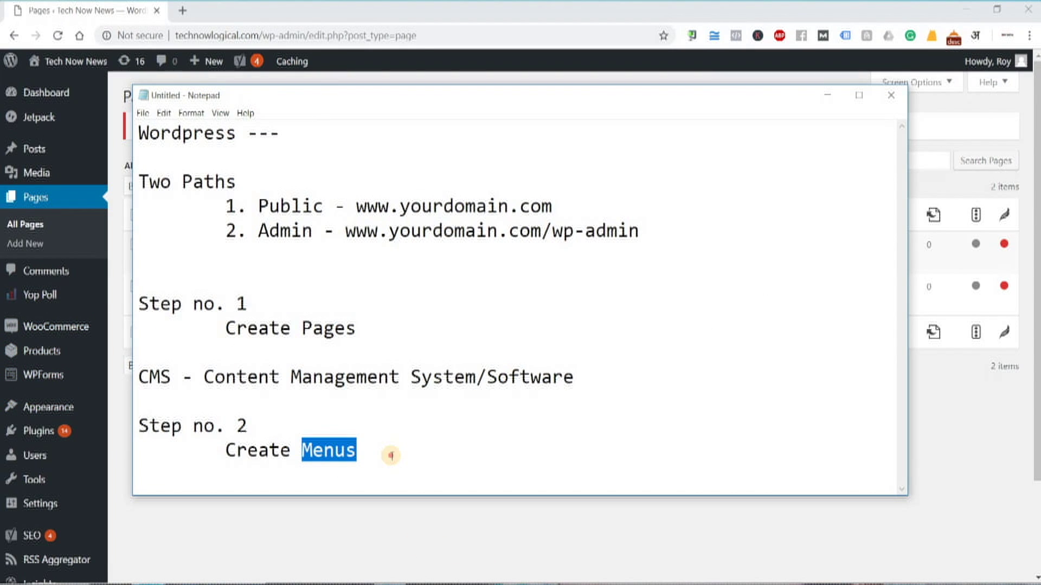
pyautogui.click(391, 456)
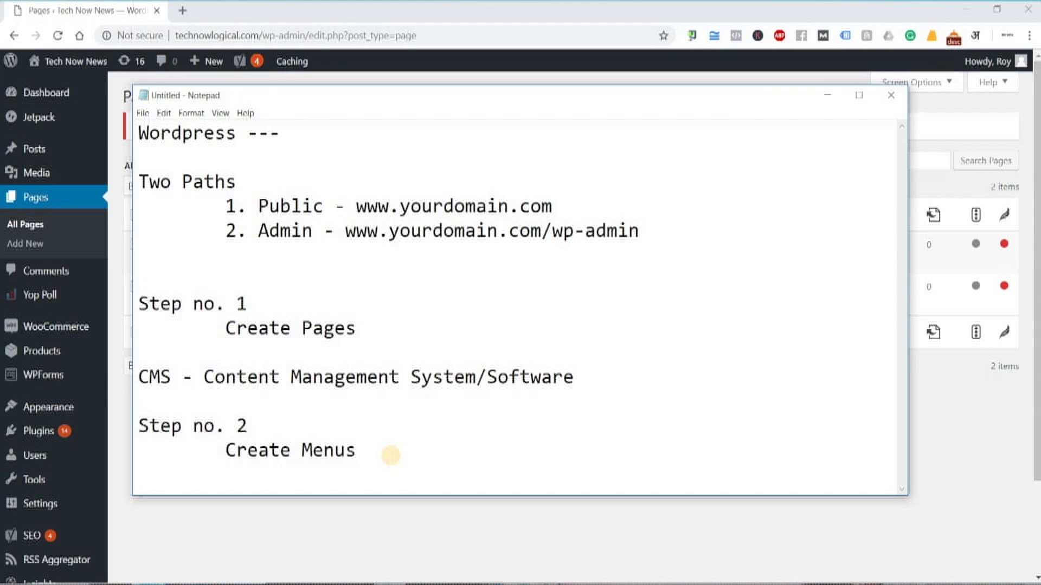
pyautogui.write('- Appearance')
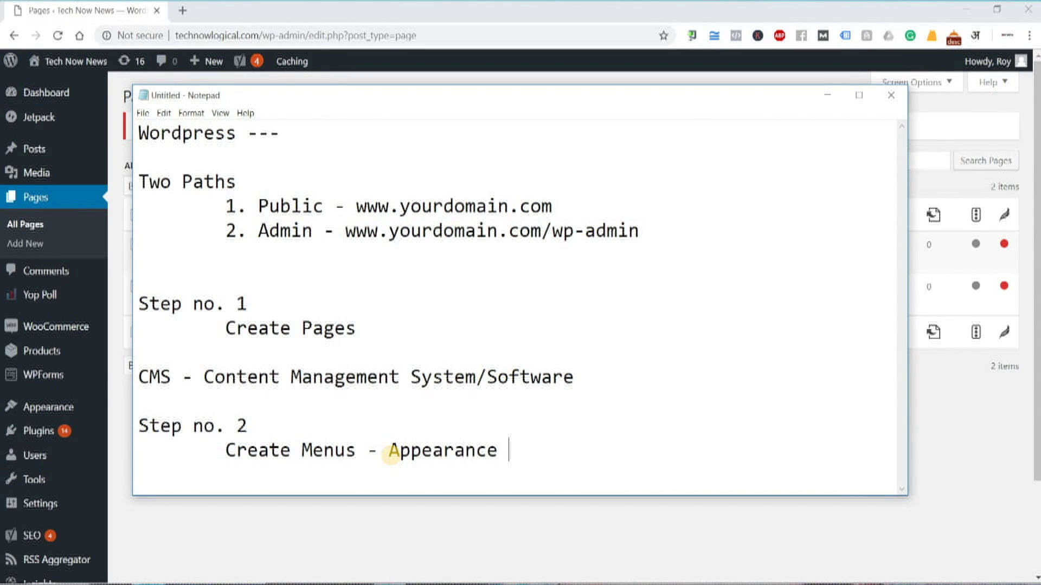
pyautogui.write(' - Menus')
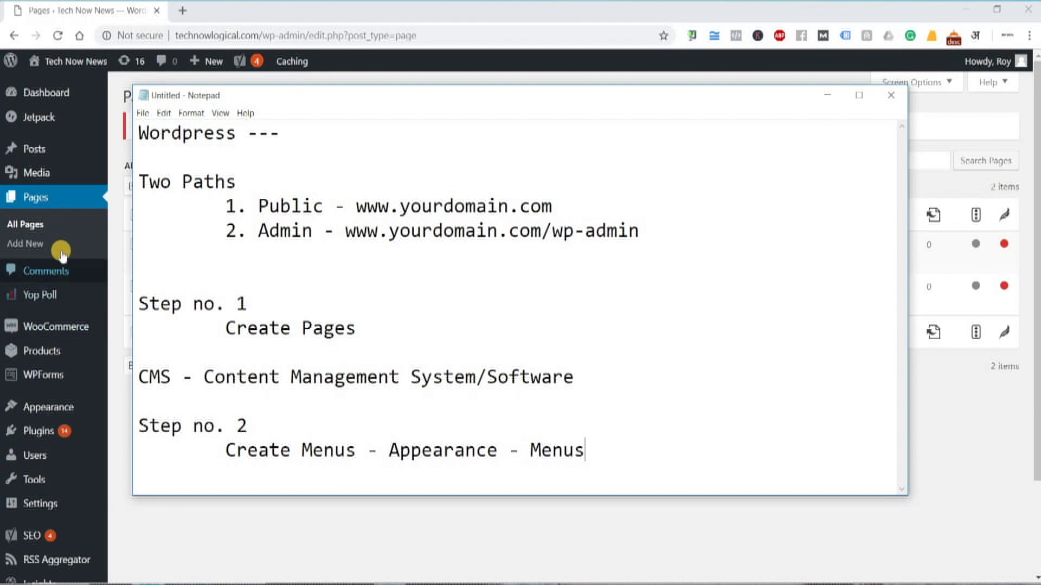
pyautogui.moveTo(50, 407)
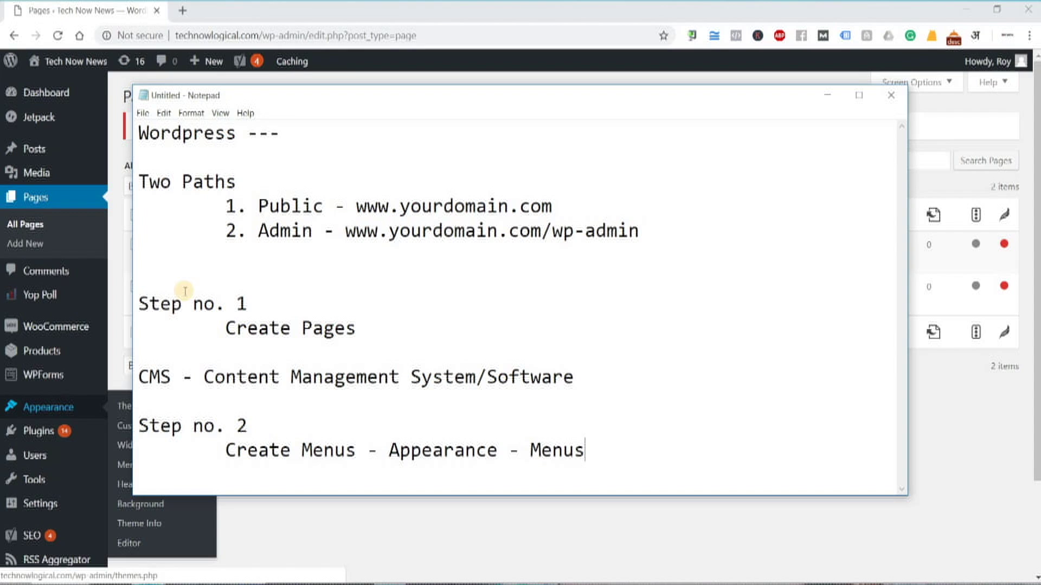
pyautogui.click(114, 358)
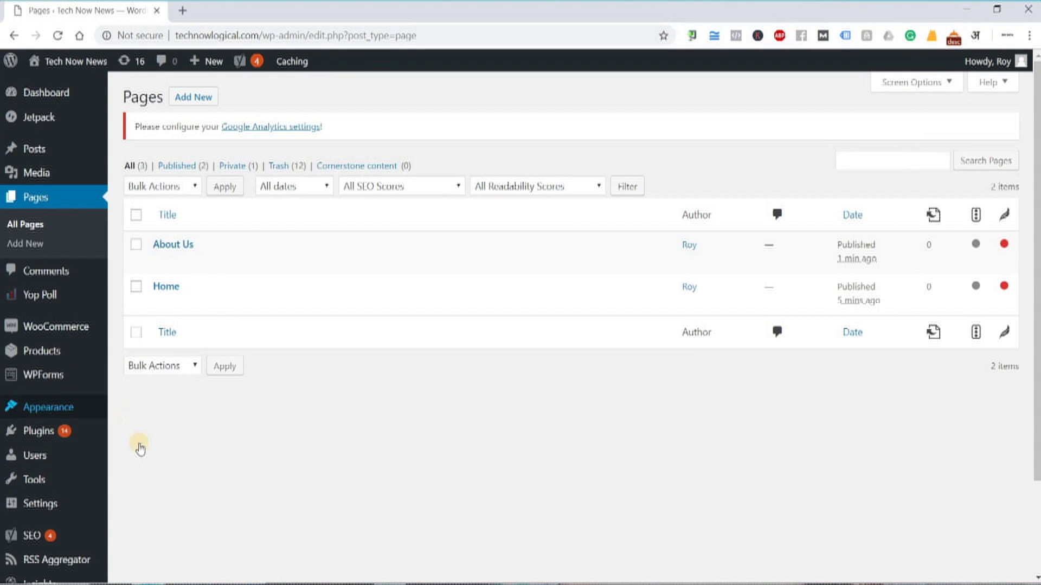
# Open Appearance > Menus and delete the Main Menu and Categories menus
pyautogui.click(151, 467)
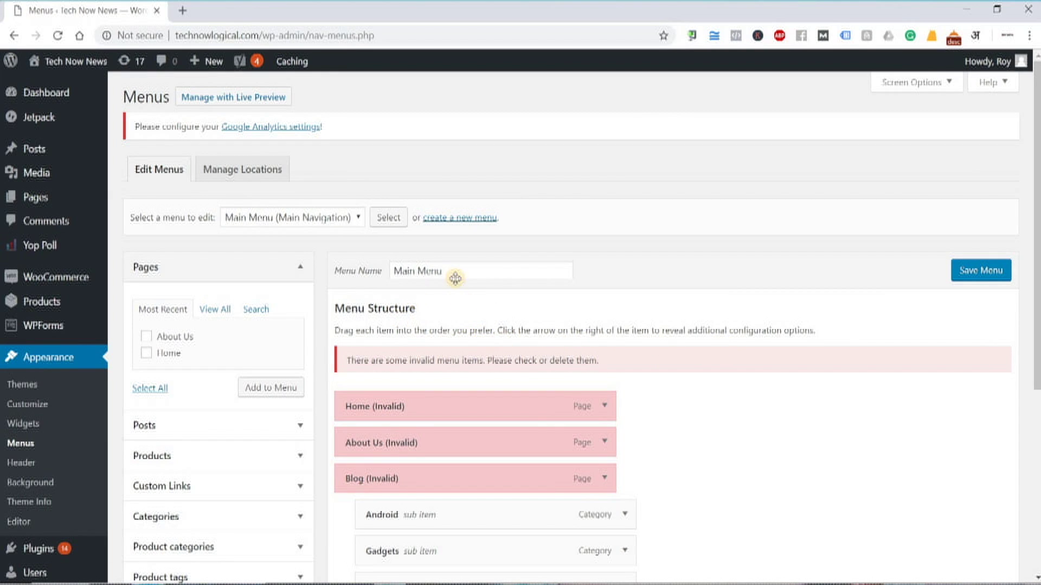
pyautogui.scroll(-5, 455, 278)
pyautogui.click(351, 506)
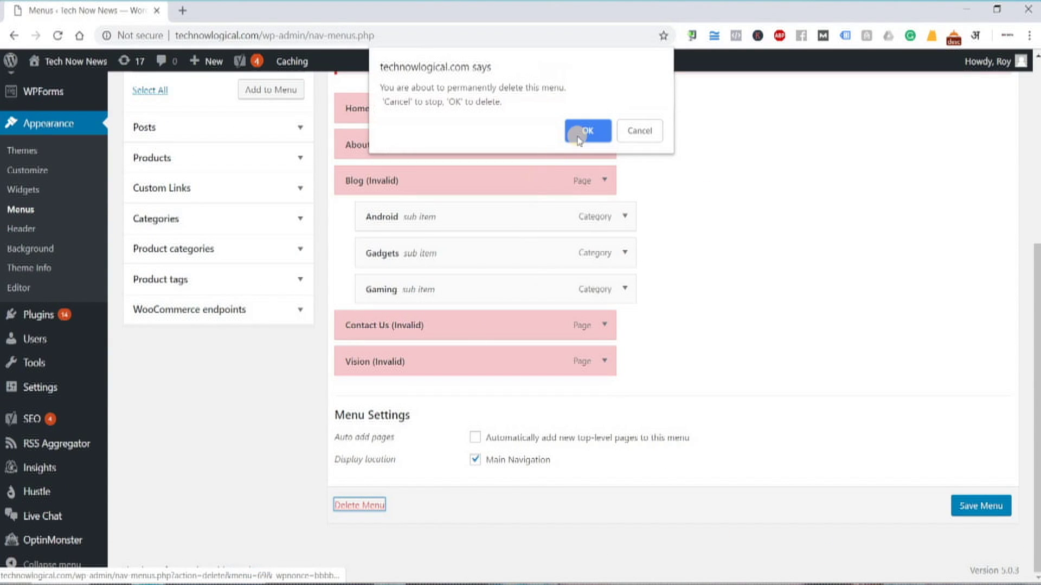
pyautogui.click(583, 133)
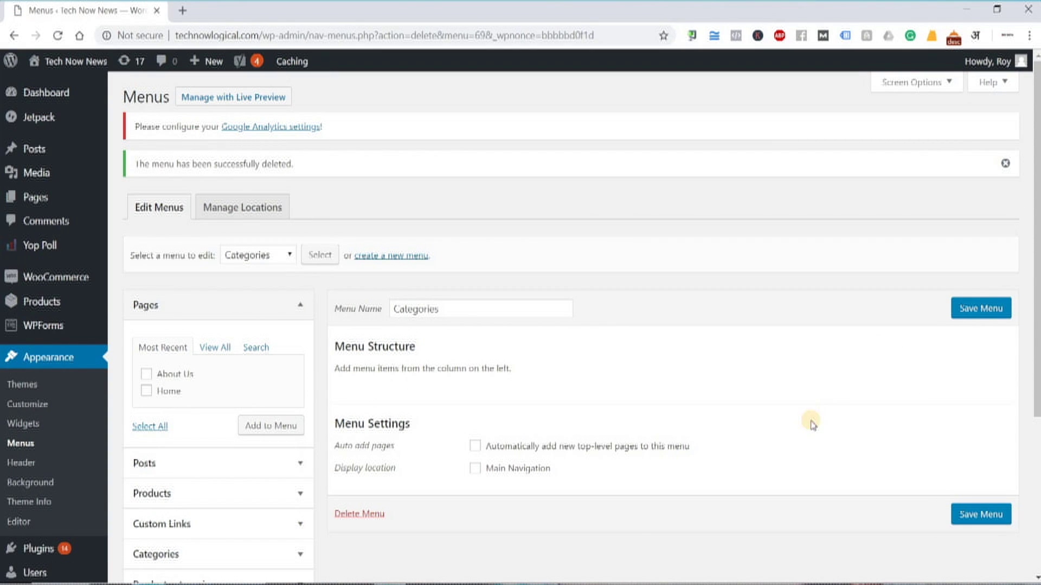
pyautogui.click(368, 522)
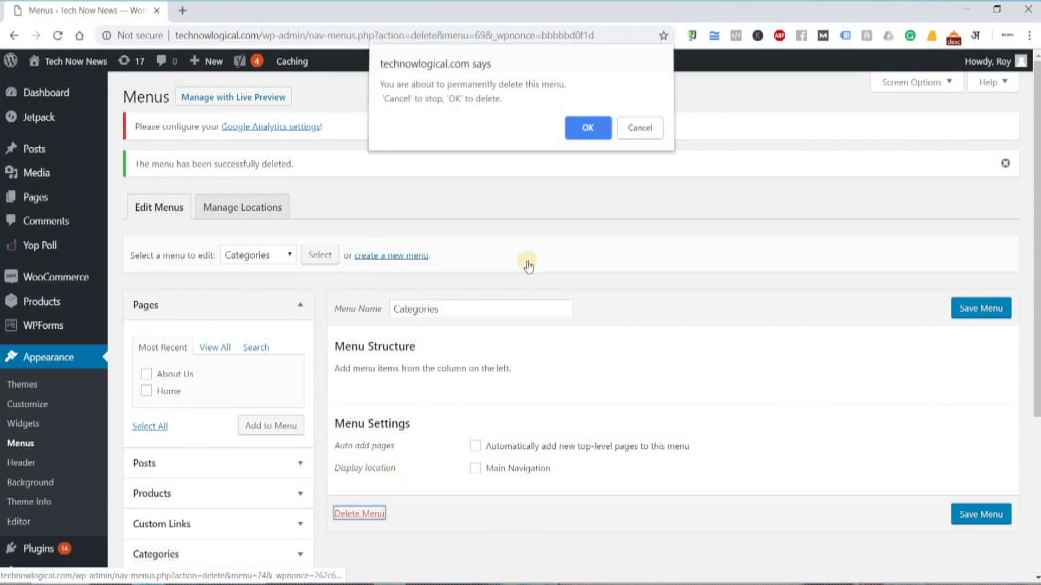
pyautogui.click(585, 132)
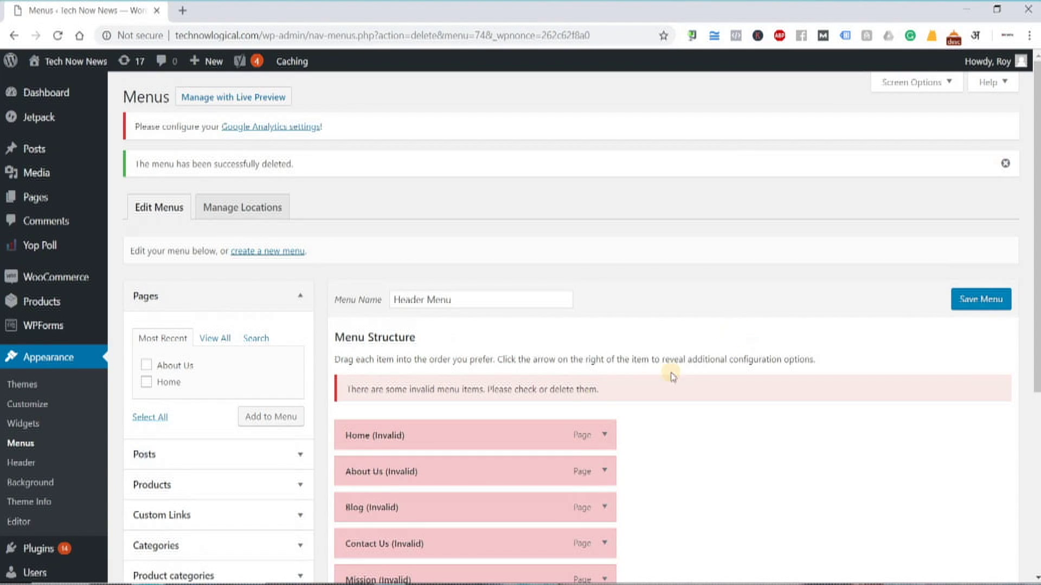
# Delete the Header Menu and reload the Menus screen
pyautogui.scroll(-5, 378, 510)
pyautogui.click(374, 507)
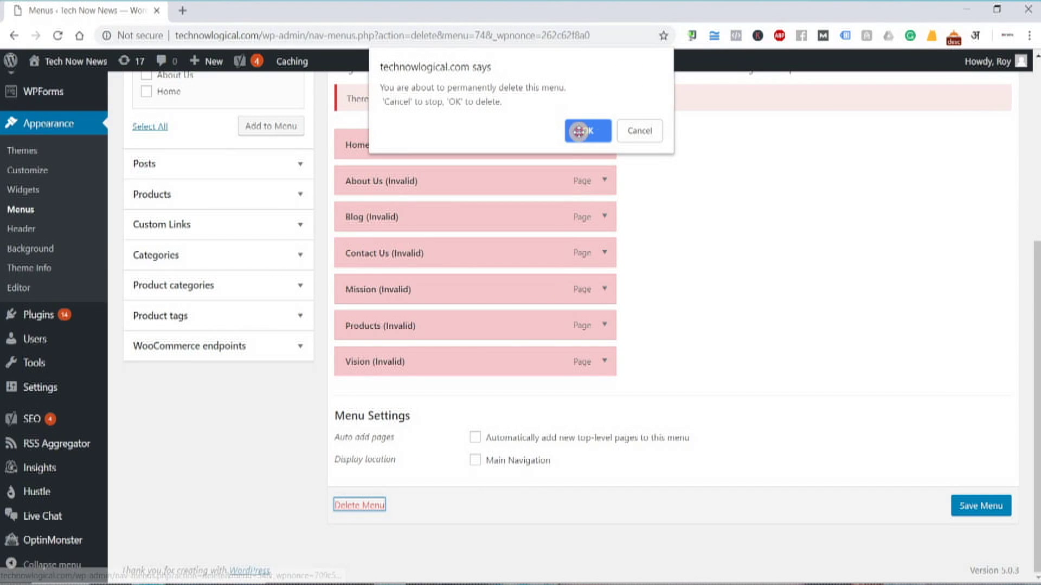
pyautogui.click(582, 124)
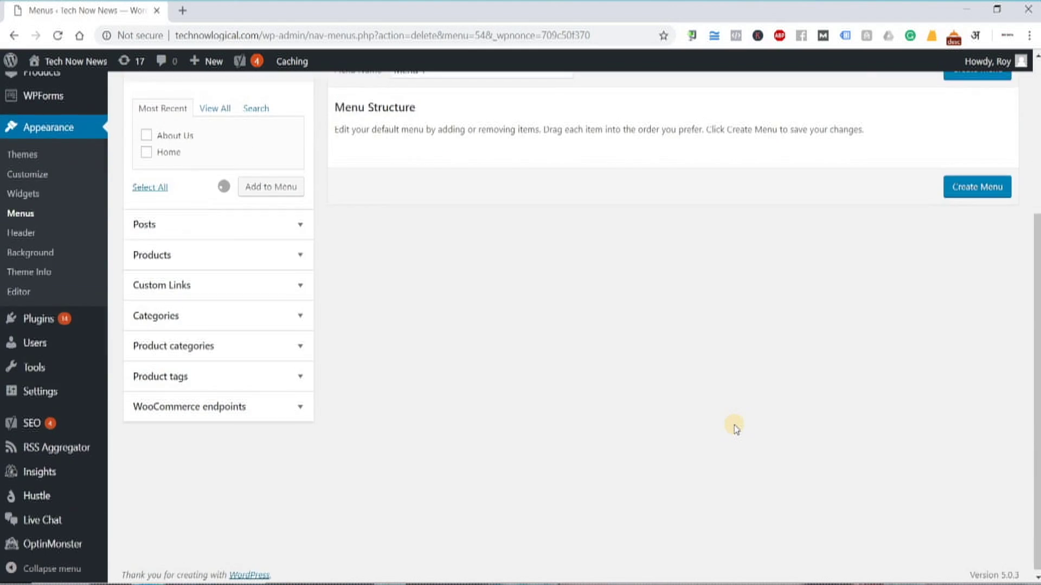
pyautogui.scroll(-3, 596, 336)
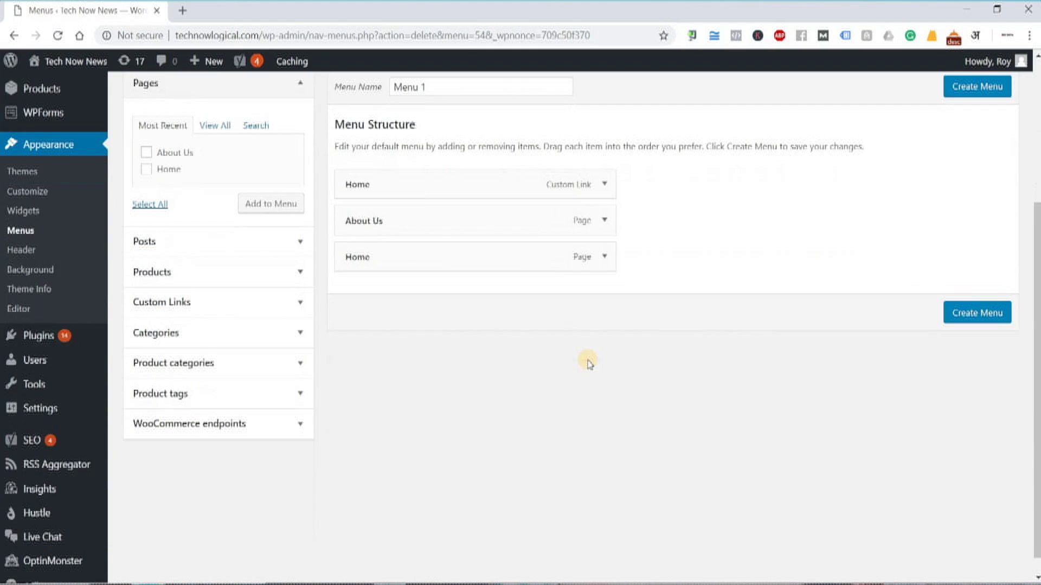
pyautogui.scroll(1, 499, 178)
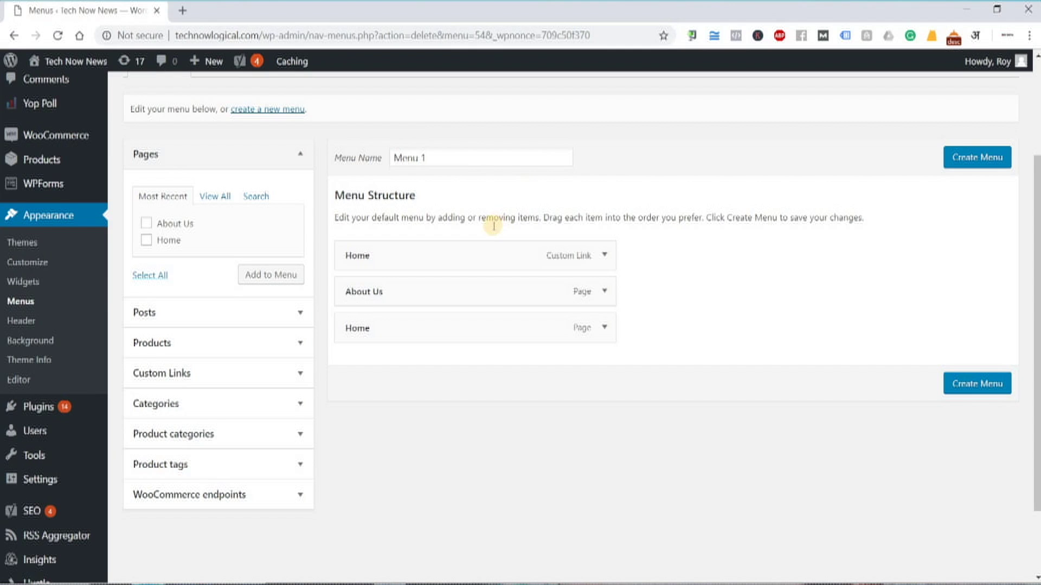
pyautogui.scroll(3, 534, 275)
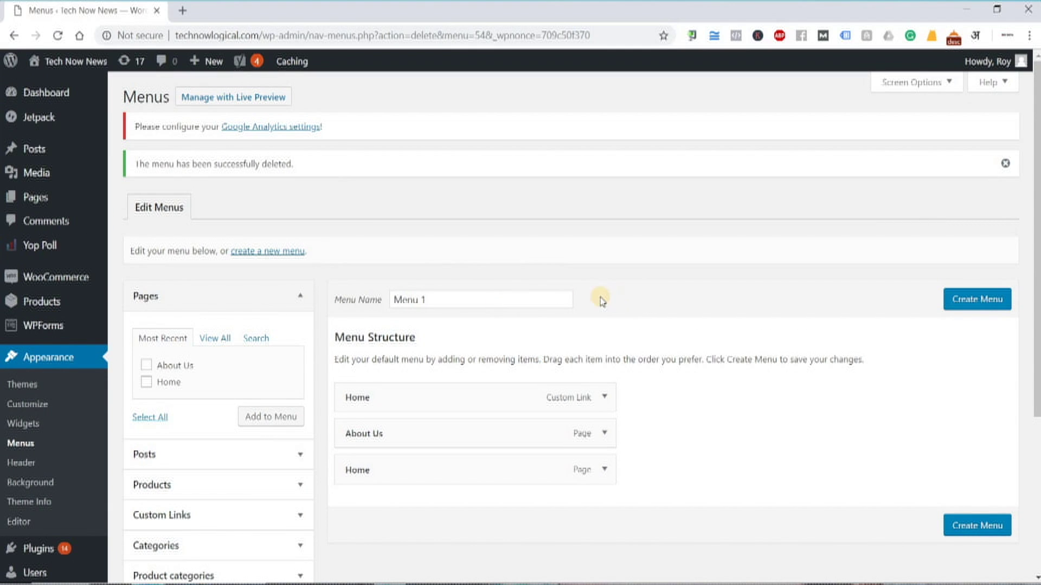
pyautogui.click(20, 429)
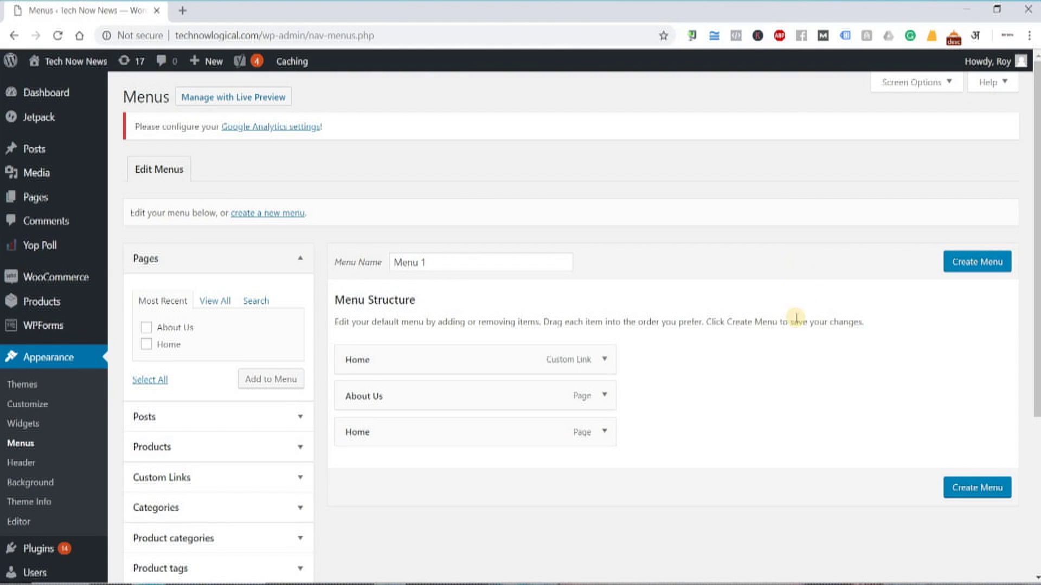
pyautogui.click(244, 214)
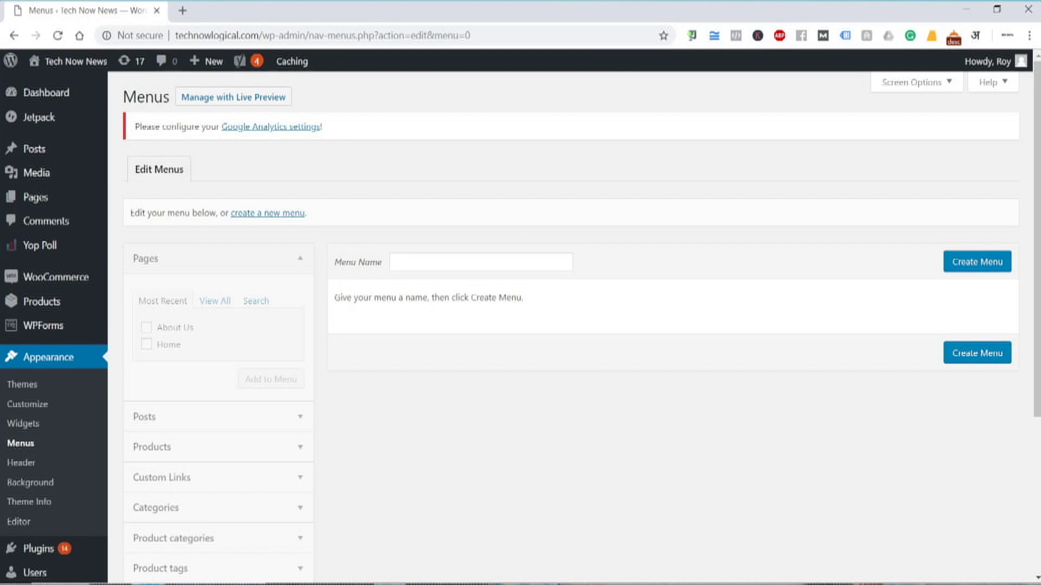
# Add a blank line in the Notepad notes, then create a menu named 'Main Menu'
pyautogui.hotkey('alt', 'Tab')
pyautogui.press('Return')
pyautogui.press('Return')
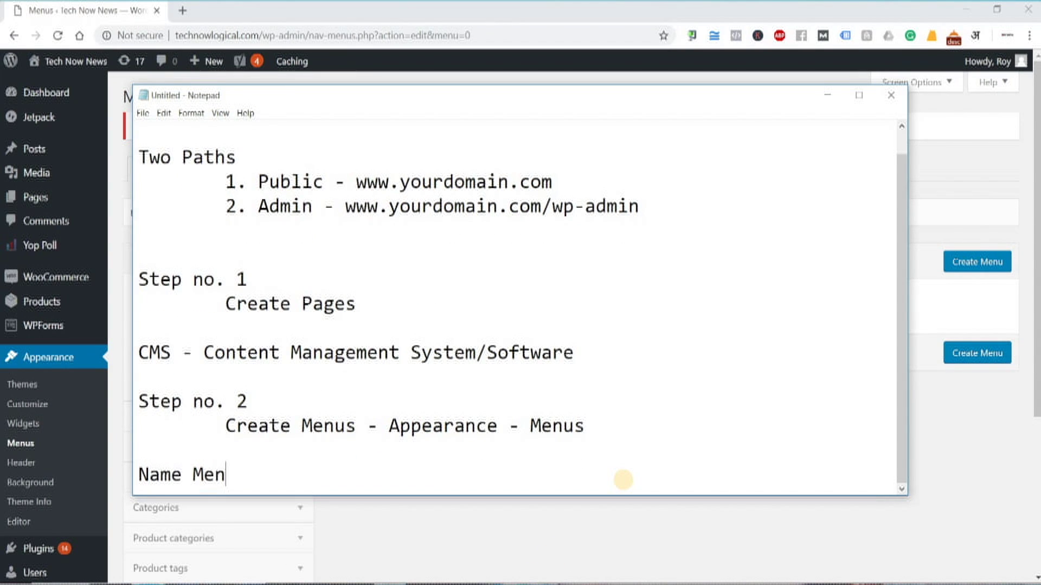
pyautogui.hotkey('alt', 'Tab')
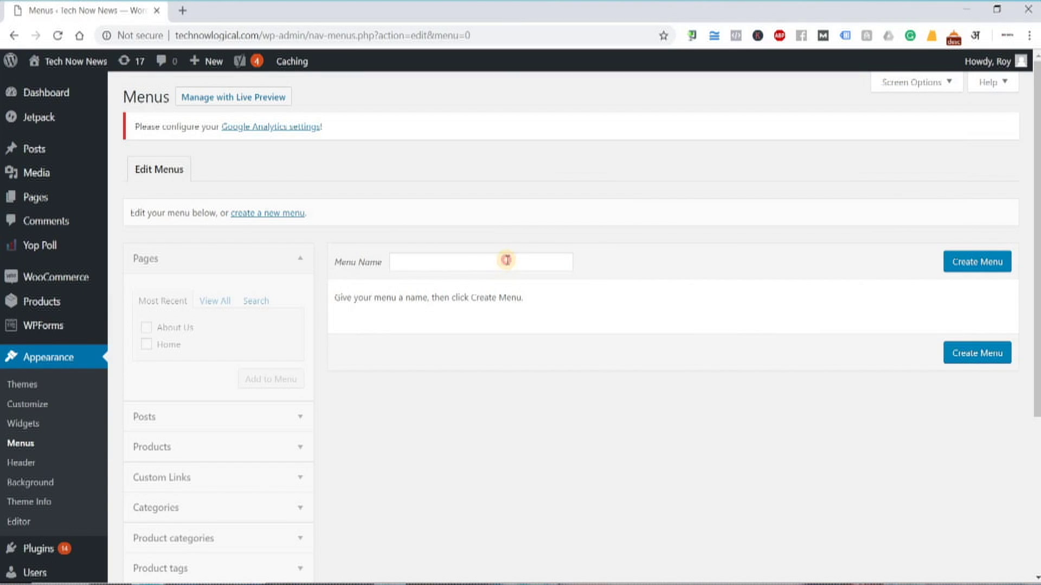
pyautogui.click(506, 261)
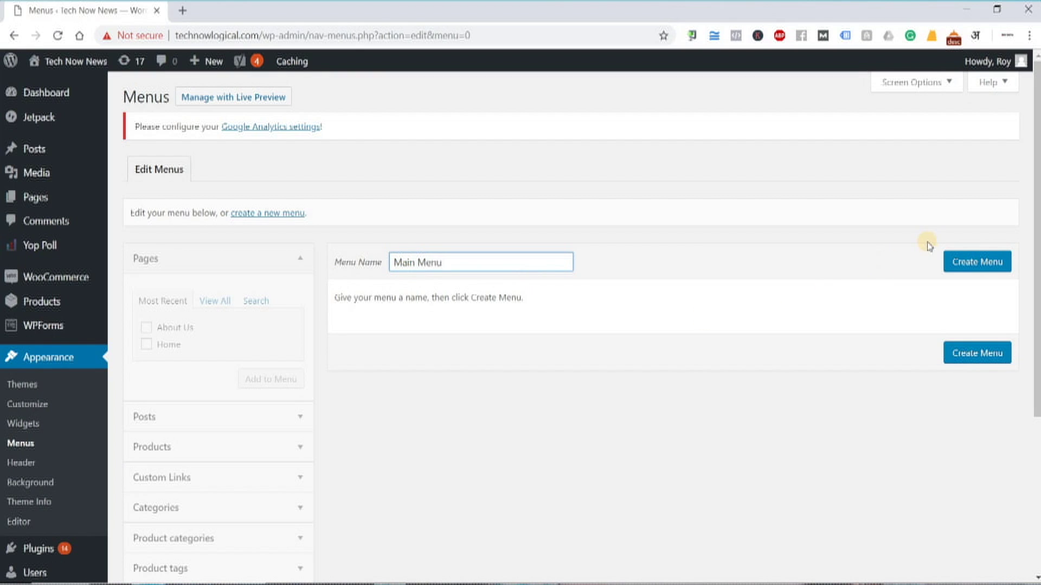
pyautogui.tripleClick(396, 258)
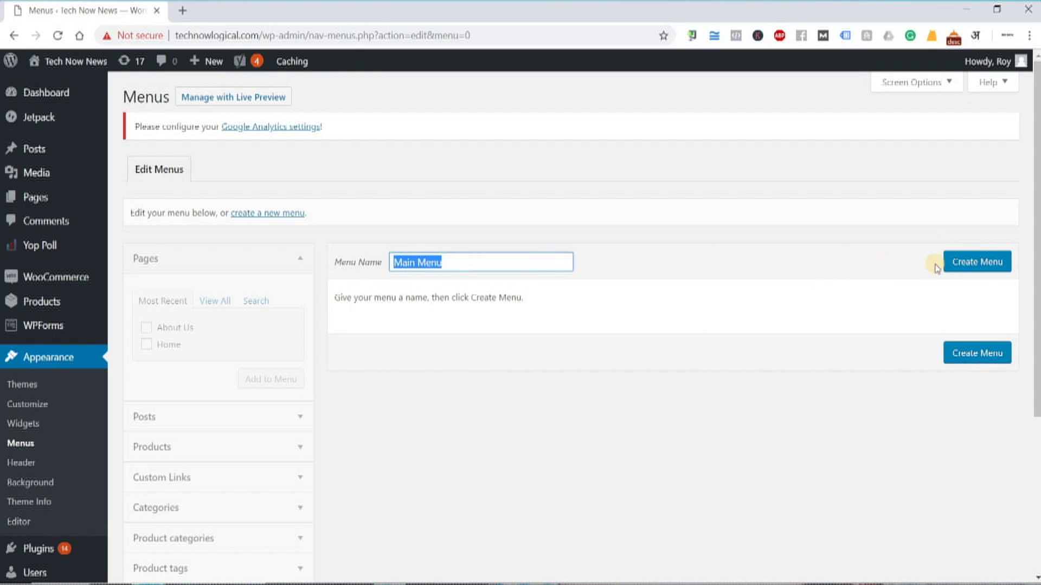
pyautogui.click(950, 264)
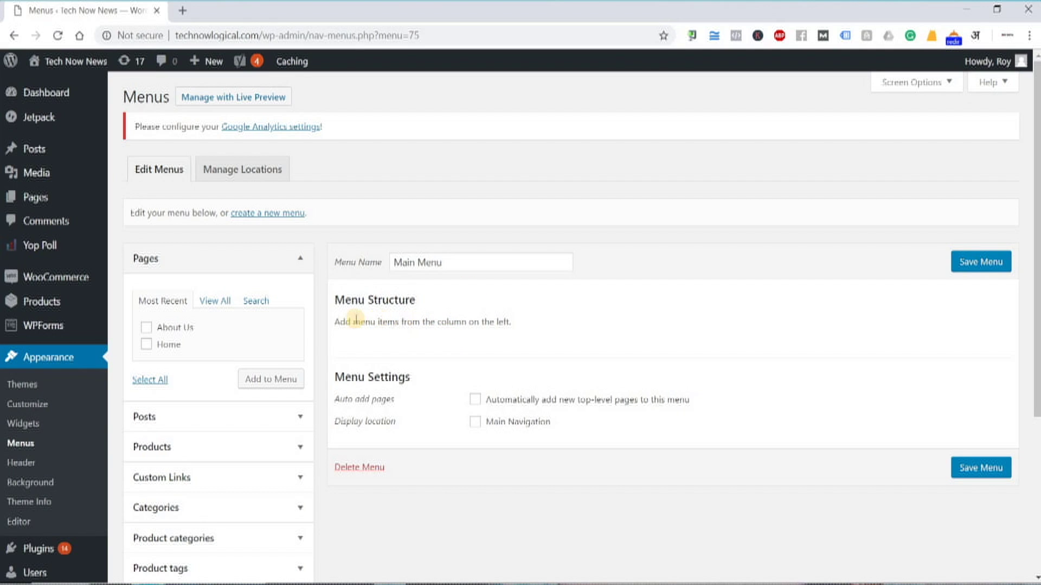
# Check Home and About Us under Pages, add them, drag Home first, and save Main Menu
pyautogui.click(208, 303)
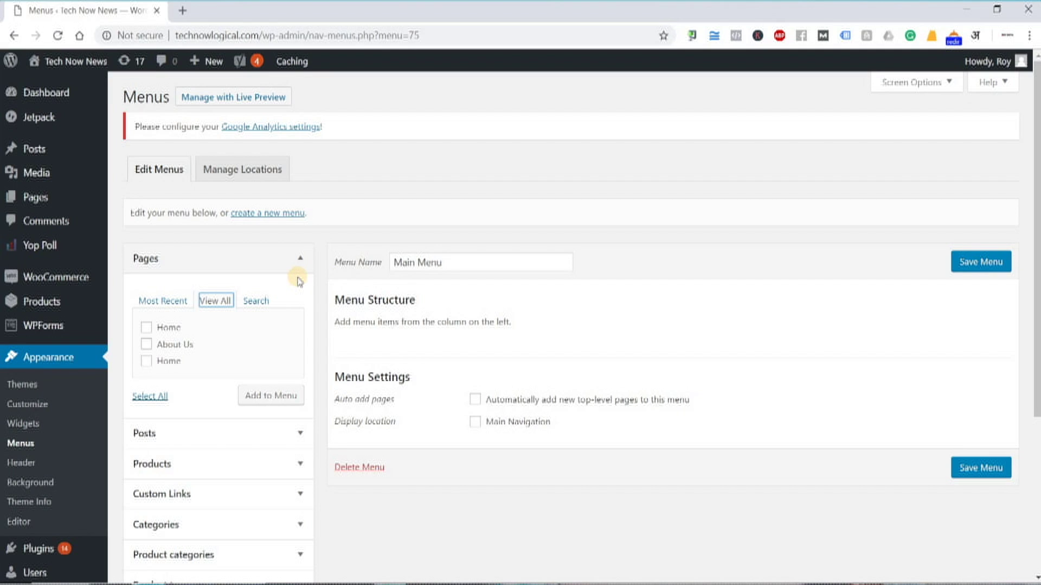
pyautogui.click(169, 307)
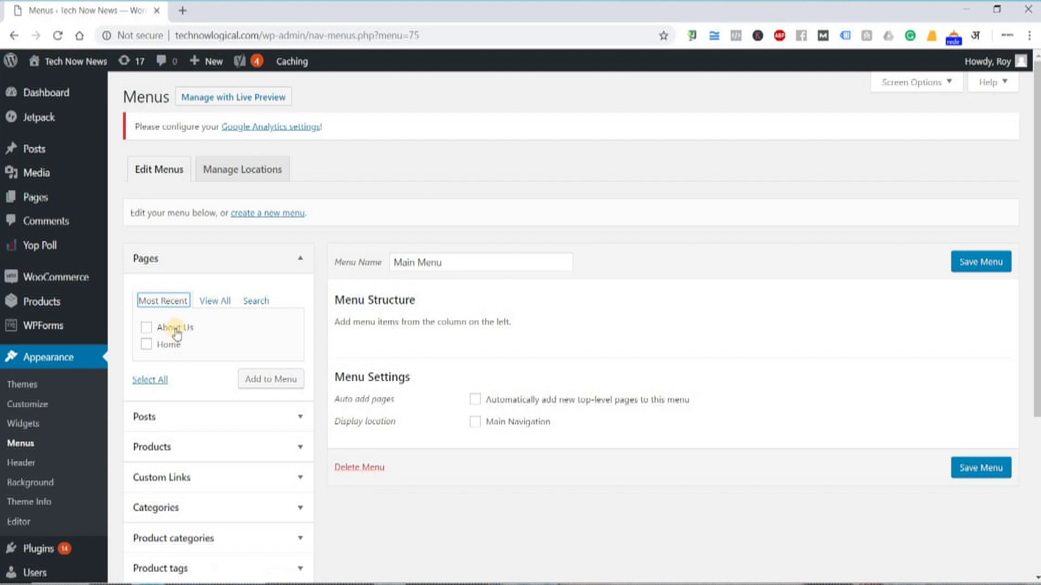
pyautogui.click(145, 345)
pyautogui.click(146, 327)
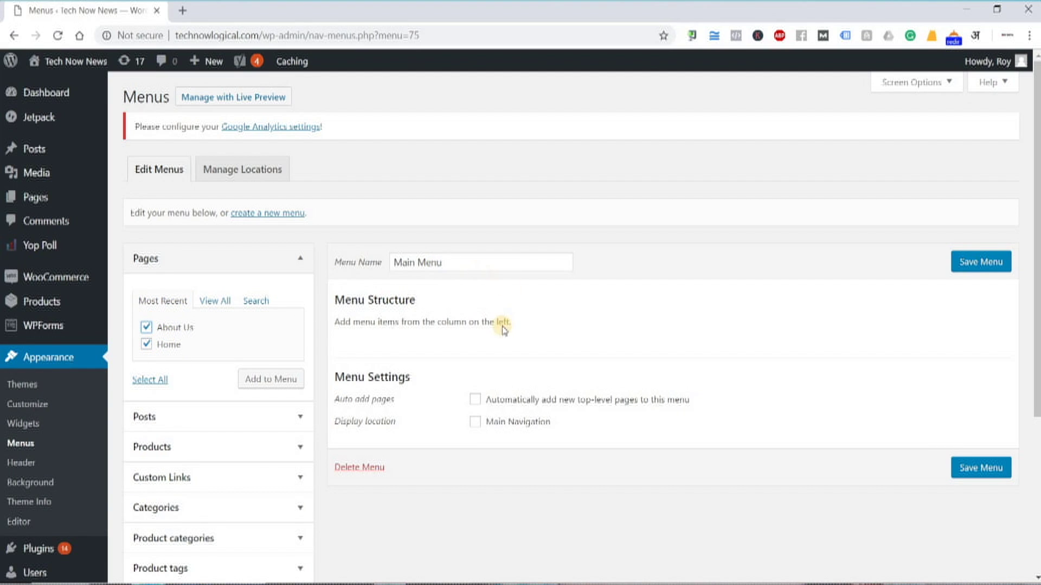
pyautogui.click(284, 379)
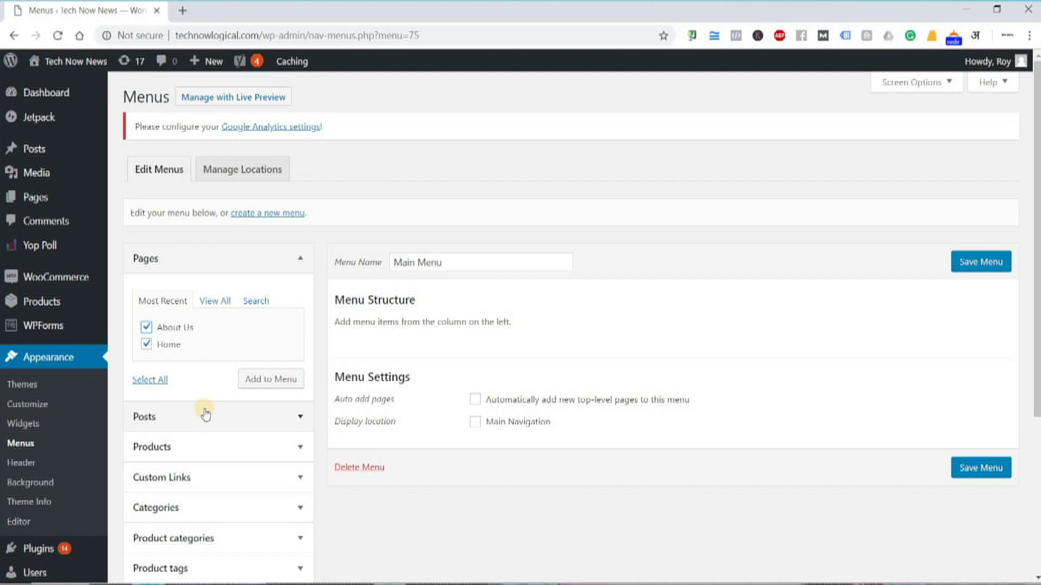
pyautogui.click(148, 327)
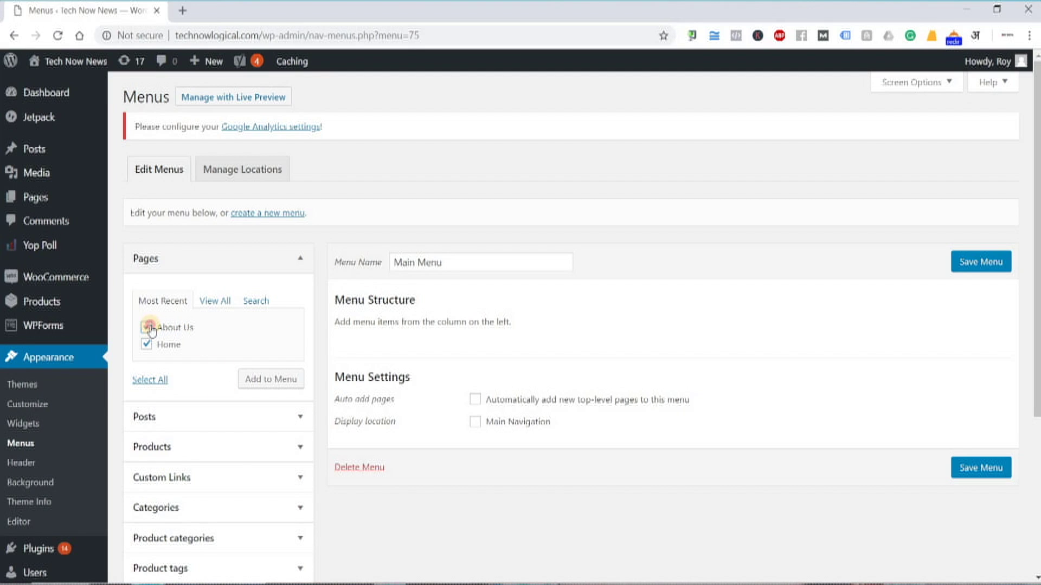
pyautogui.click(256, 382)
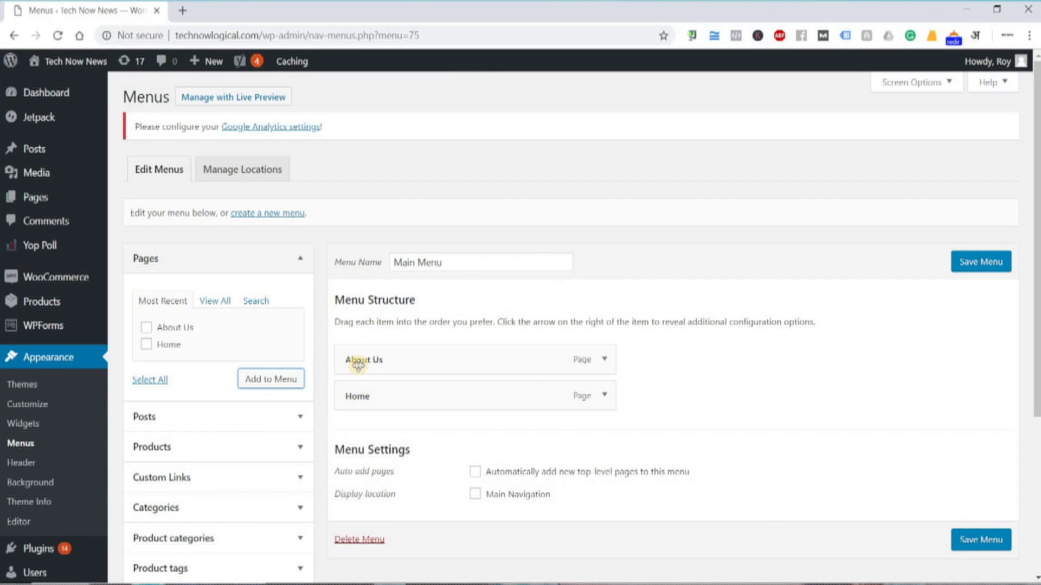
pyautogui.moveTo(385, 404); pyautogui.dragTo(379, 367)
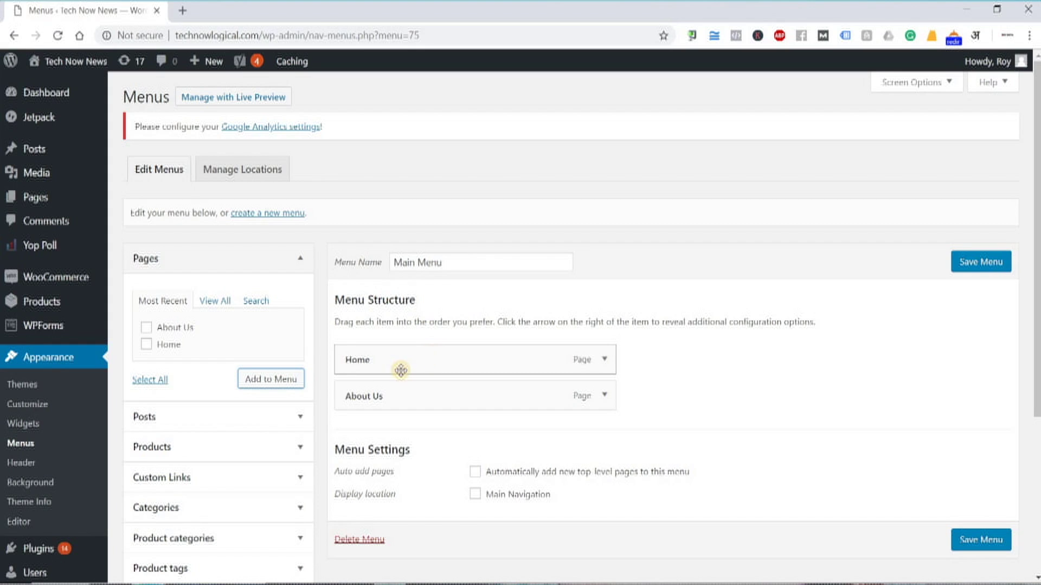
pyautogui.click(983, 262)
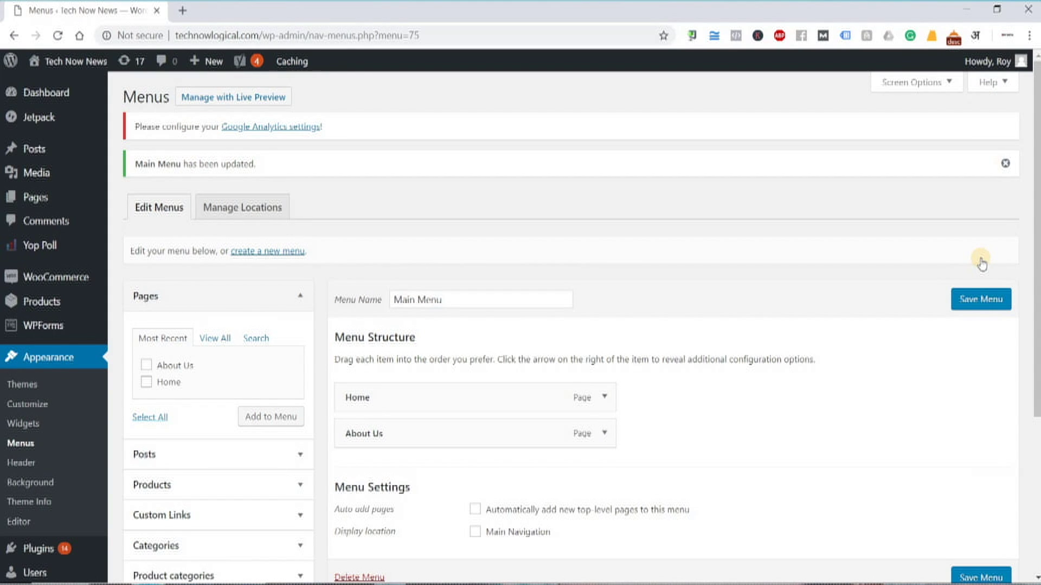
# Preview the live Tech Now News site in a new tab, reload it, and return to Menus
pyautogui.rightClick(50, 59)
pyautogui.click(203, 55)
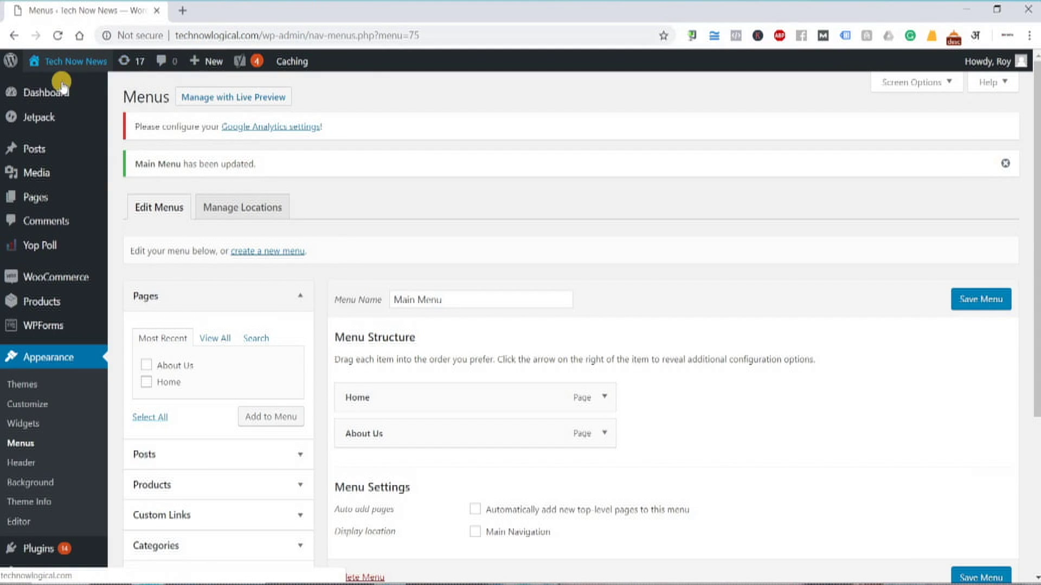
pyautogui.rightClick(67, 86)
pyautogui.click(103, 92)
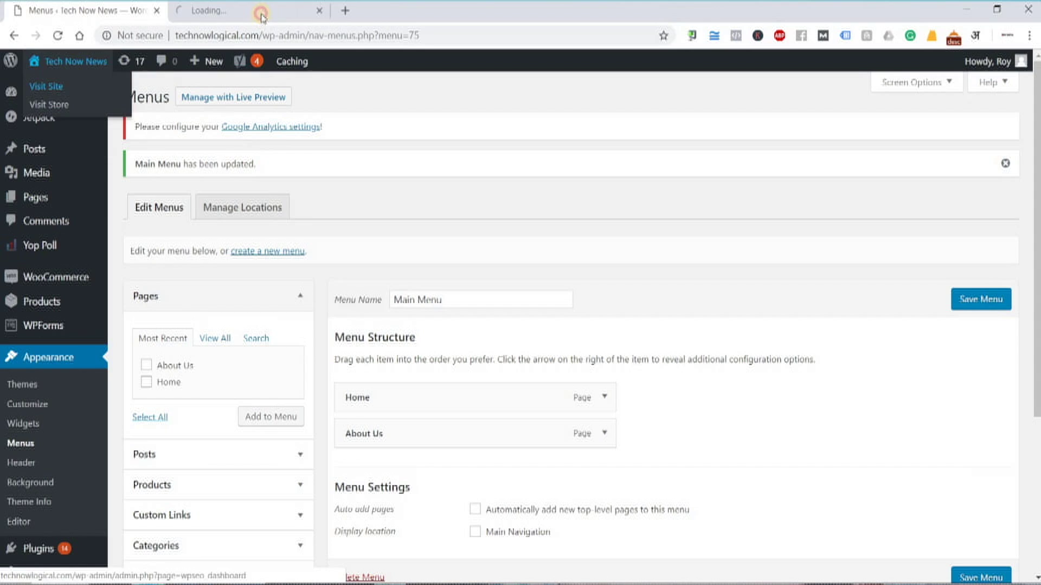
pyautogui.click(261, 15)
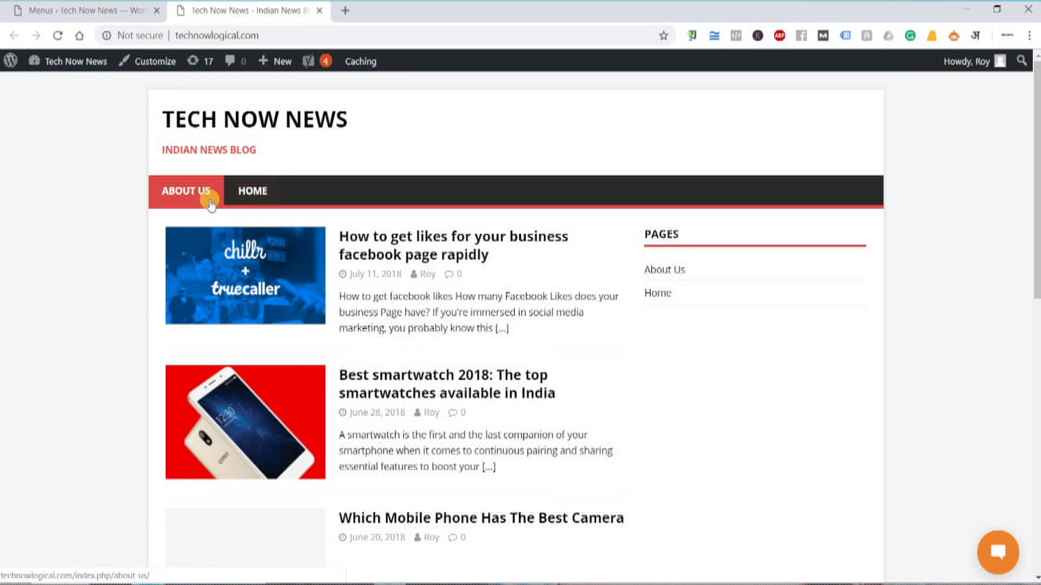
pyautogui.click(64, 34)
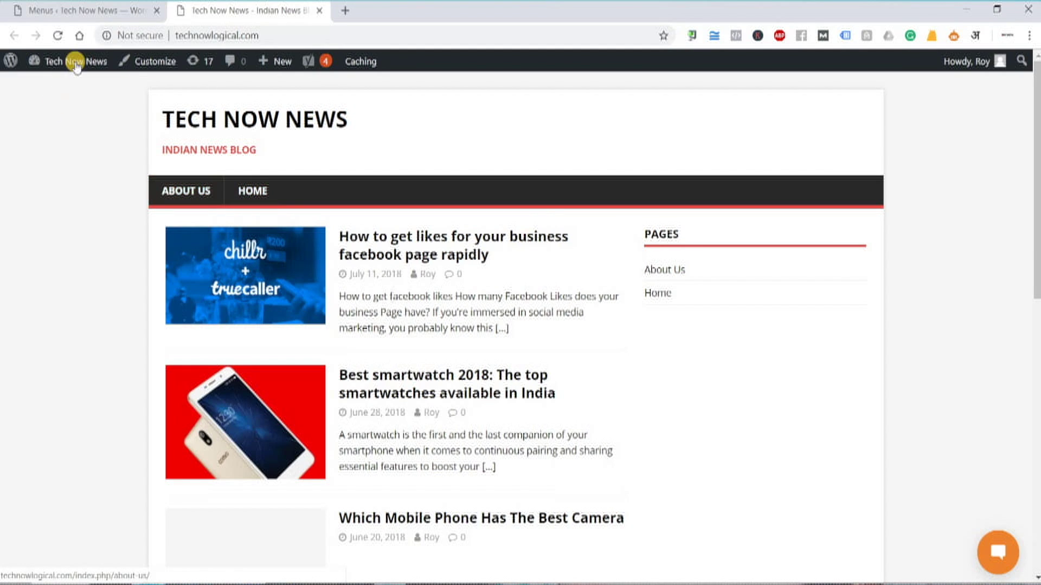
pyautogui.click(80, 12)
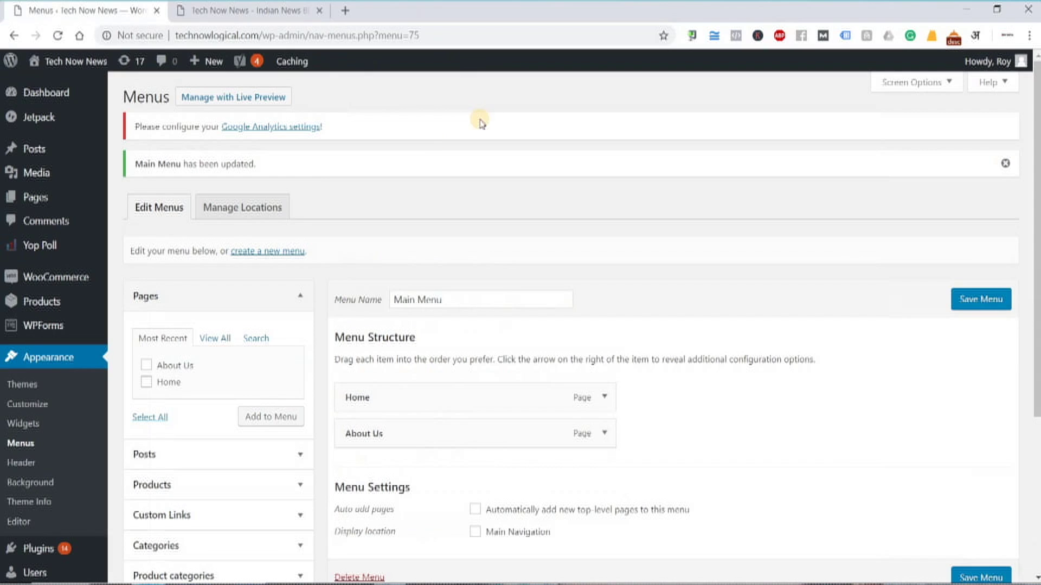
# Assign Main Menu to the Main Navigation location and save the change
pyautogui.click(248, 211)
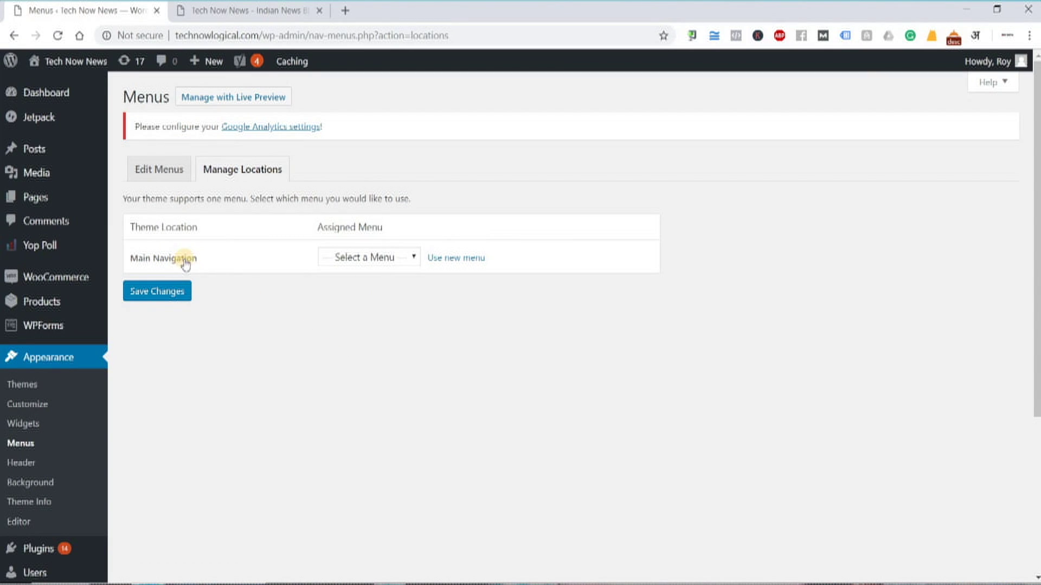
pyautogui.click(362, 260)
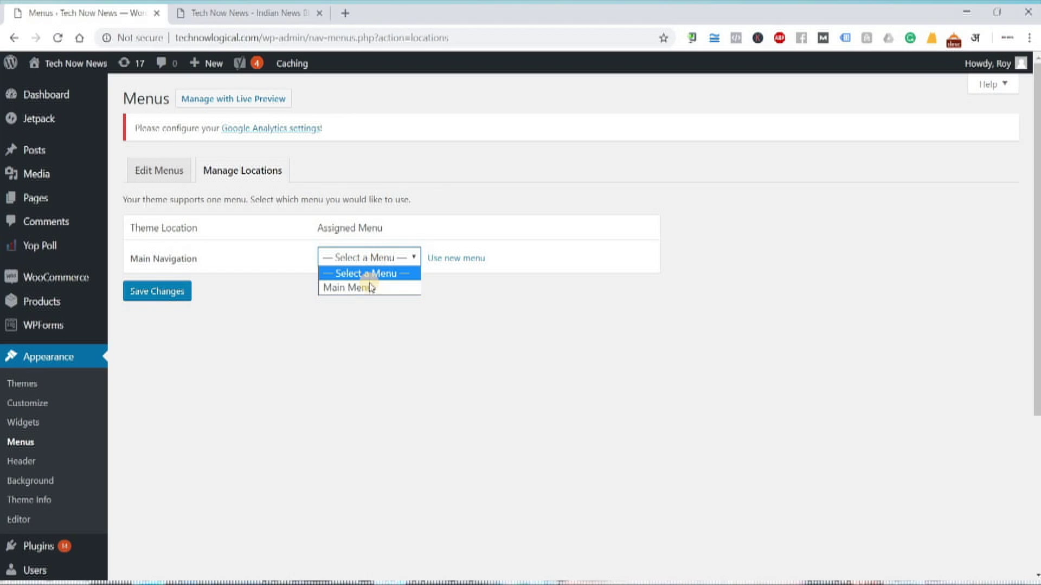
pyautogui.click(369, 289)
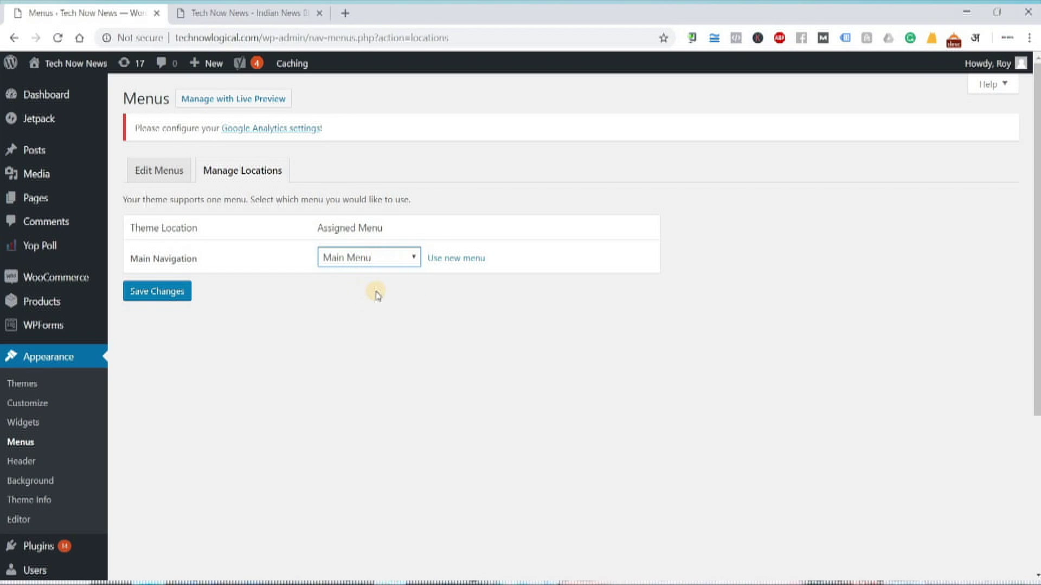
pyautogui.click(168, 303)
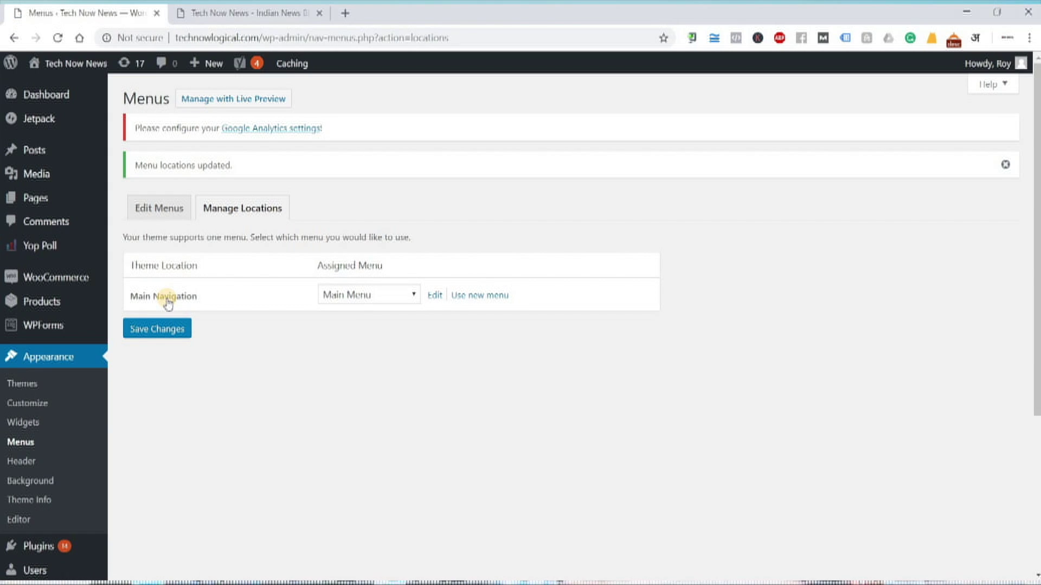
# Reload the live site to confirm Home now appears before About Us
pyautogui.click(223, 15)
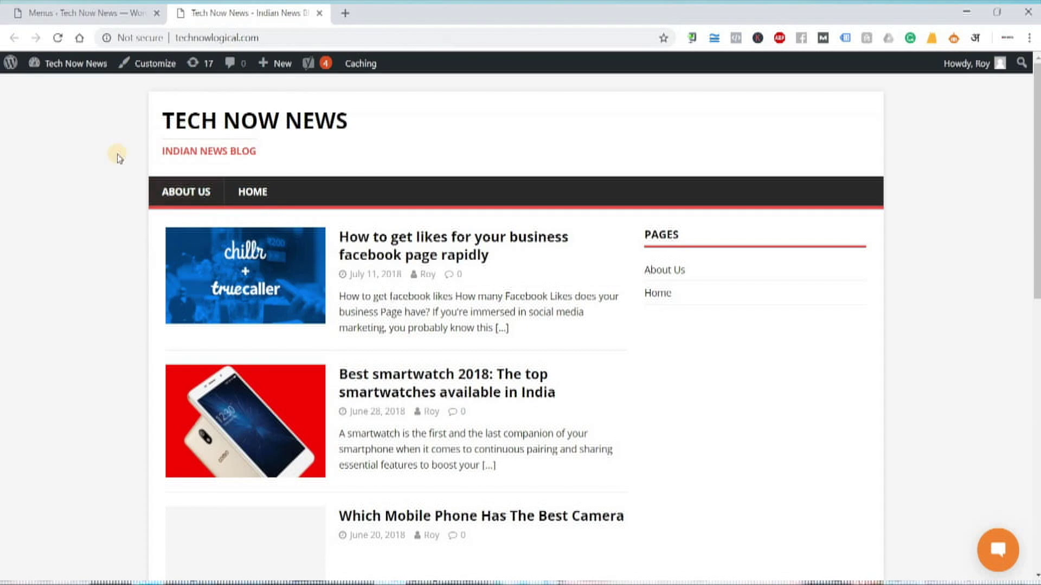
pyautogui.press('F5')
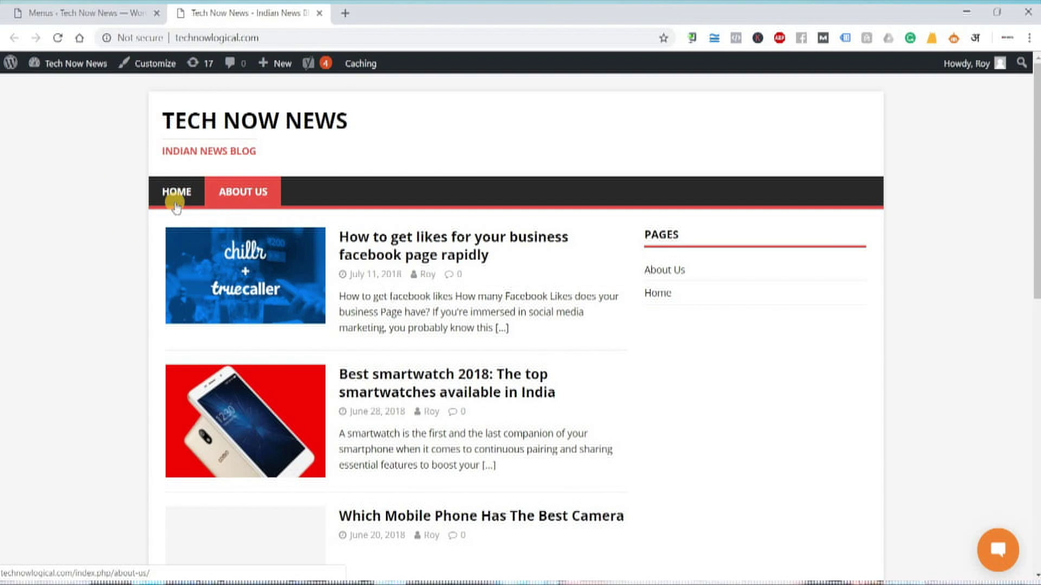
pyautogui.click(62, 14)
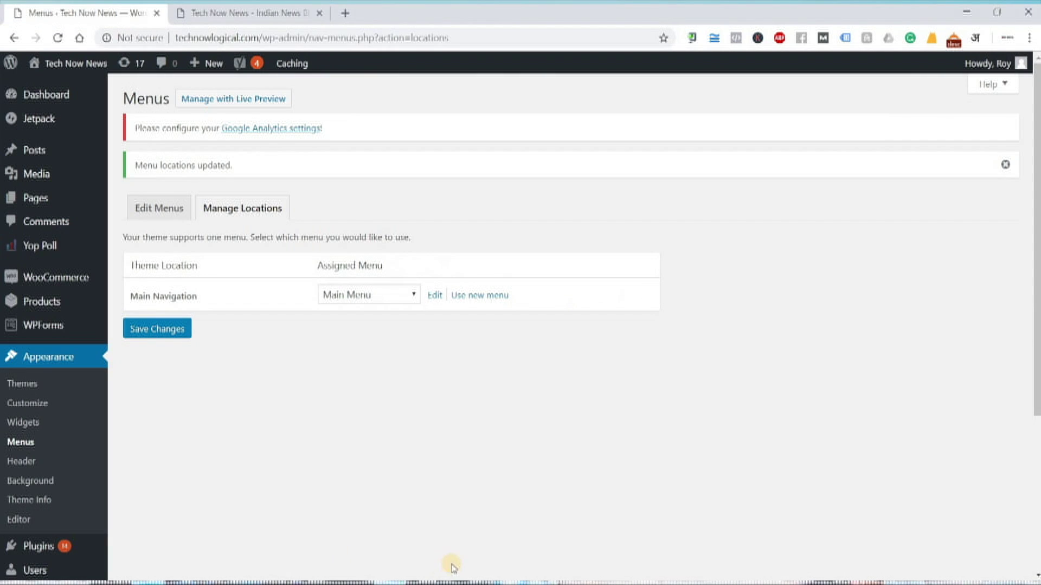
# Add 'In Menu creation step no.2 - Manage Location' below the Name Menu line in the notes
pyautogui.hotkey('alt', 'Tab')
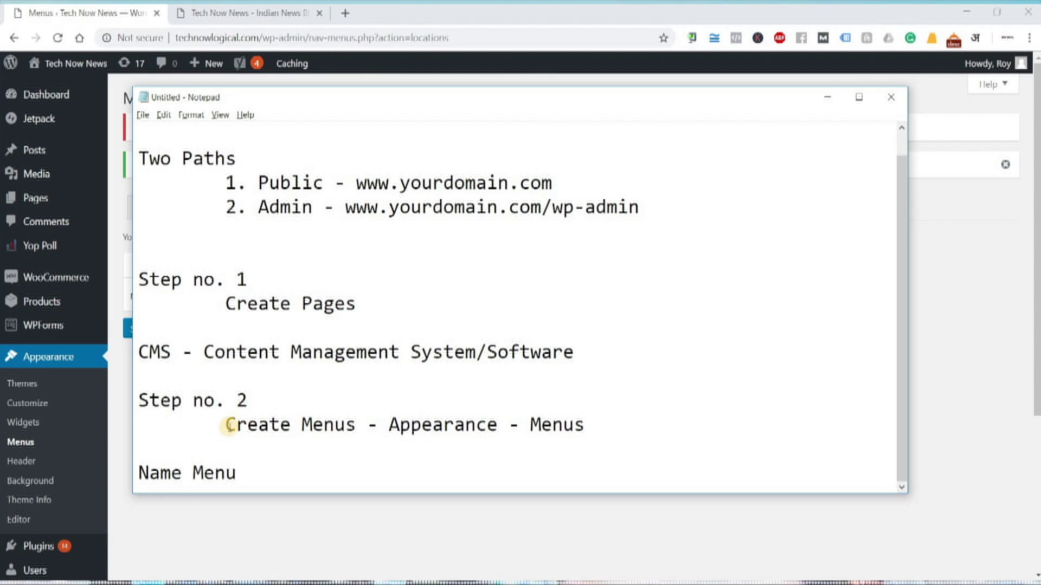
pyautogui.moveTo(228, 425); pyautogui.dragTo(355, 417)
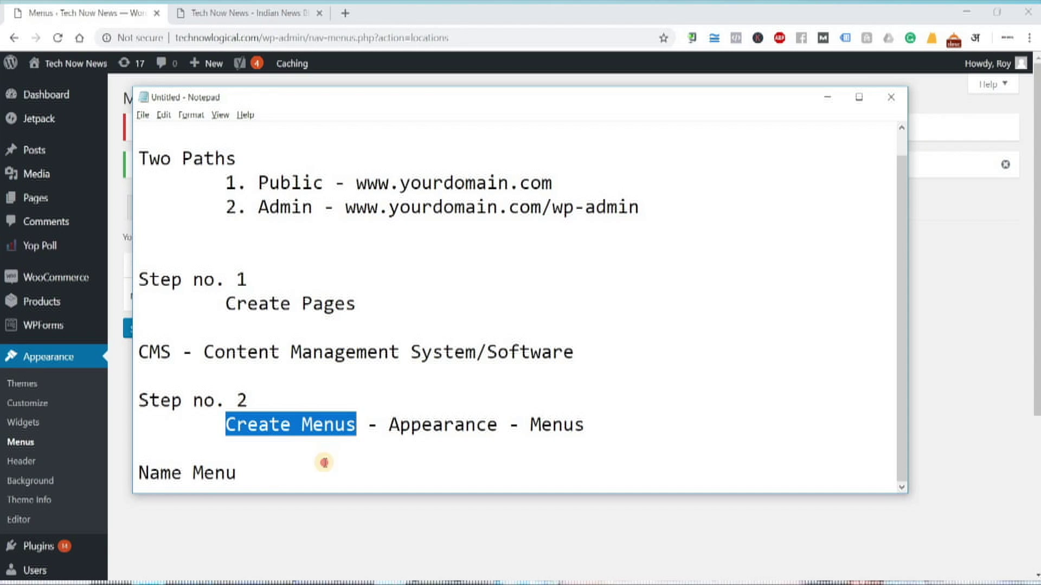
pyautogui.click(143, 466)
pyautogui.moveTo(142, 473); pyautogui.dragTo(275, 475)
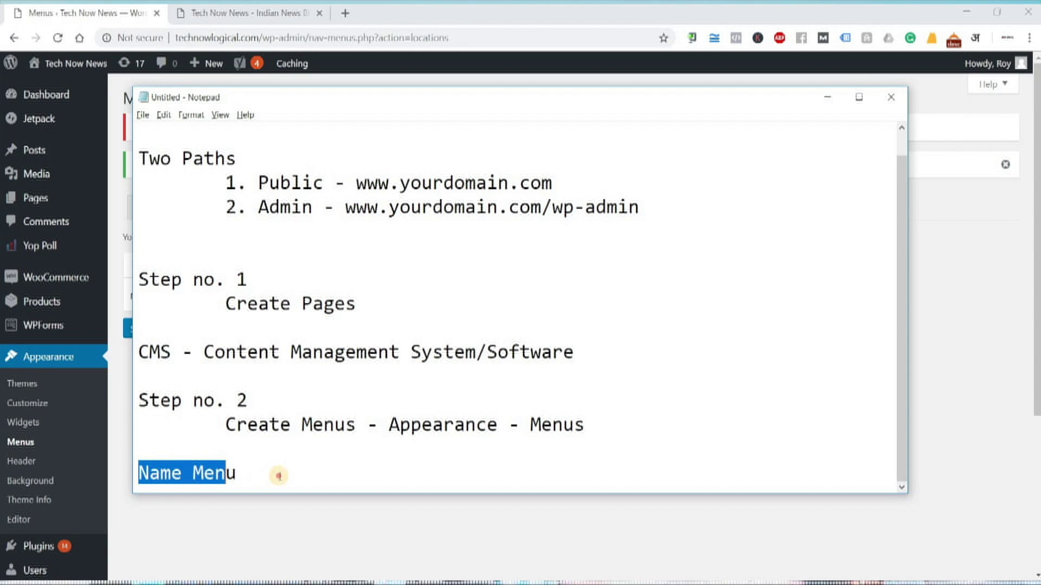
pyautogui.click(279, 476)
pyautogui.press('Return')
pyautogui.press('Return')
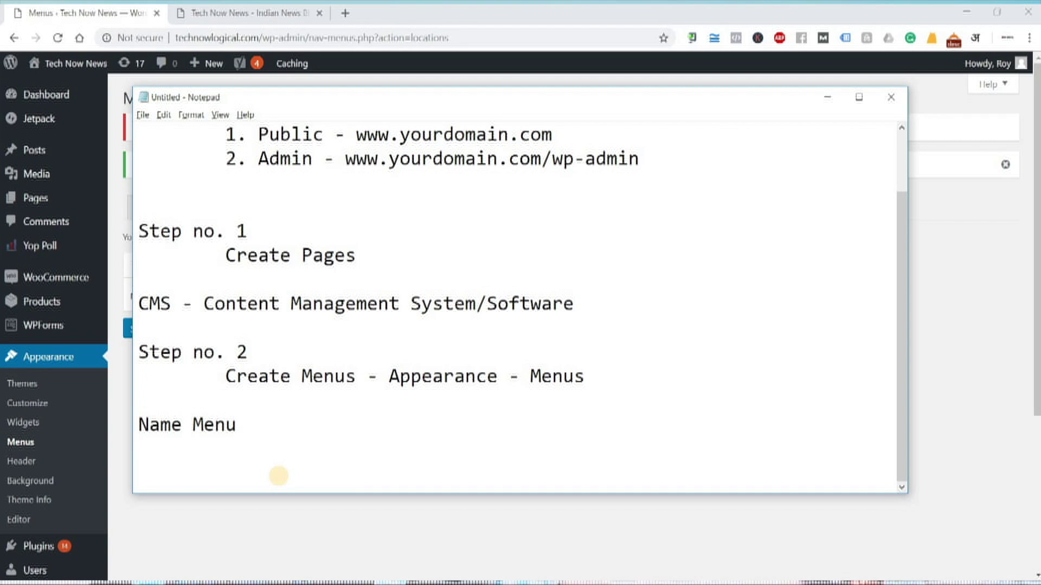
pyautogui.scroll(2, 288, 432)
pyautogui.scroll(-2, 285, 412)
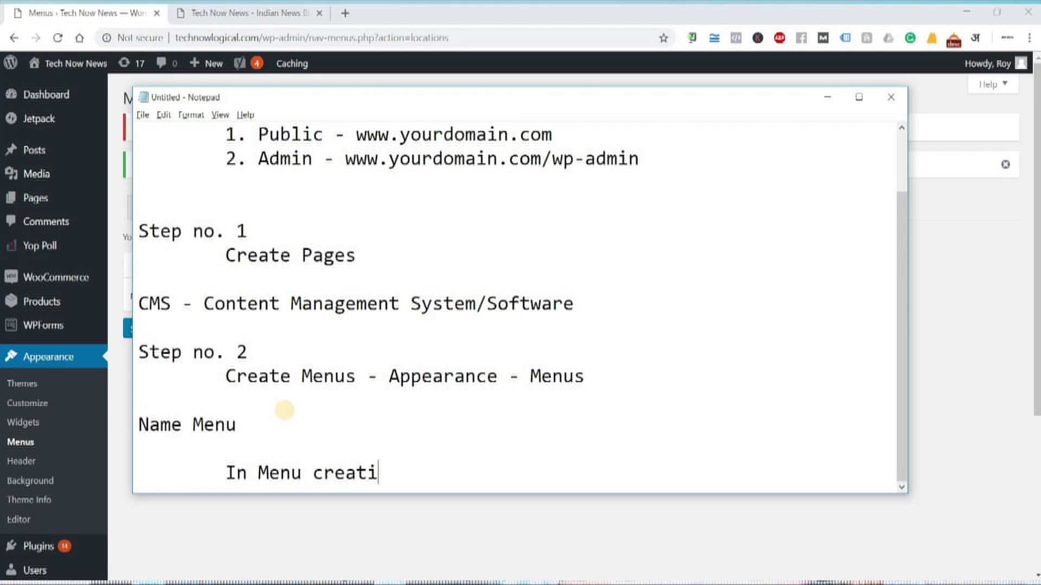
pyautogui.write('on step no.2 -')
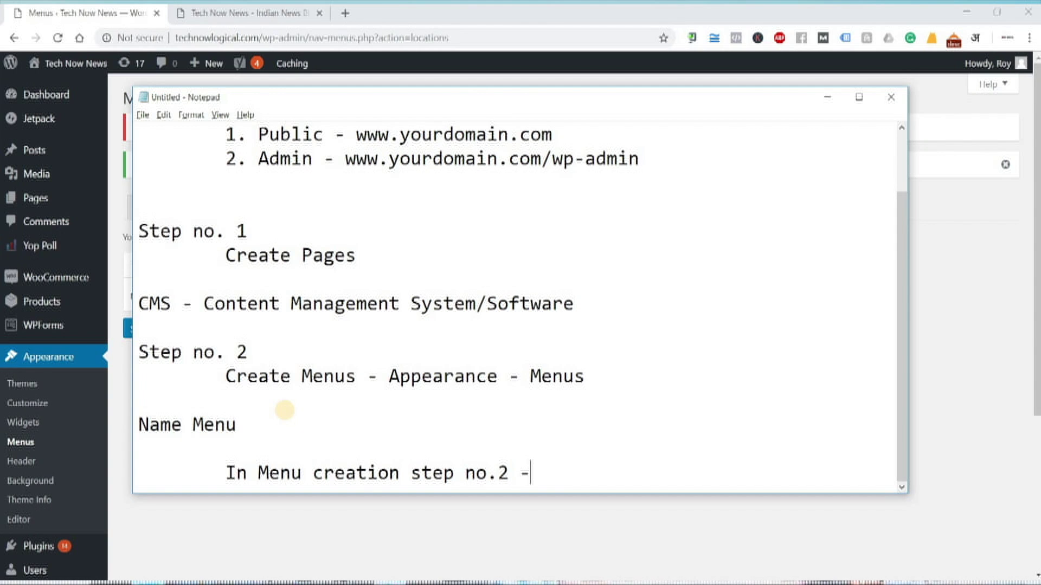
pyautogui.write(' Manage Location')
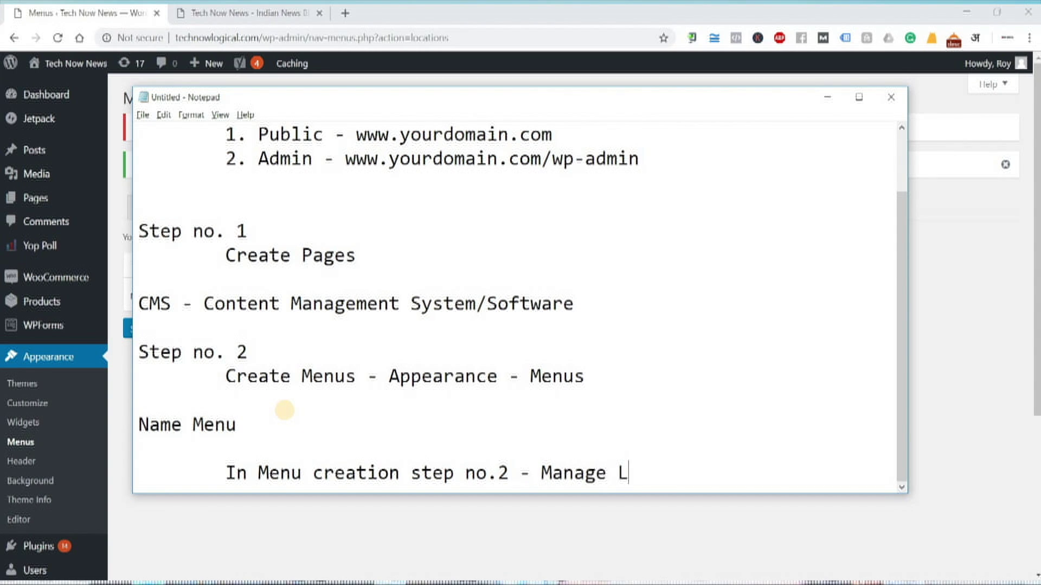
pyautogui.click(116, 35)
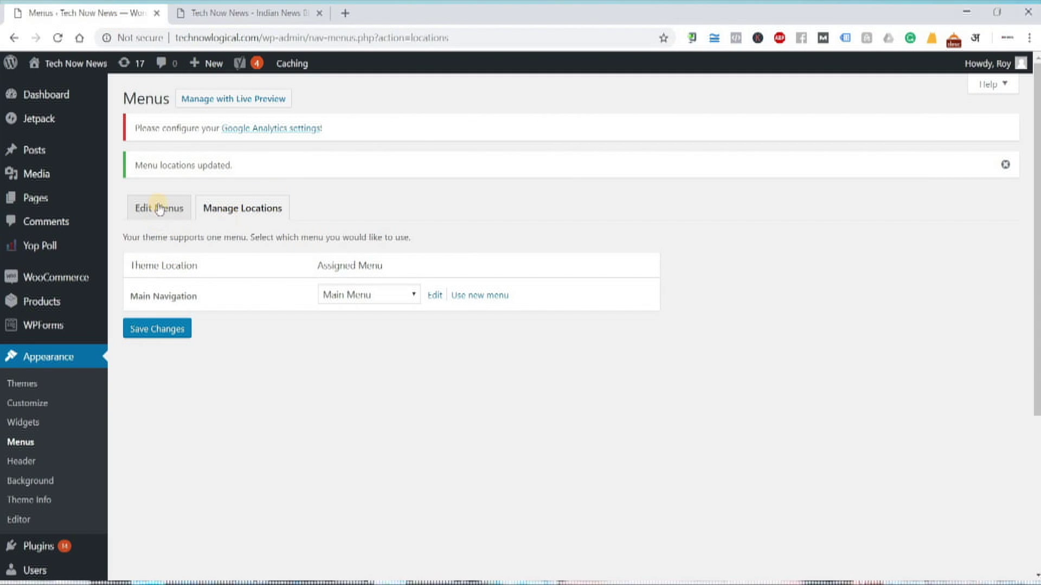
# Recheck under Manage Locations that Main Navigation still uses Main Menu, then view the site
pyautogui.click(170, 213)
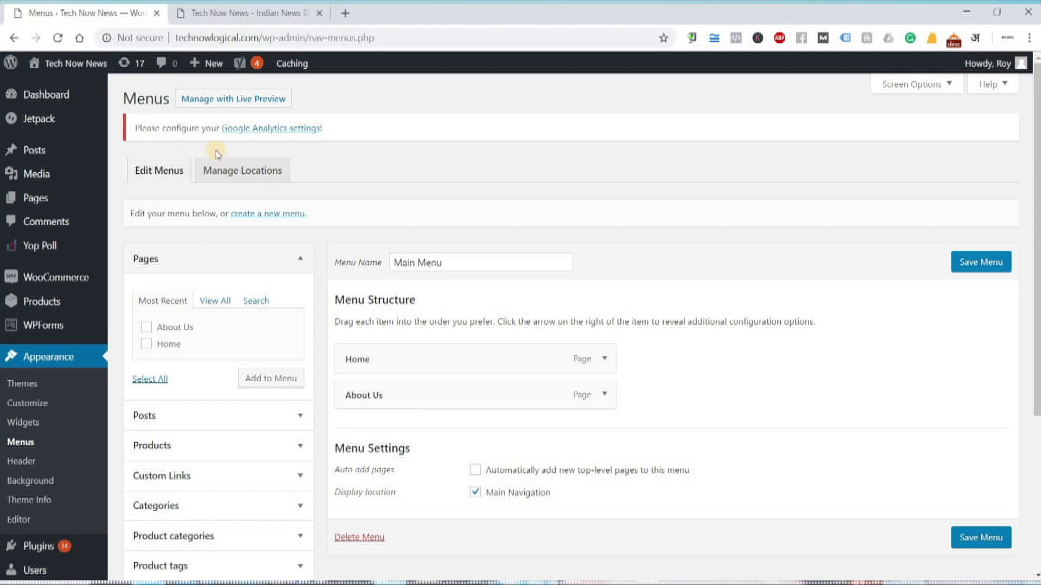
pyautogui.click(219, 172)
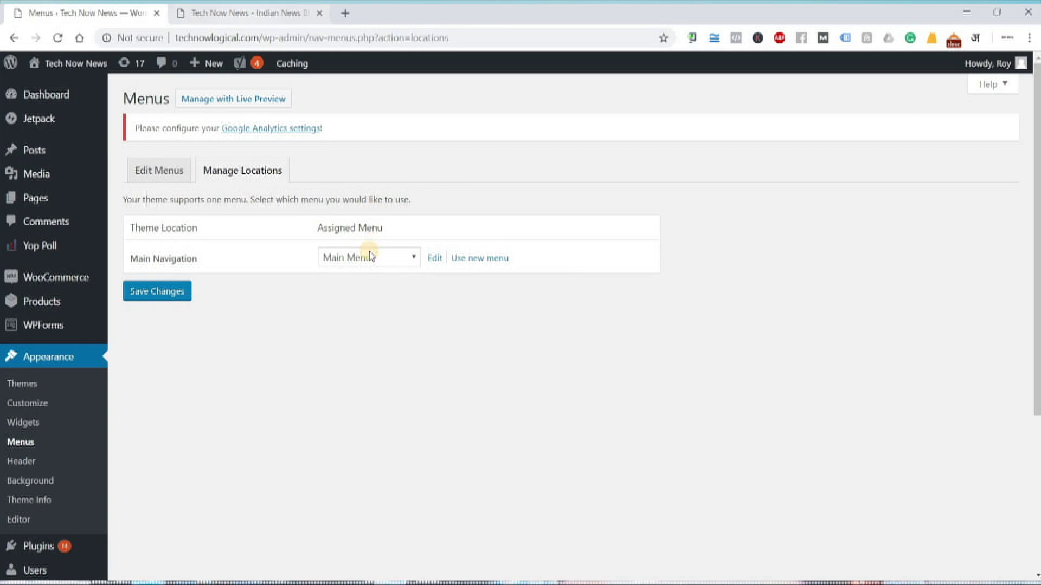
pyautogui.click(373, 259)
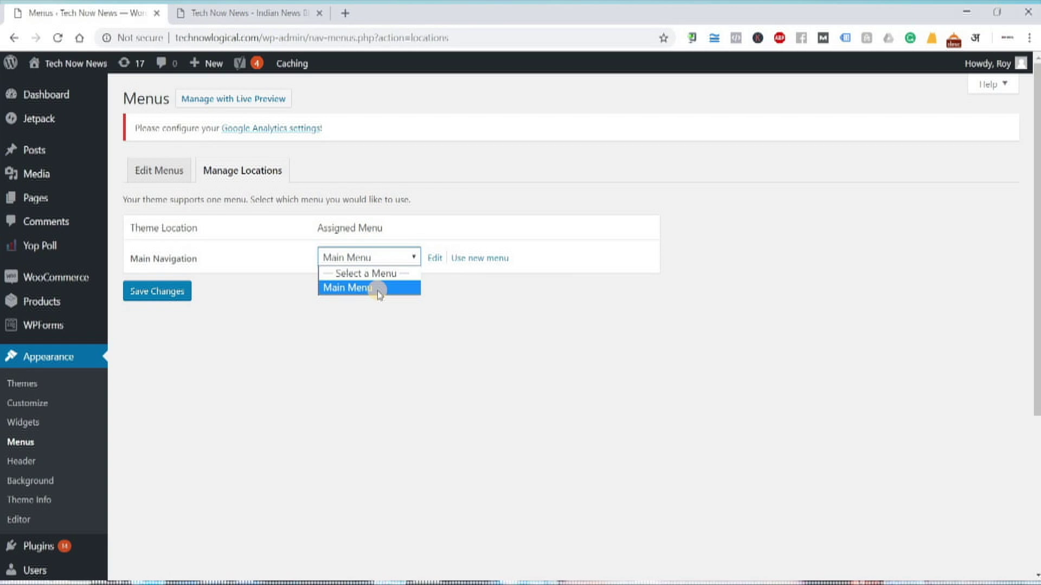
pyautogui.click(334, 291)
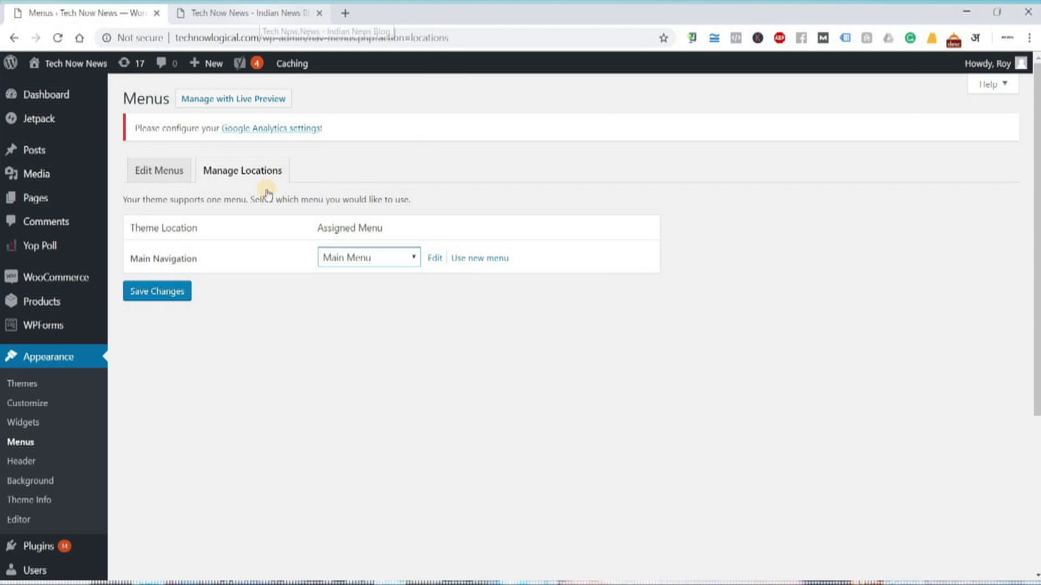
pyautogui.hotkey('ctrl', 'Tab')
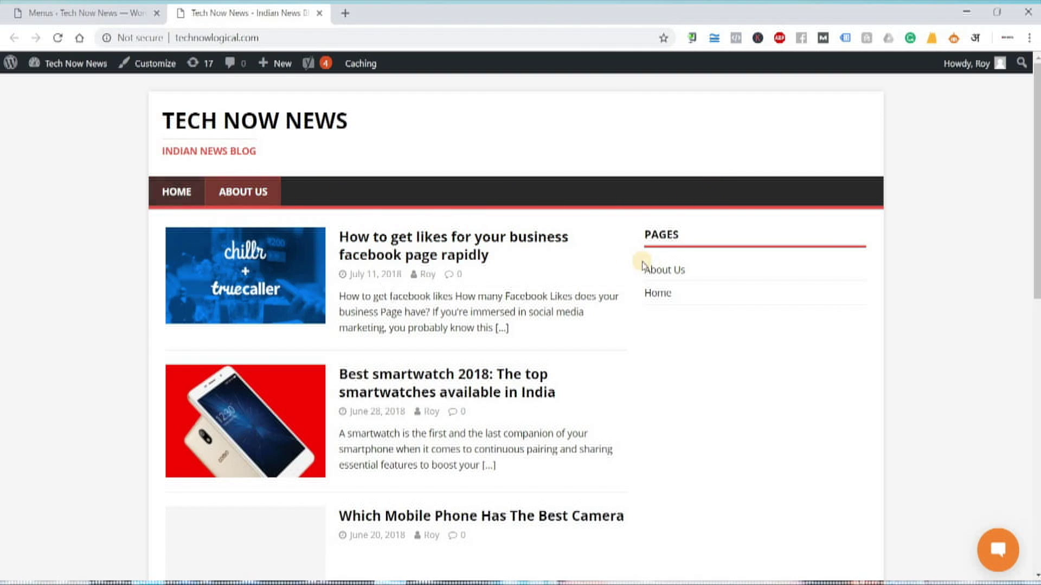
# Compare the homepage's Home and About Us menu with the Main Navigation setting, leaving Main Menu assigned
pyautogui.scroll(-10, 652, 268)
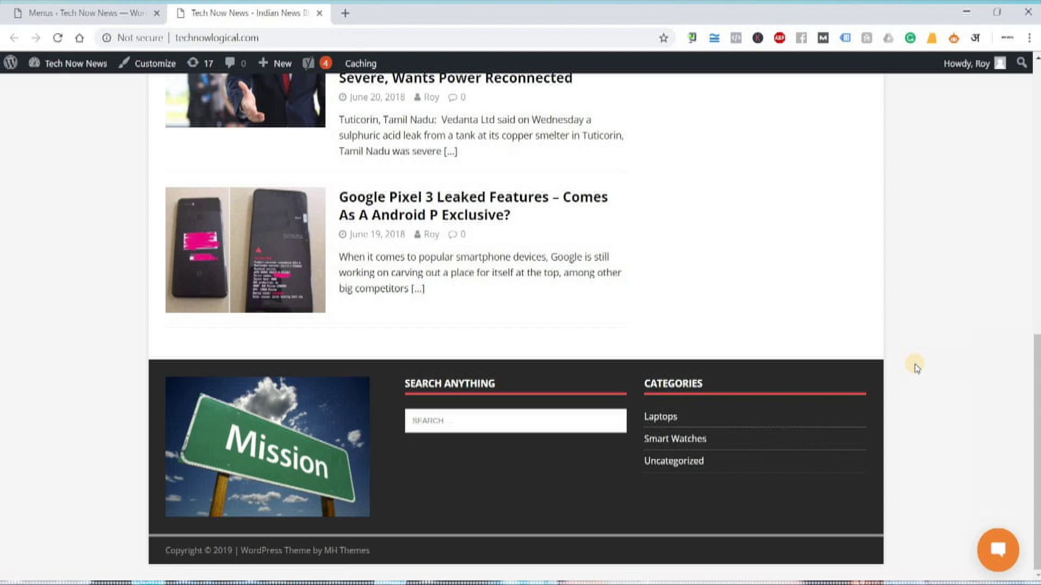
pyautogui.scroll(10, 915, 368)
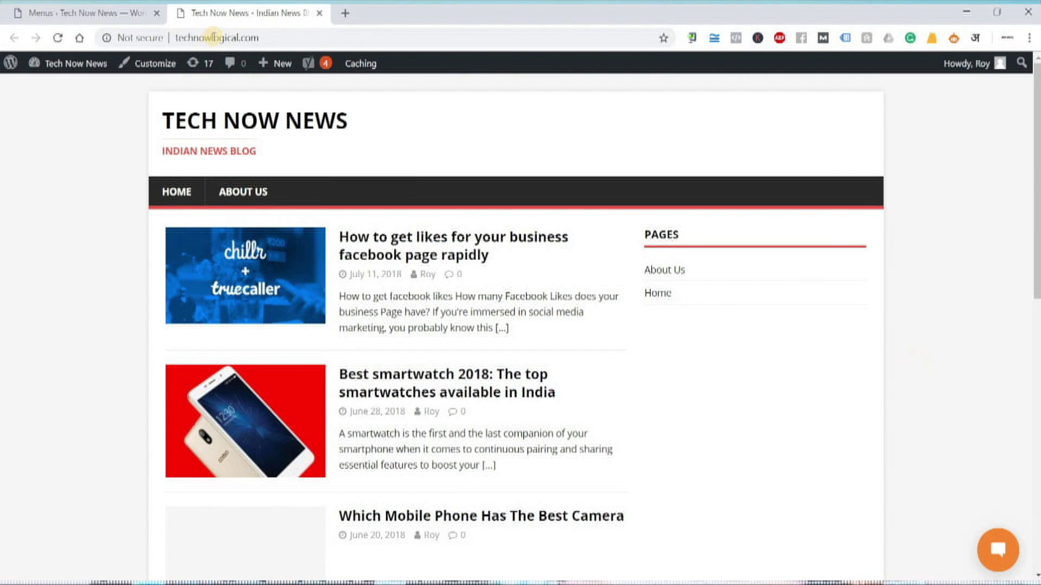
pyautogui.click(103, 12)
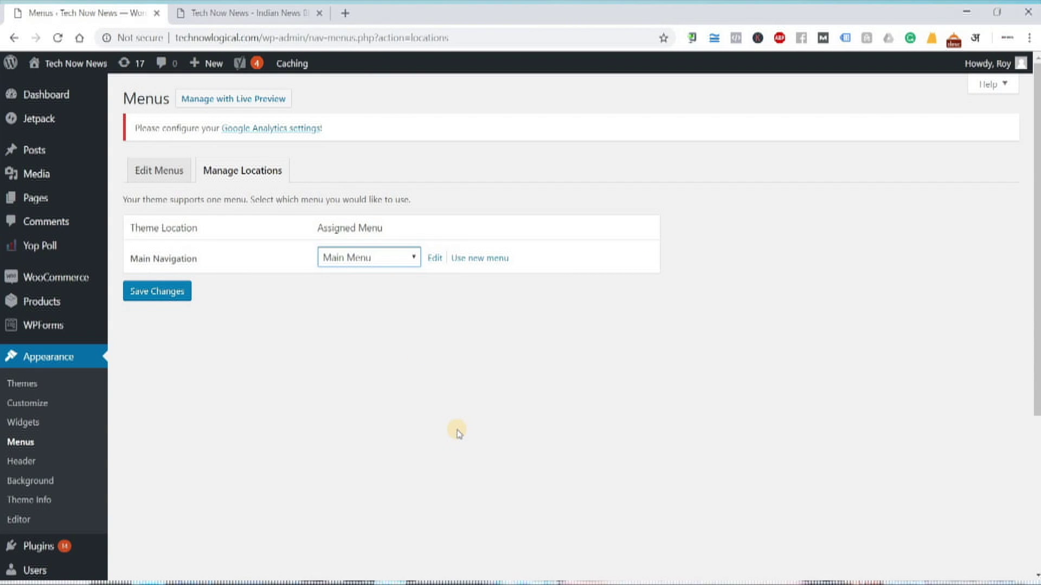
pyautogui.click(221, 19)
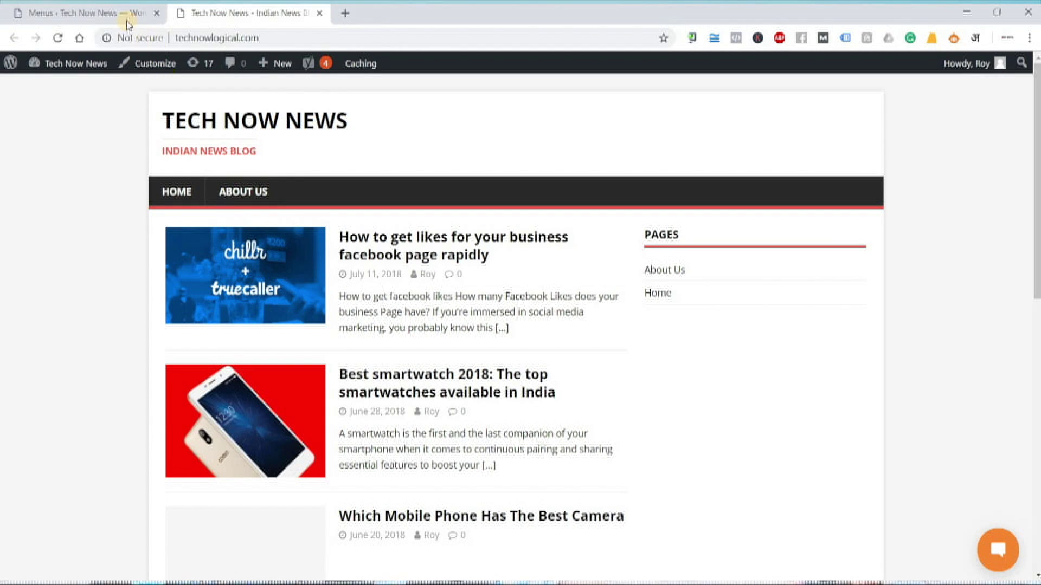
pyautogui.hotkey('ctrl', 'shift', 'Tab')
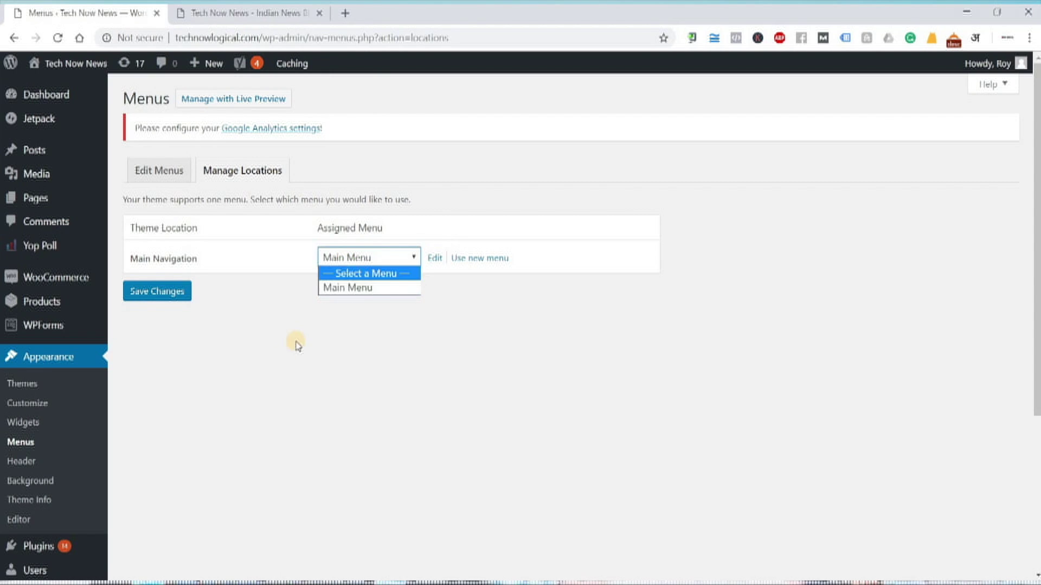
pyautogui.click(383, 278)
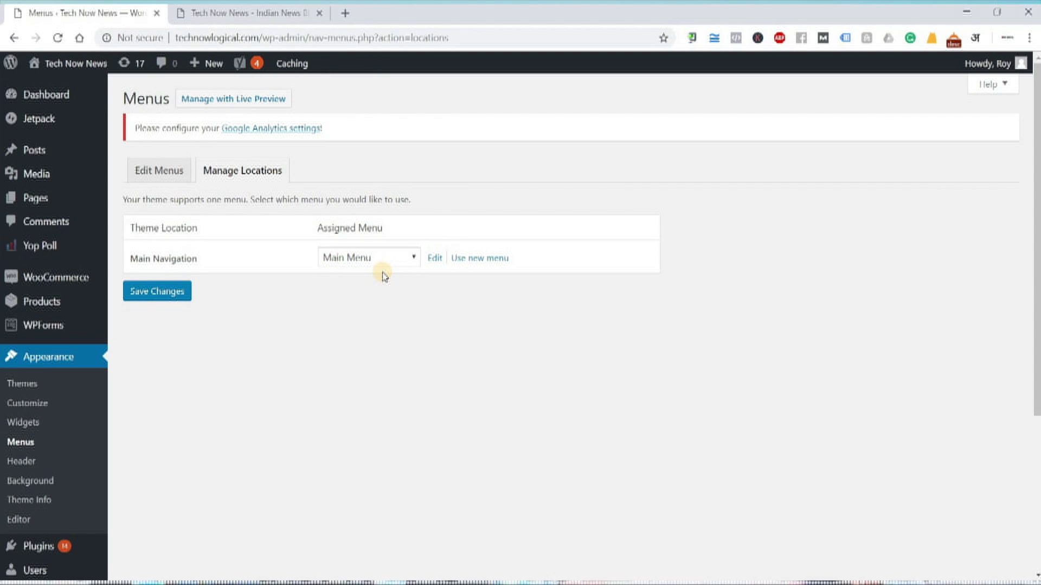
pyautogui.click(395, 259)
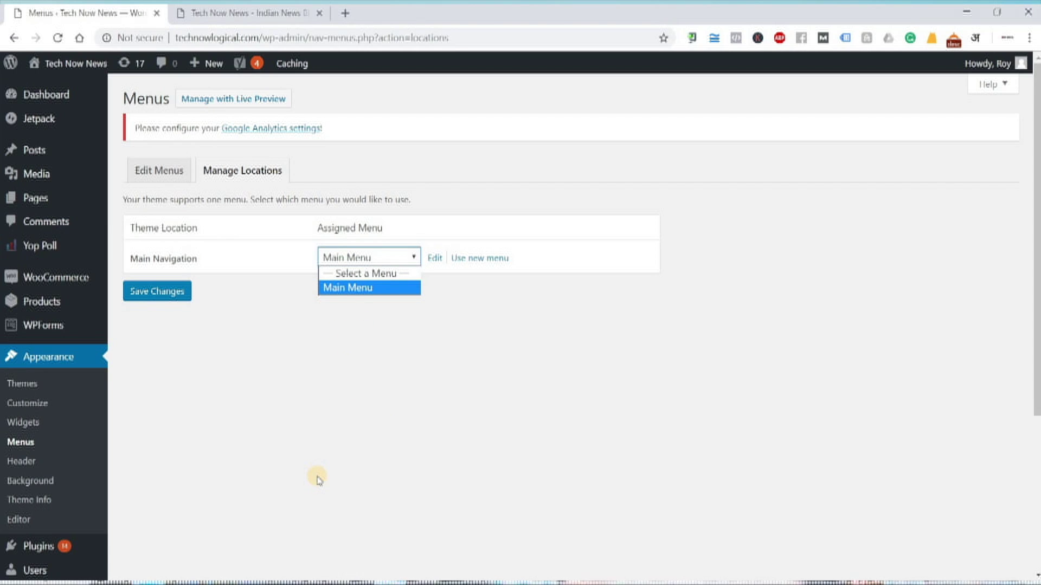
pyautogui.click(304, 376)
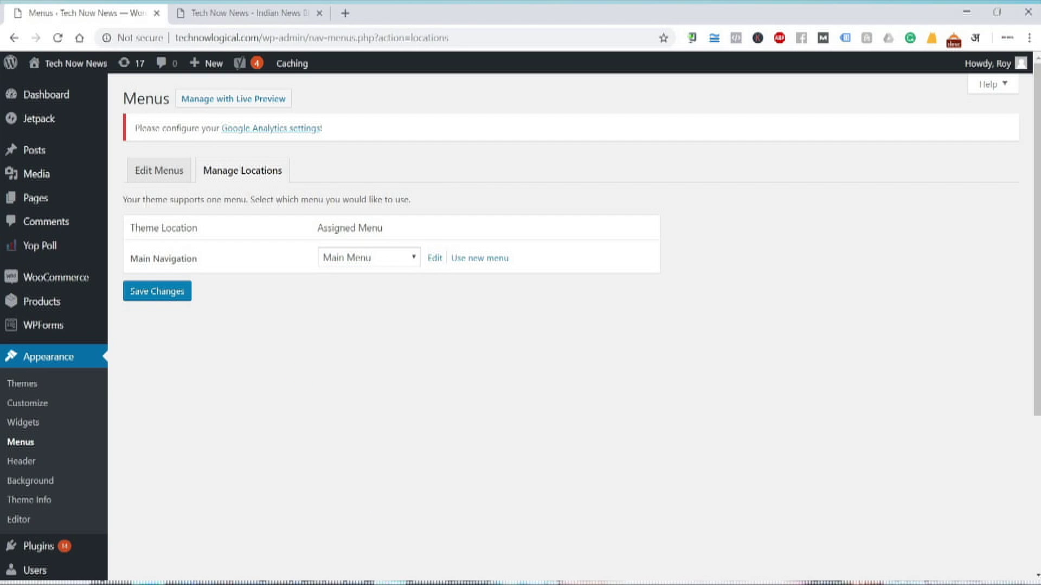
pyautogui.hotkey('alt', 'Tab')
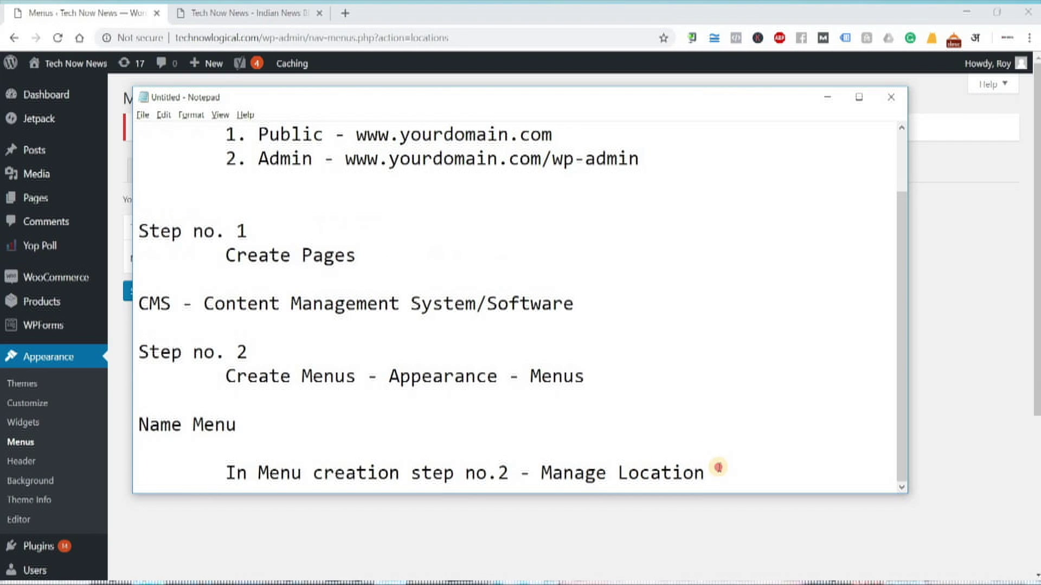
# Review the notes from Create Page and Create Menus down to Manage Location
pyautogui.hotkey('shift', 'Left')
pyautogui.hotkey('shift', 'Left')
pyautogui.keyDown('shift'); pyautogui.click(285, 378); pyautogui.keyUp('shift')
pyautogui.keyDown('shift'); pyautogui.click(136, 353); pyautogui.keyUp('shift')
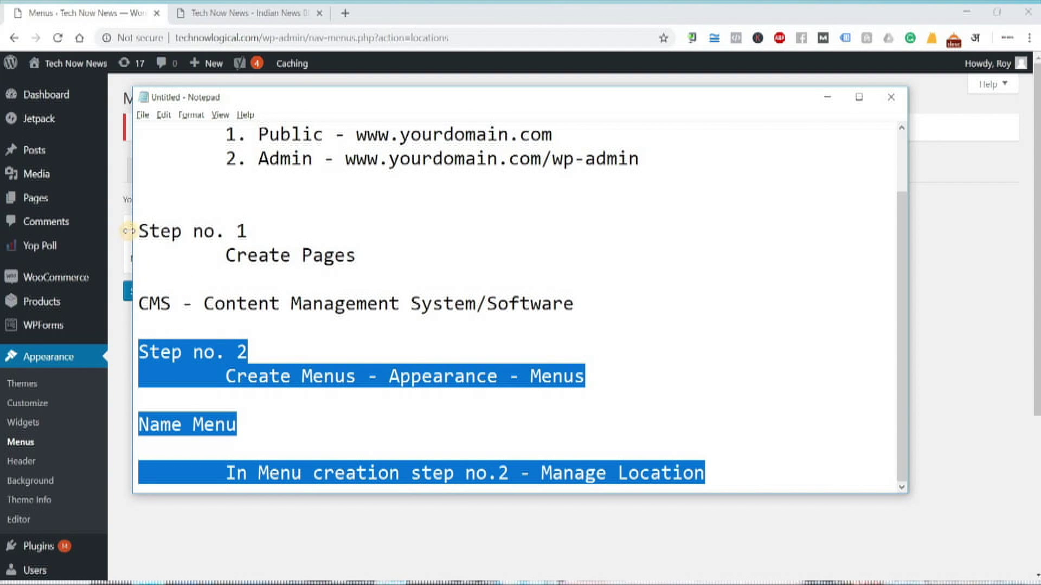
pyautogui.moveTo(226, 255); pyautogui.dragTo(345, 256)
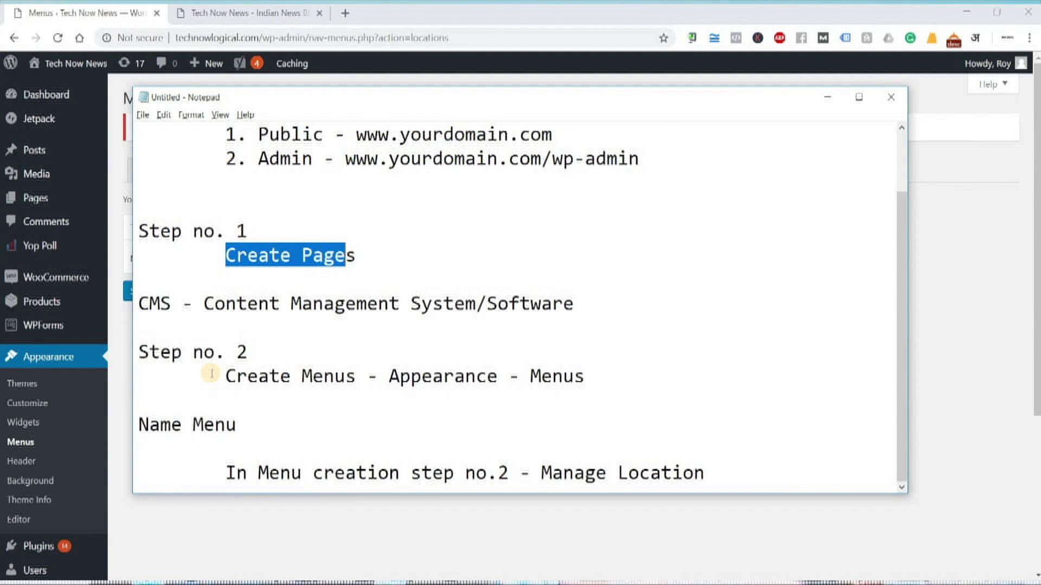
pyautogui.moveTo(225, 376); pyautogui.dragTo(732, 482)
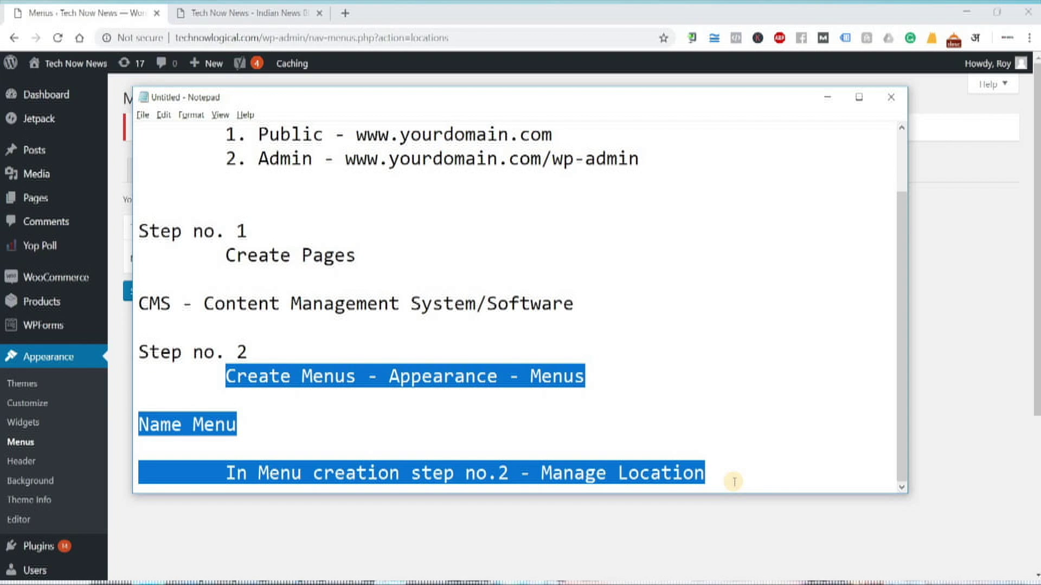
pyautogui.click(737, 477)
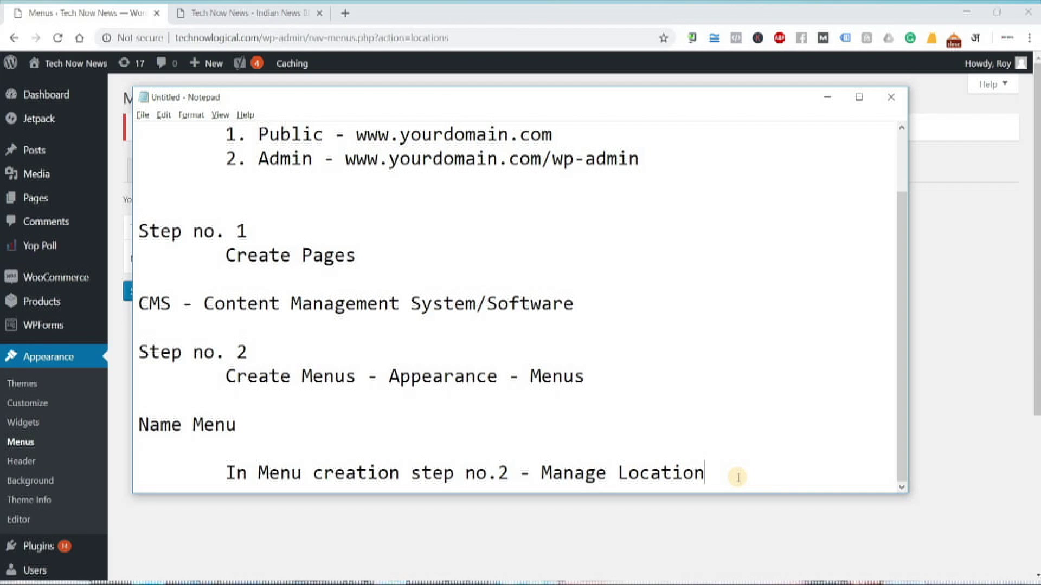
pyautogui.click(247, 12)
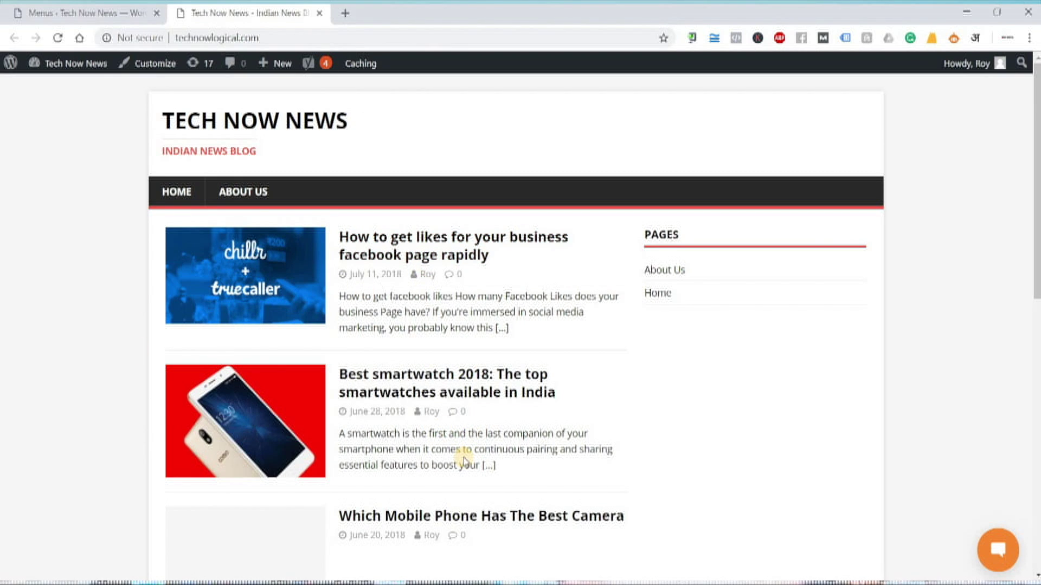
# Browse the homepage and its chat popup, then add blank lines after Manage Location in the notes
pyautogui.scroll(-9, 404, 383)
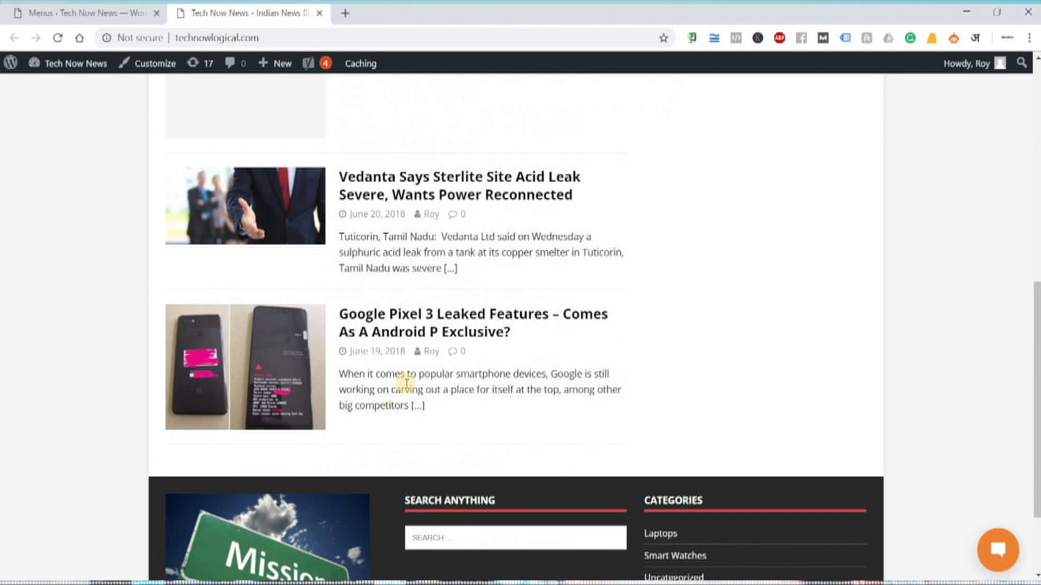
pyautogui.scroll(6, 405, 382)
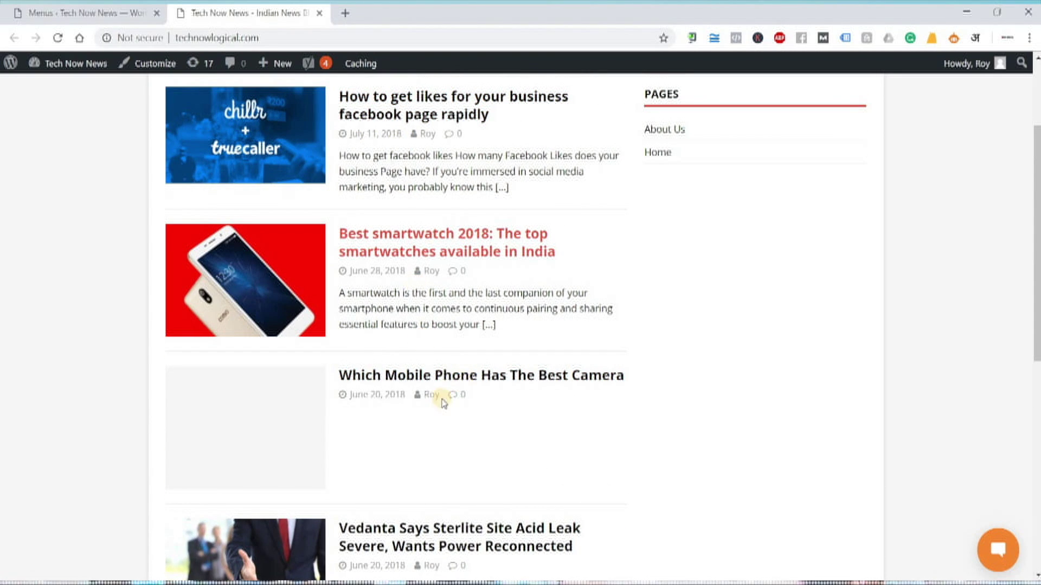
pyautogui.scroll(3, 450, 429)
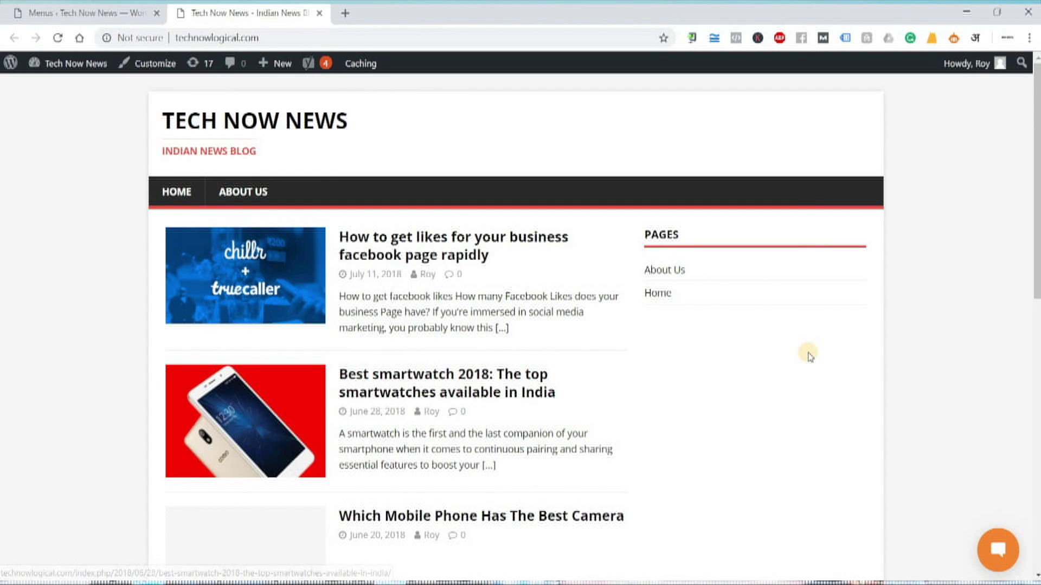
pyautogui.scroll(-5, 976, 548)
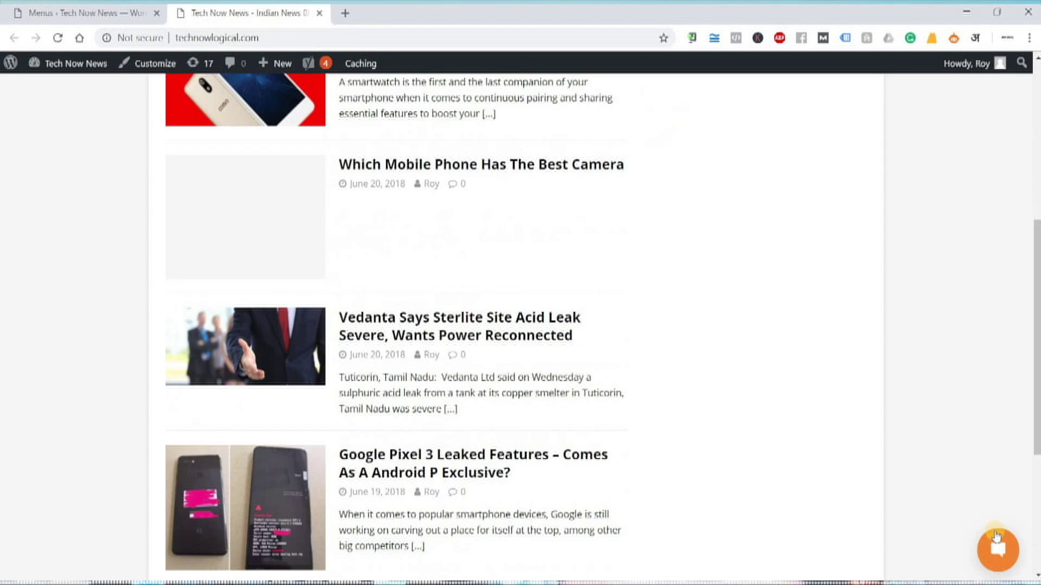
pyautogui.click(1003, 549)
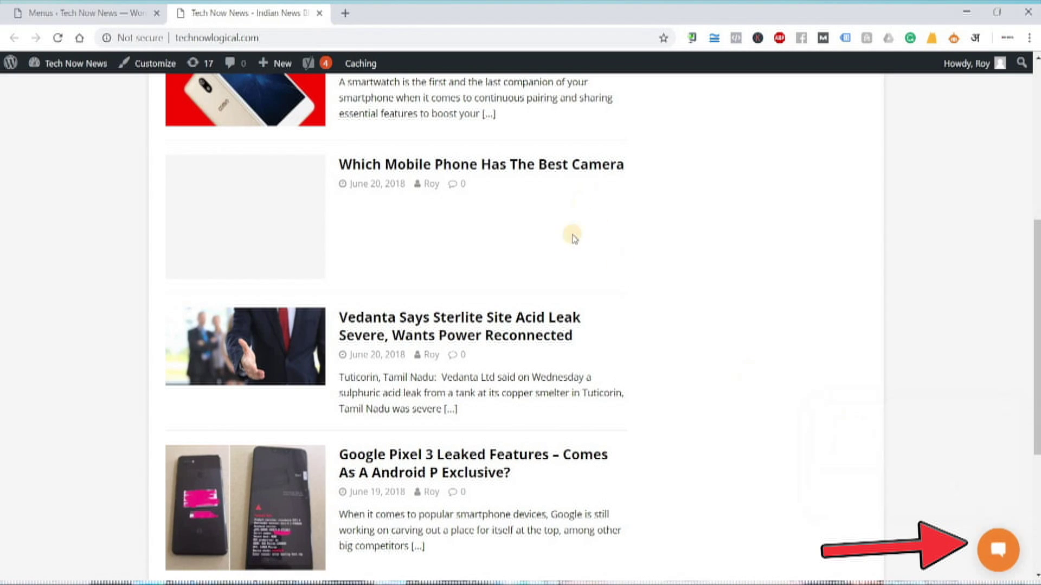
pyautogui.scroll(7, 564, 249)
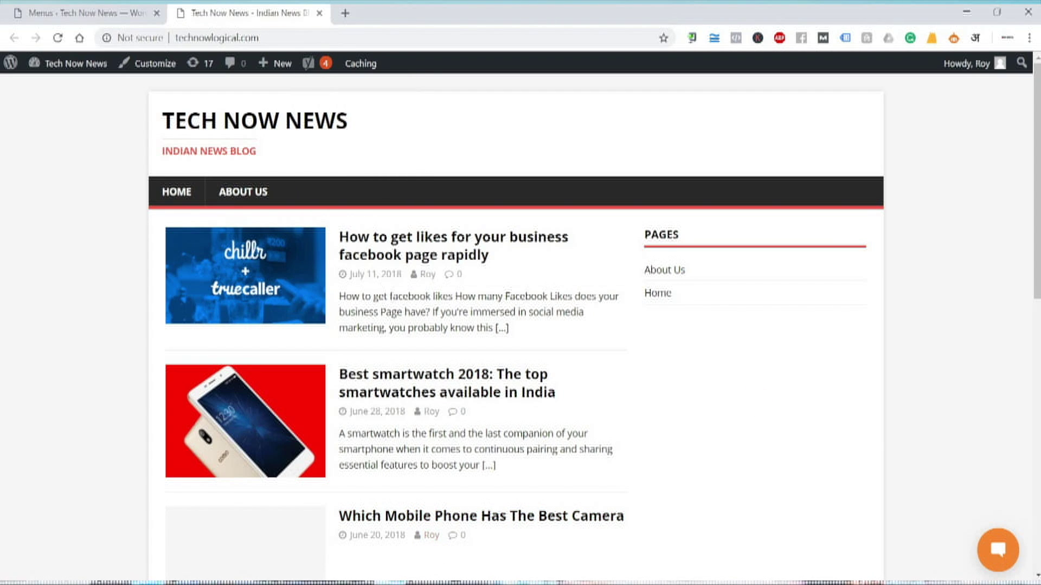
pyautogui.hotkey('alt', 'Tab')
pyautogui.press('Return')
pyautogui.press('Return')
pyautogui.press('Return')
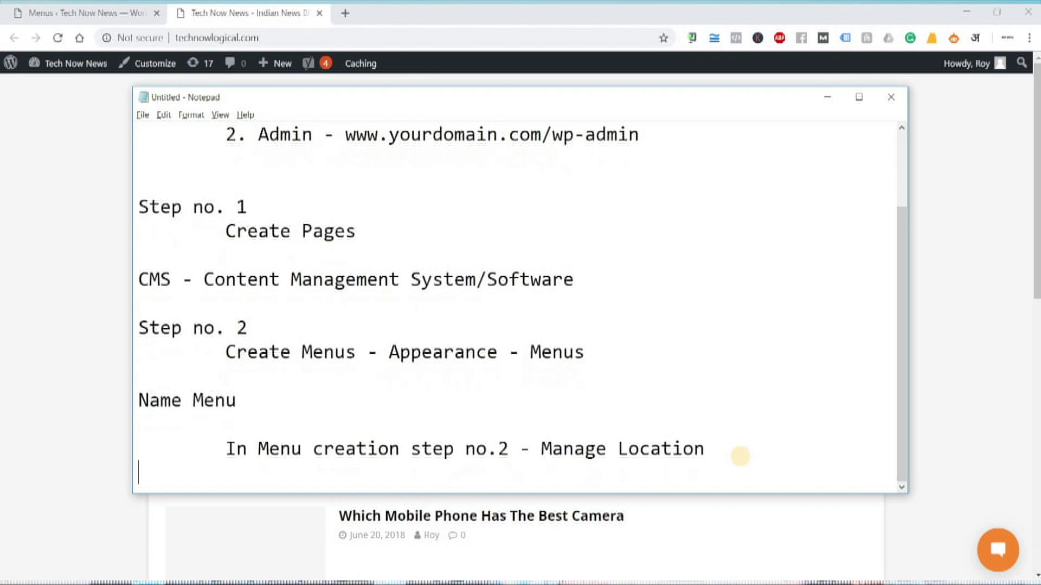
# Add a 'Plugins -- Features.' line with blank lines below it in the notes
pyautogui.write('Pl')
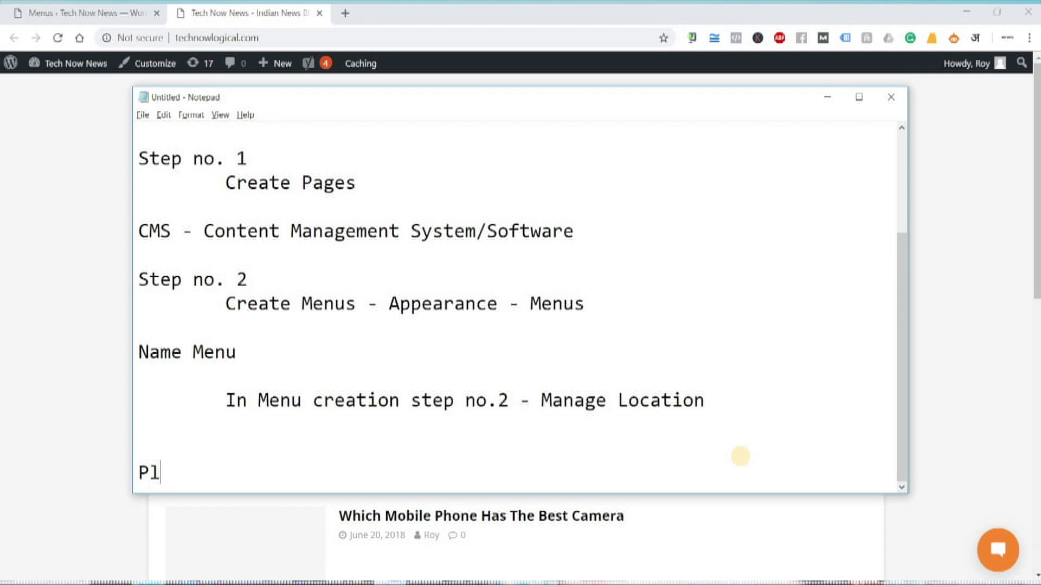
pyautogui.write('ugins')
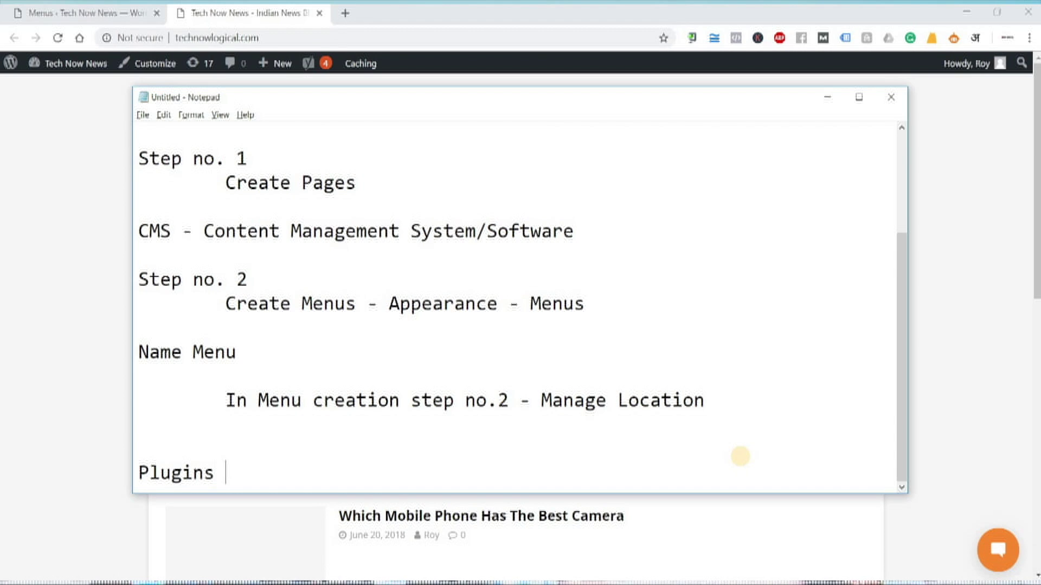
pyautogui.write('-- Feat')
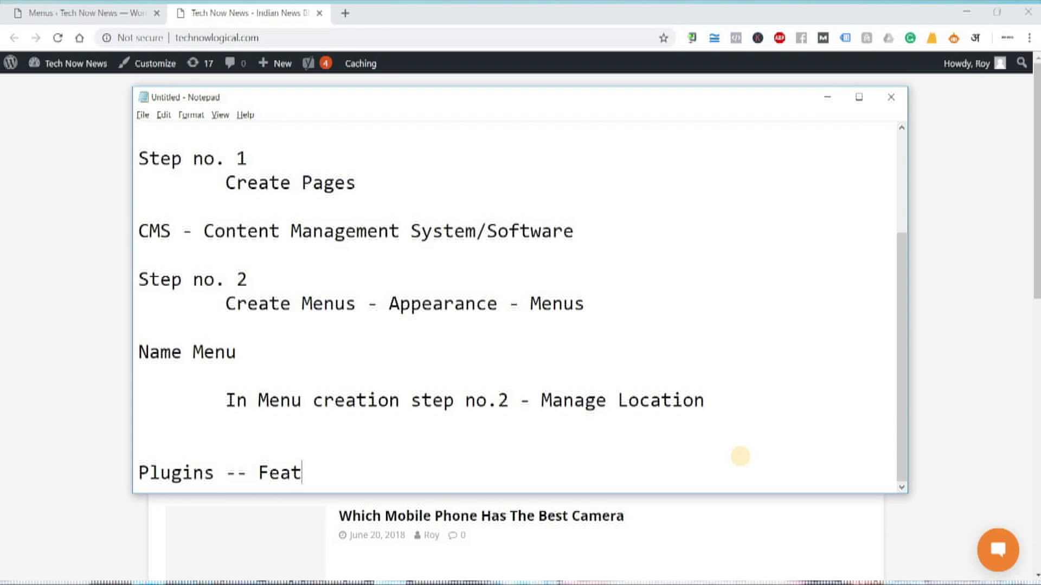
pyautogui.write('ures')
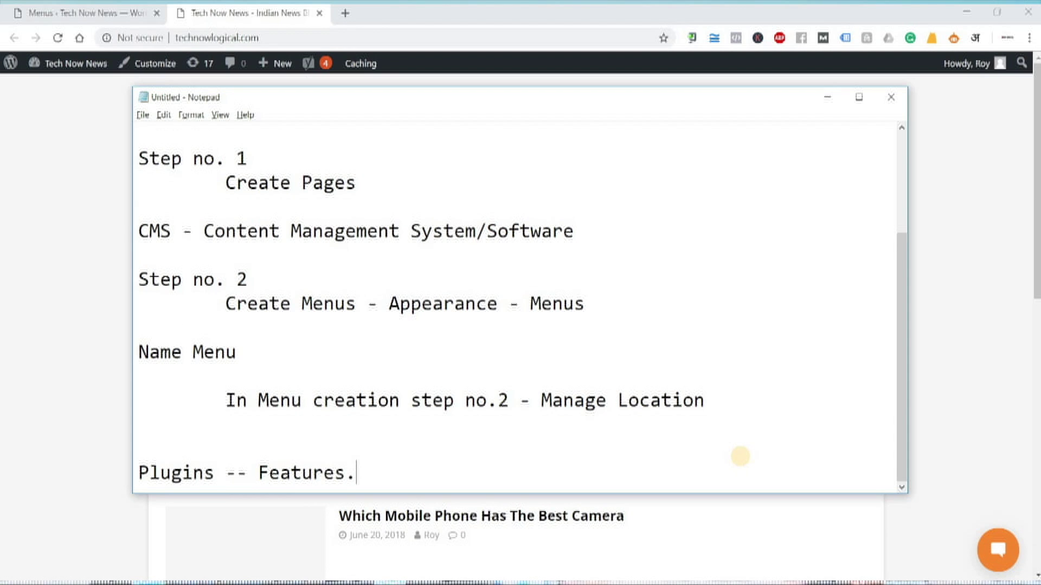
pyautogui.write('.')
pyautogui.press('Return')
pyautogui.press('Return')
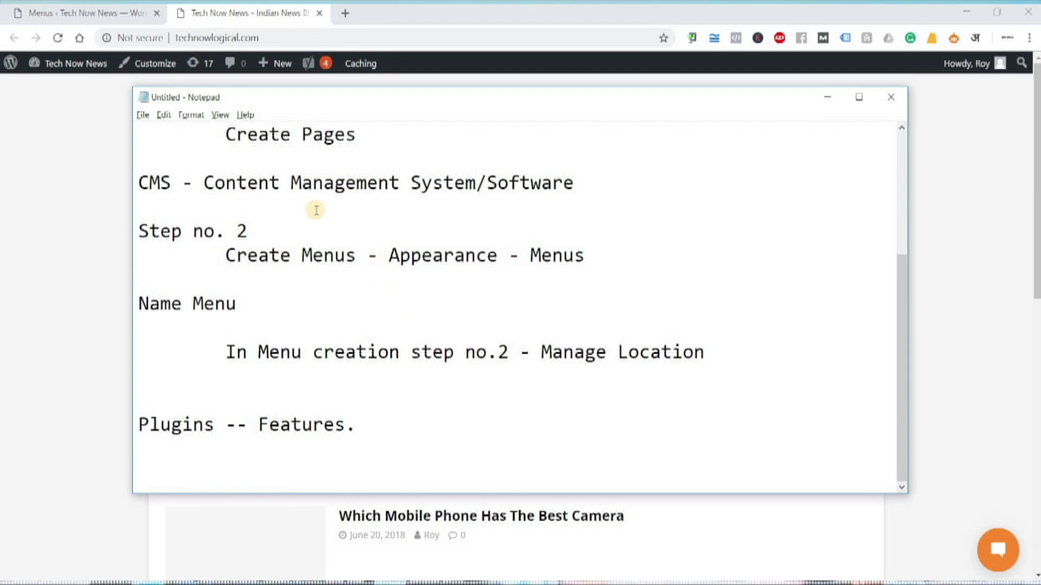
pyautogui.click(90, 23)
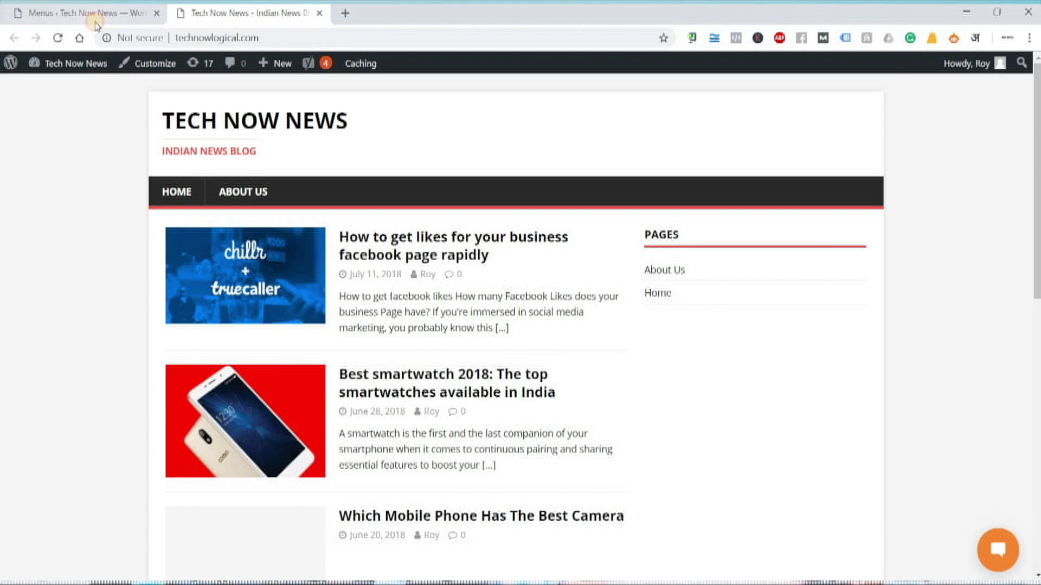
# Go from the Menus page to the Installed Plugins list
pyautogui.click(96, 16)
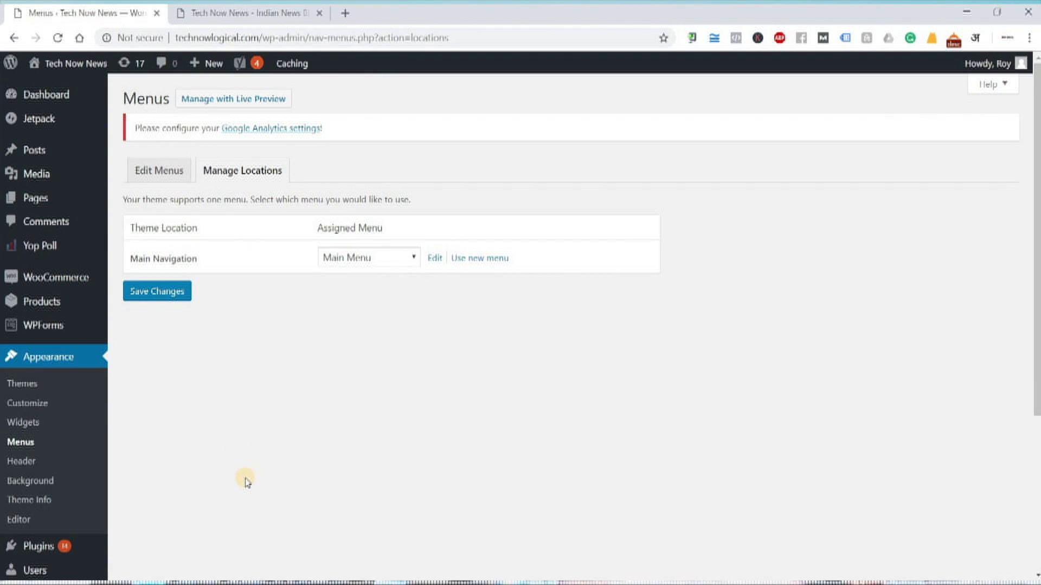
pyautogui.scroll(-4, 123, 388)
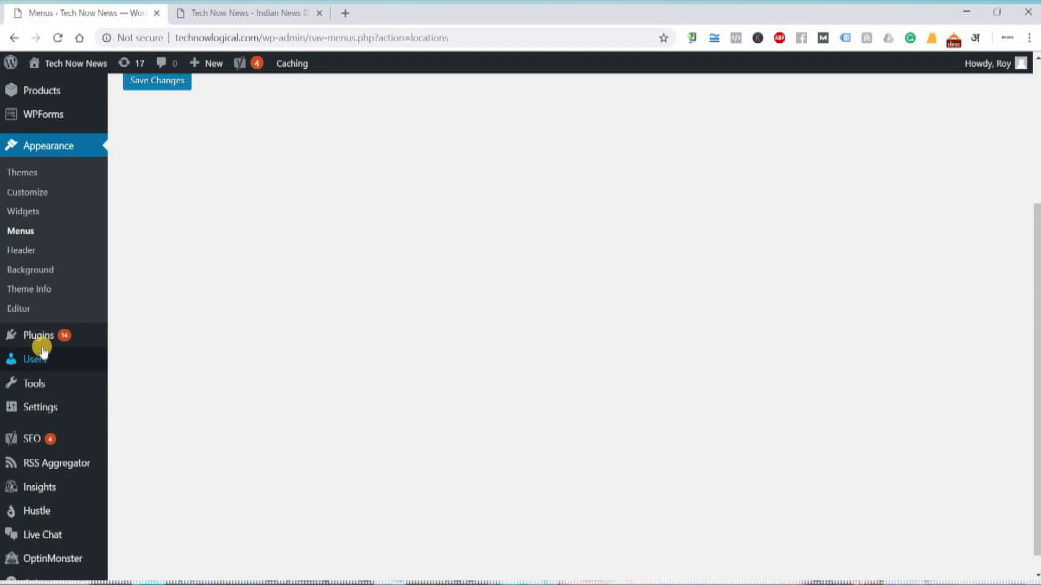
pyautogui.moveTo(49, 339)
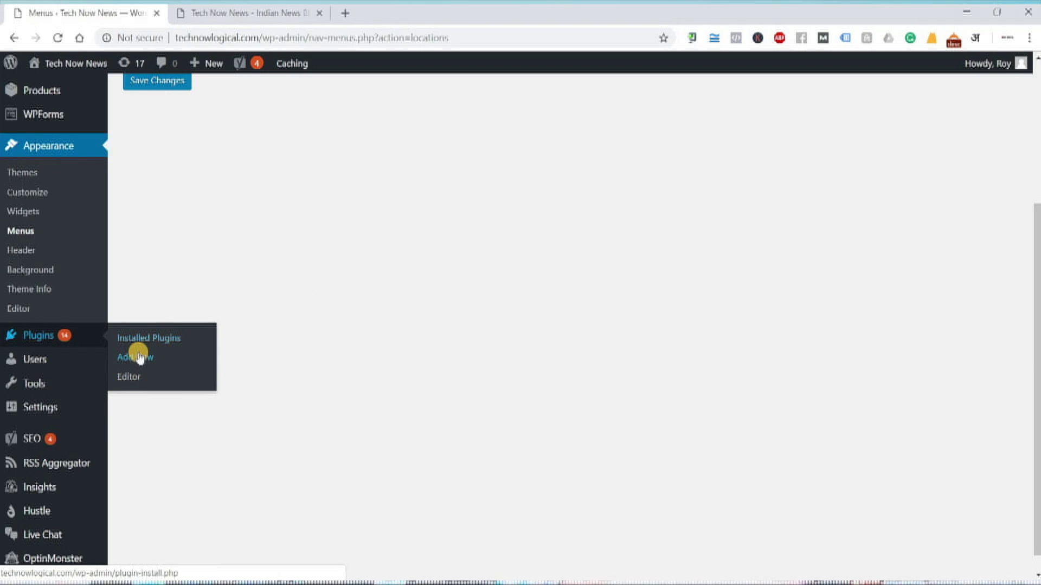
pyautogui.click(147, 340)
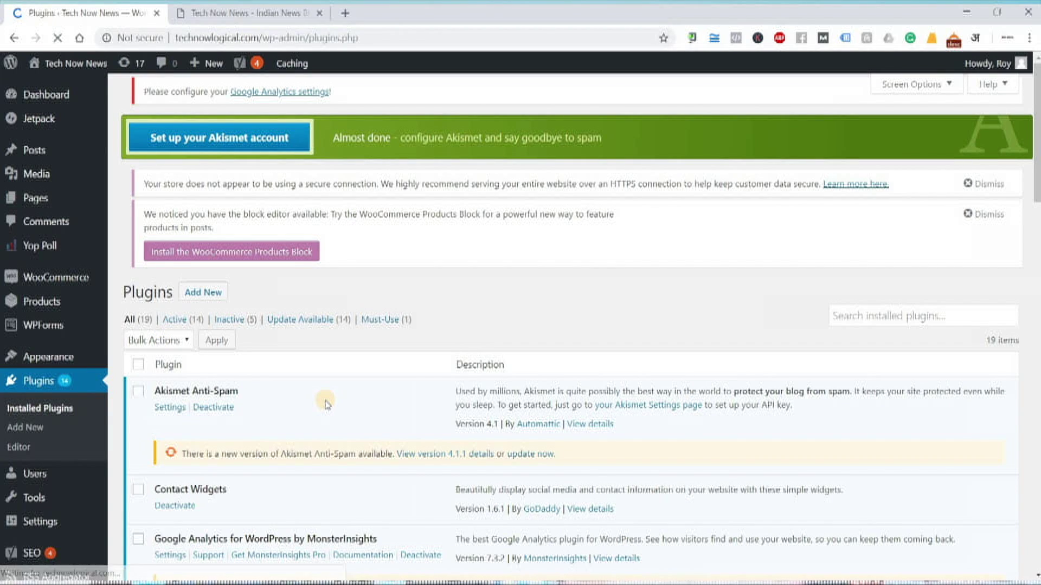
pyautogui.scroll(-10, 327, 404)
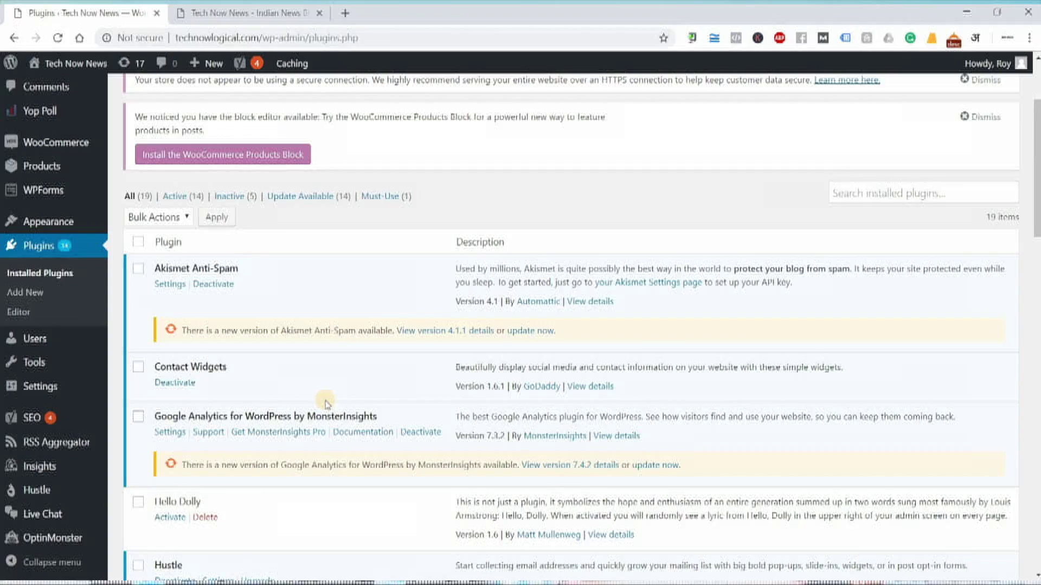
pyautogui.scroll(-15, 327, 404)
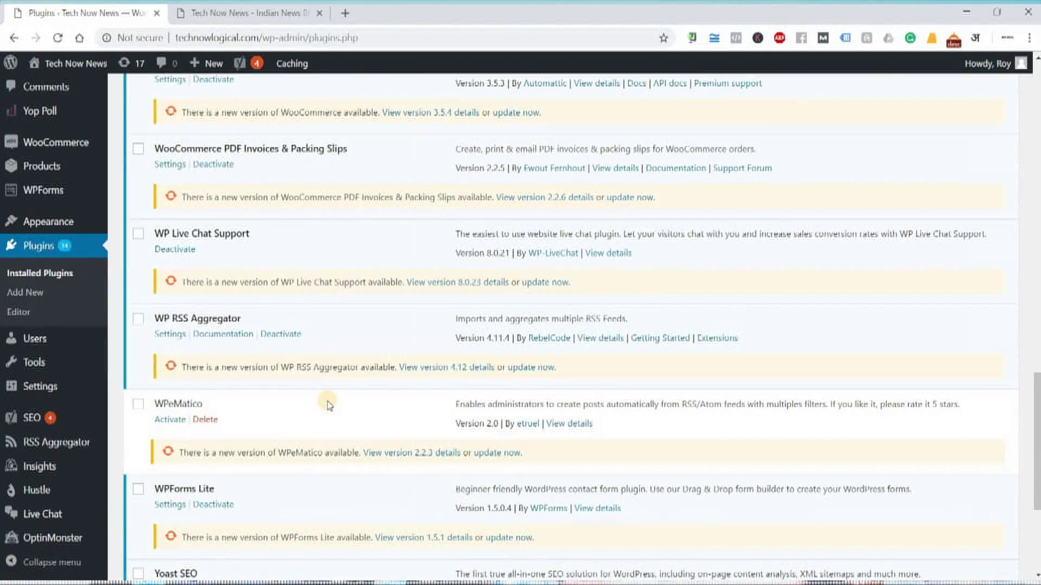
pyautogui.scroll(2, 329, 405)
pyautogui.scroll(16, 329, 406)
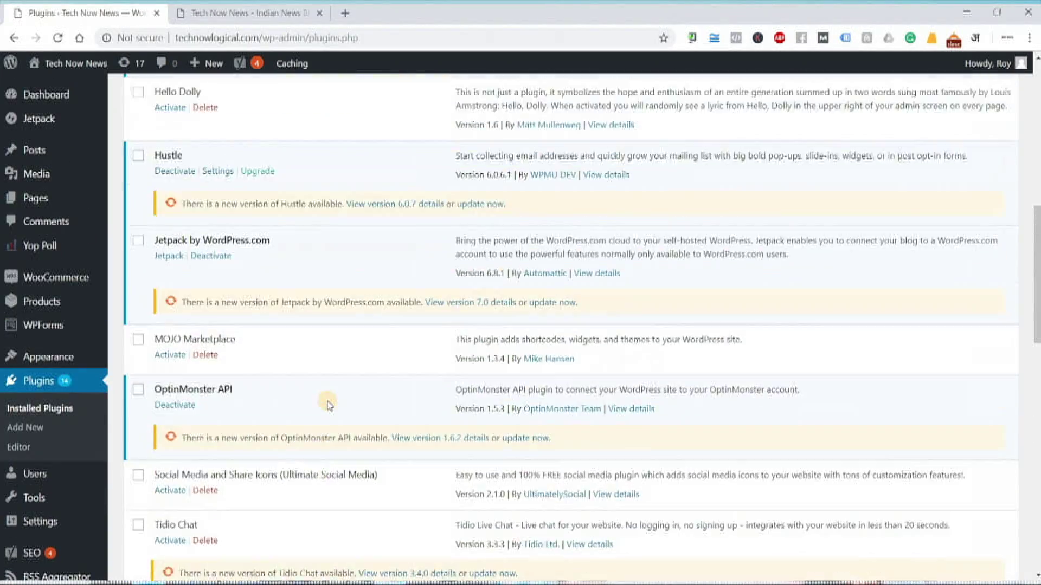
pyautogui.scroll(4, 336, 384)
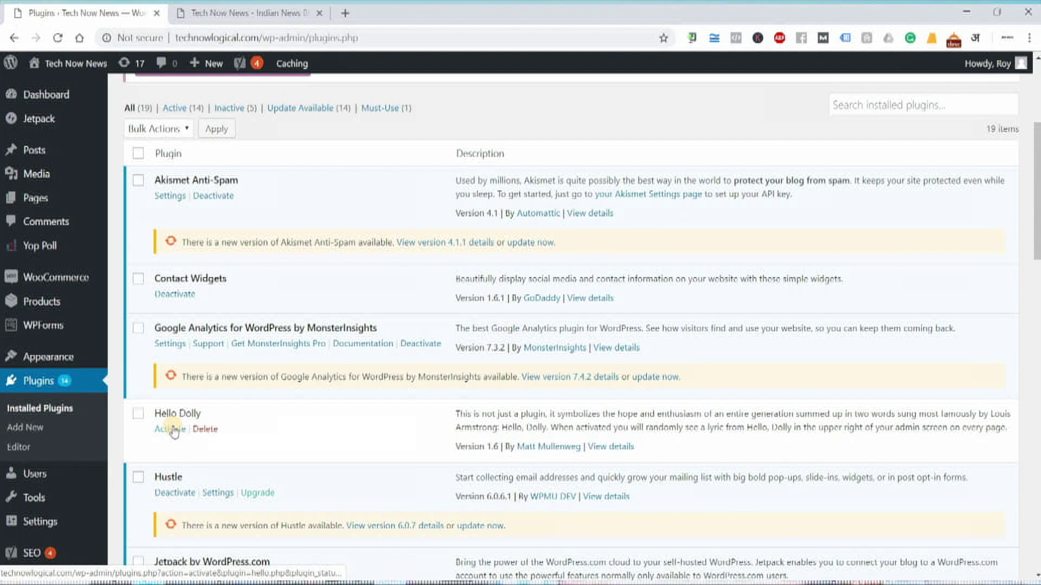
pyautogui.scroll(4, 174, 432)
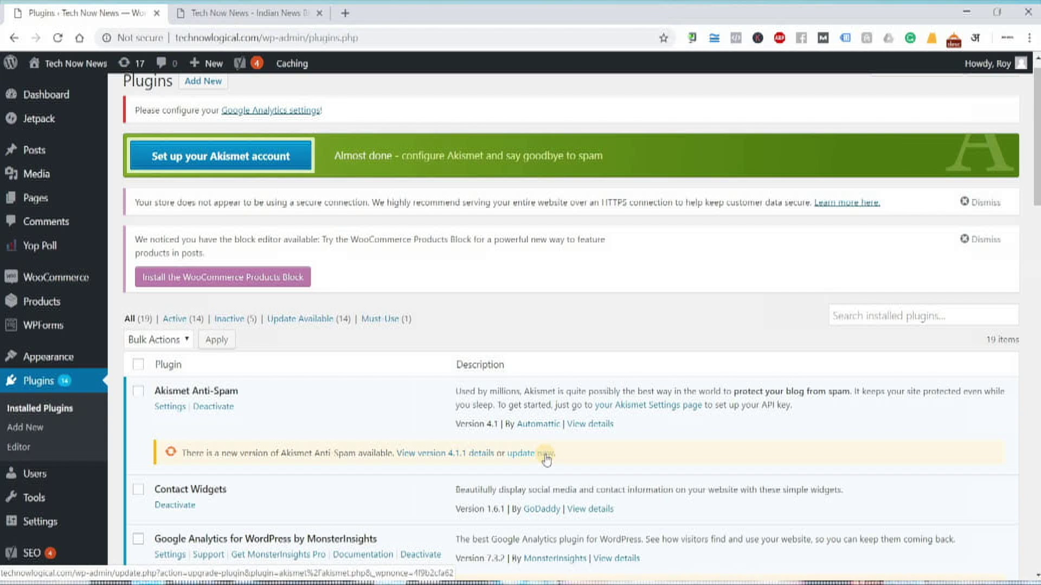
# Update the Akismet Anti-Spam plugin to version 4.1.1
pyautogui.click(546, 454)
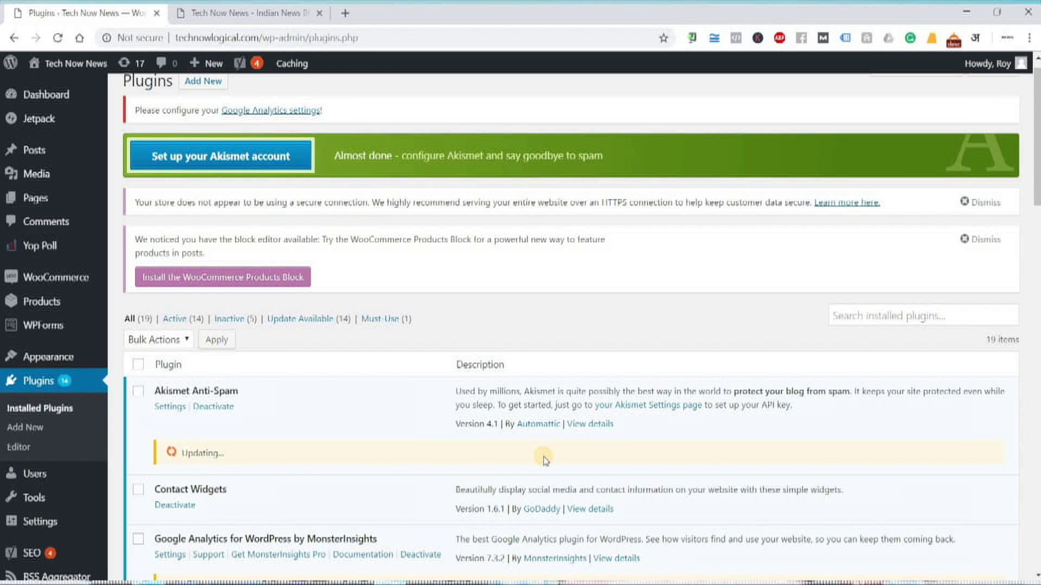
pyautogui.scroll(-3, 244, 379)
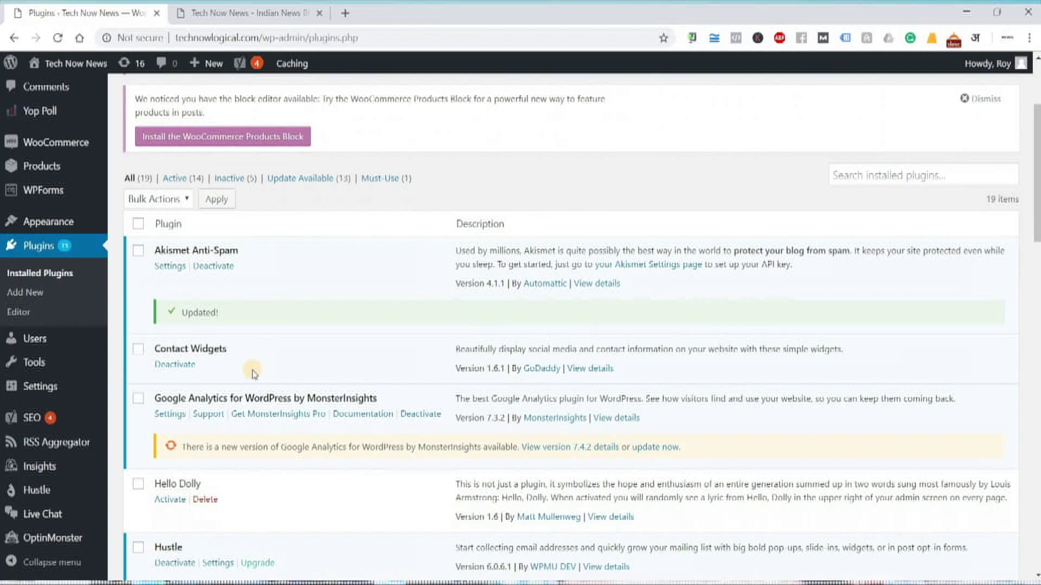
pyautogui.scroll(-7, 238, 379)
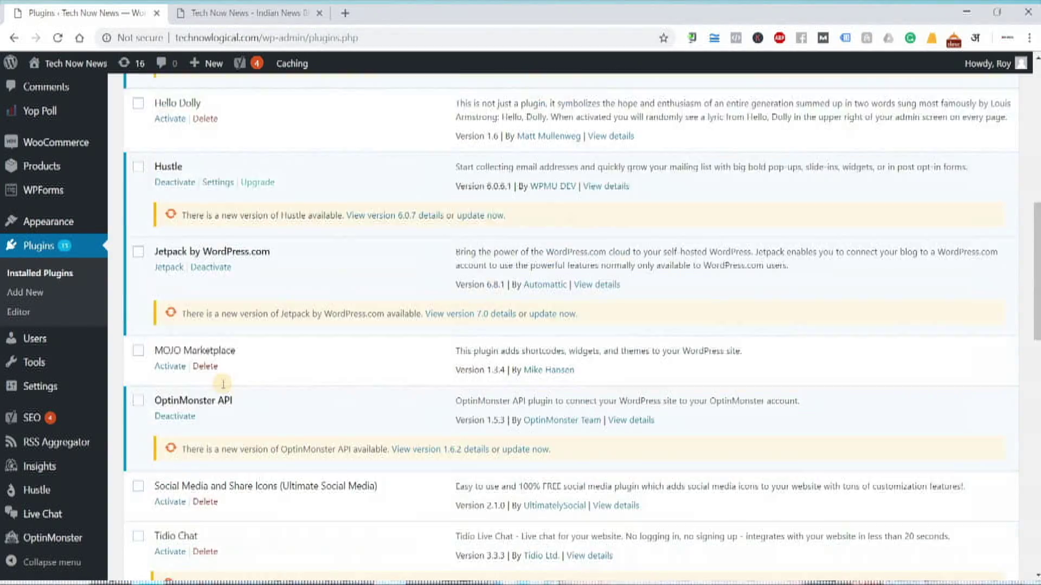
pyautogui.scroll(-15, 223, 384)
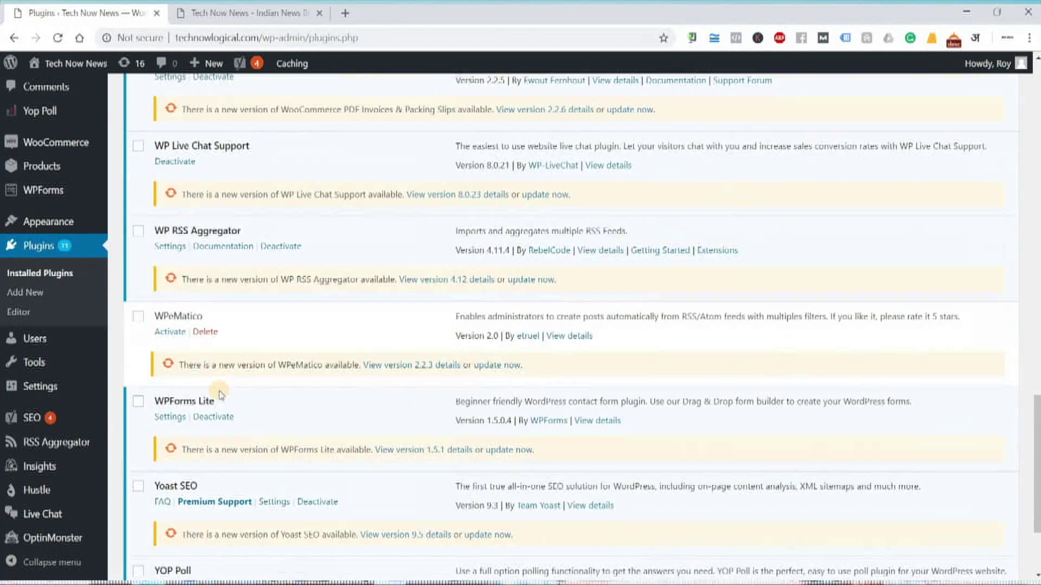
pyautogui.scroll(-3, 220, 394)
pyautogui.scroll(20, 219, 394)
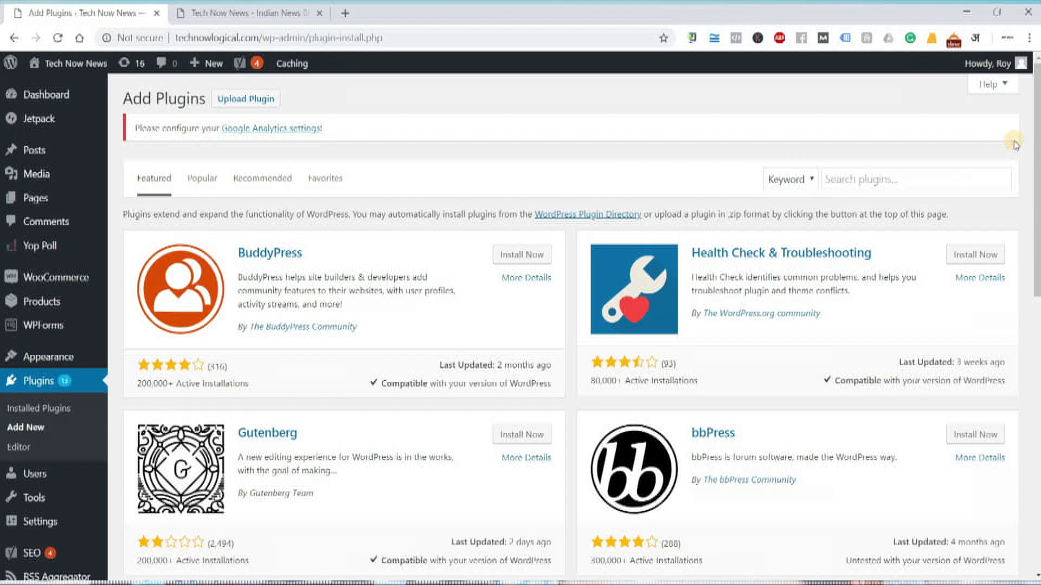
pyautogui.scroll(-12, 1037, 179)
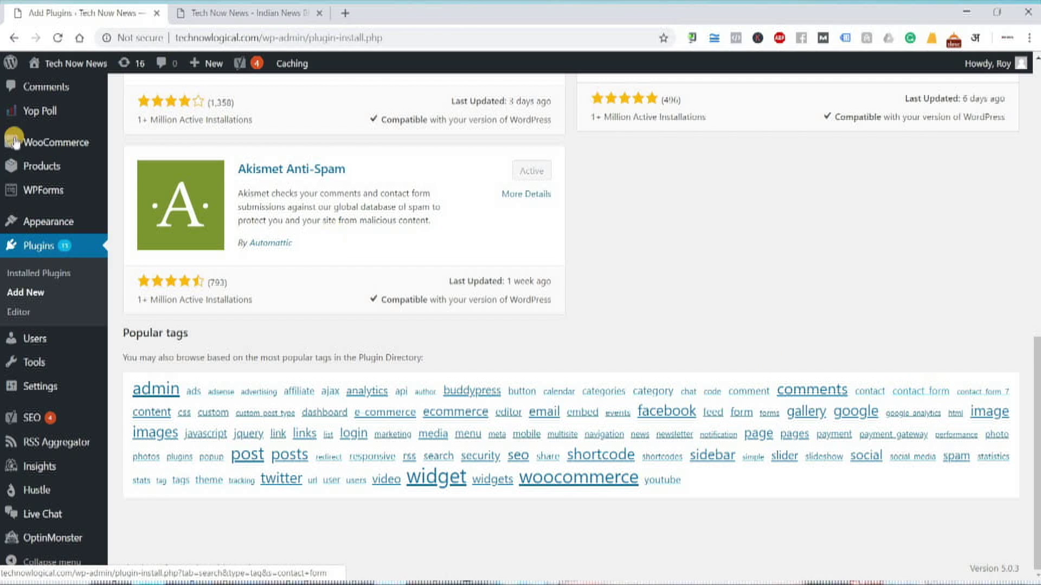
pyautogui.moveTo(72, 198)
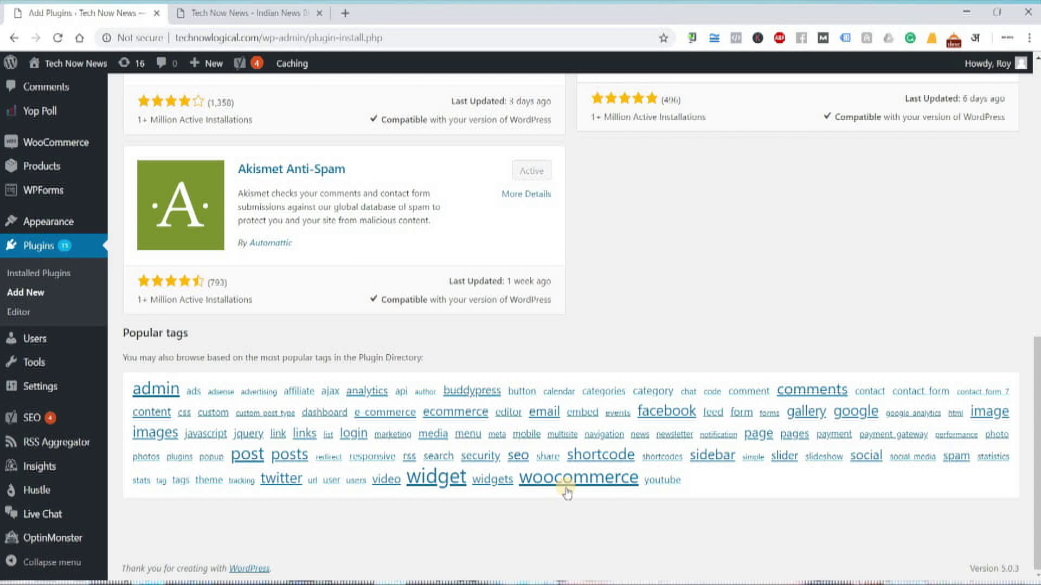
pyautogui.scroll(10, 651, 380)
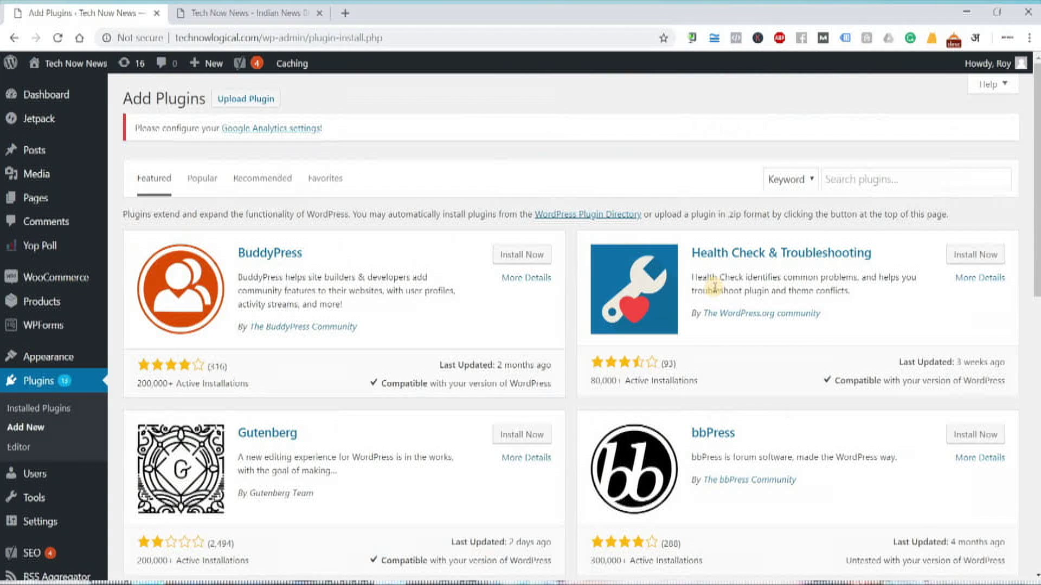
# Search plugins for 'slider' and browse the 2,347 results, led by MetaSlider and Smart Slider 3
pyautogui.click(836, 182)
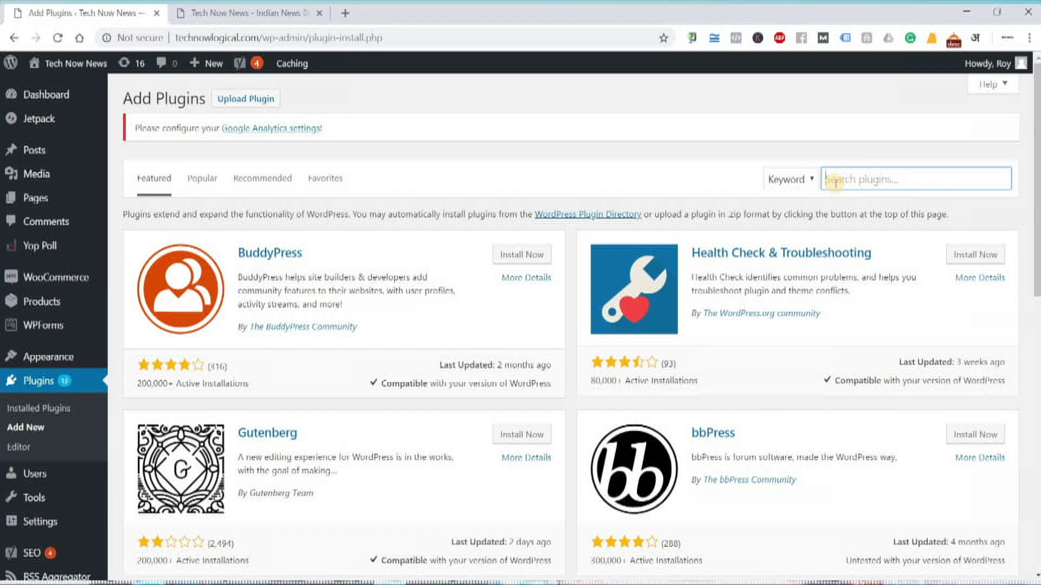
pyautogui.write('slider')
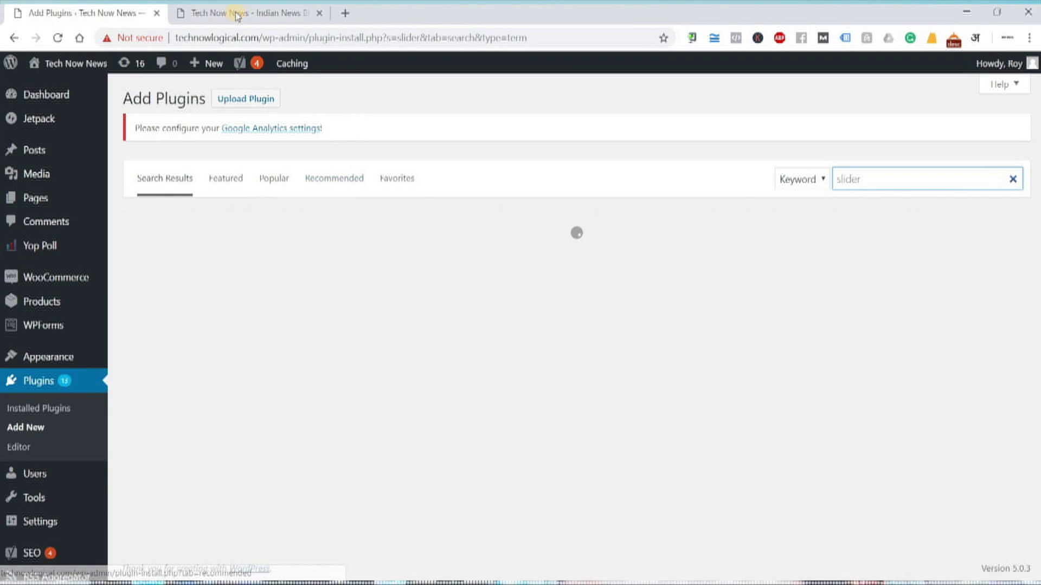
pyautogui.click(233, 12)
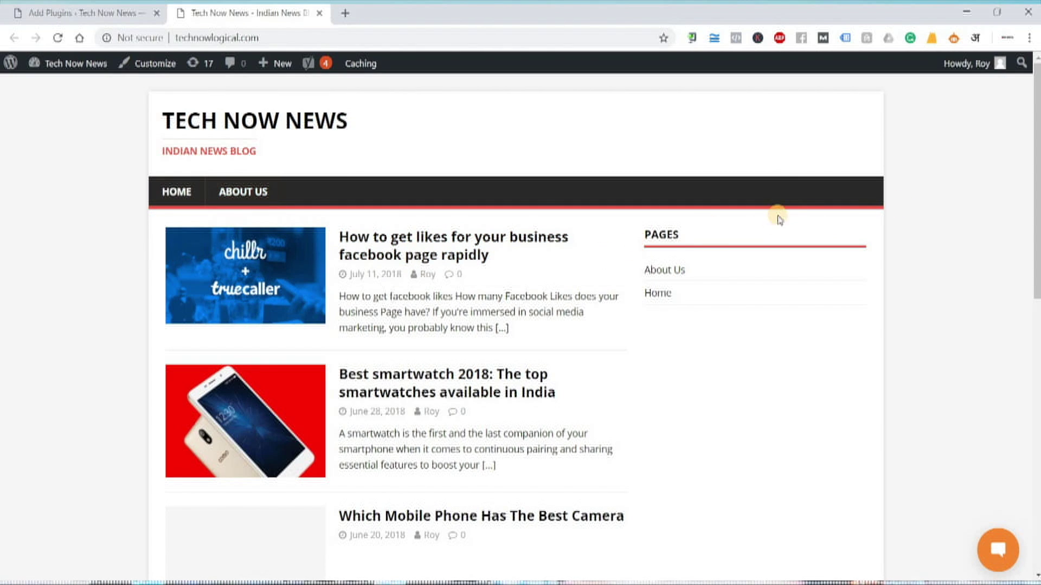
pyautogui.click(72, 13)
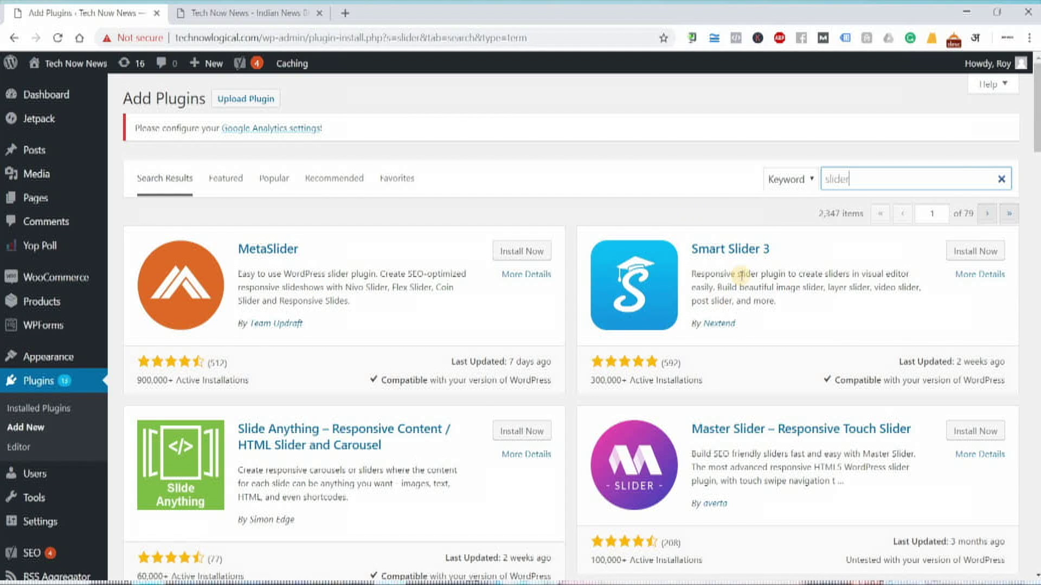
pyautogui.scroll(-1, 324, 390)
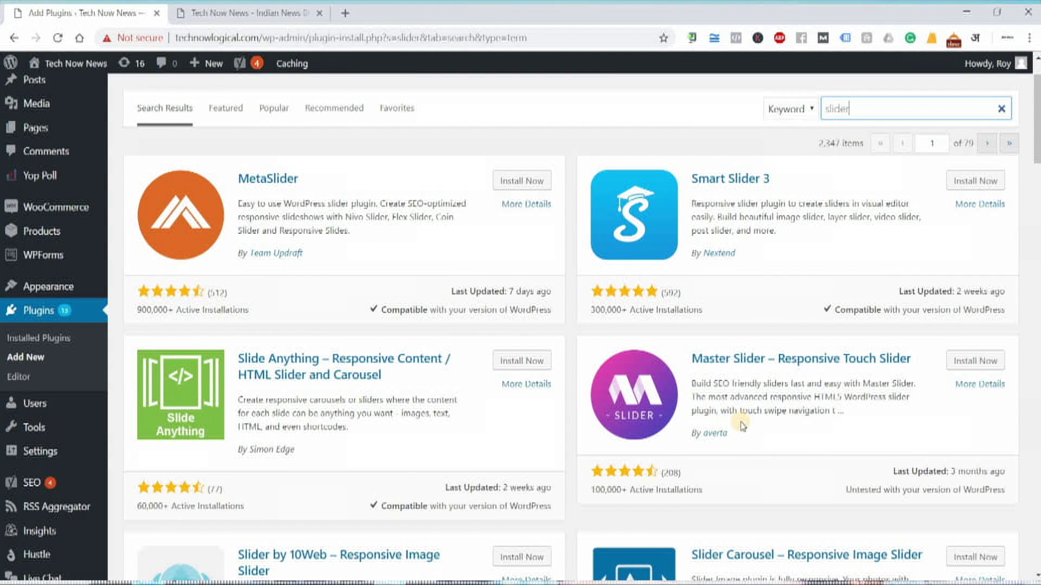
pyautogui.scroll(-2, 256, 432)
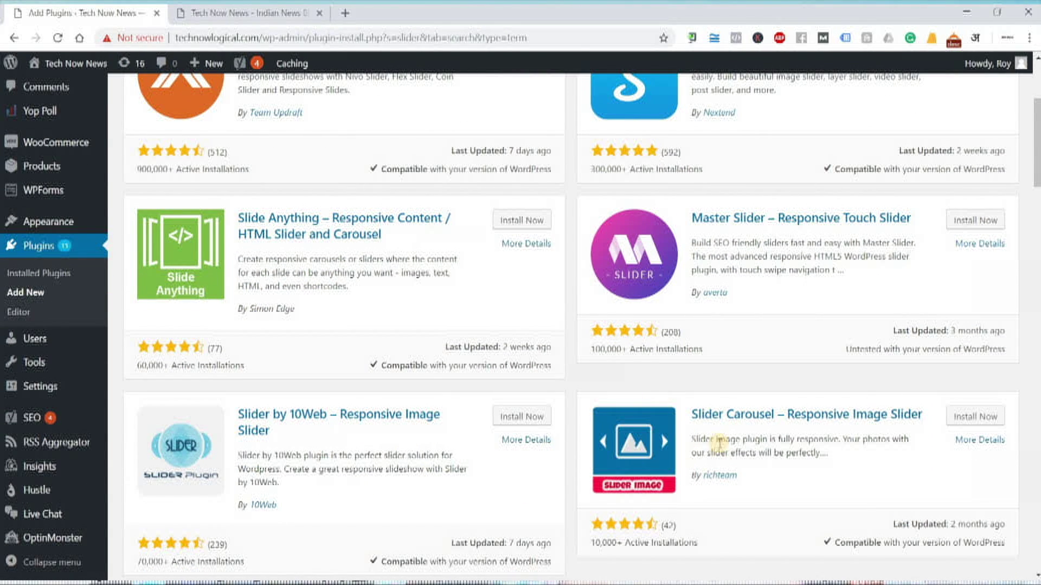
pyautogui.scroll(-2, 380, 461)
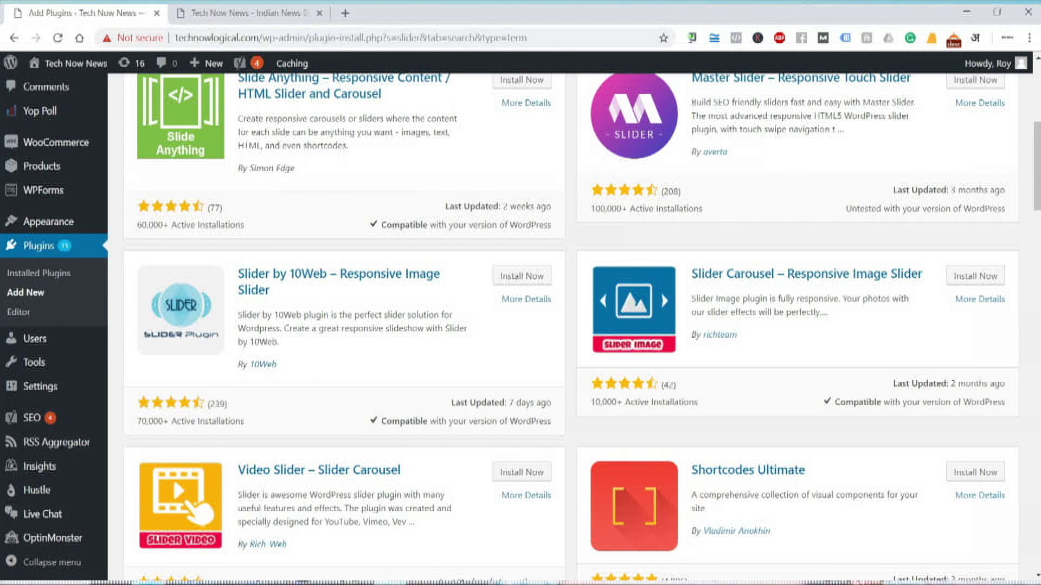
pyautogui.hotkey('alt', 'Tab')
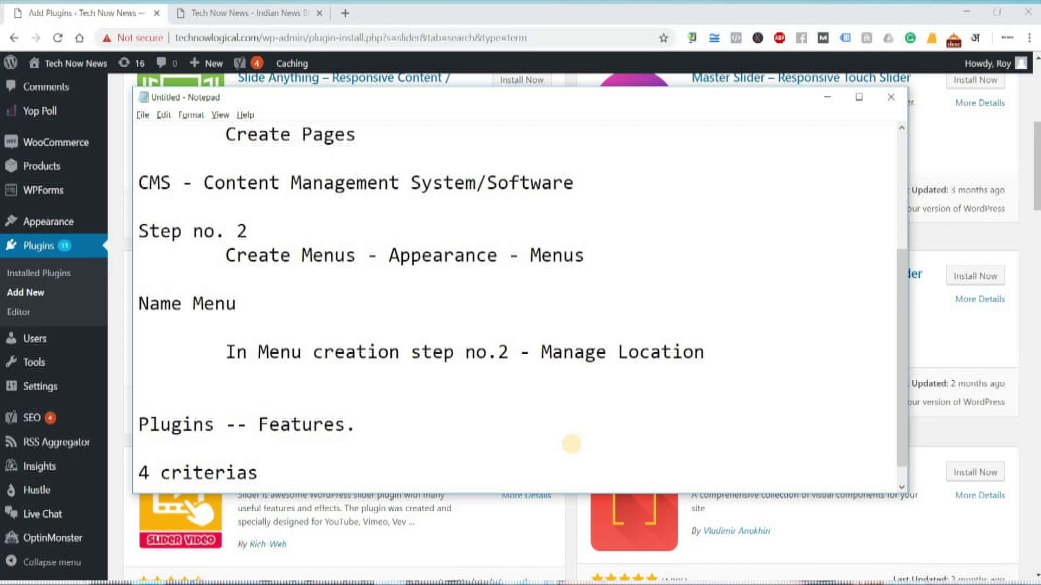
pyautogui.click(827, 97)
pyautogui.scroll(6, 306, 456)
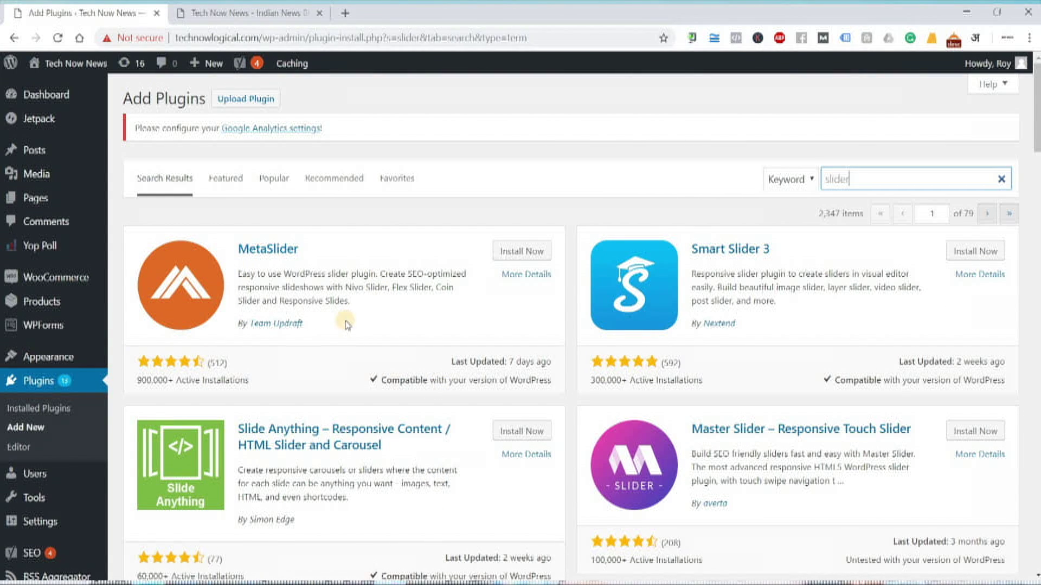
# Read through MetaSlider's plugin details and features, then close the details window
pyautogui.click(521, 277)
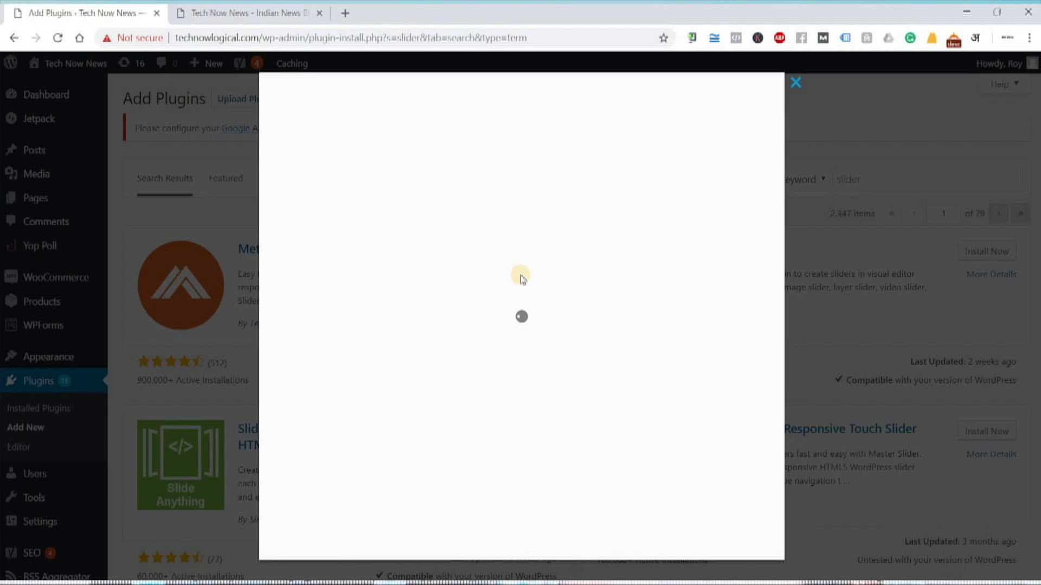
pyautogui.moveTo(298, 439); pyautogui.dragTo(352, 510)
pyautogui.scroll(-3, 431, 339)
pyautogui.click(462, 326)
pyautogui.scroll(-5, 343, 374)
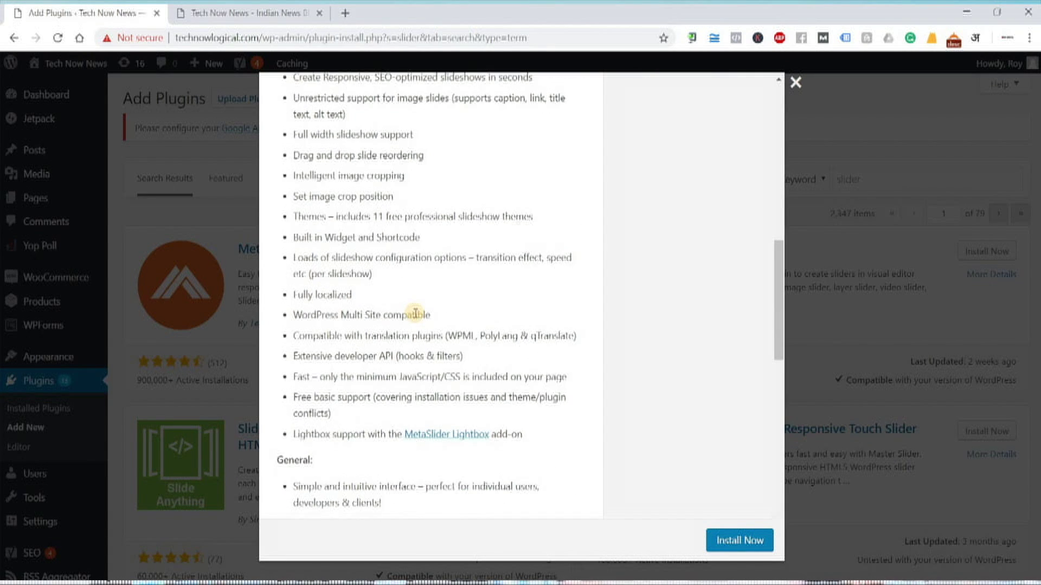
pyautogui.scroll(4, 278, 171)
pyautogui.moveTo(275, 163); pyautogui.dragTo(450, 434)
pyautogui.click(450, 434)
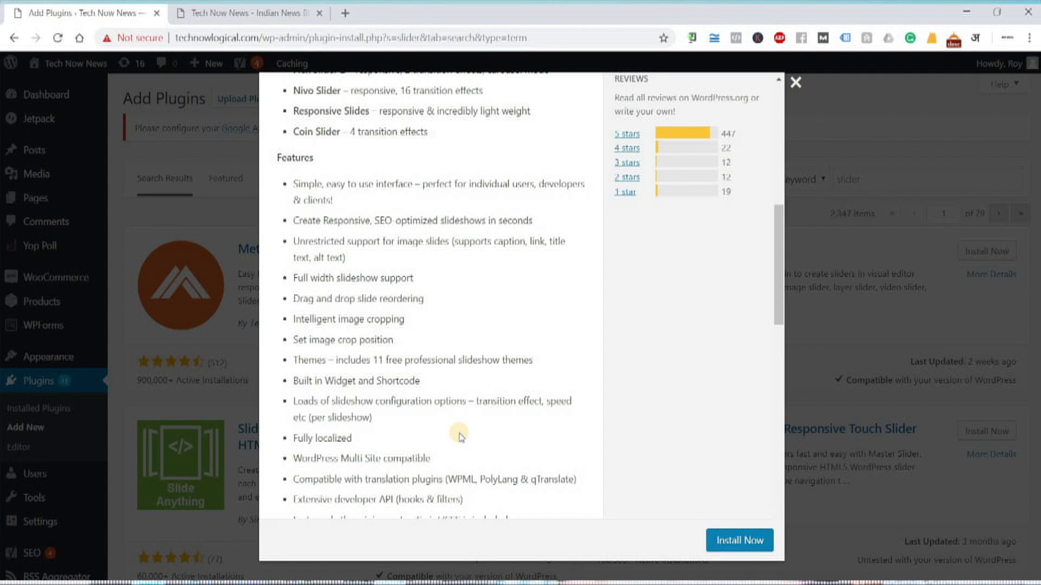
pyautogui.scroll(4, 623, 198)
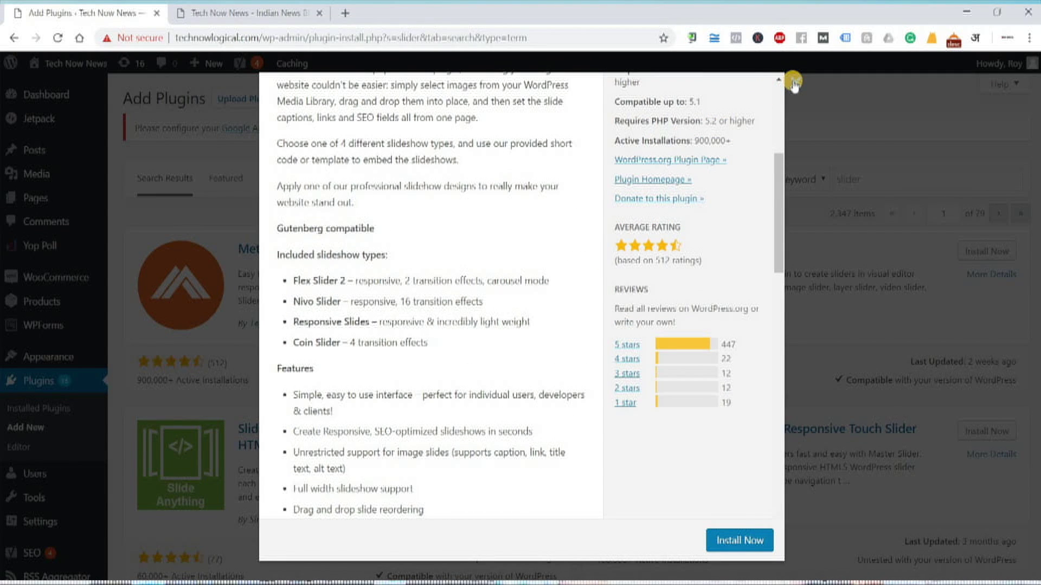
pyautogui.click(793, 83)
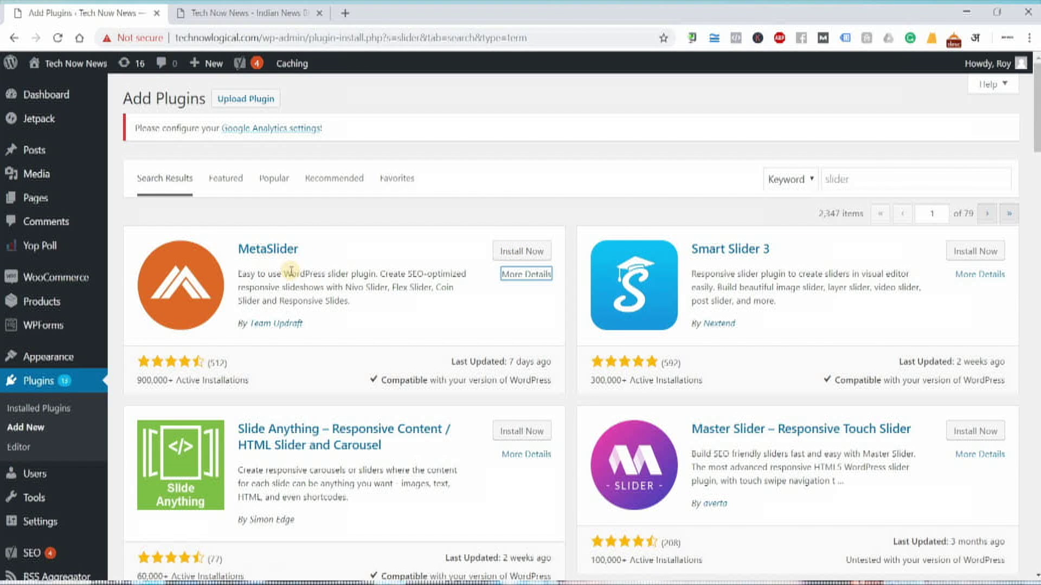
# Install MetaSlider from the slider search results
pyautogui.click(534, 252)
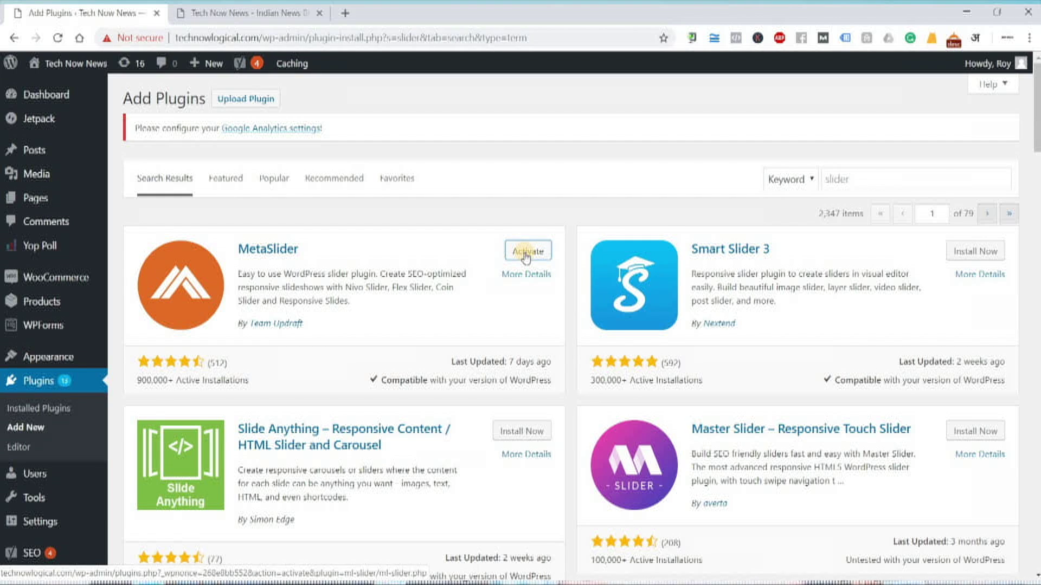
# Activate MetaSlider and confirm it appears in the Plugins list and sidebar menu
pyautogui.click(525, 255)
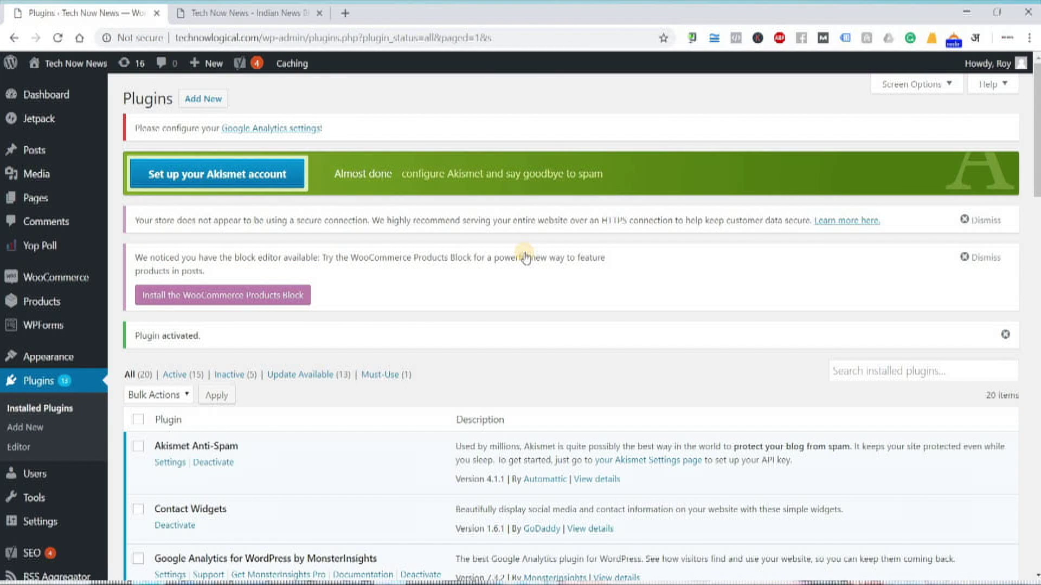
pyautogui.scroll(-3, 399, 346)
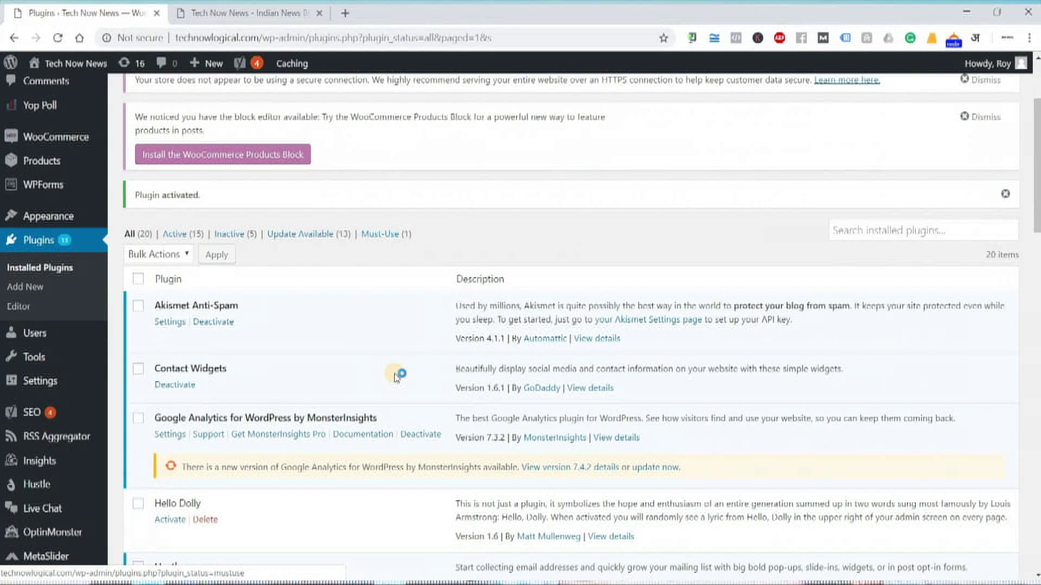
pyautogui.scroll(1, 397, 373)
pyautogui.scroll(-3, 419, 412)
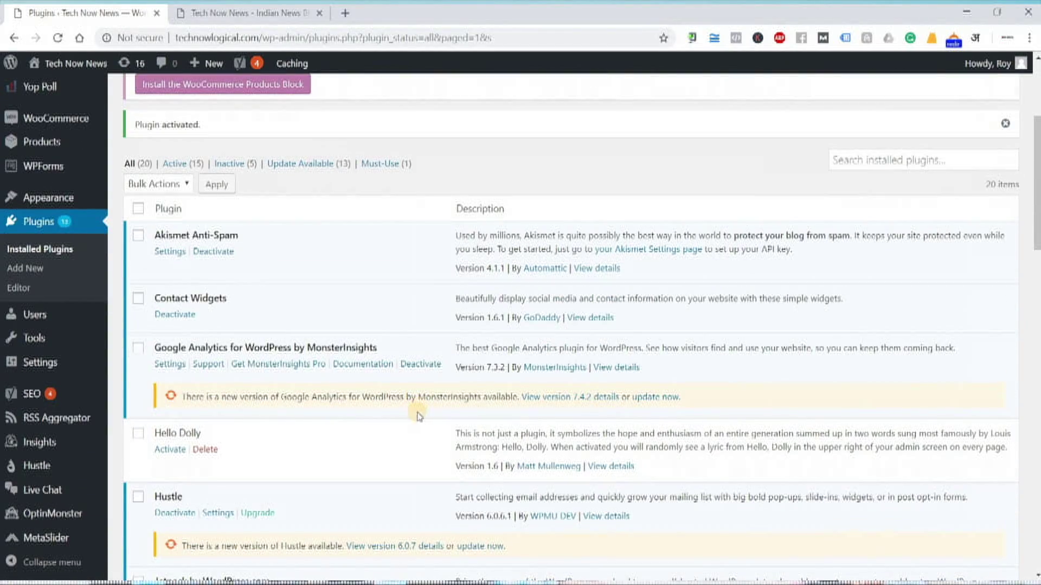
pyautogui.scroll(-6, 419, 417)
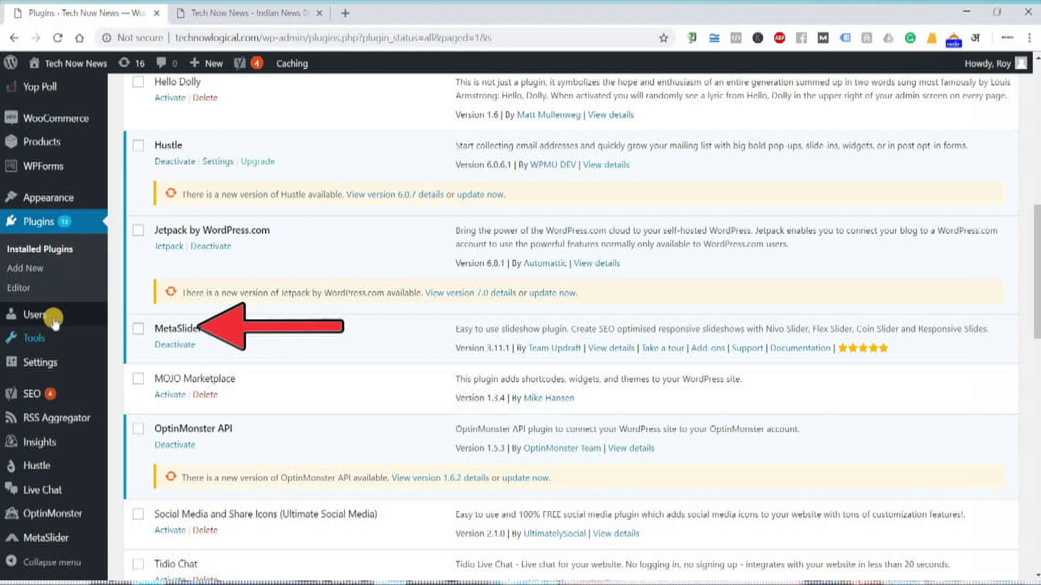
pyautogui.moveTo(58, 540)
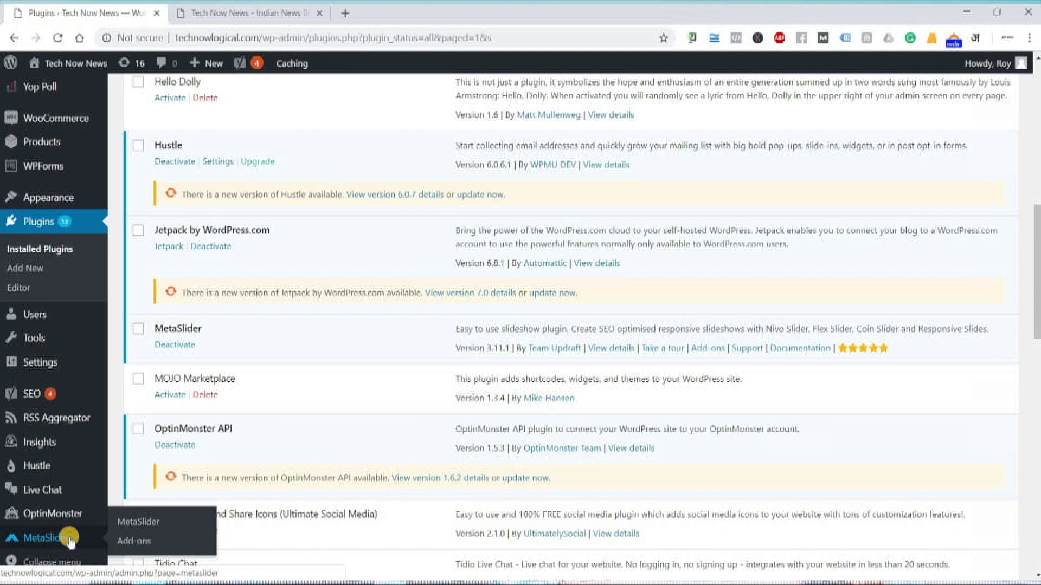
# From the MetaSlider admin page, add a new 700 × 300 px slideshow
pyautogui.click(70, 541)
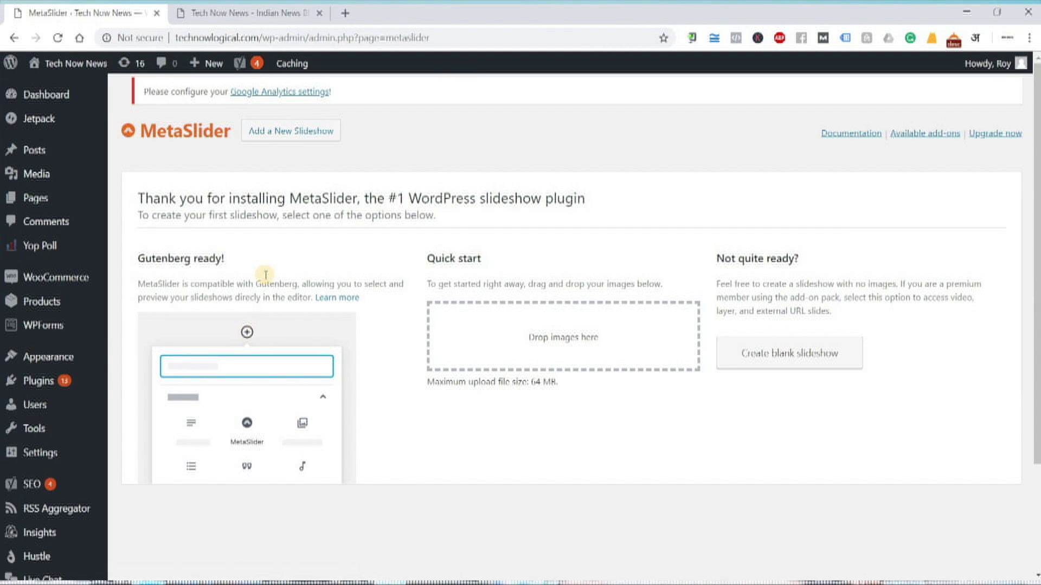
pyautogui.click(269, 137)
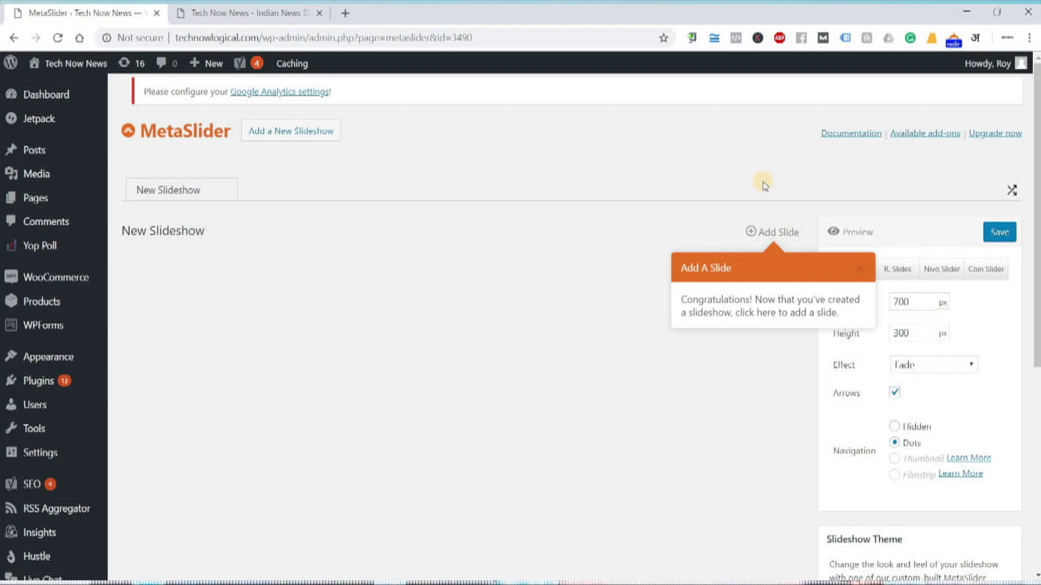
# Pick the Mission sign, Pixel, black phone, grey Galaxy and iPhones images from the Media Library
pyautogui.click(787, 230)
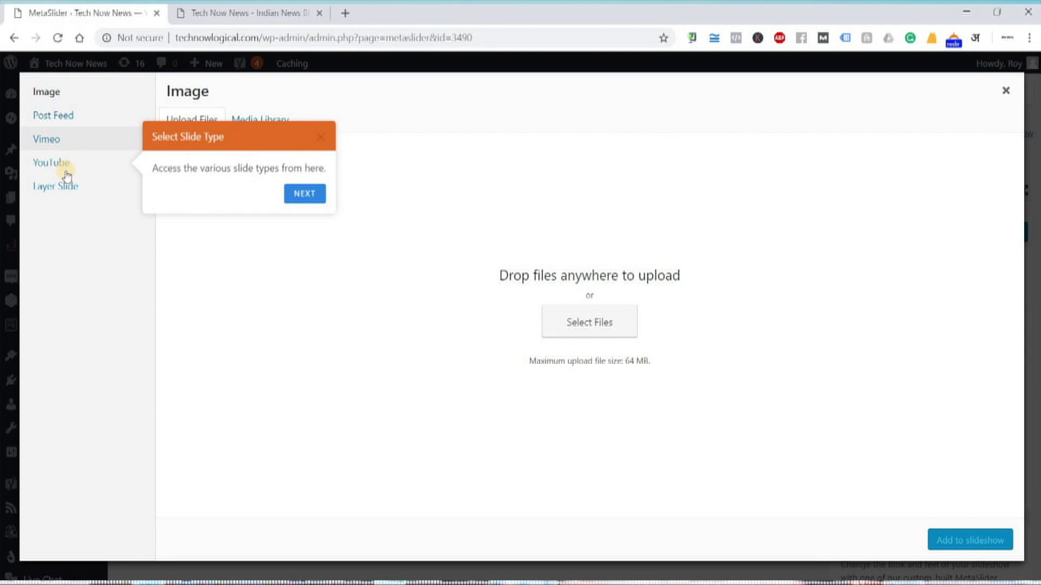
pyautogui.click(70, 93)
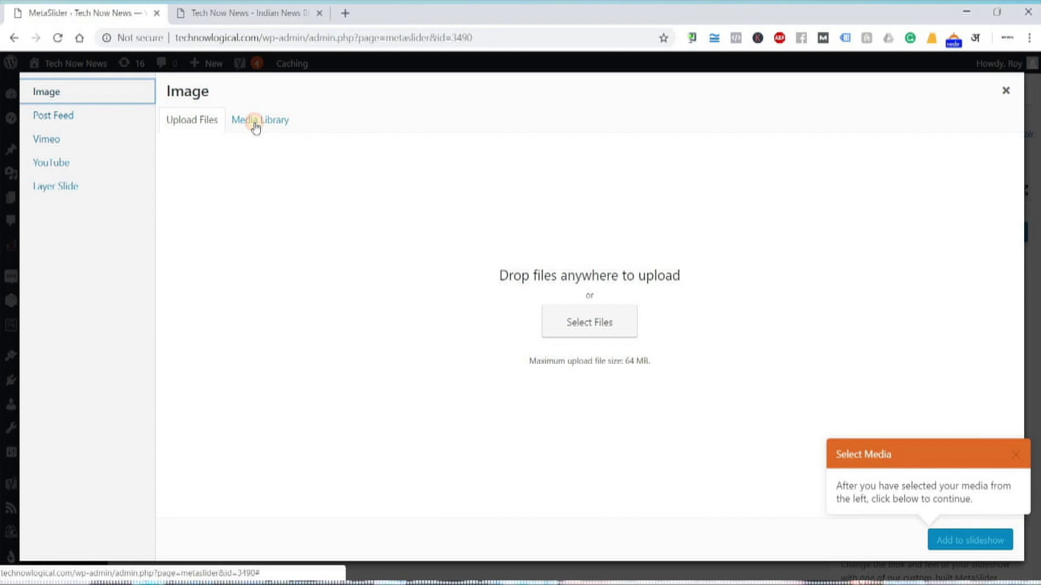
pyautogui.click(256, 124)
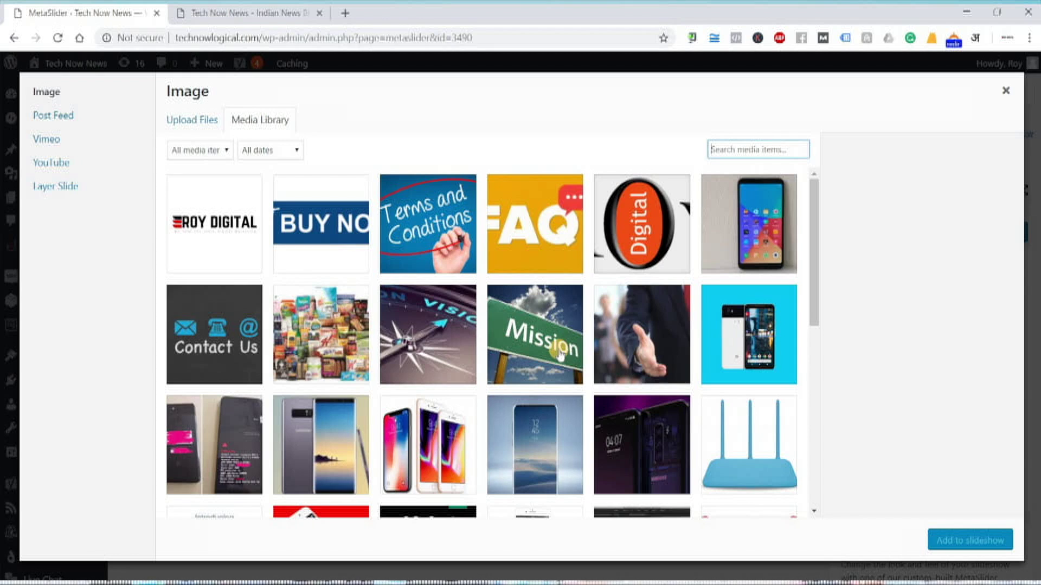
pyautogui.click(535, 334)
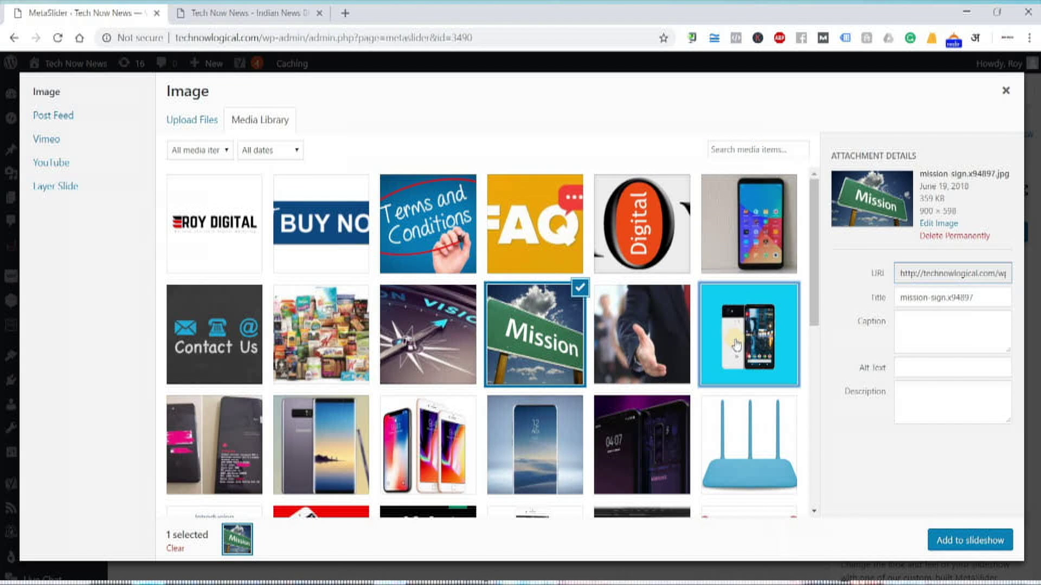
pyautogui.click(748, 335)
pyautogui.click(535, 334)
pyautogui.click(727, 341)
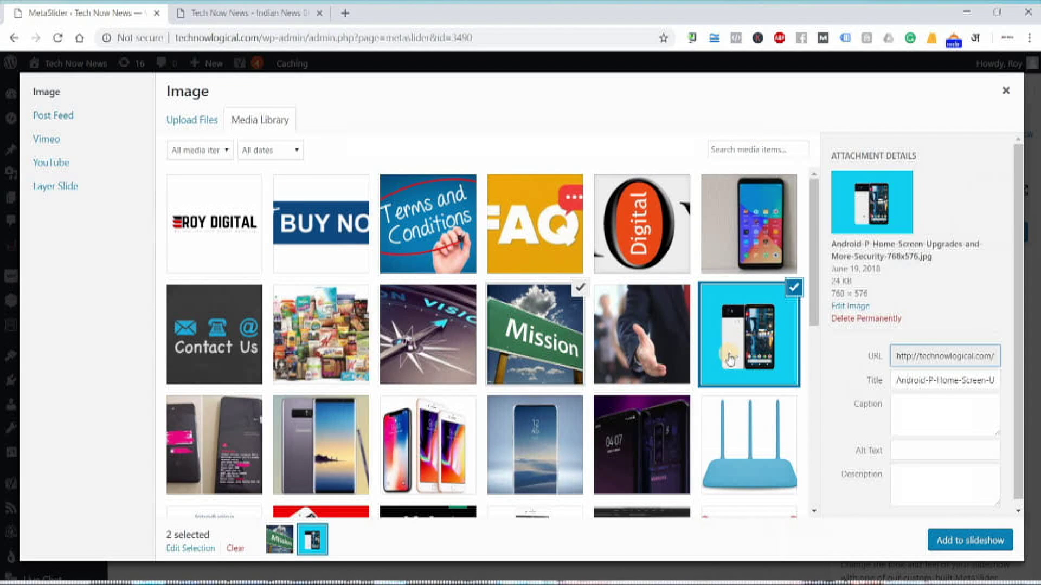
pyautogui.click(243, 448)
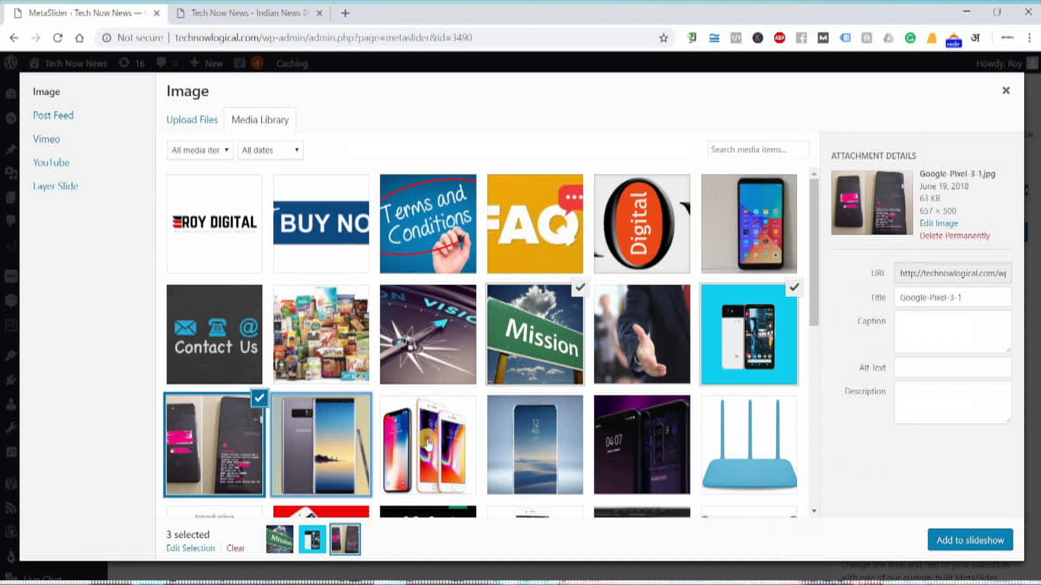
pyautogui.click(321, 445)
pyautogui.click(428, 444)
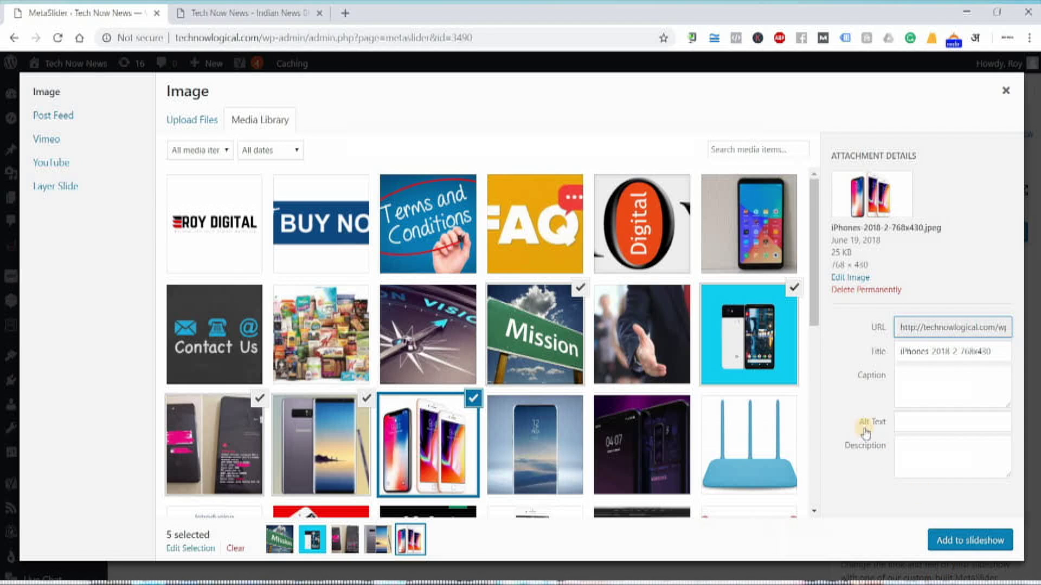
# Add the five selected images as slides and review them in the slideshow editor
pyautogui.click(968, 540)
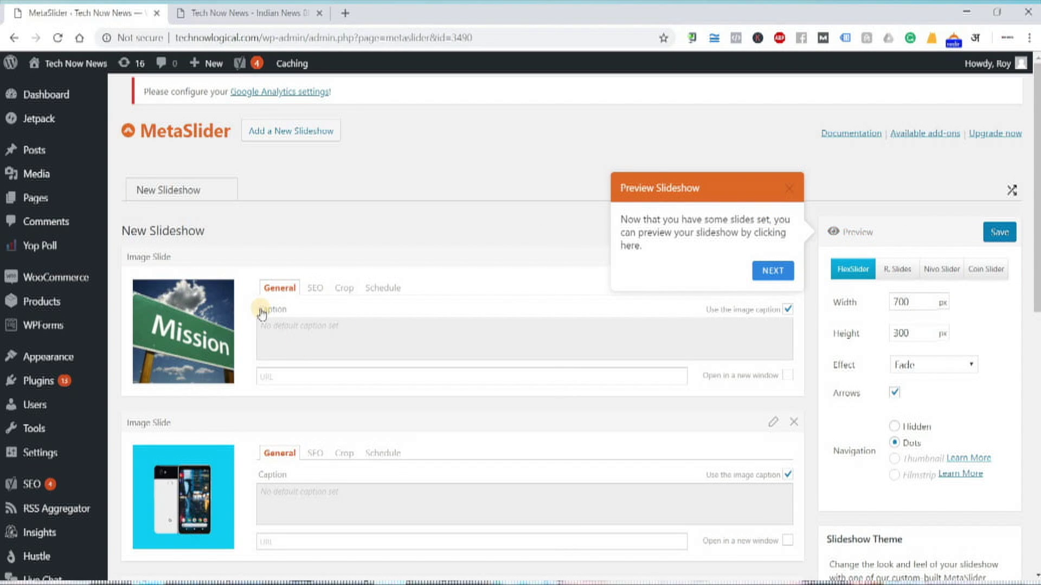
pyautogui.scroll(-9, 262, 313)
pyautogui.scroll(7, 260, 309)
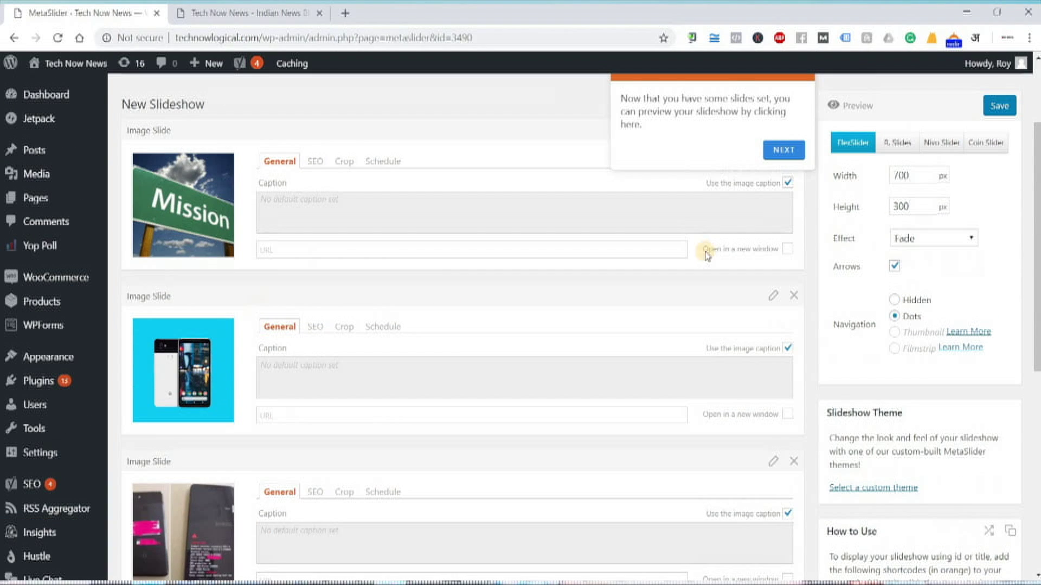
pyautogui.scroll(2, 707, 255)
# Preview the slideshow, then close the preview to return to the editor
pyautogui.click(855, 232)
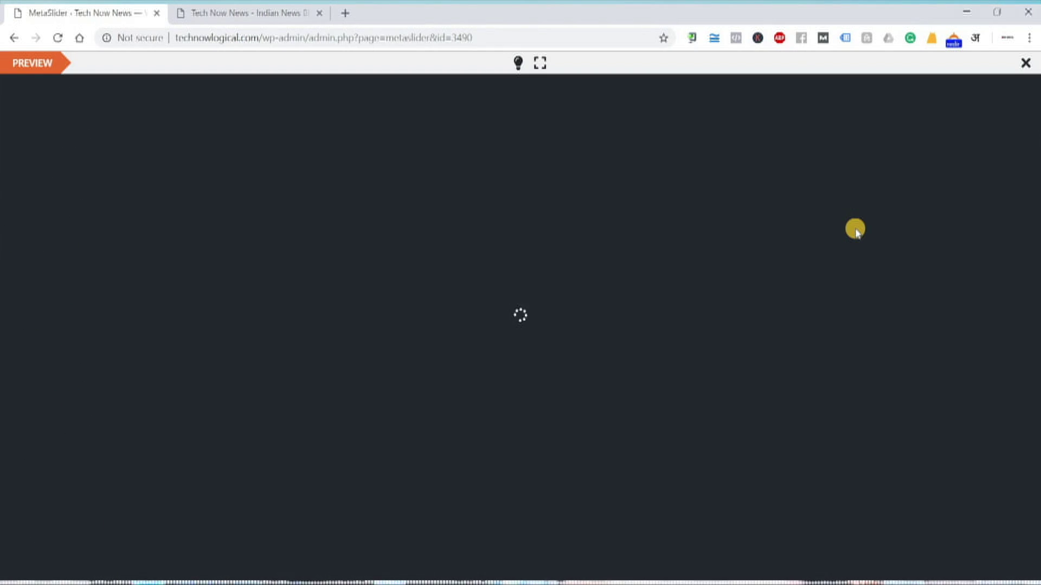
pyautogui.click(558, 154)
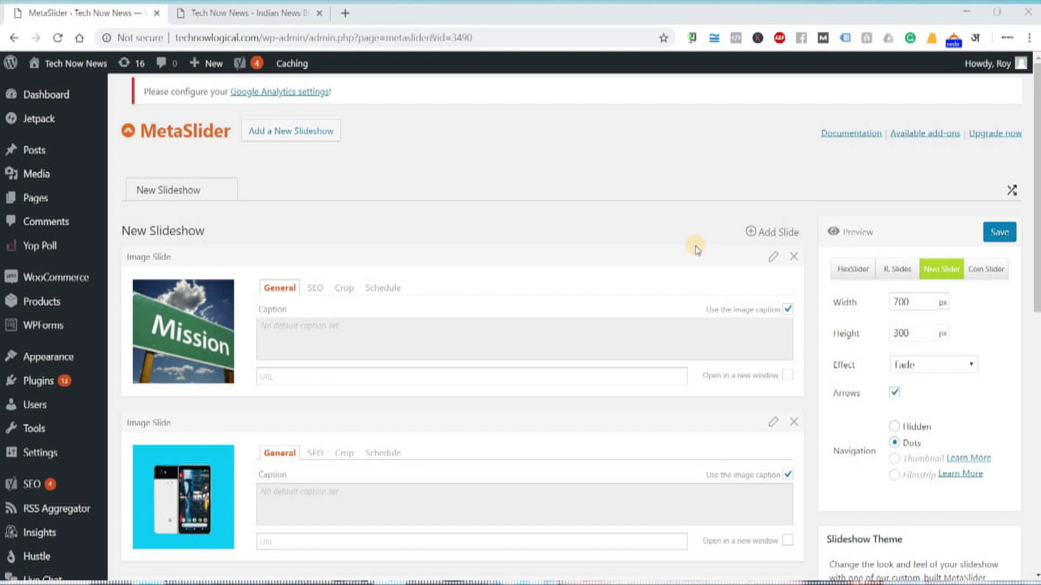
# Copy the shortcode [metaslider id="3490"] from the How to Use box
pyautogui.scroll(-6, 694, 247)
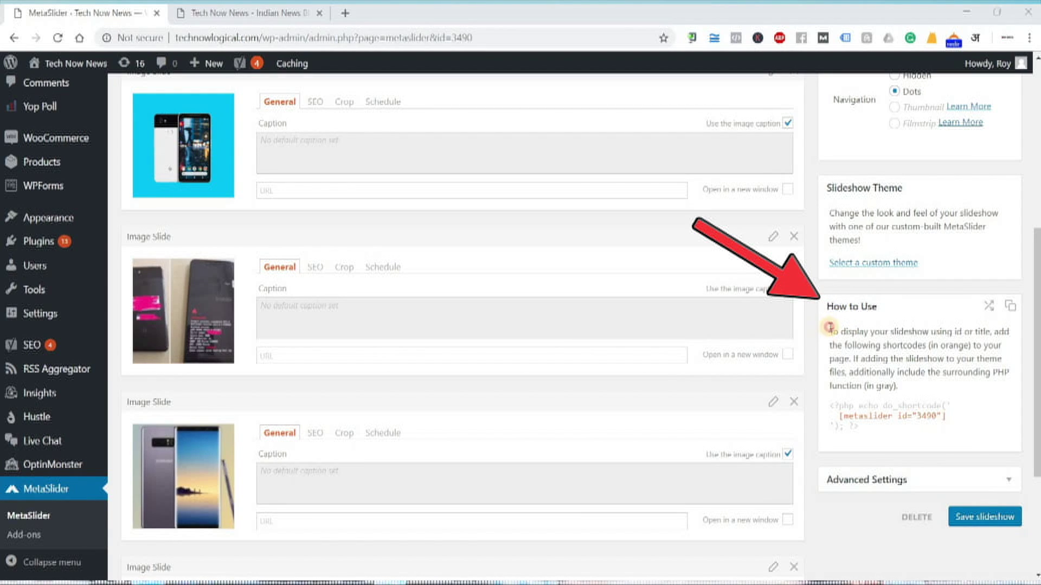
pyautogui.moveTo(829, 329)
pyautogui.mouseDown()
pyautogui.moveTo(861, 432)
pyautogui.moveTo(951, 424)
pyautogui.mouseUp()
pyautogui.click(841, 417)
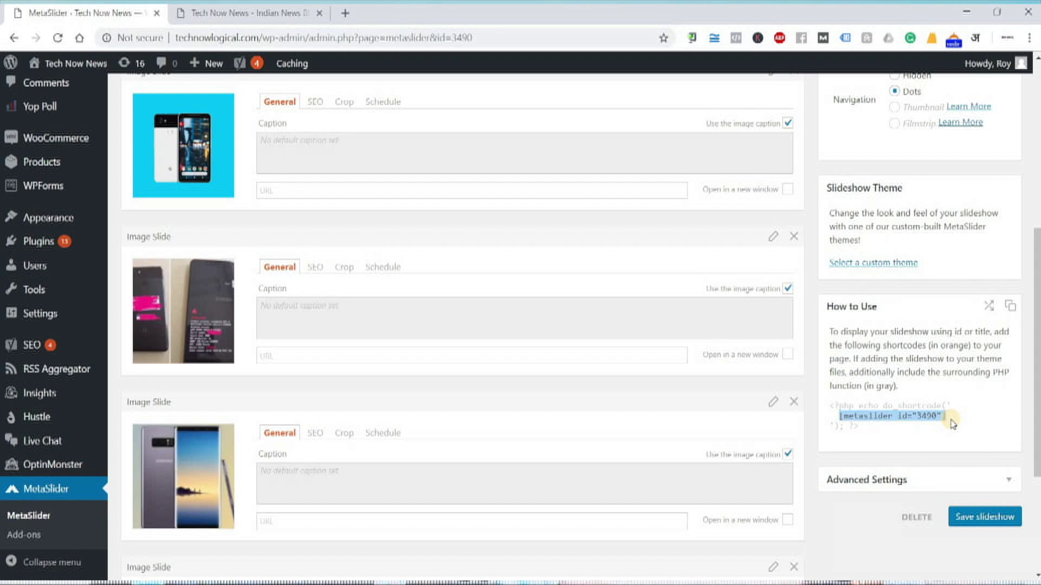
pyautogui.rightClick(925, 412)
pyautogui.click(849, 423)
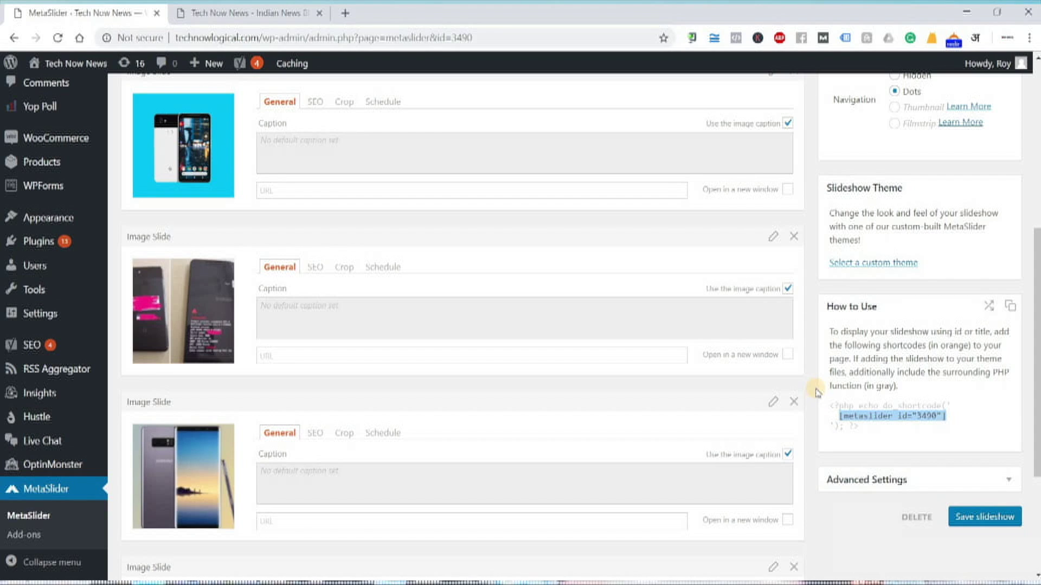
pyautogui.scroll(6, 734, 407)
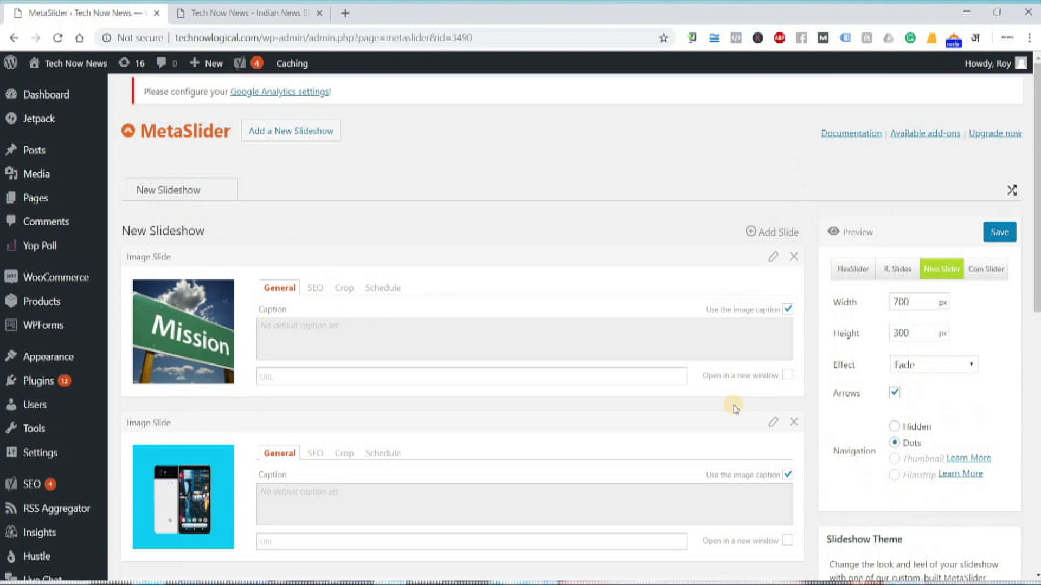